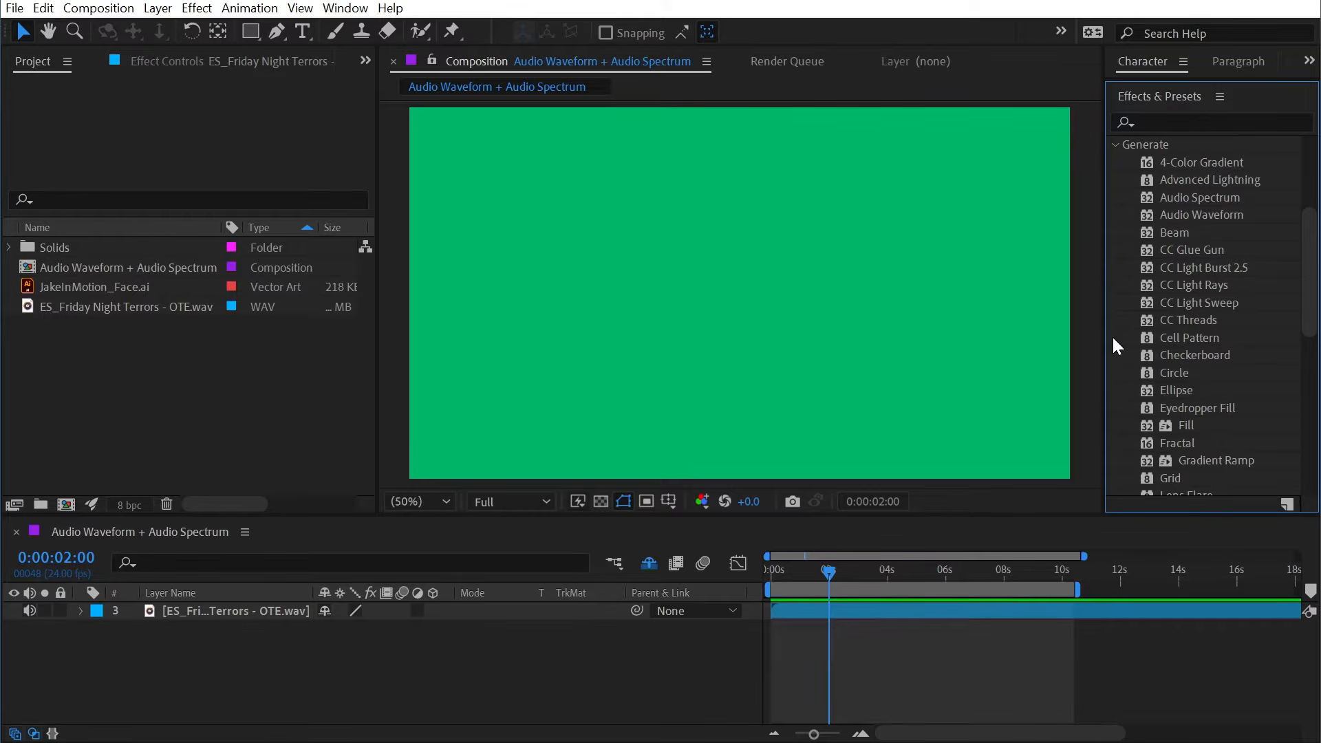
# - Create a new 1920 × 1080 px black solid named Audio in the composition
pyautogui.click(746, 419)
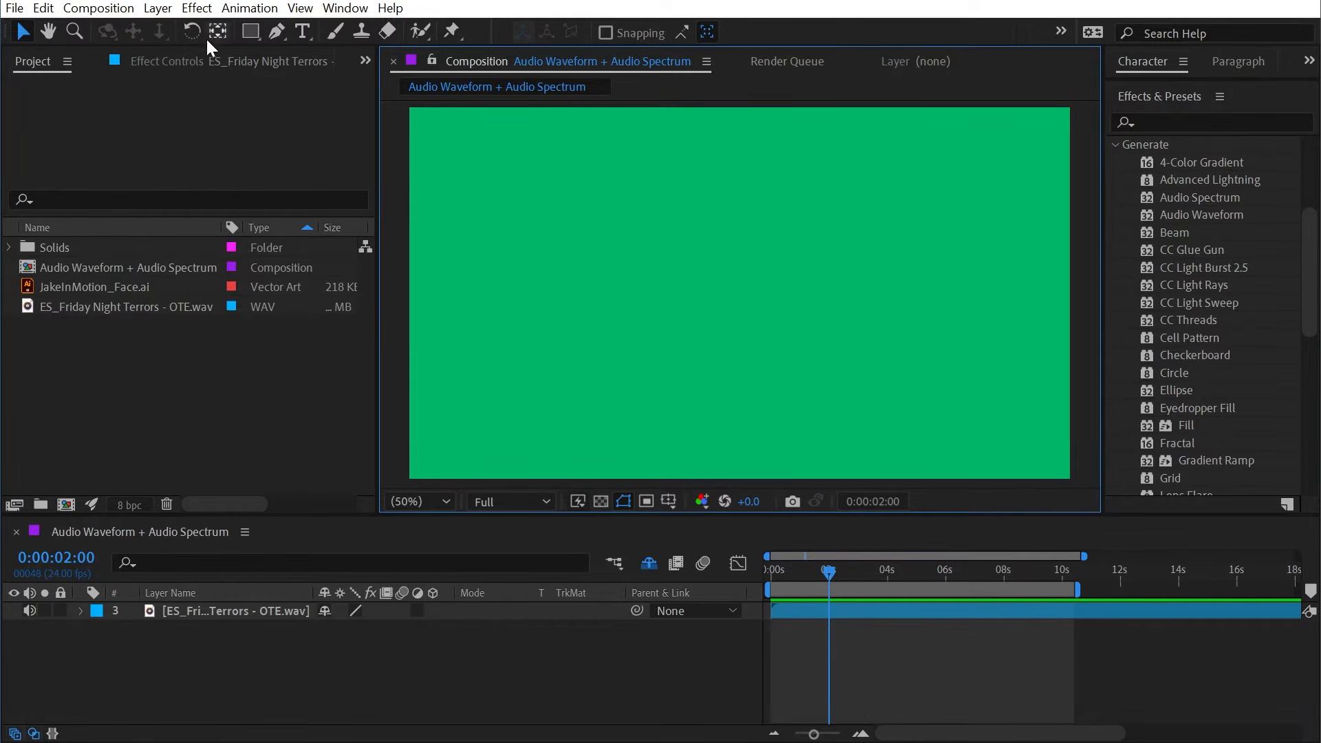
pyautogui.click(157, 7)
pyautogui.moveTo(186, 30)
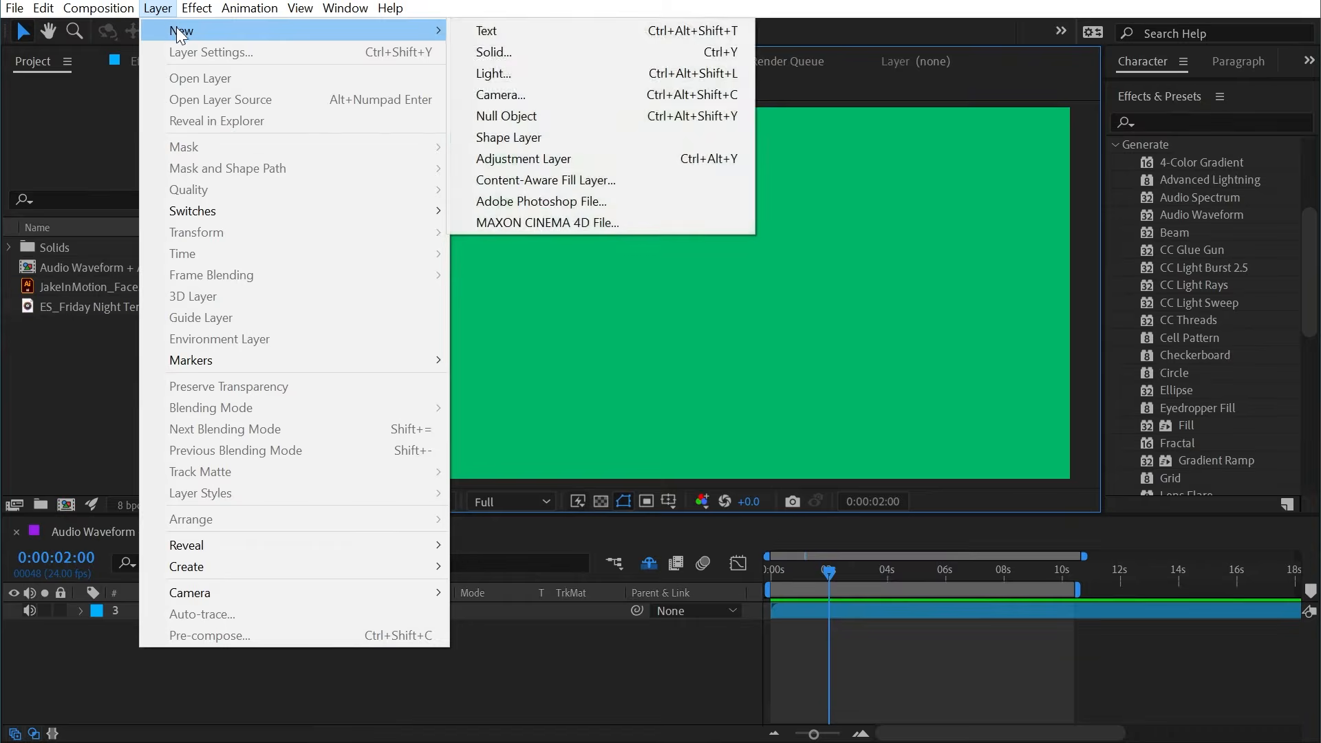
pyautogui.click(486, 50)
pyautogui.write('Audio')
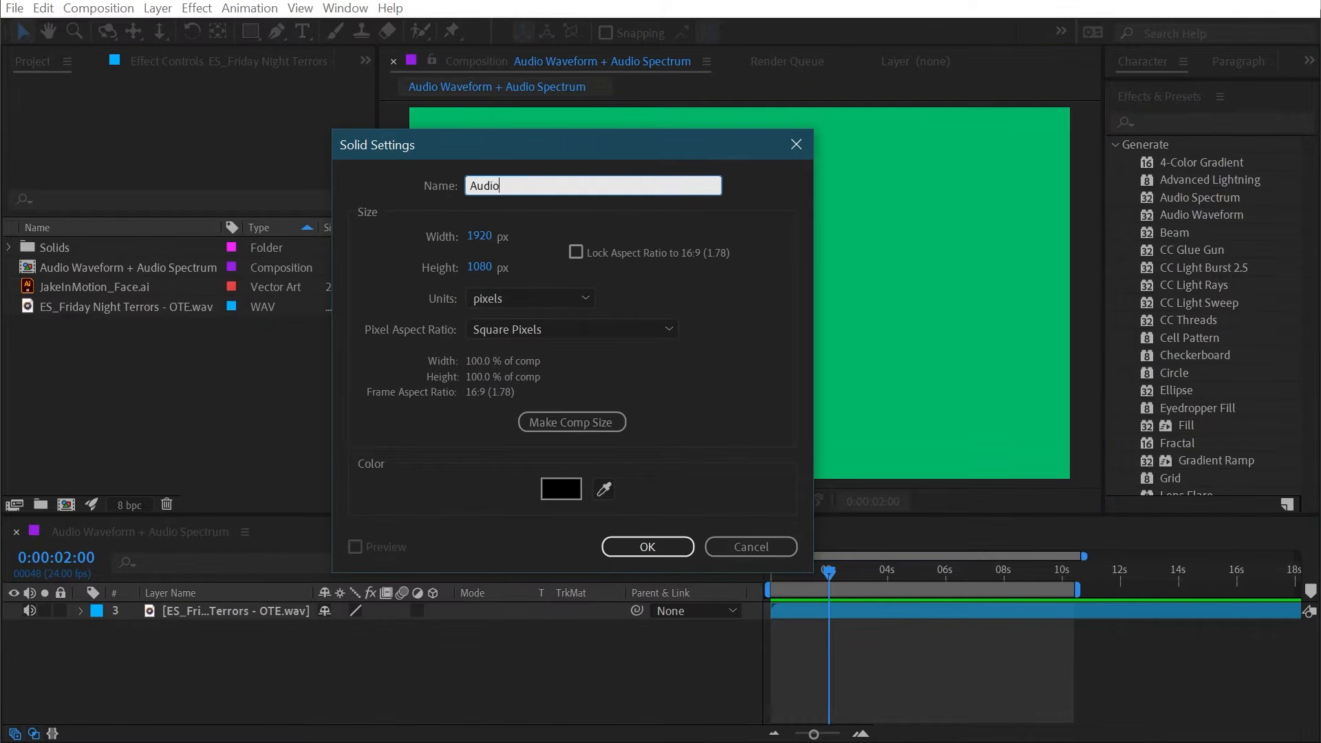
pyautogui.click(659, 539)
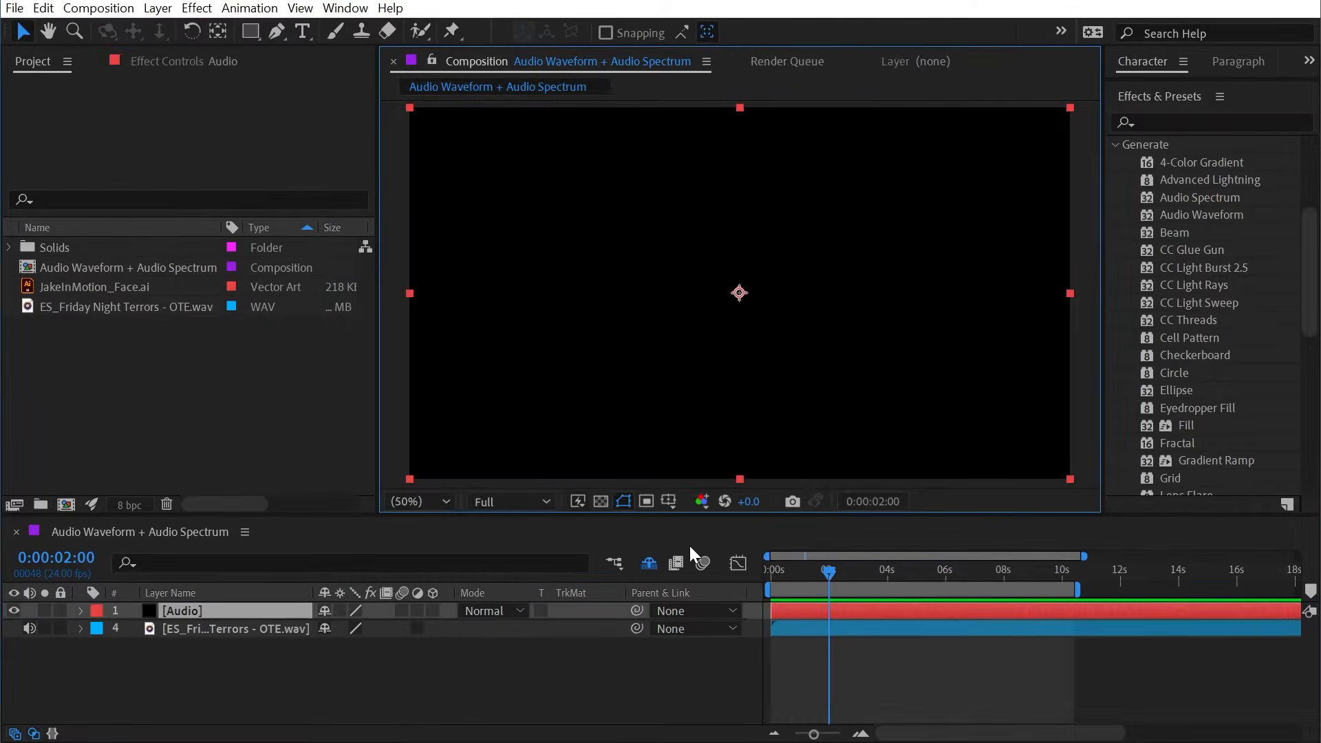
# - Apply the Audio Waveform effect to the Audio solid and choose ES_Friday Night Terrors - OTE.wav as its Audio Layer
pyautogui.moveTo(1200, 214); pyautogui.dragTo(920, 316)
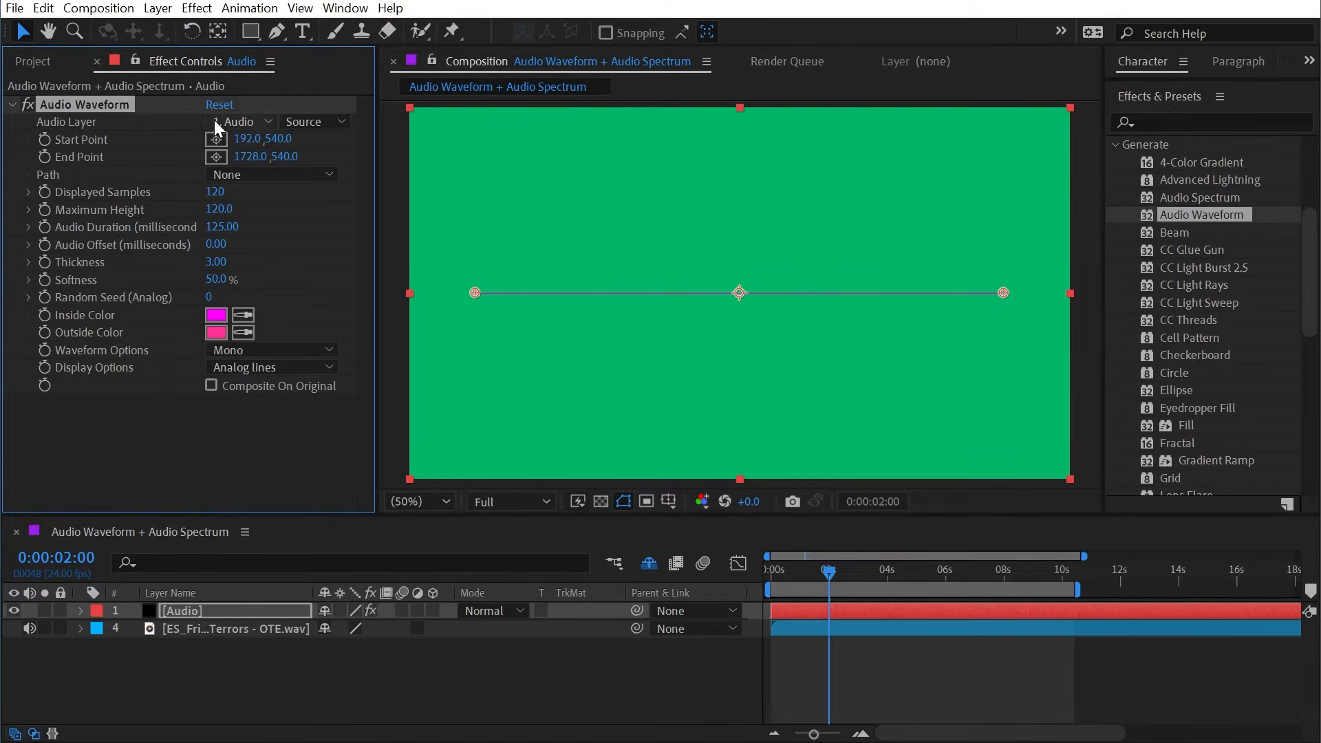
pyautogui.click(254, 121)
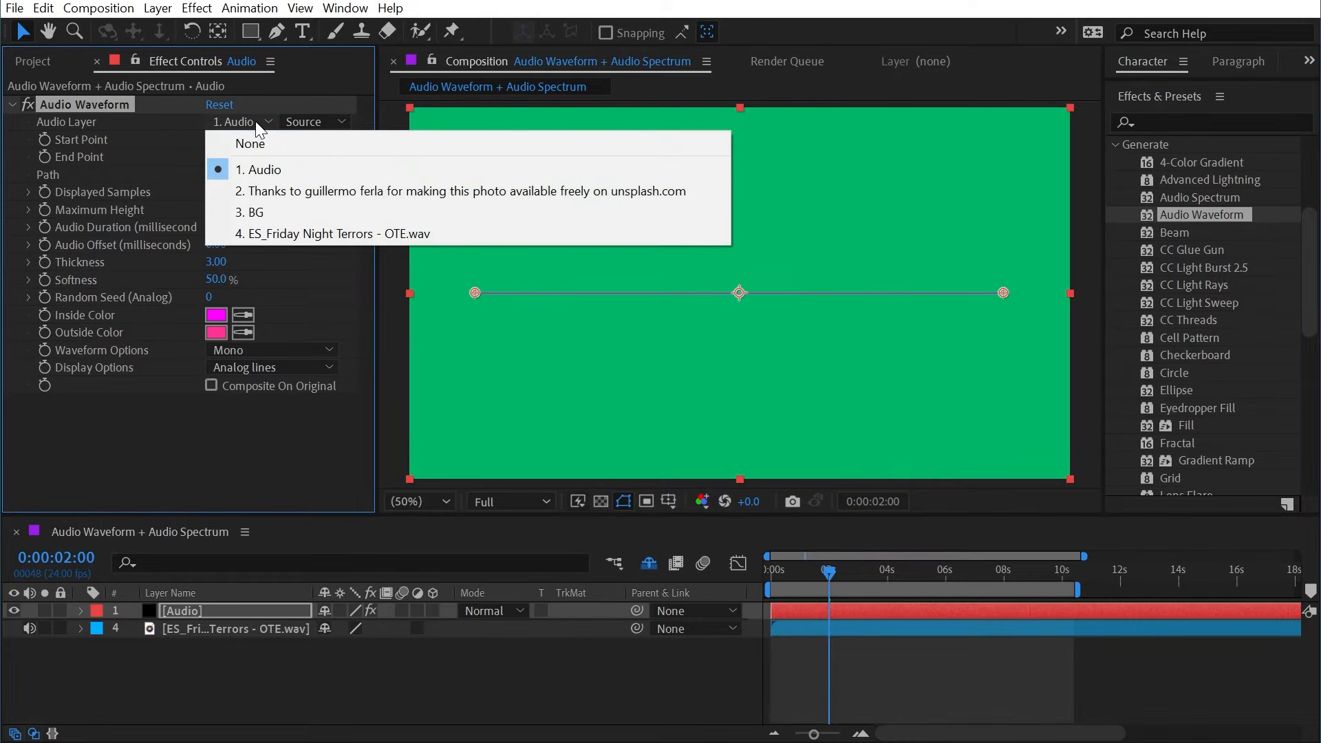
pyautogui.click(350, 234)
# - Reveal the audio waveform of the ES_Friday Night Terrors - OTE.wav layer in the timeline
pyautogui.click(198, 629)
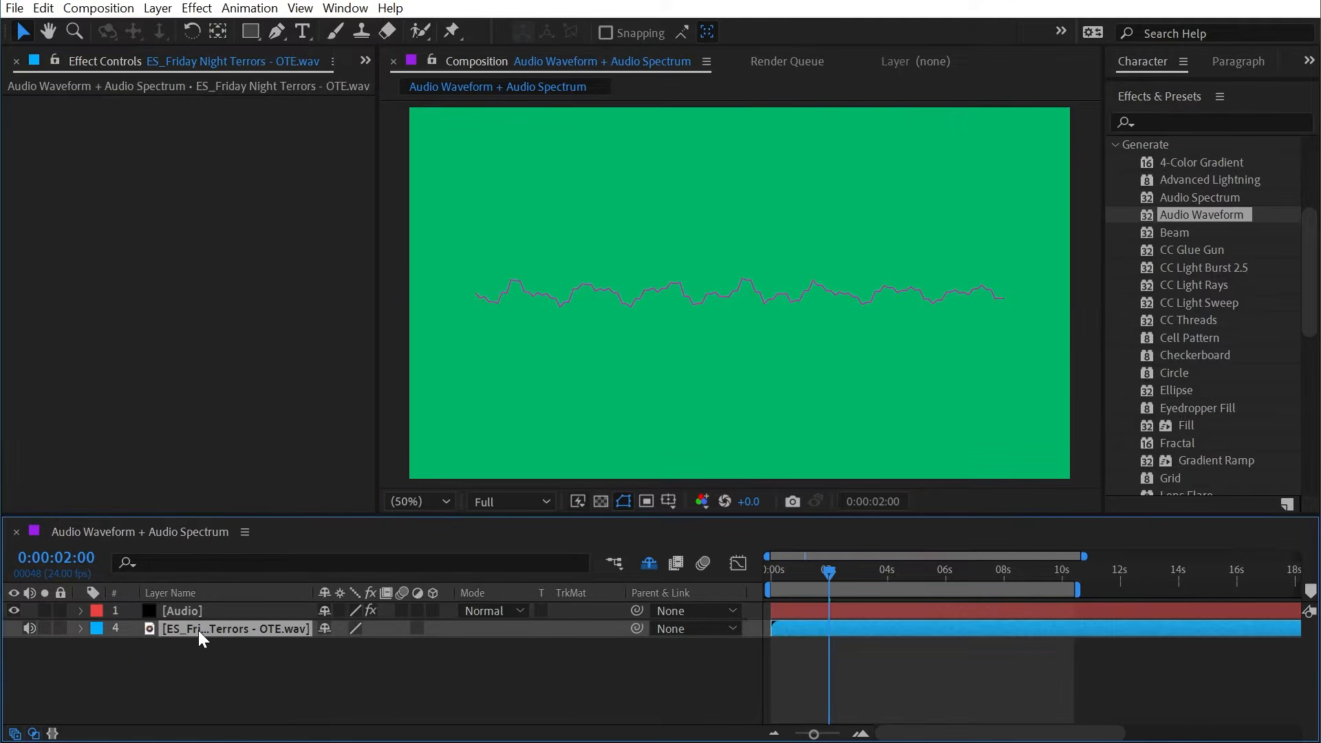
pyautogui.press('l')
pyautogui.press('l')
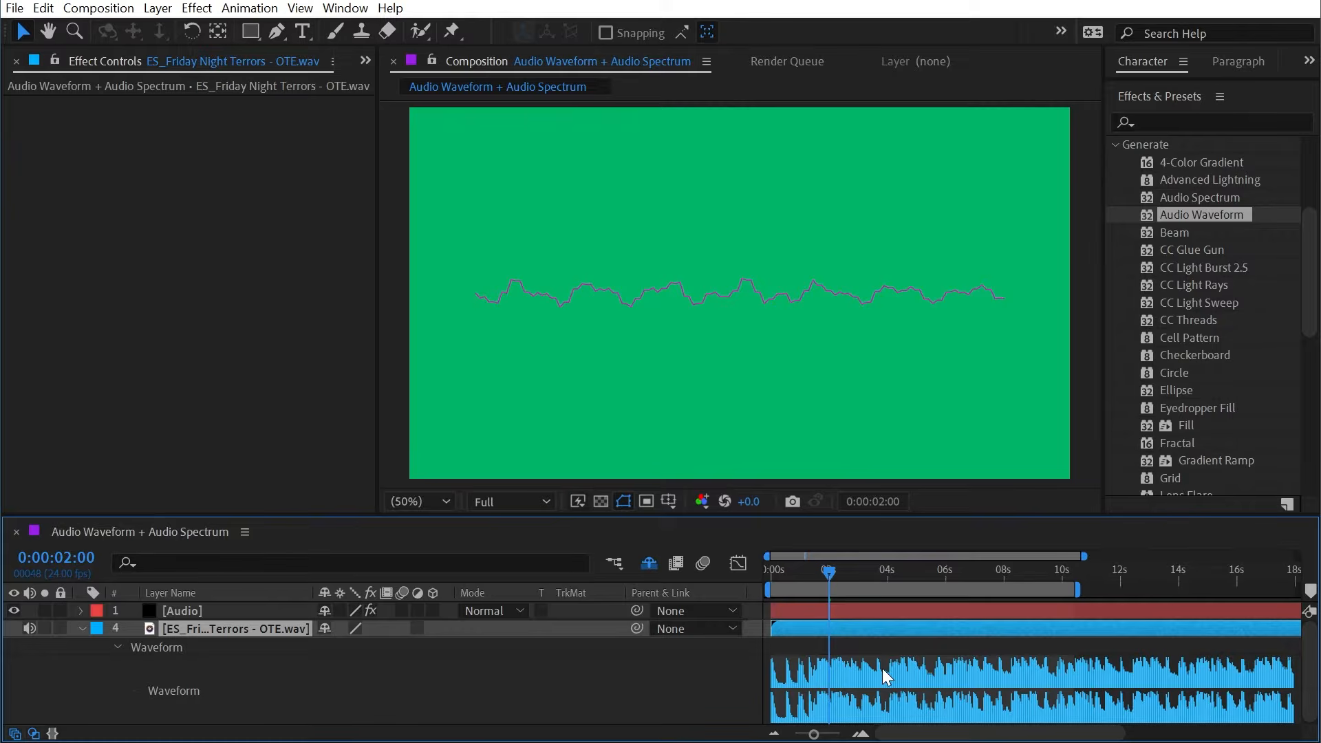
# - Preview the audio from the start of the composition, and scrub the playhead to 0:00:04:21
pyautogui.press('Home')
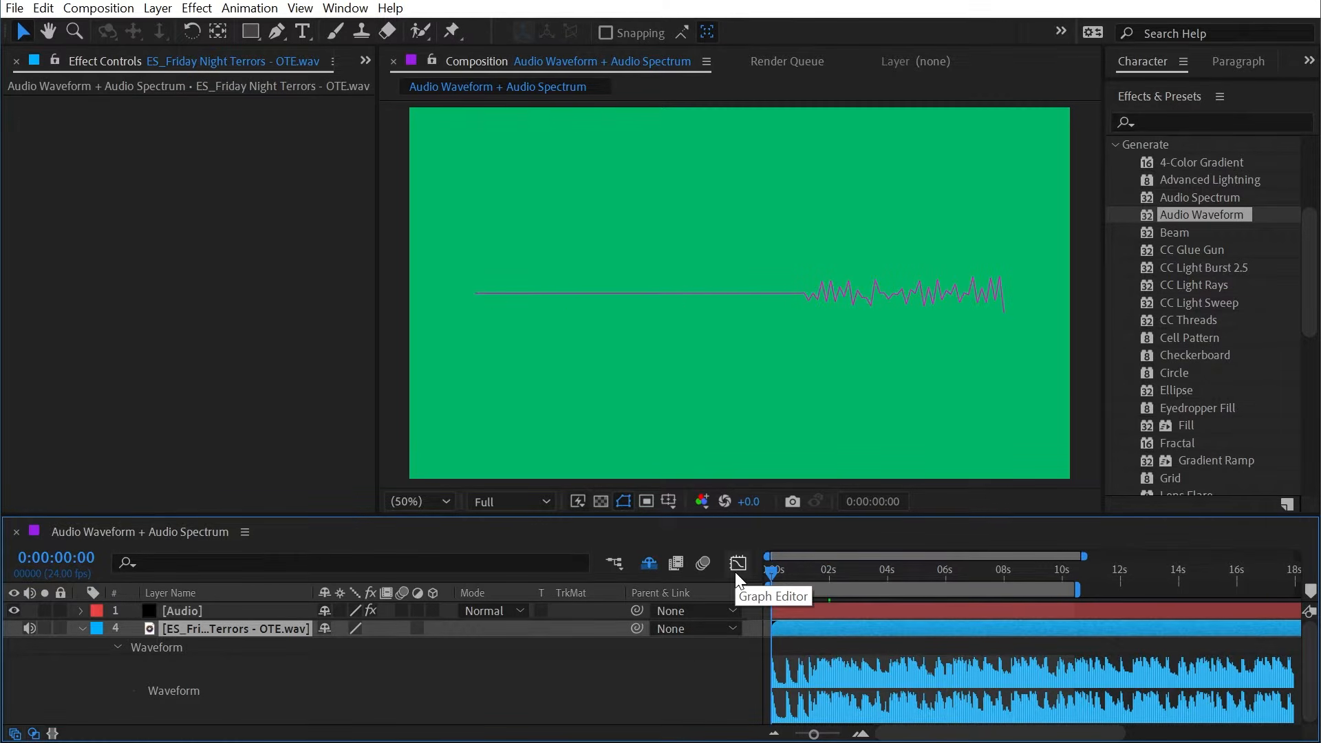
pyautogui.press('KP_Decimal')
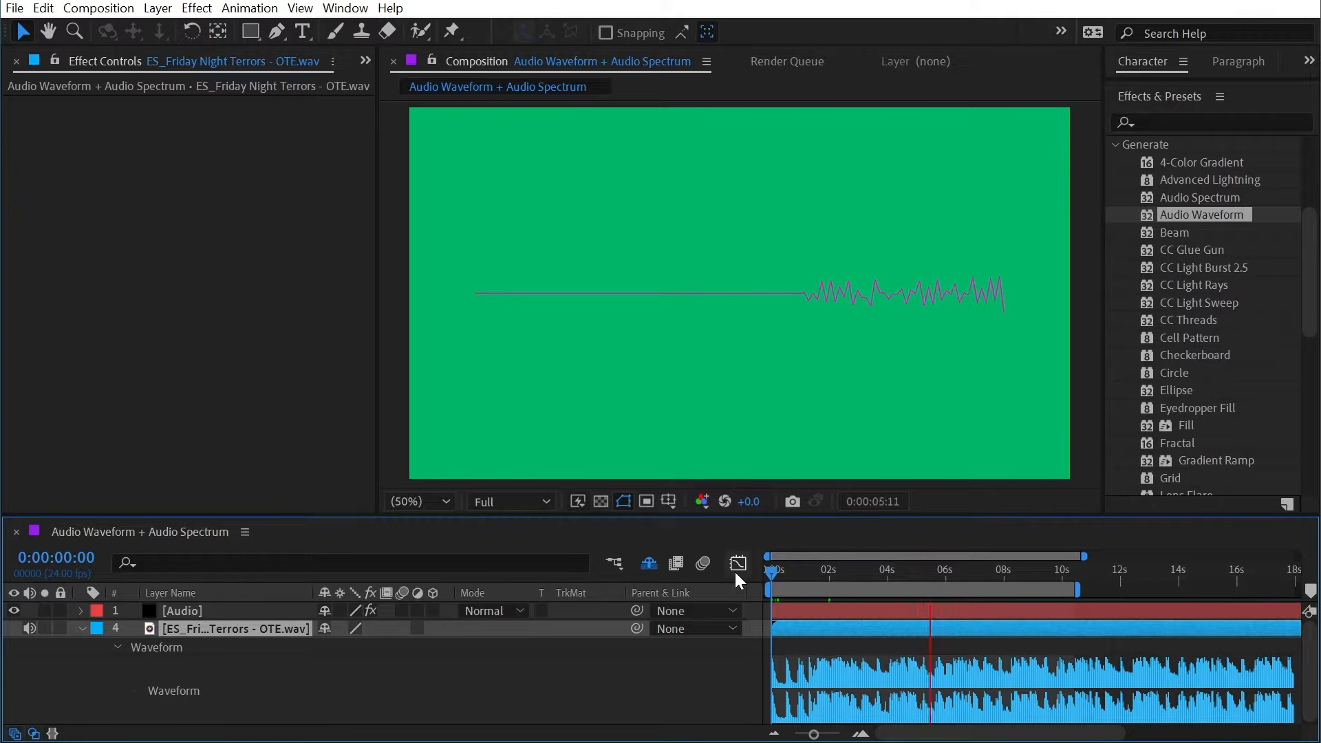
pyautogui.press('h')
pyautogui.moveTo(1043, 575); pyautogui.dragTo(913, 573)
pyautogui.press('v')
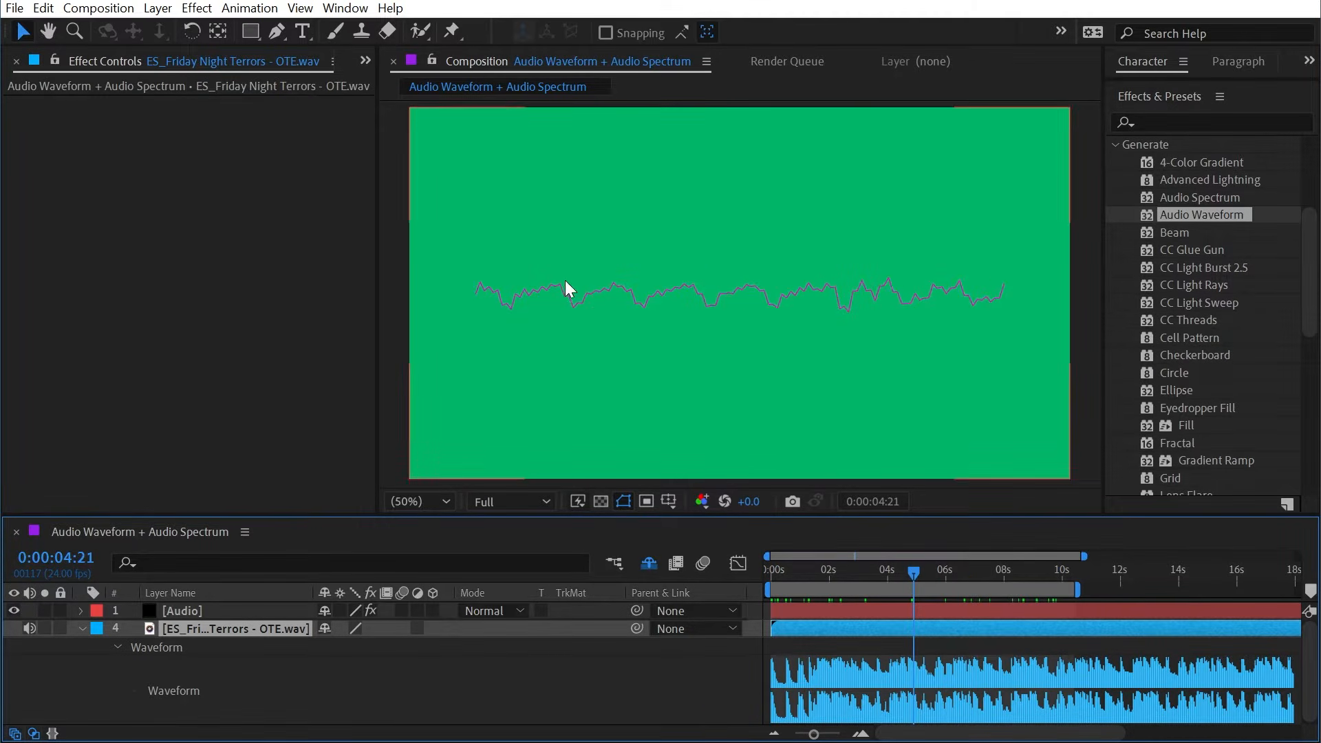
# - Set the Audio Waveform's Thickness to 9 on the Audio solid, viewing it at 0:00:02:16
pyautogui.click(335, 604)
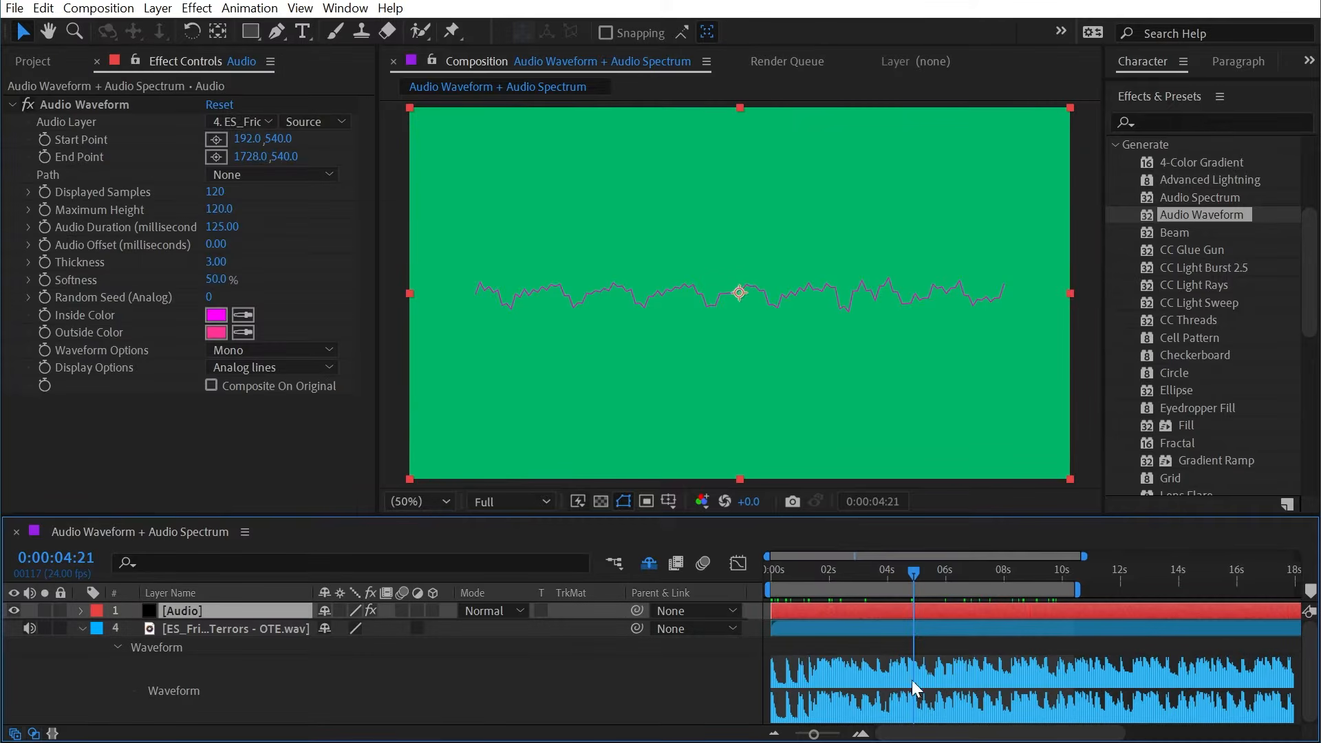
pyautogui.moveTo(819, 571); pyautogui.dragTo(849, 574)
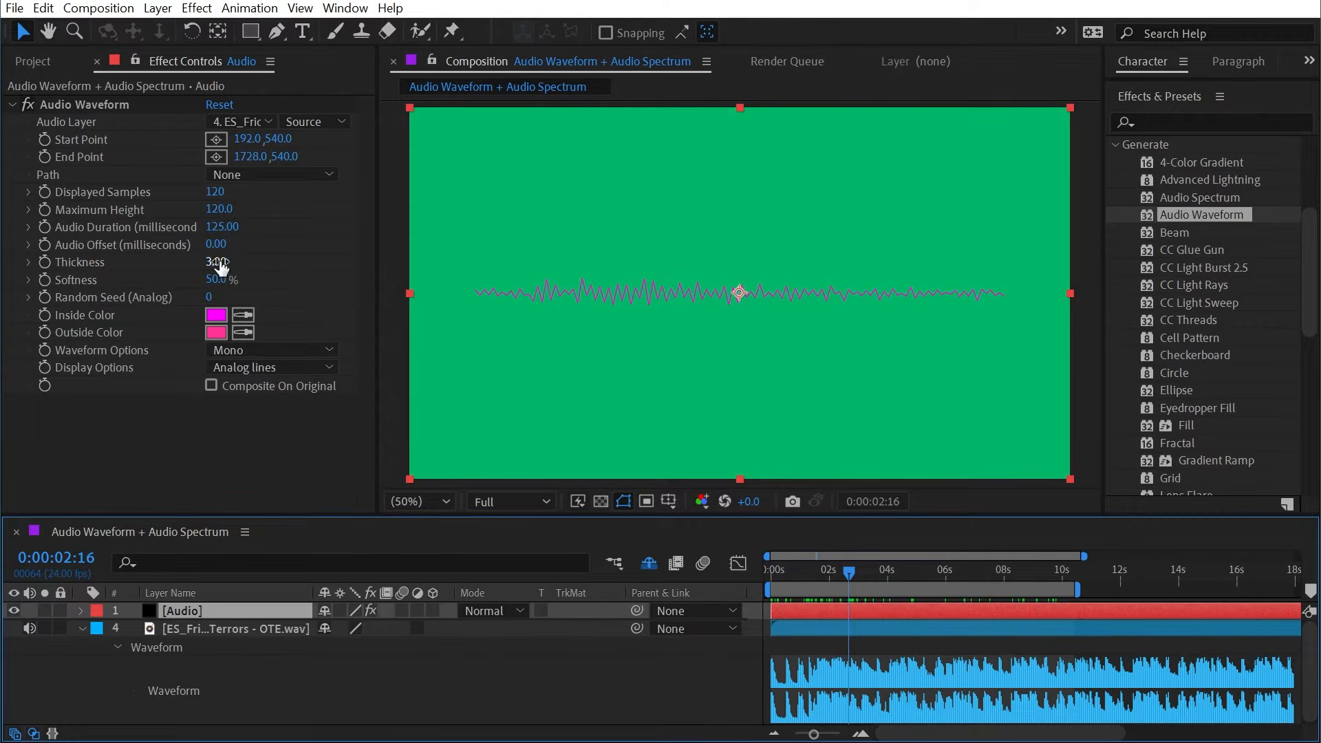
pyautogui.moveTo(219, 265); pyautogui.dragTo(278, 255)
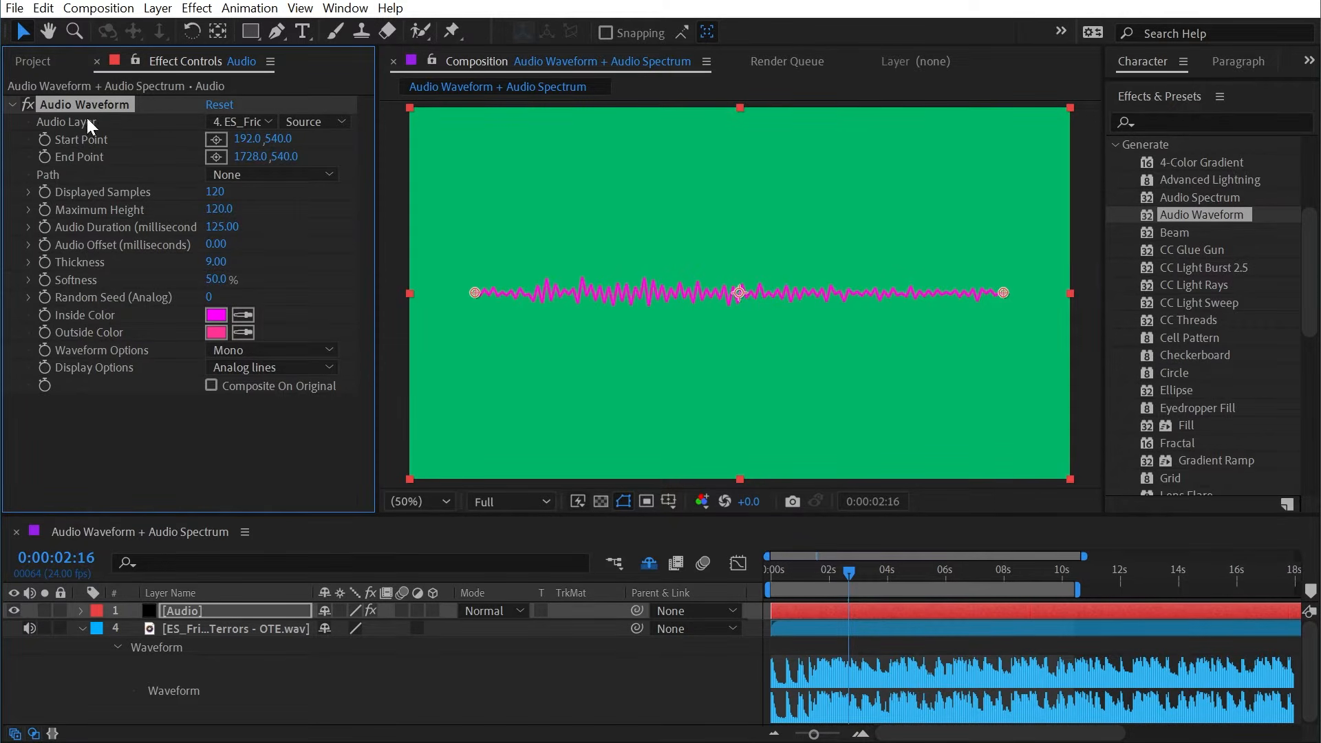
# - Sample the pale yellow of a temporary JakeInMotion_Face.ai layer as the waveform's Inside Color, and delete that artwork layer
pyautogui.click(36, 62)
pyautogui.moveTo(94, 286); pyautogui.dragTo(498, 516)
pyautogui.click(205, 630)
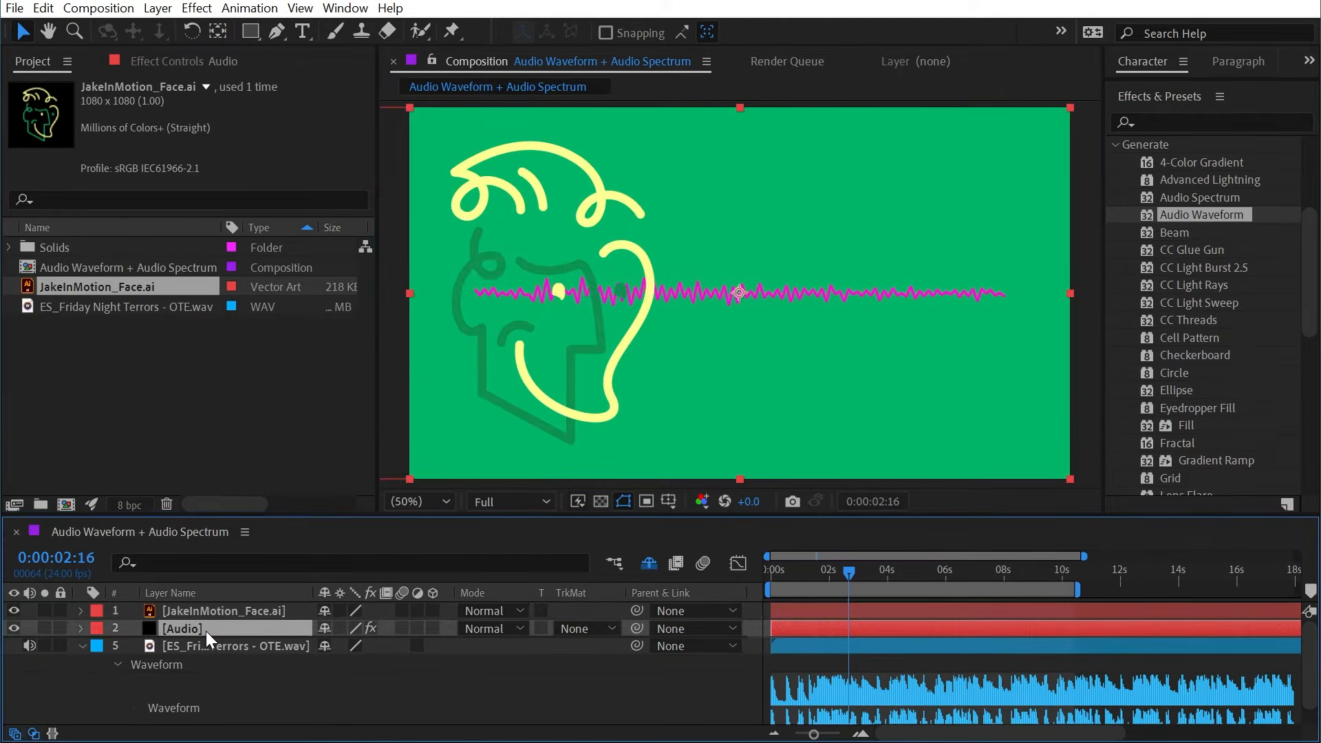
pyautogui.click(161, 62)
pyautogui.click(243, 315)
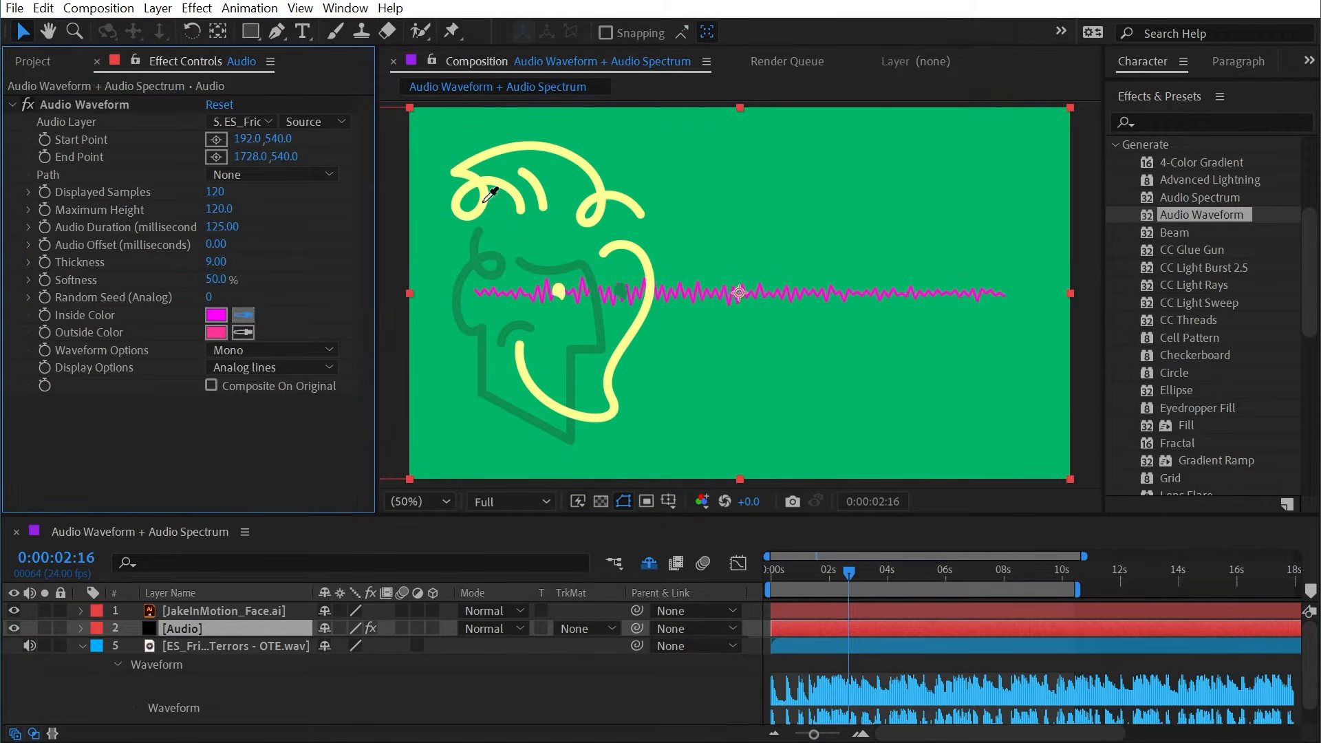
pyautogui.click(490, 181)
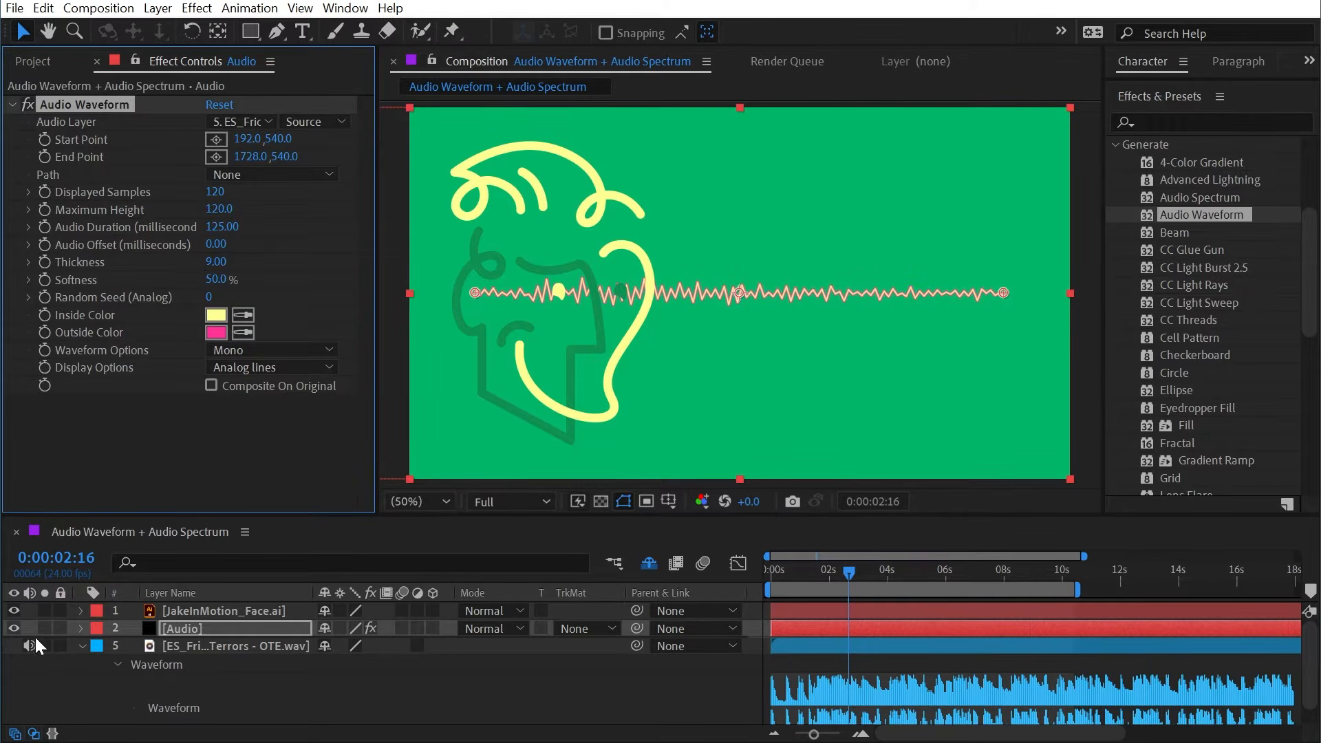
pyautogui.click(179, 610)
pyautogui.press('Delete')
# - Set the Audio Waveform's Outside Color to white (FFFFFF)
pyautogui.scroll(2, 565, 280)
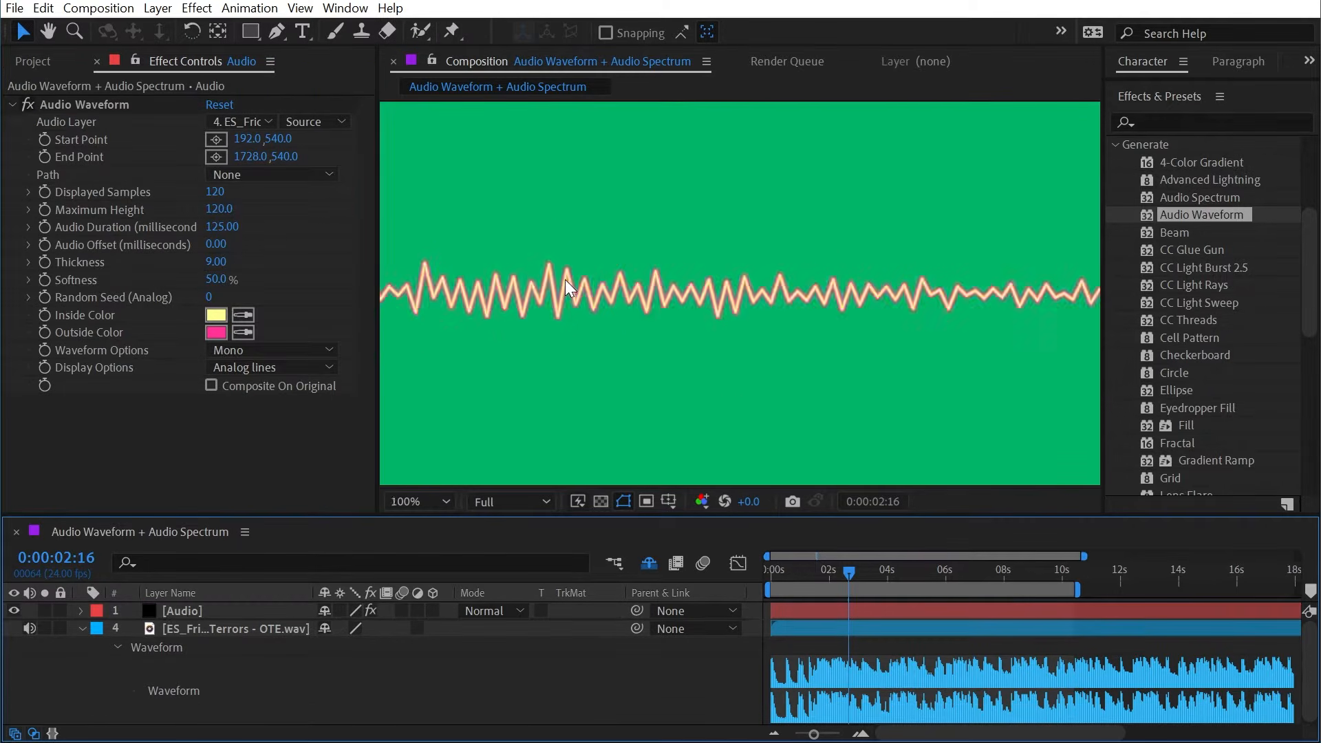
pyautogui.press('space')
pyautogui.moveTo(509, 300); pyautogui.dragTo(991, 299)
pyautogui.moveTo(417, 303); pyautogui.dragTo(660, 328)
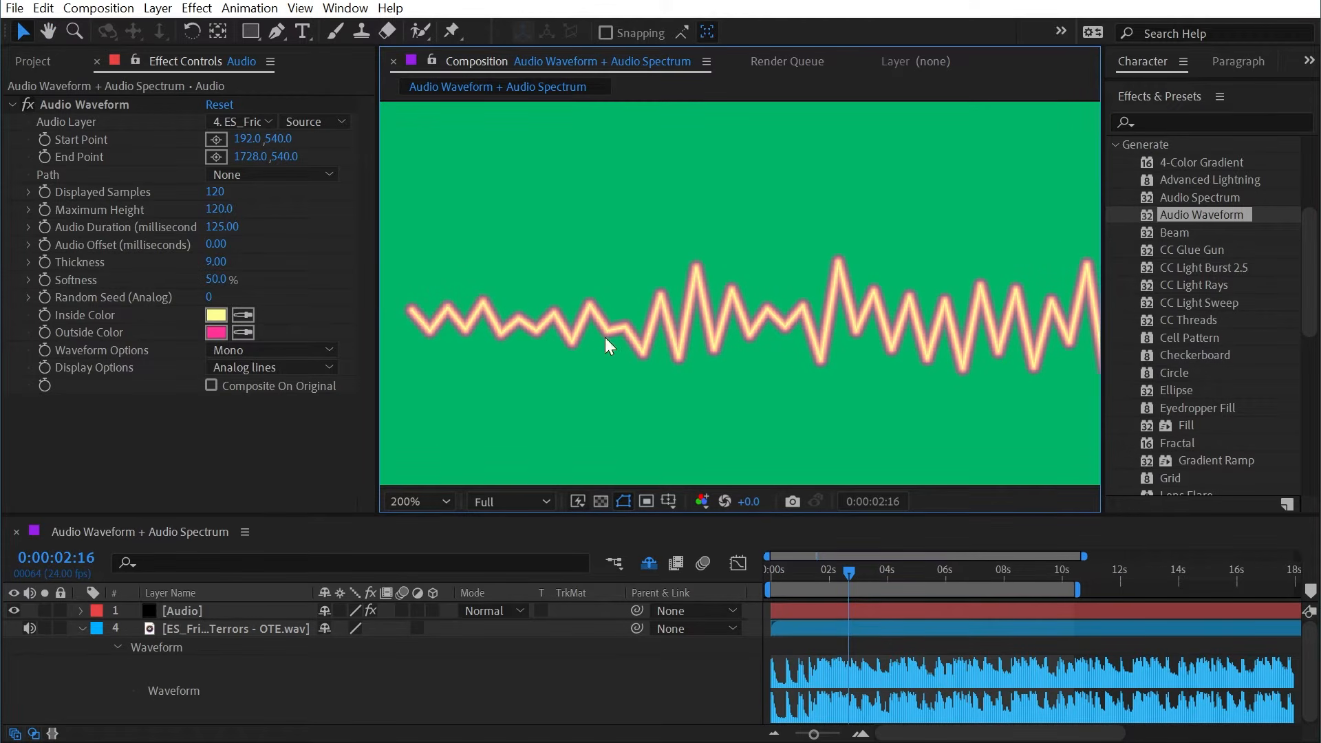
pyautogui.click(216, 332)
pyautogui.moveTo(798, 332); pyautogui.dragTo(761, 201)
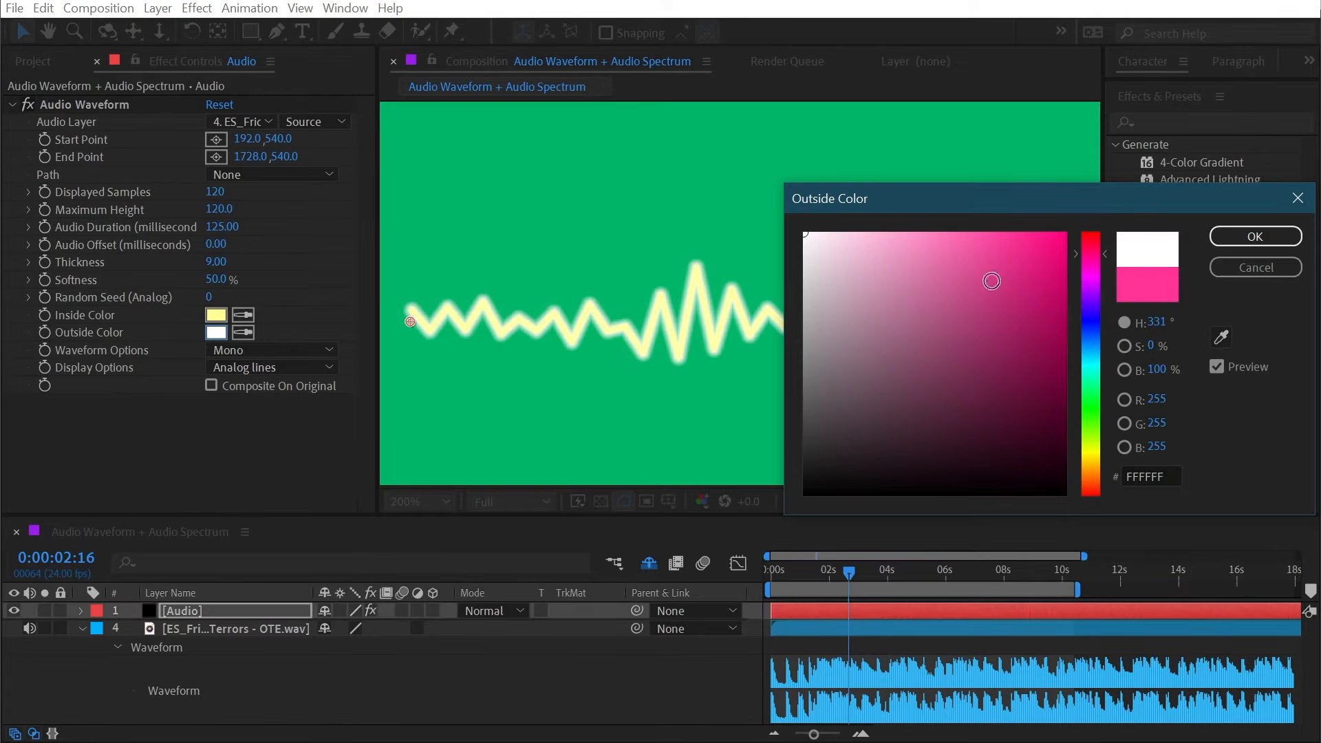
pyautogui.click(1249, 237)
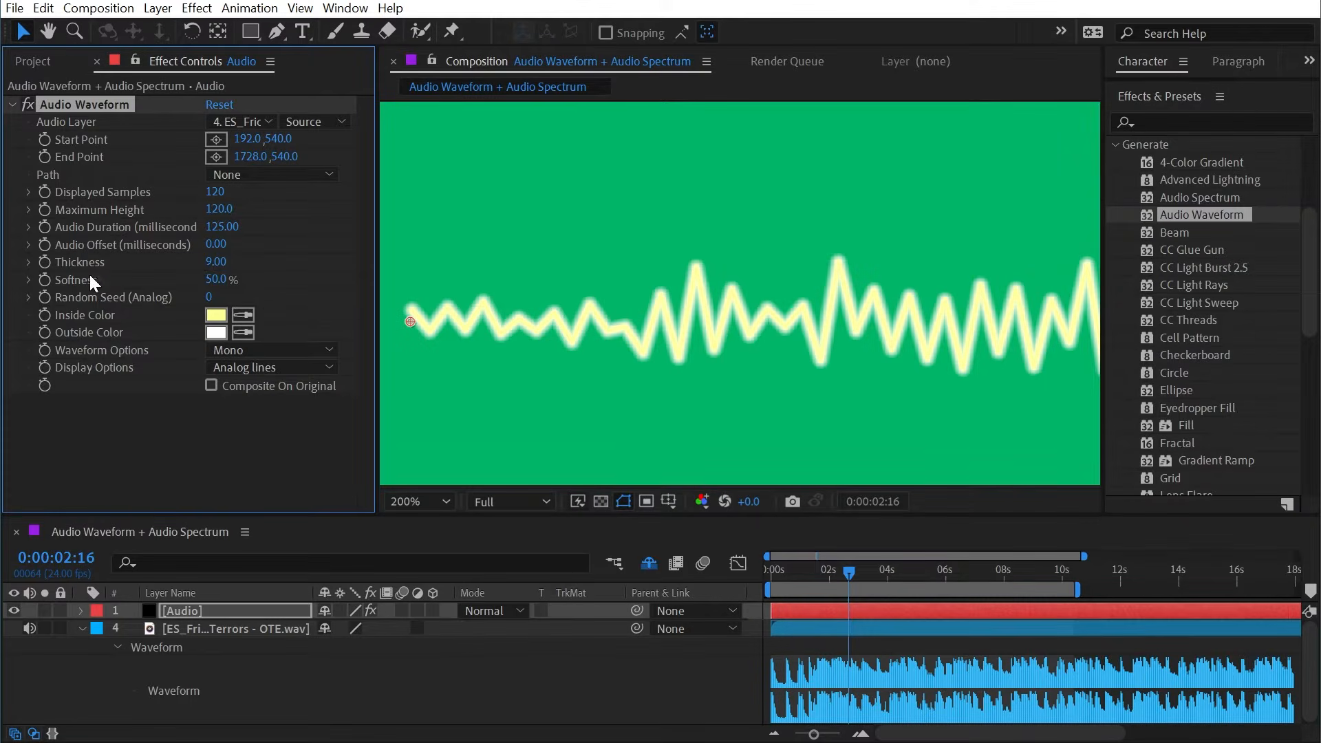
# - Set the waveform's Softness to 0% and match its Outside Color to the pale yellow Inside Color
pyautogui.moveTo(222, 289); pyautogui.dragTo(82, 262)
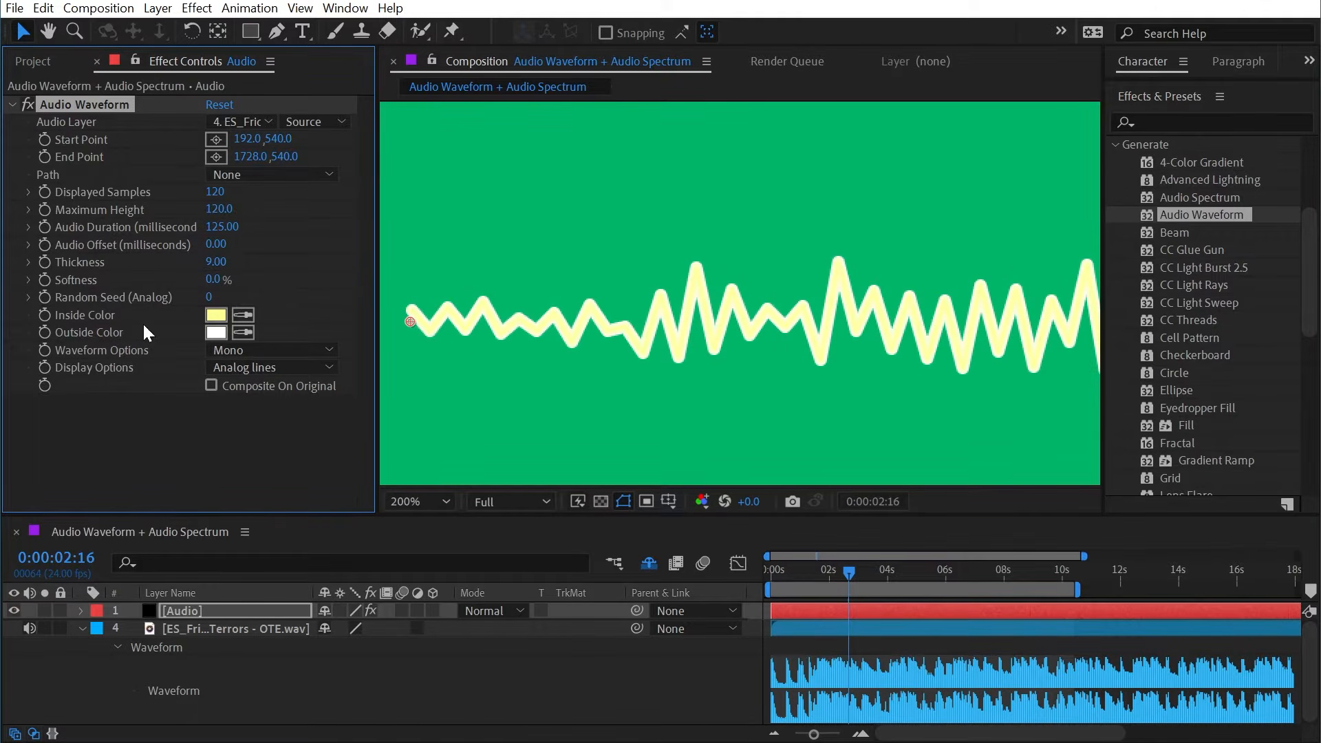
pyautogui.click(245, 332)
pyautogui.click(215, 314)
# - Preview the restyled yellow waveform from the start of the composition, and return the playhead to the beginning
pyautogui.scroll(-1, 799, 303)
pyautogui.moveTo(953, 302)
pyautogui.mouseDown()
pyautogui.moveTo(767, 320)
pyautogui.moveTo(605, 238)
pyautogui.moveTo(735, 261)
pyautogui.moveTo(737, 306)
pyautogui.mouseUp()
pyautogui.scroll(-1, 741, 289)
pyautogui.press('v')
pyautogui.moveTo(789, 577); pyautogui.dragTo(730, 651)
pyautogui.press('space')
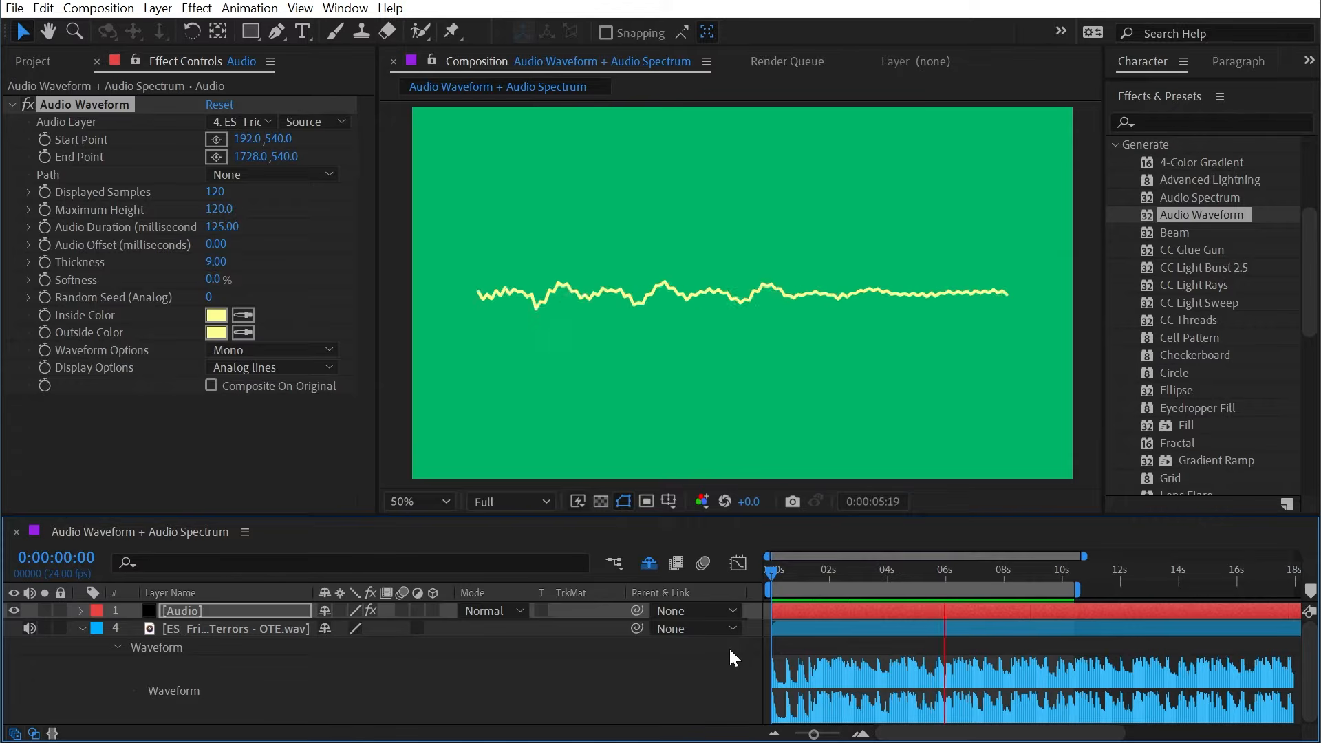
pyautogui.press('space')
pyautogui.moveTo(947, 569); pyautogui.dragTo(772, 589)
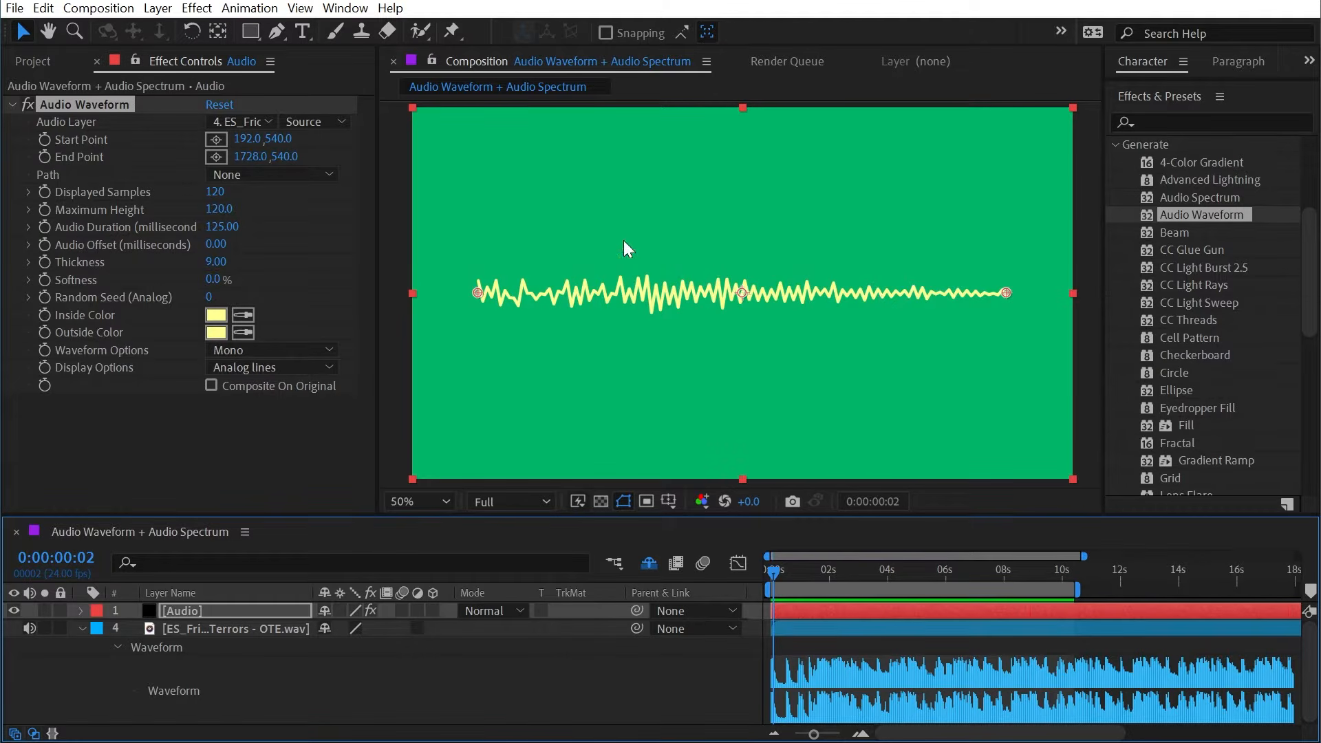
# - Make the waveform vertical by moving its Start Point to 958, 1082 and its End Point to 962, 16
pyautogui.moveTo(479, 293); pyautogui.dragTo(635, 391)
pyautogui.moveTo(557, 349); pyautogui.dragTo(741, 479)
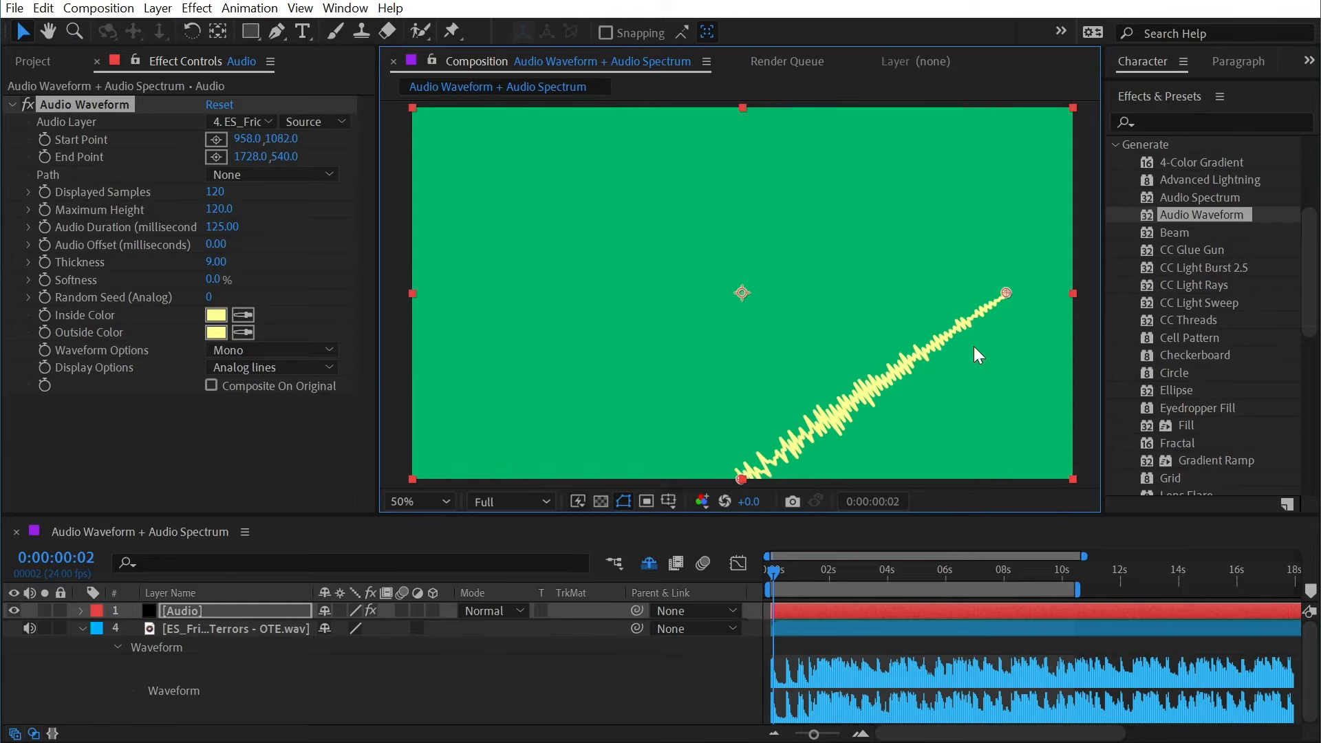
pyautogui.moveTo(1001, 294); pyautogui.dragTo(738, 113)
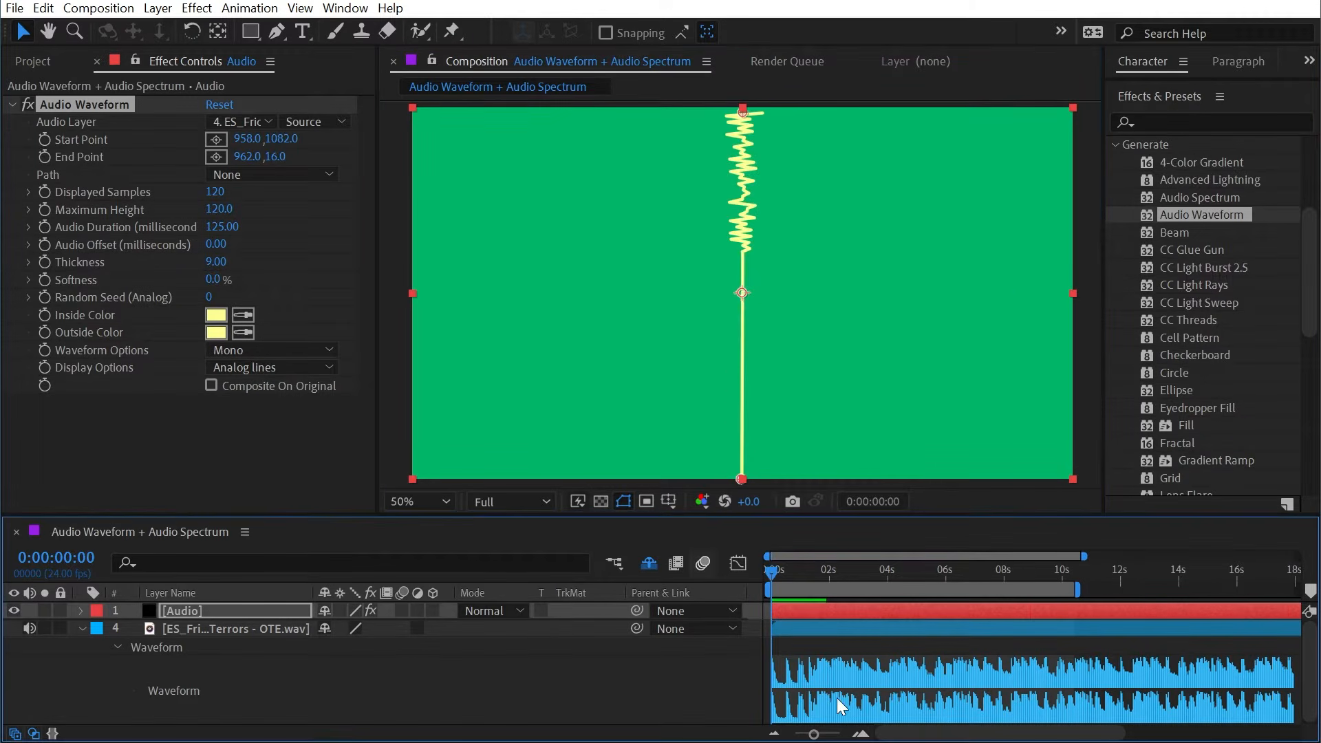
# - Preview the vertical waveform, and undo the Start Point and End Point moves
pyautogui.press('space')
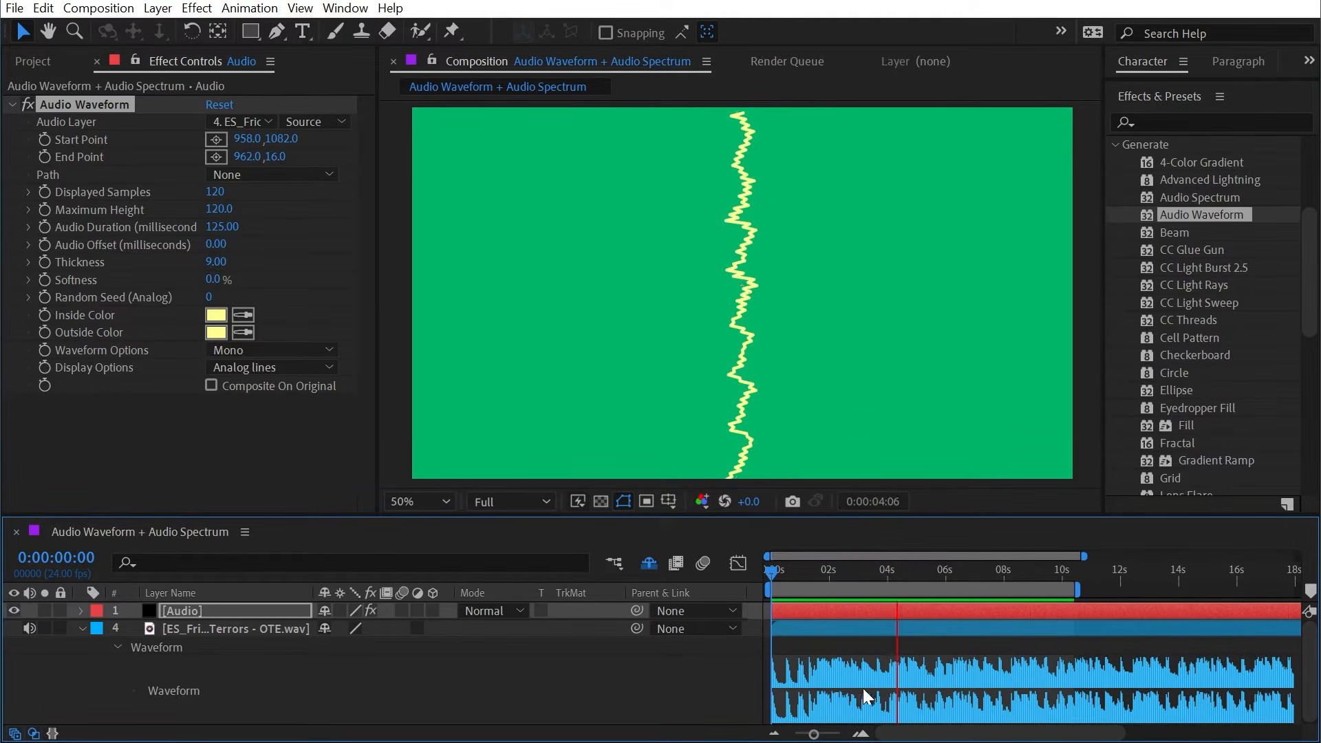
pyautogui.press('space')
pyautogui.hotkey('ctrl', 'z')
pyautogui.hotkey('ctrl', 'z')
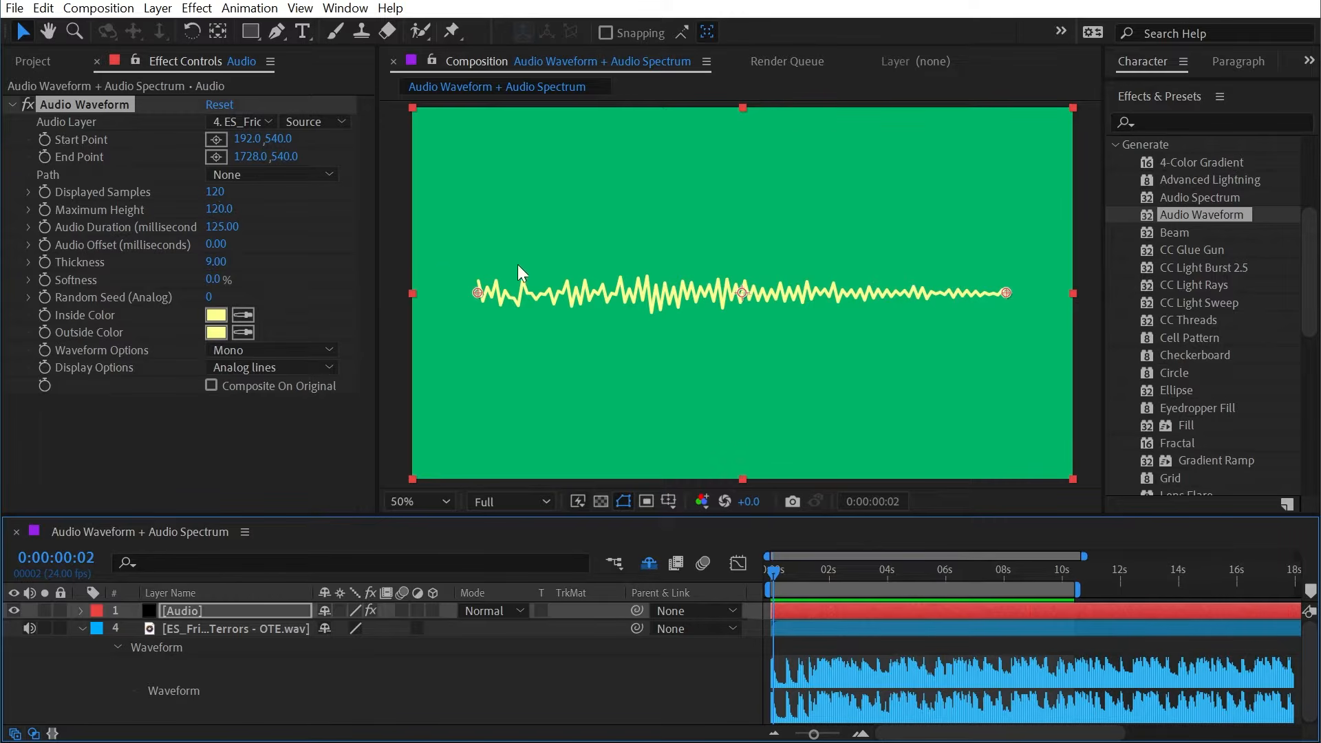
# - Reduce the Audio Waveform's Displayed Samples to 38
pyautogui.scroll(1, 544, 303)
pyautogui.press('space')
pyautogui.moveTo(549, 315); pyautogui.dragTo(749, 320)
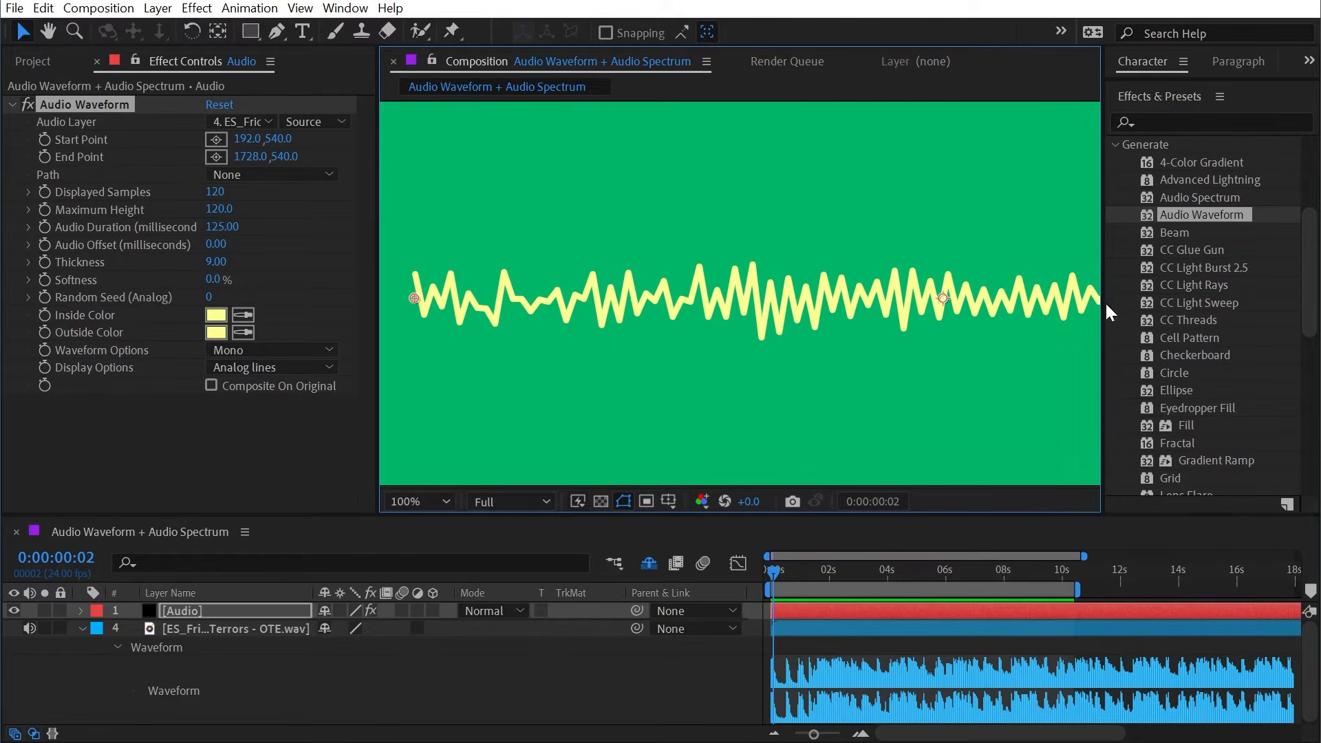
pyautogui.moveTo(213, 192); pyautogui.dragTo(136, 198)
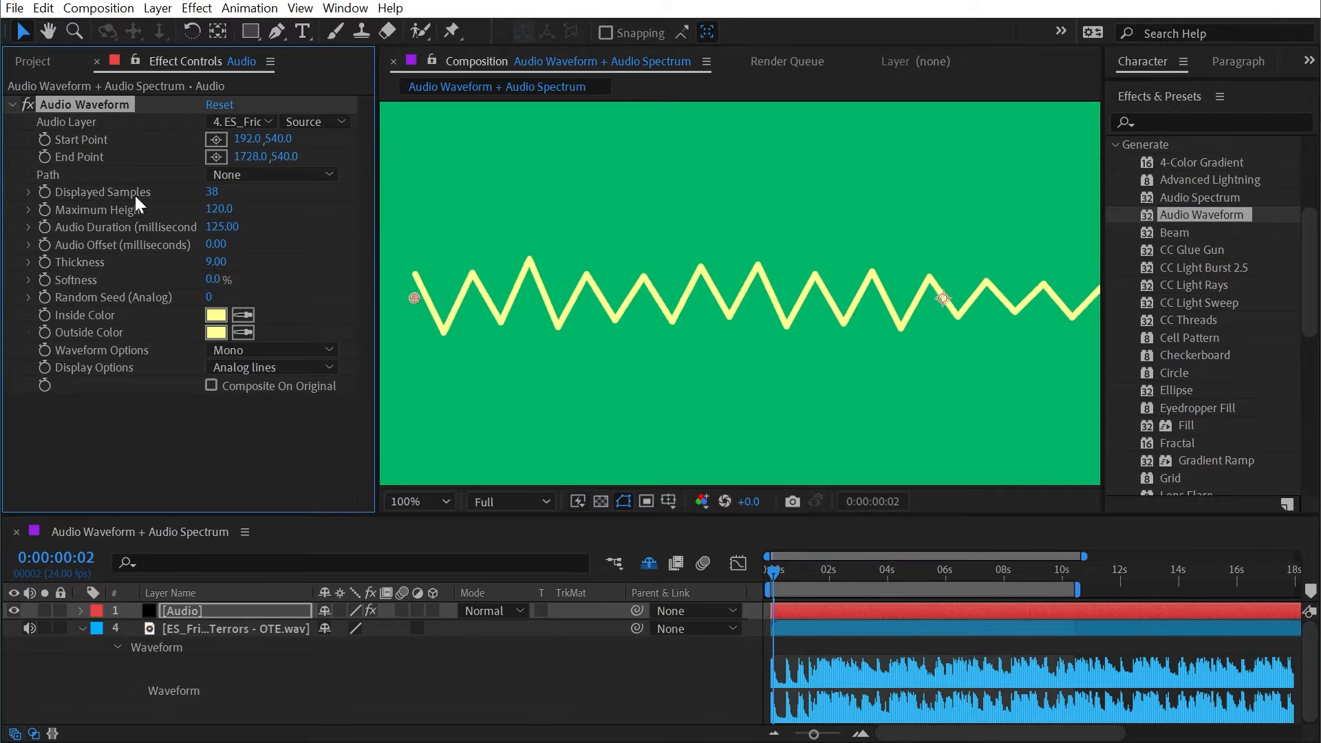
# - Preview the simplified waveform from the start of the composition with the whole frame in view
pyautogui.scroll(-4, 857, 334)
pyautogui.scroll(2, 857, 335)
pyautogui.press('space')
pyautogui.moveTo(964, 335); pyautogui.dragTo(873, 330)
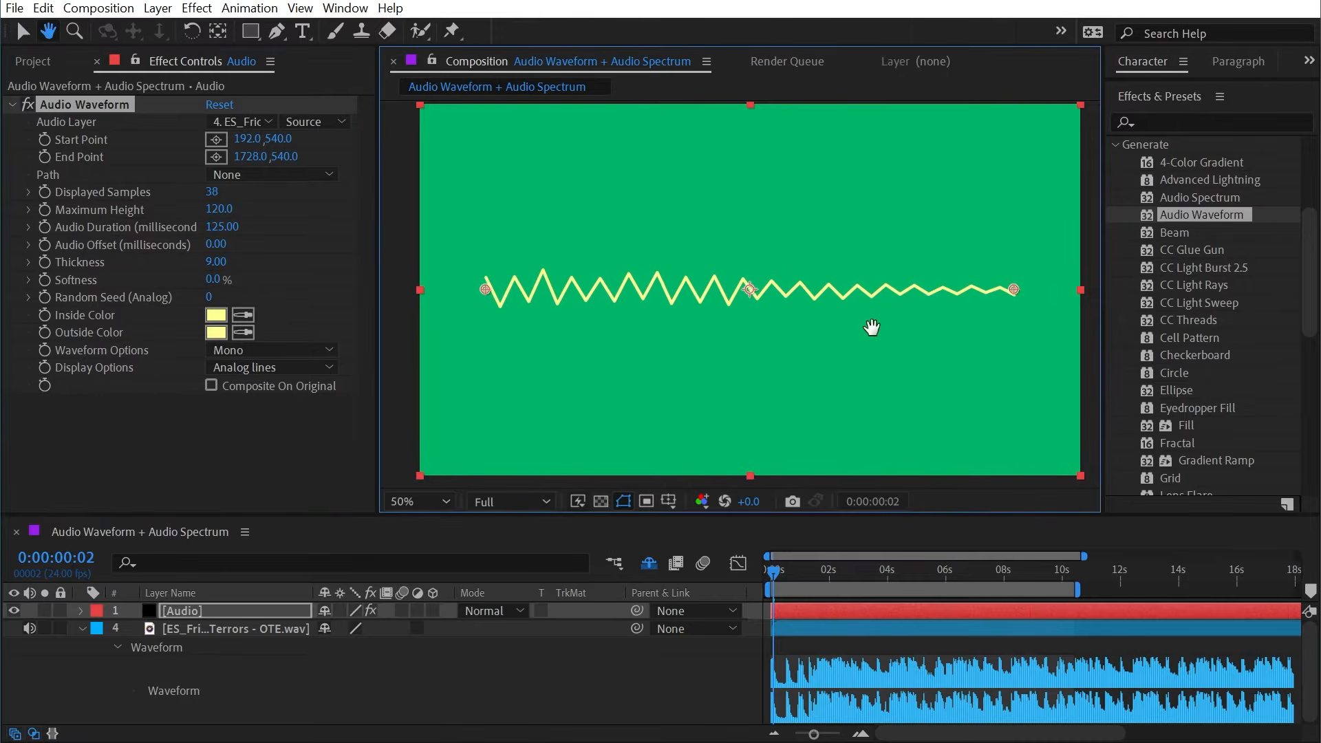
pyautogui.click(771, 568)
pyautogui.press('space')
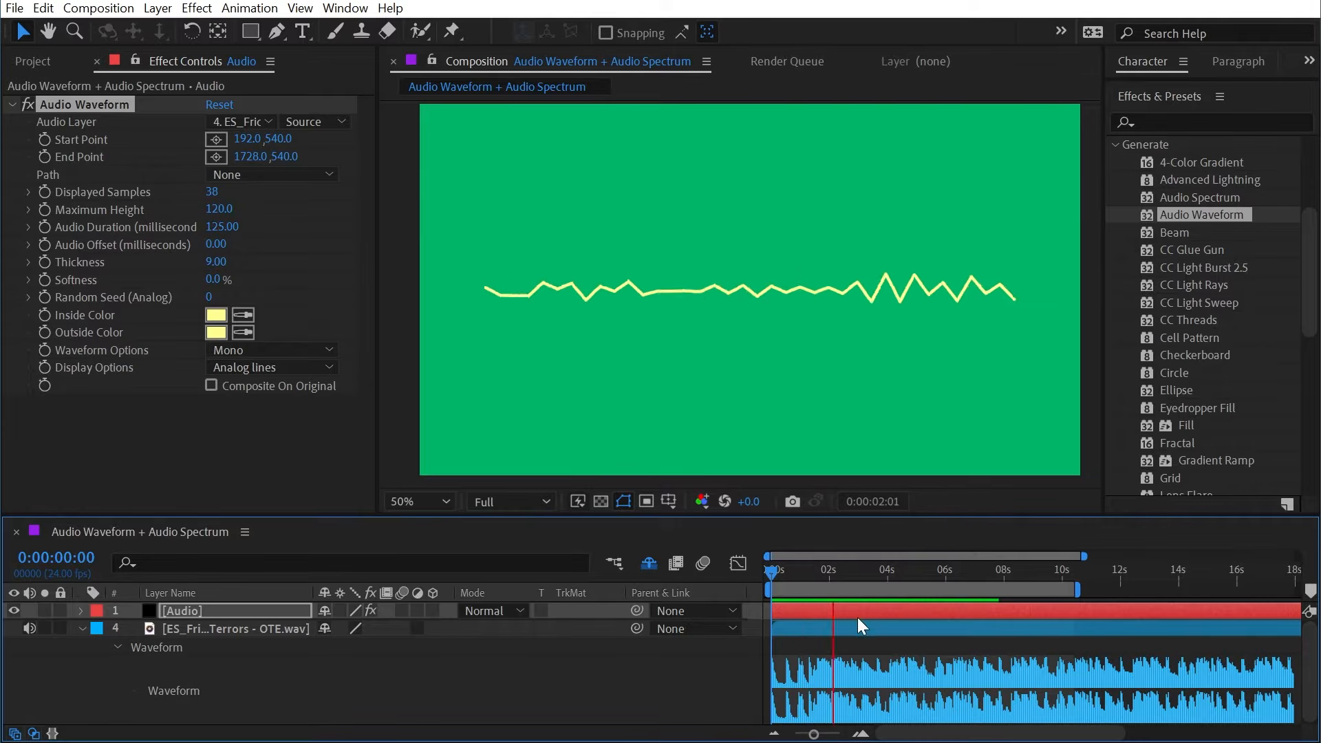
pyautogui.press('space')
# - Raise the Audio Waveform's Displayed Samples to 841 and inspect the added line detail
pyautogui.moveTo(214, 192); pyautogui.dragTo(1069, 238)
pyautogui.scroll(2, 639, 268)
pyautogui.scroll(-2, 638, 268)
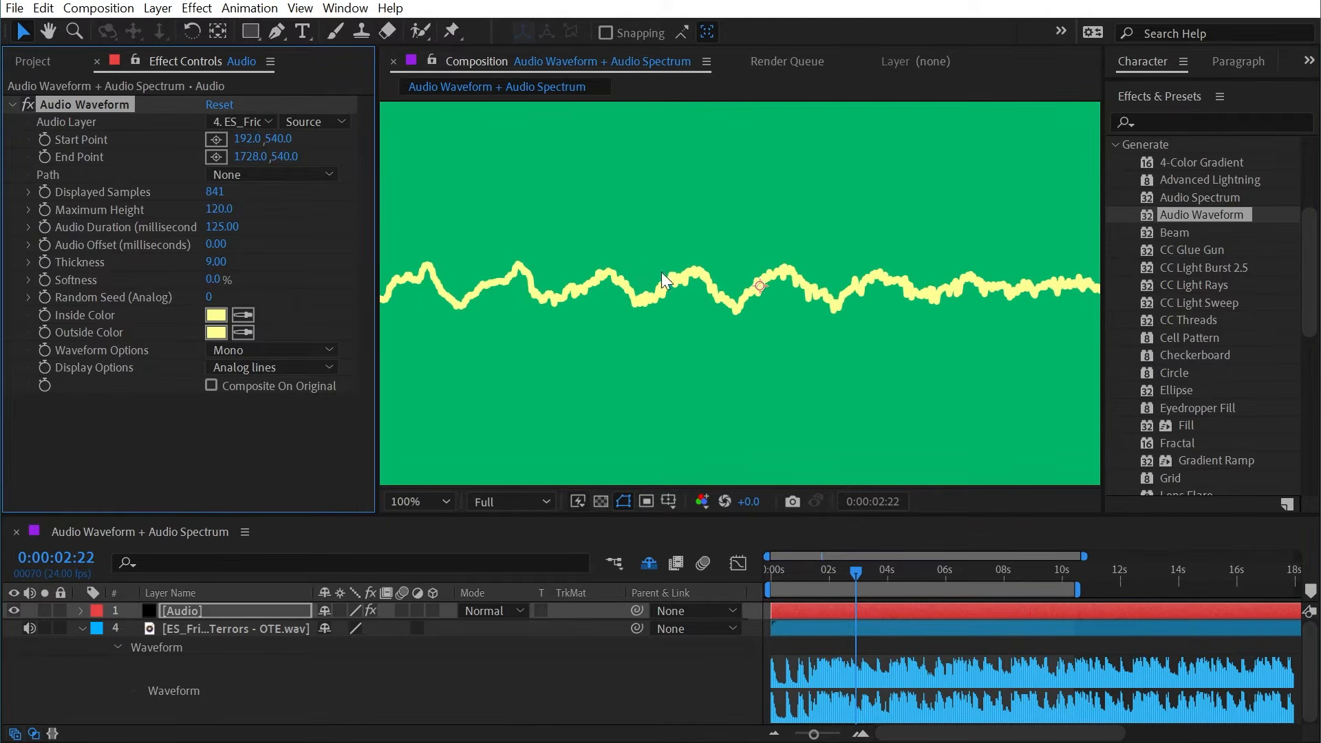
# - Preview the detailed waveform from about six seconds, and set the Audio Waveform's Displayed Samples to 879
pyautogui.moveTo(899, 568); pyautogui.dragTo(952, 576)
pyautogui.press('space')
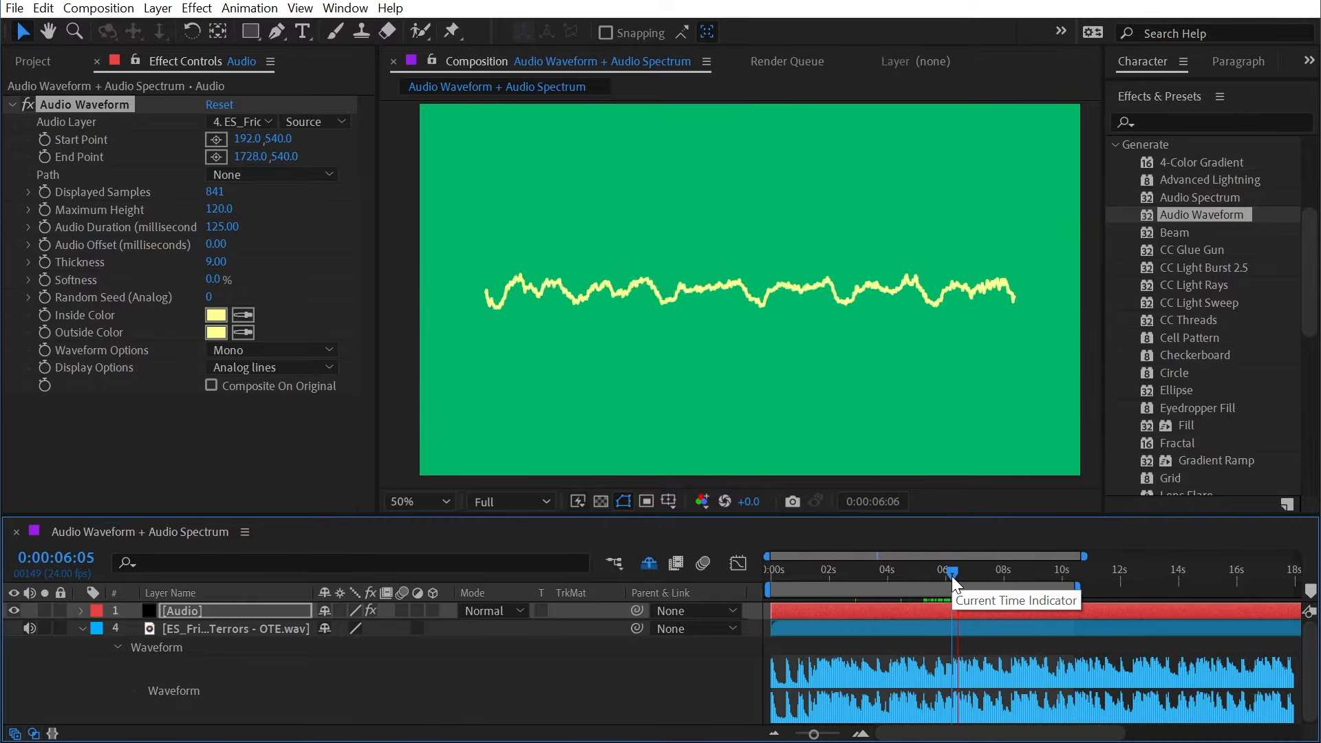
pyautogui.moveTo(215, 192); pyautogui.dragTo(358, 186)
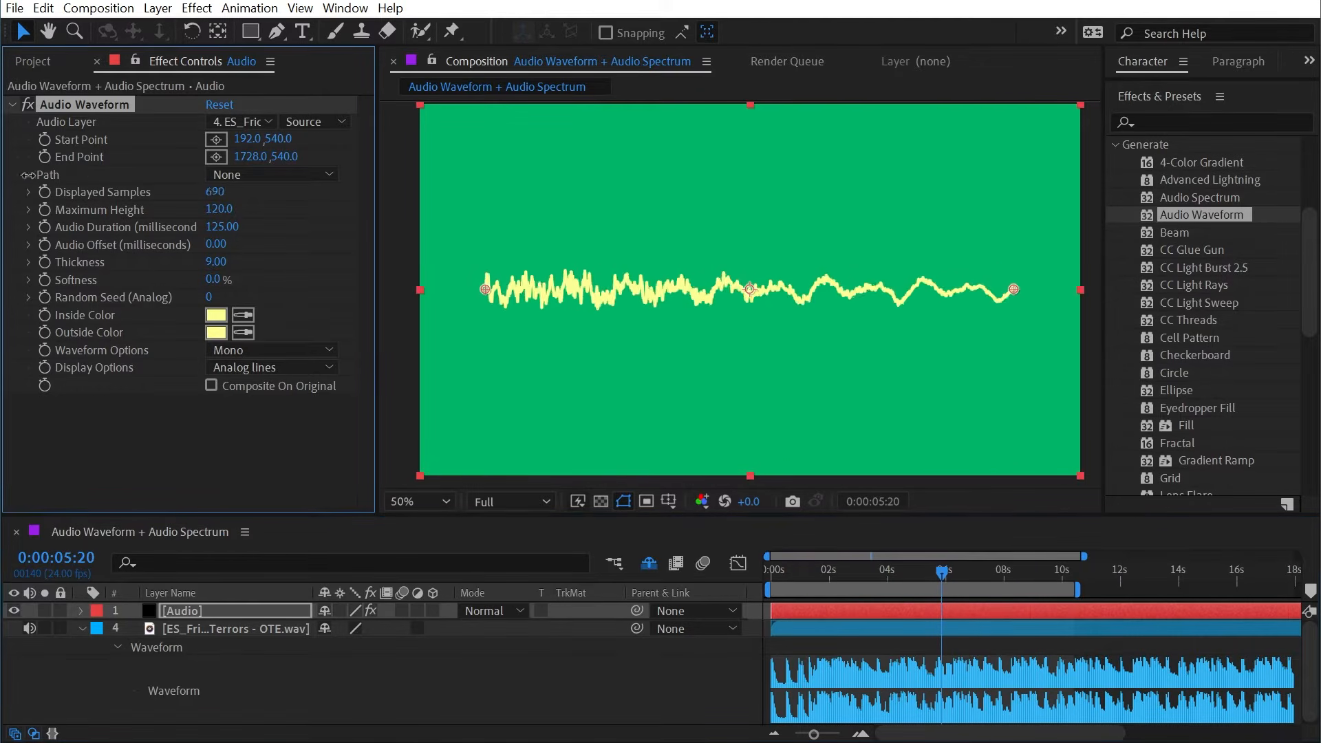
pyautogui.moveTo(0, 276); pyautogui.dragTo(269, 243)
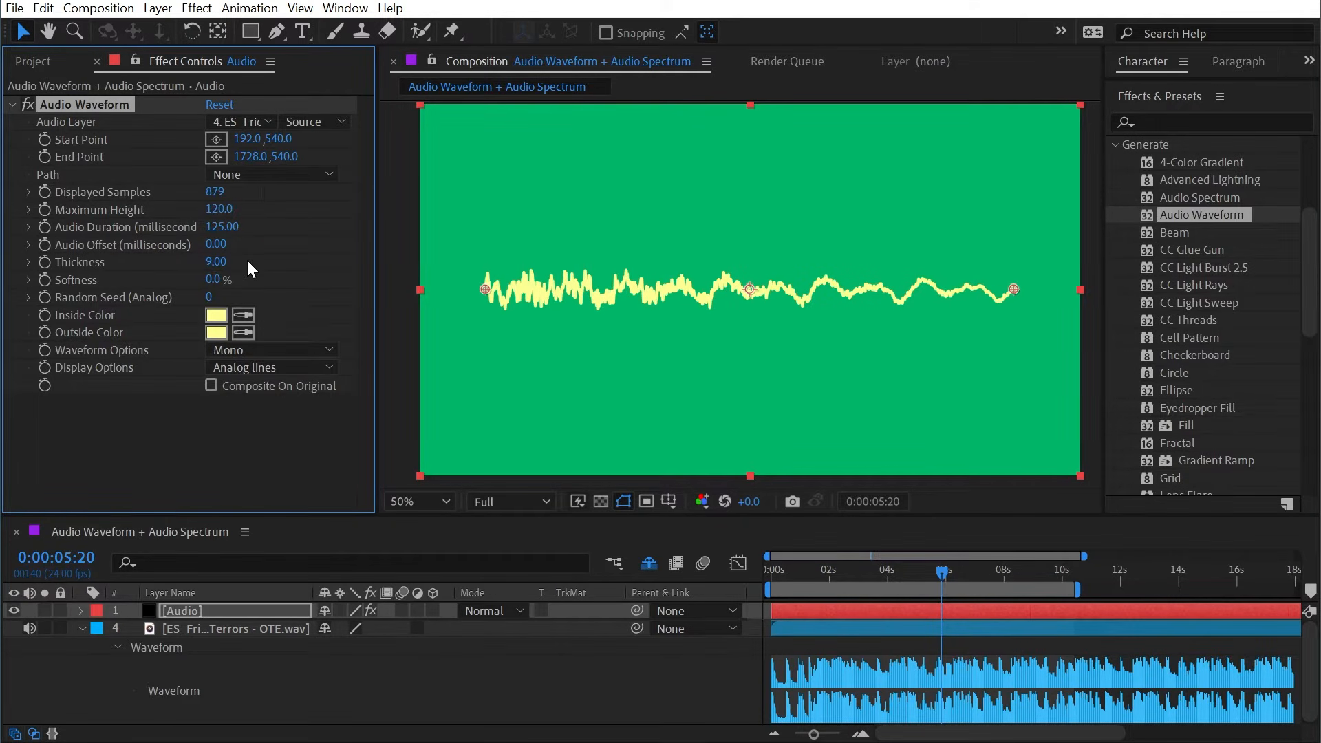
# - Raise the Audio Waveform's Maximum Height to 787, checking it at about 0:00:02:03
pyautogui.moveTo(216, 209); pyautogui.dragTo(359, 200)
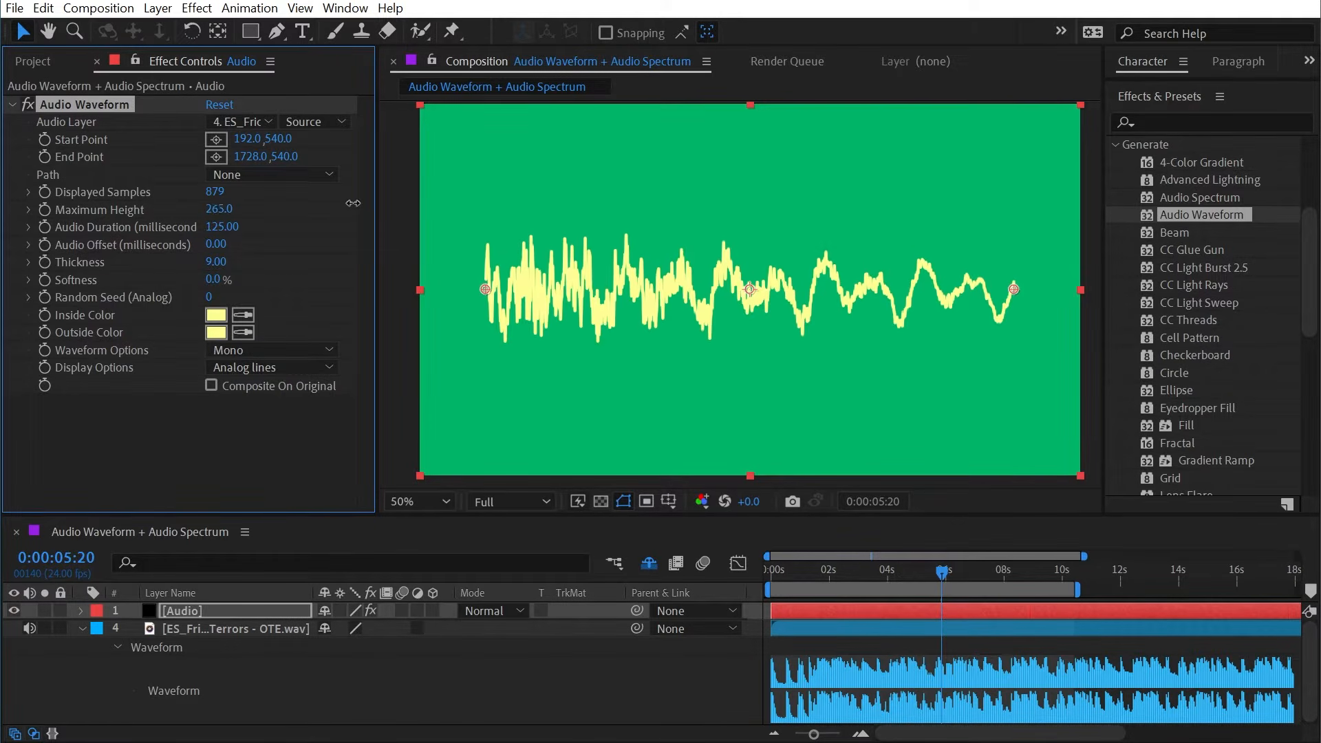
pyautogui.moveTo(868, 571); pyautogui.dragTo(833, 571)
pyautogui.moveTo(214, 217); pyautogui.dragTo(776, 234)
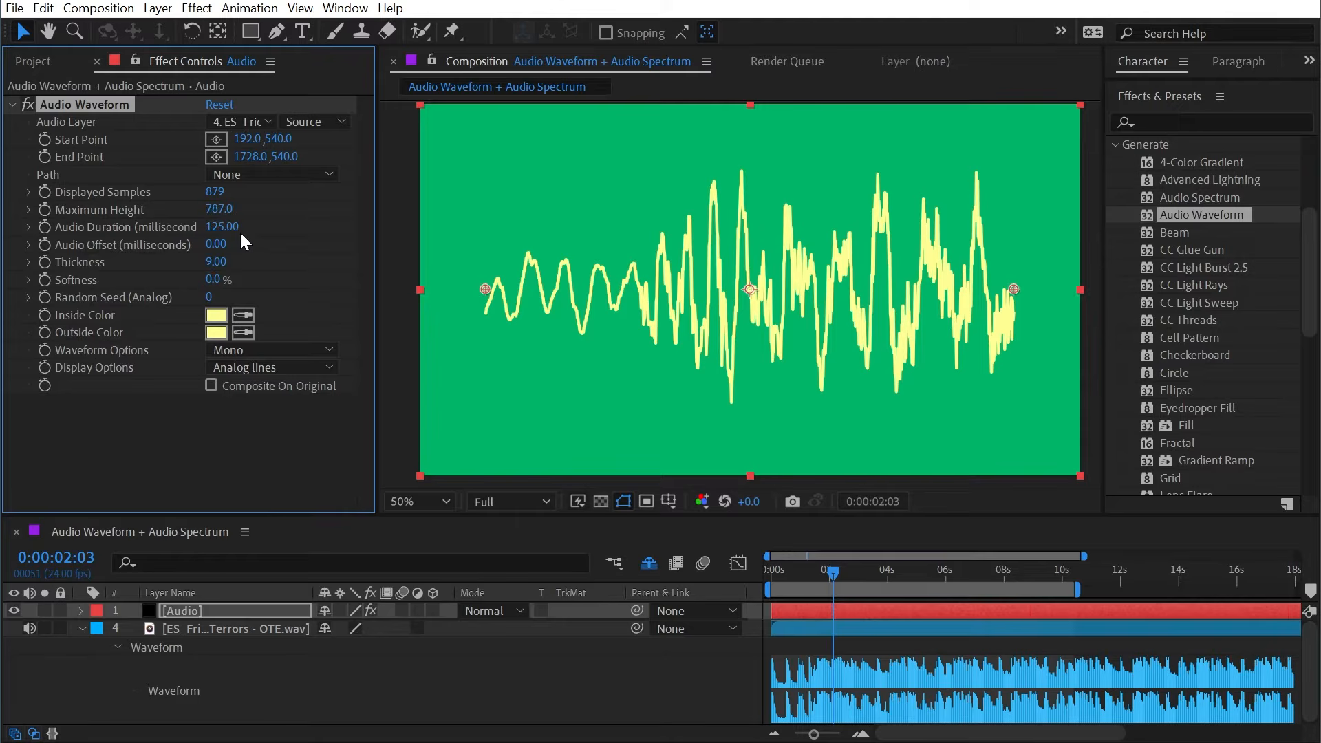
# - Try Audio Duration values of 1175 and 40 milliseconds, then set it to 60 and preview the waveform
pyautogui.moveTo(222, 227); pyautogui.dragTo(323, 223)
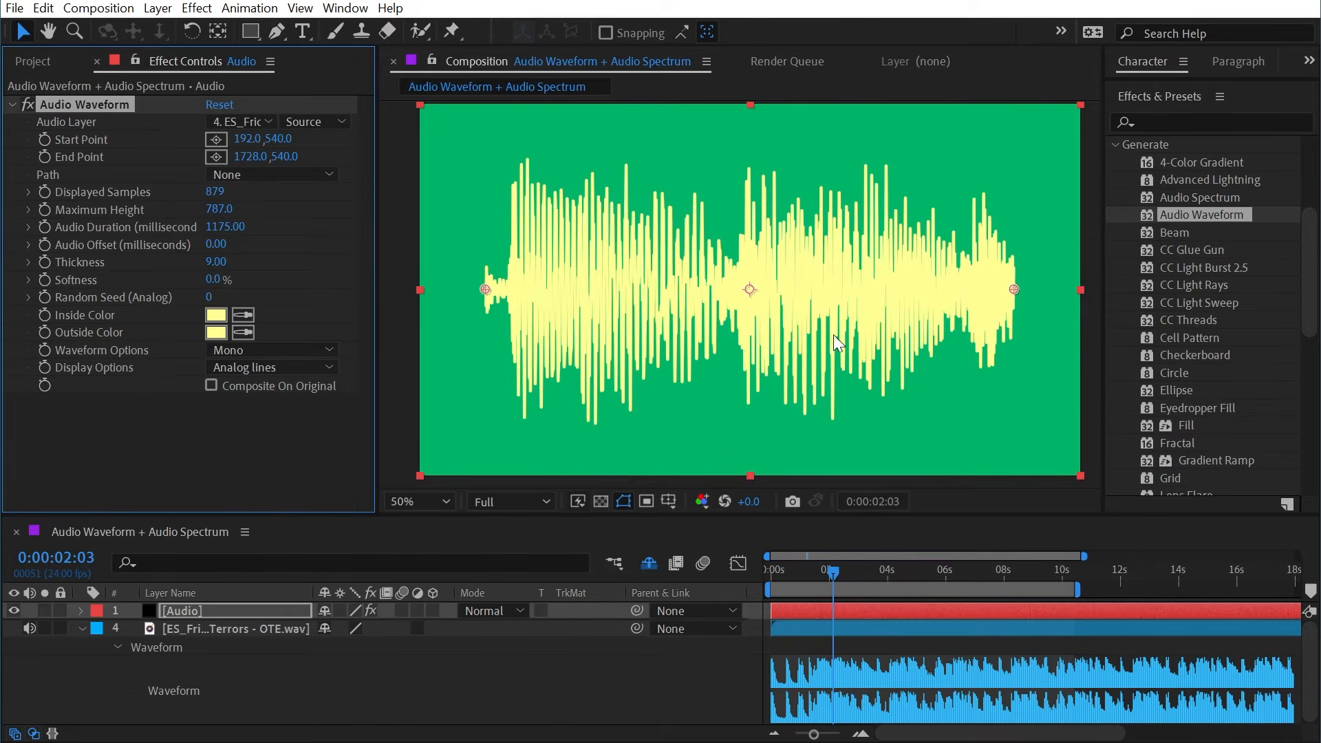
pyautogui.moveTo(220, 227); pyautogui.dragTo(68, 219)
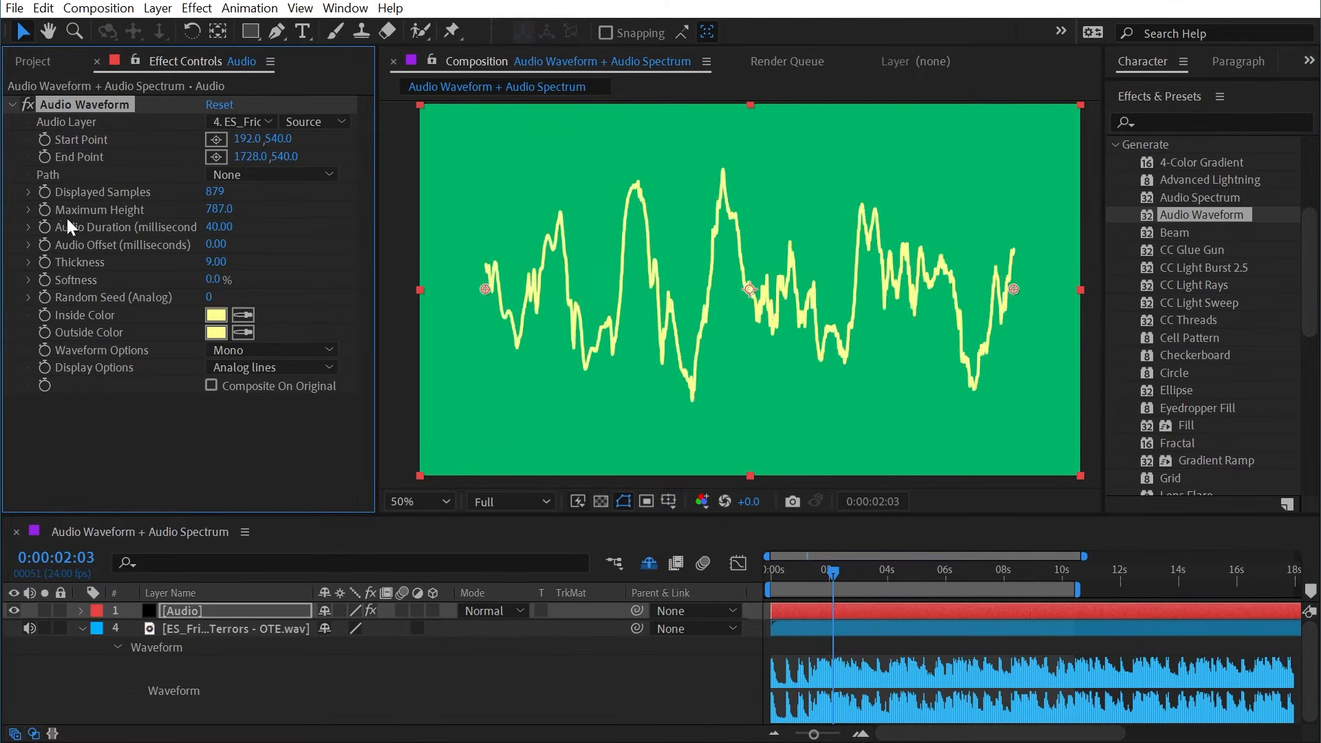
pyautogui.write('60')
pyautogui.press('Return')
pyautogui.press('space')
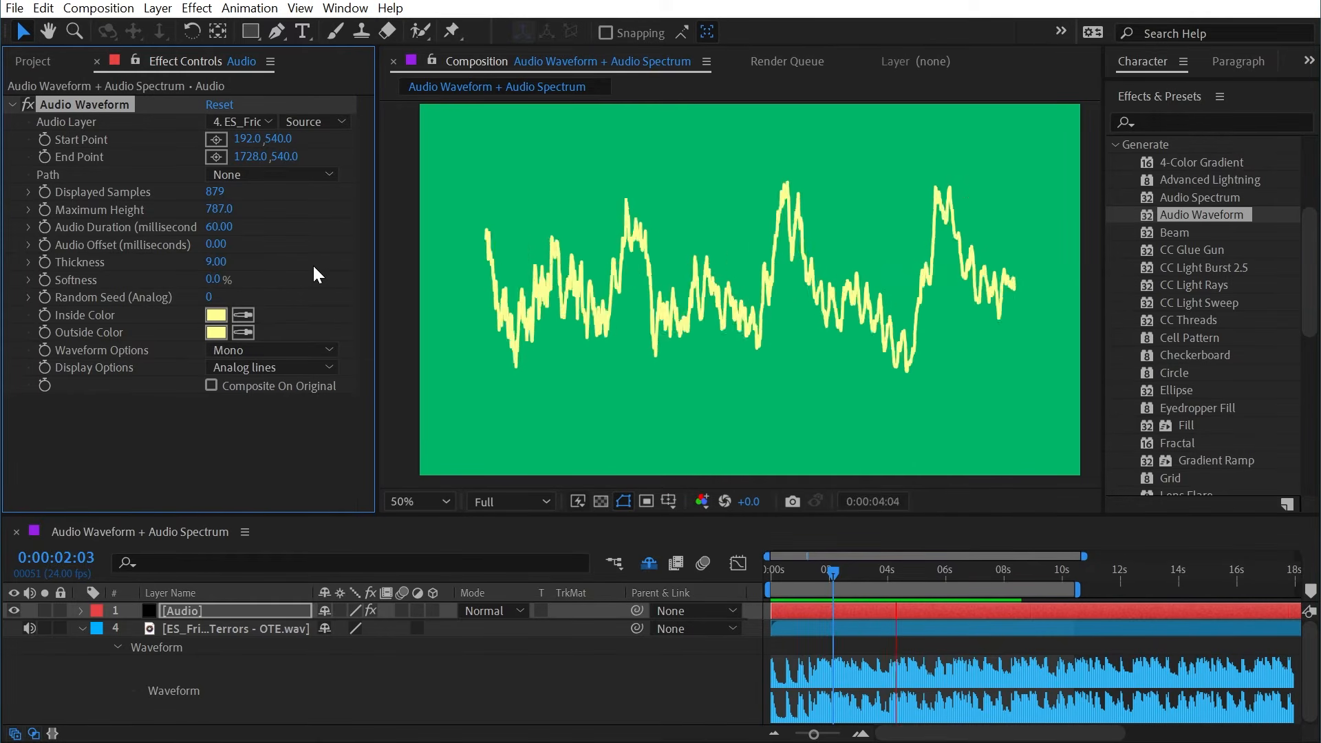
pyautogui.press('space')
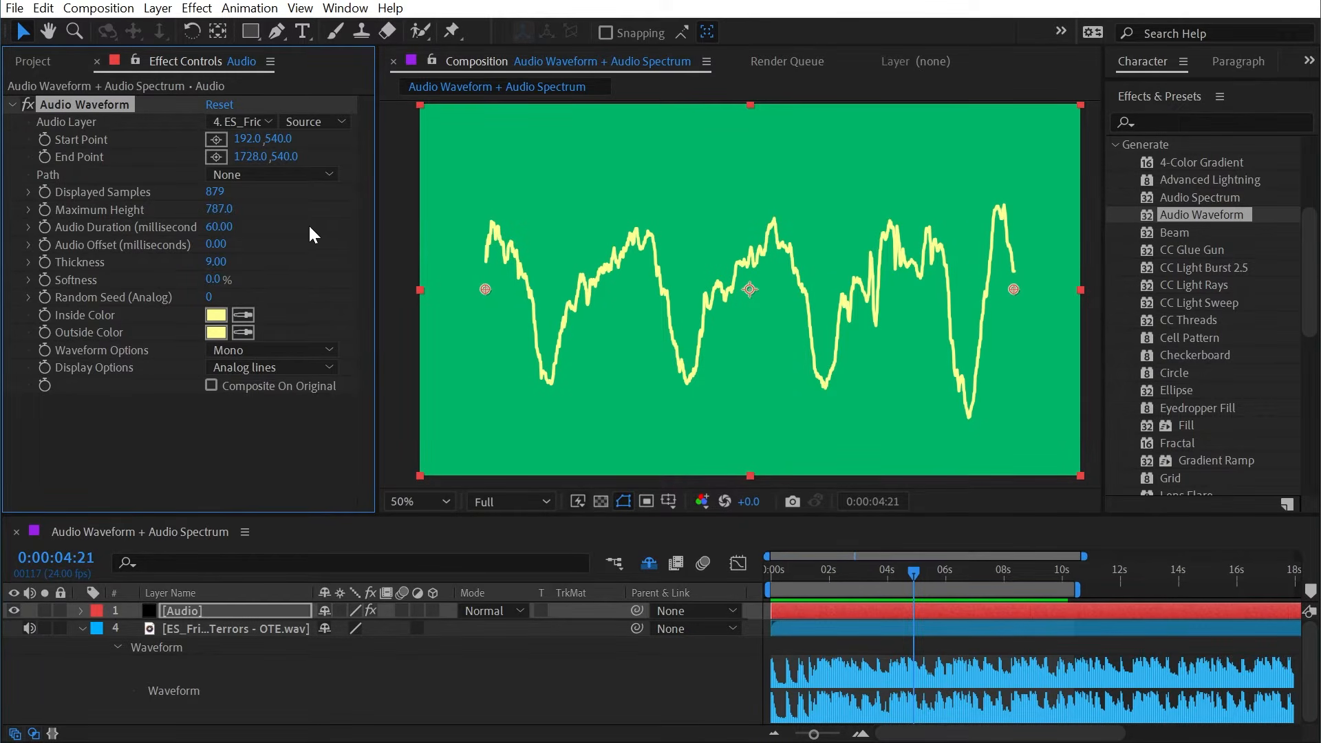
# - Set the Audio Waveform's Audio Duration to 240 milliseconds and preview the denser waveform
pyautogui.click(217, 227)
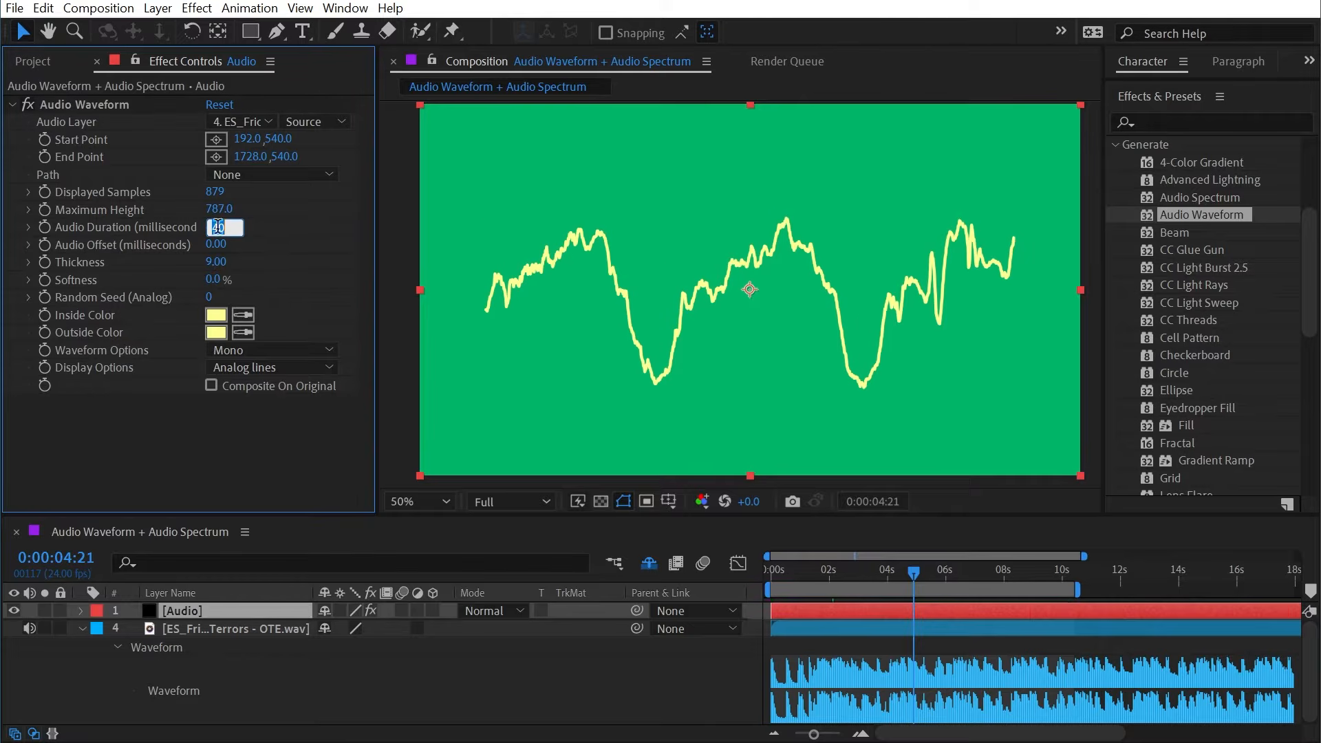
pyautogui.write('240')
pyautogui.click(258, 259)
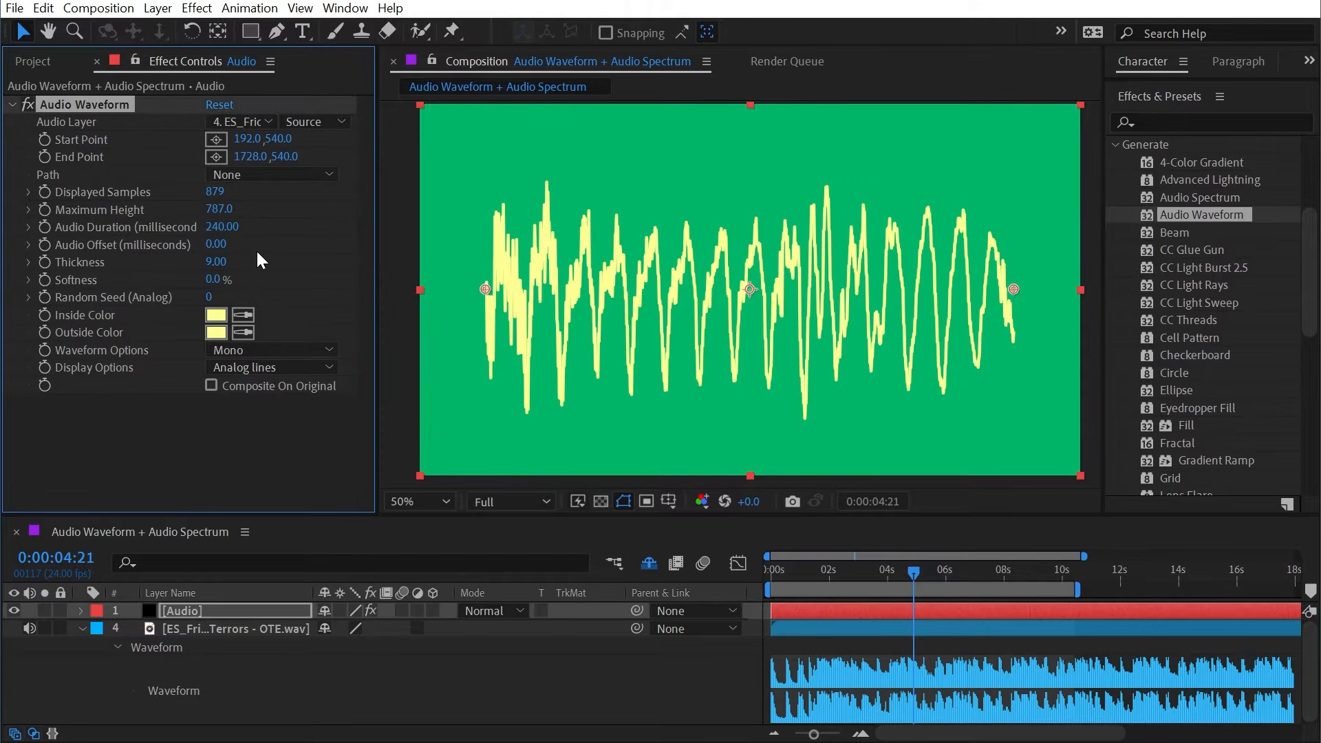
pyautogui.press('space')
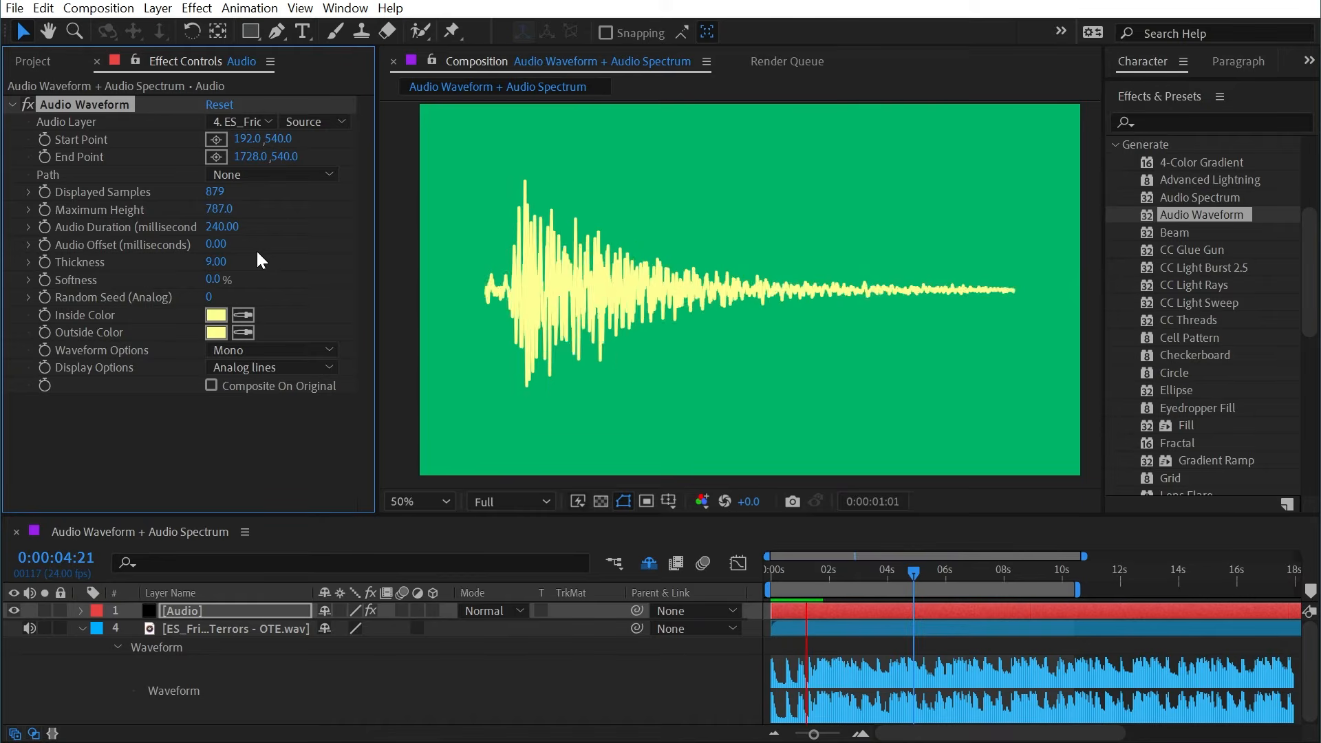
# - At 0:00:01:12, try an Audio Offset of -100 milliseconds and undo it
pyautogui.click(816, 575)
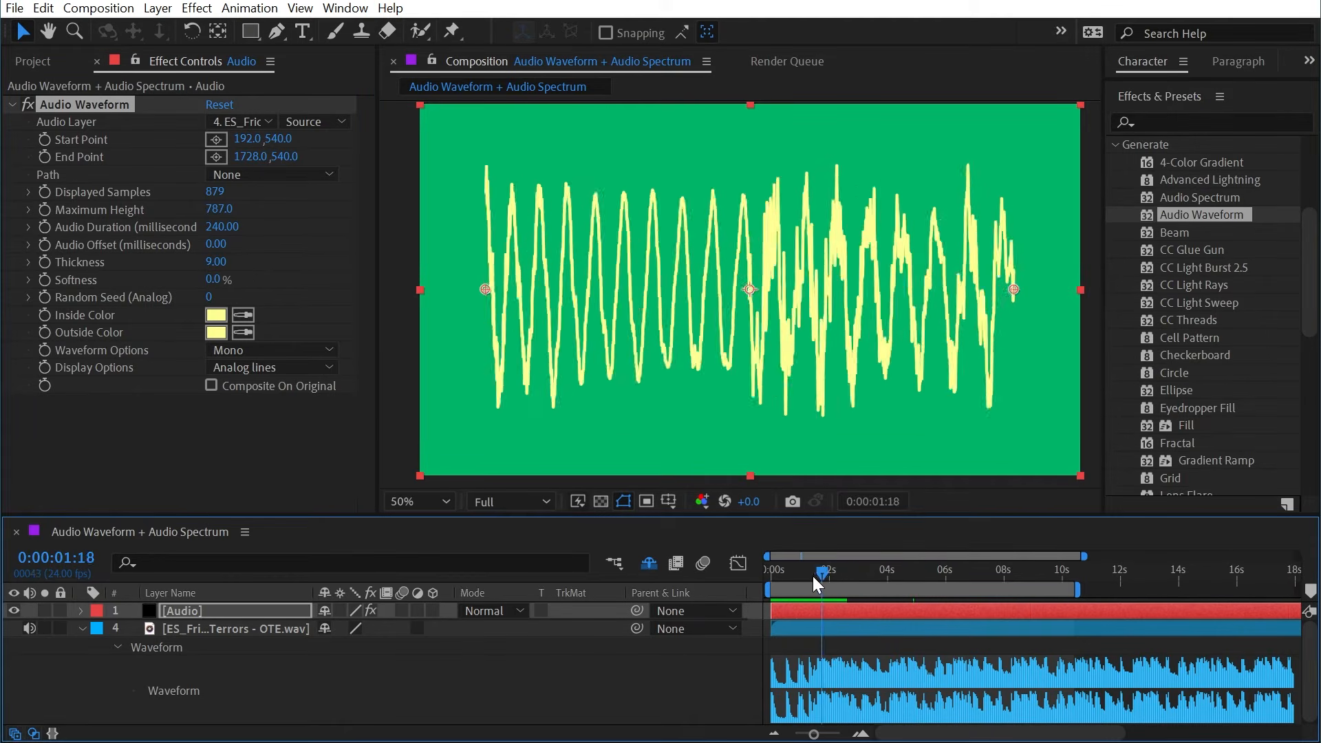
pyautogui.moveTo(814, 576); pyautogui.dragTo(809, 577)
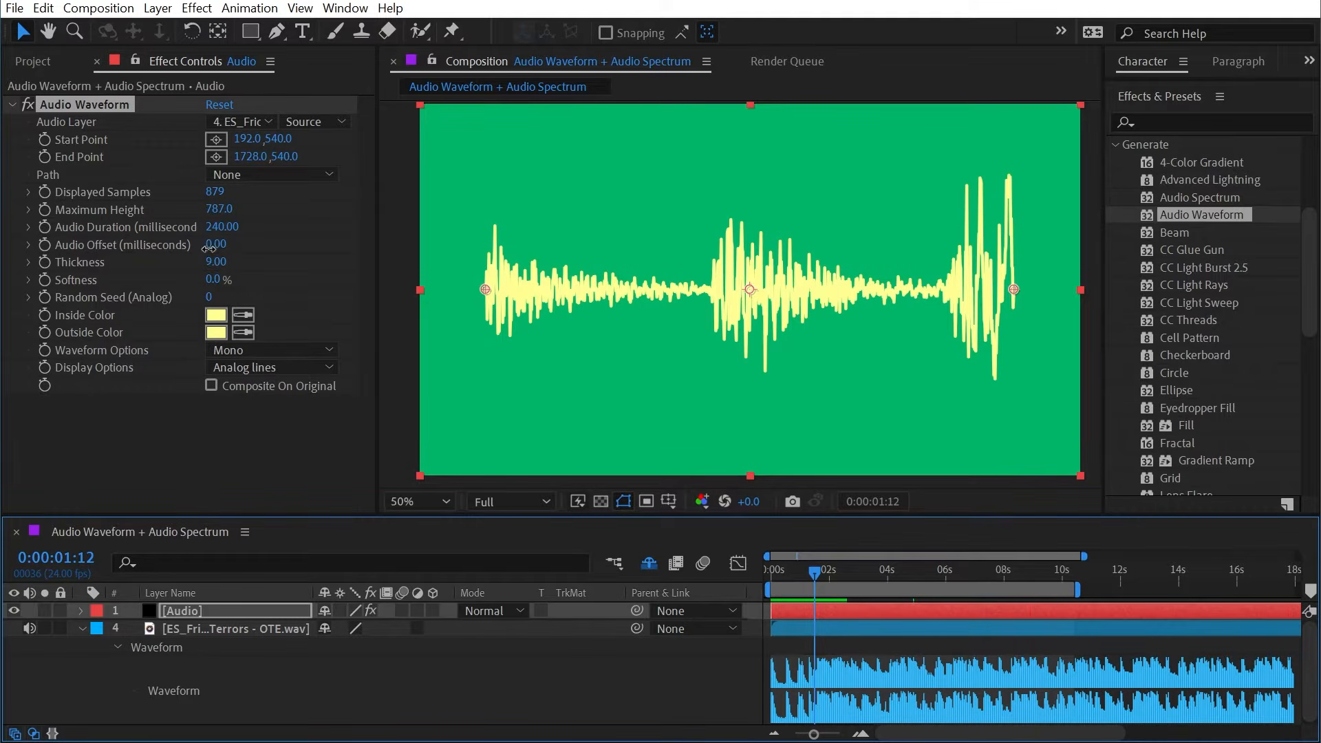
pyautogui.moveTo(208, 247); pyautogui.dragTo(194, 243)
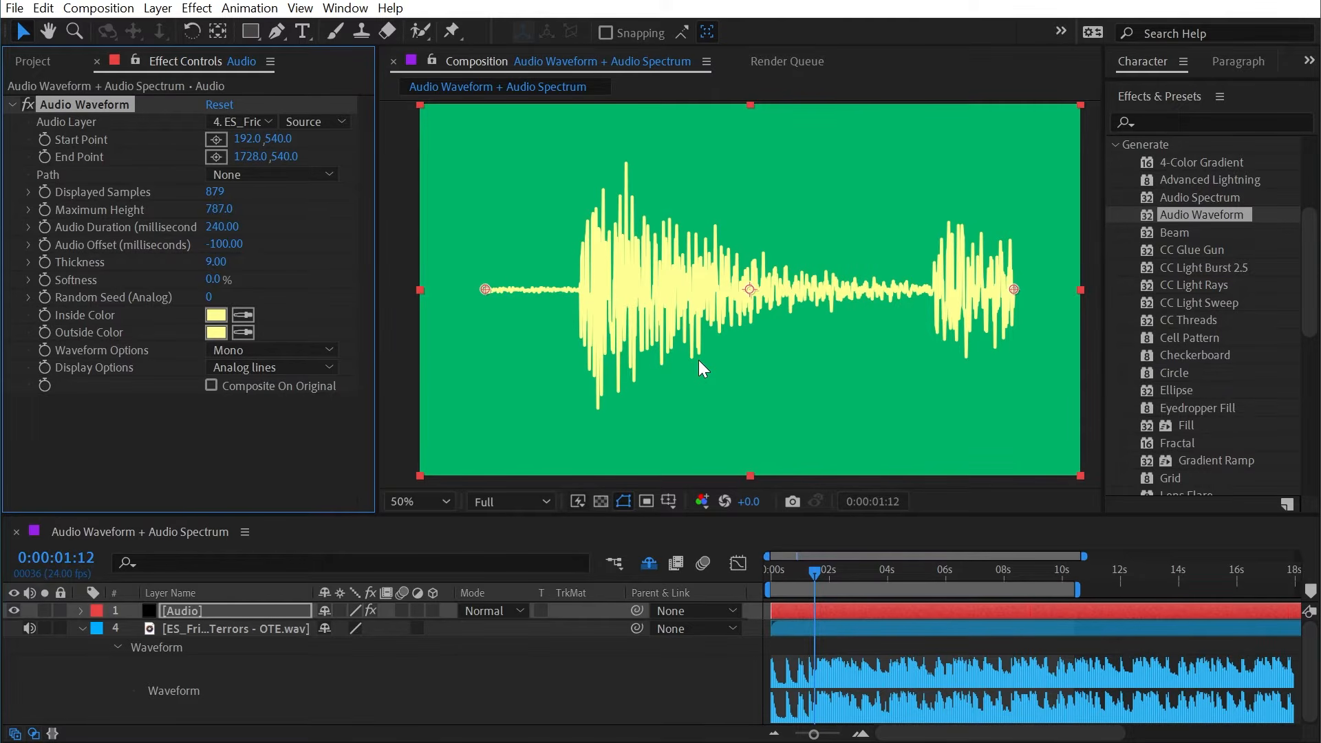
pyautogui.hotkey('ctrl', 'z')
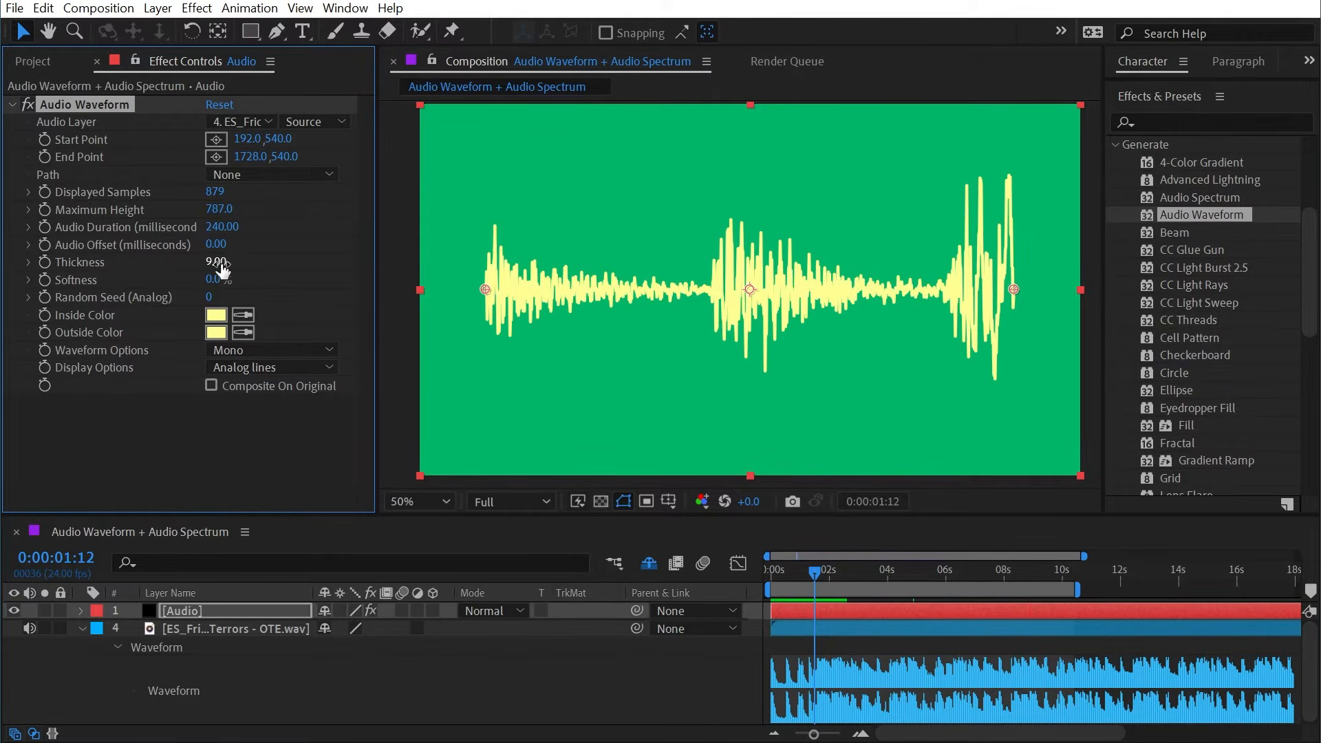
# - Set the Audio Waveform's Thickness to 3 and switch its Display Options to Analog dots
pyautogui.moveTo(219, 264); pyautogui.dragTo(140, 261)
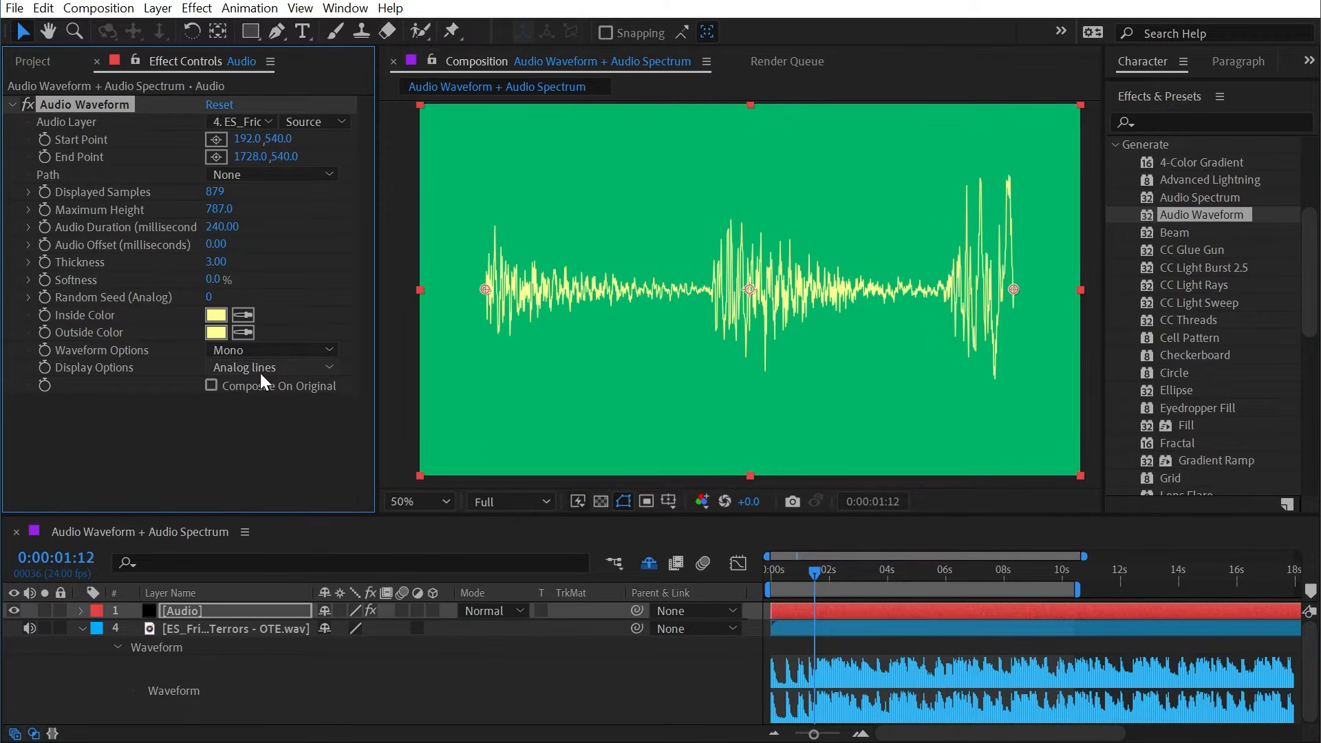
pyautogui.click(237, 366)
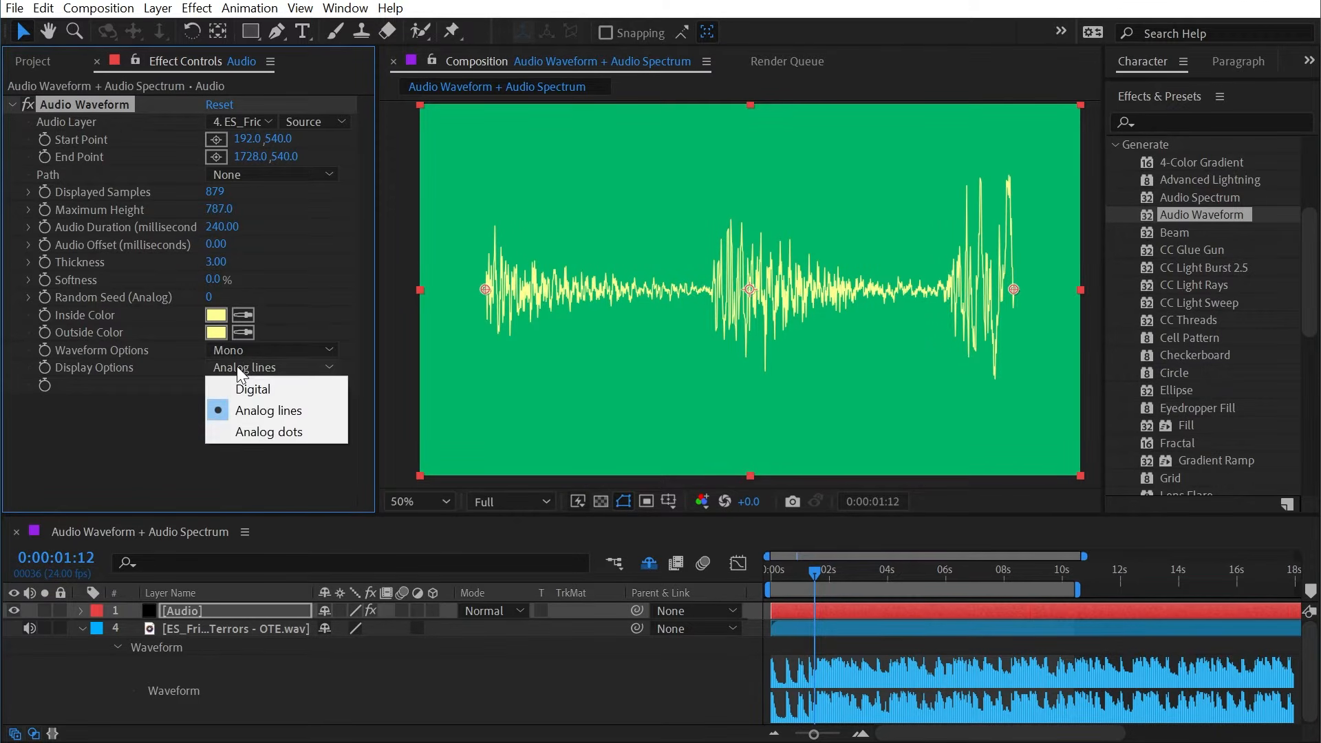
pyautogui.click(241, 432)
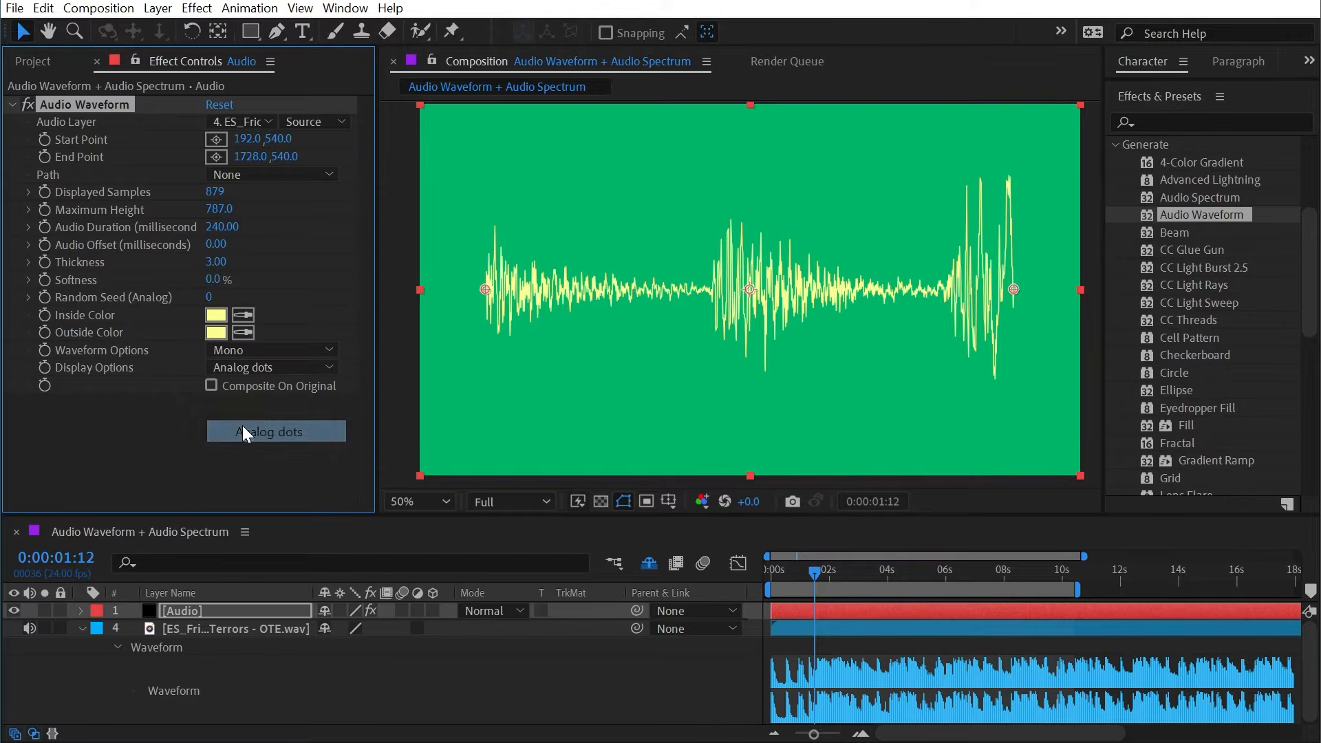
# - Preview the dotted waveform both up close and with the whole frame in view
pyautogui.scroll(4, 671, 278)
pyautogui.scroll(-2, 710, 309)
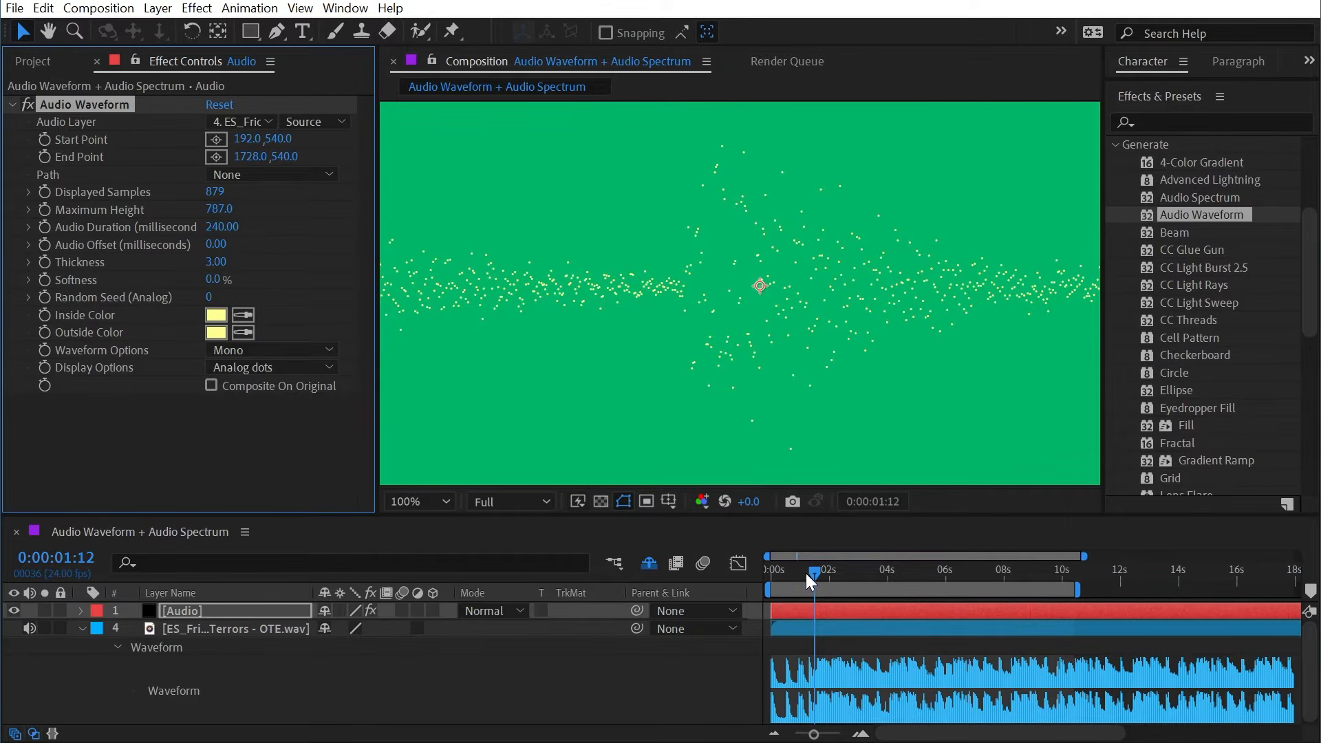
pyautogui.press('space')
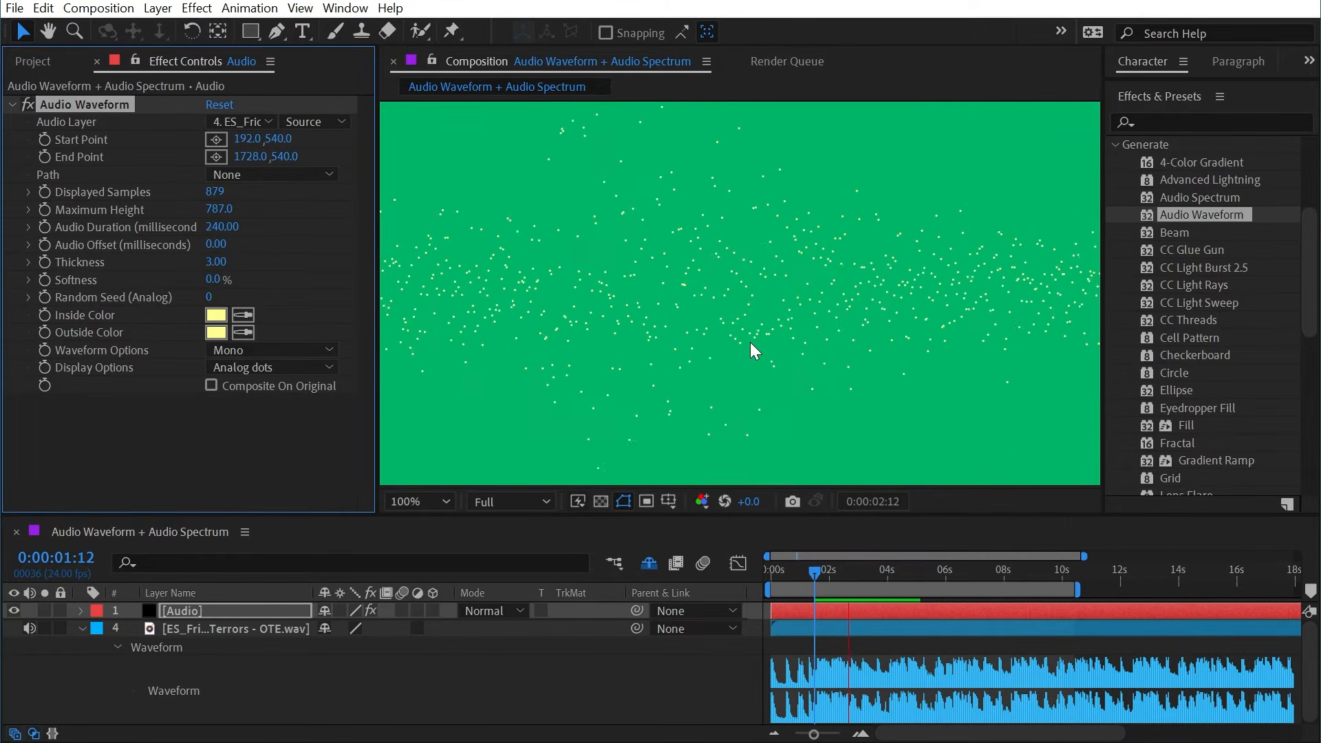
pyautogui.scroll(-2, 751, 342)
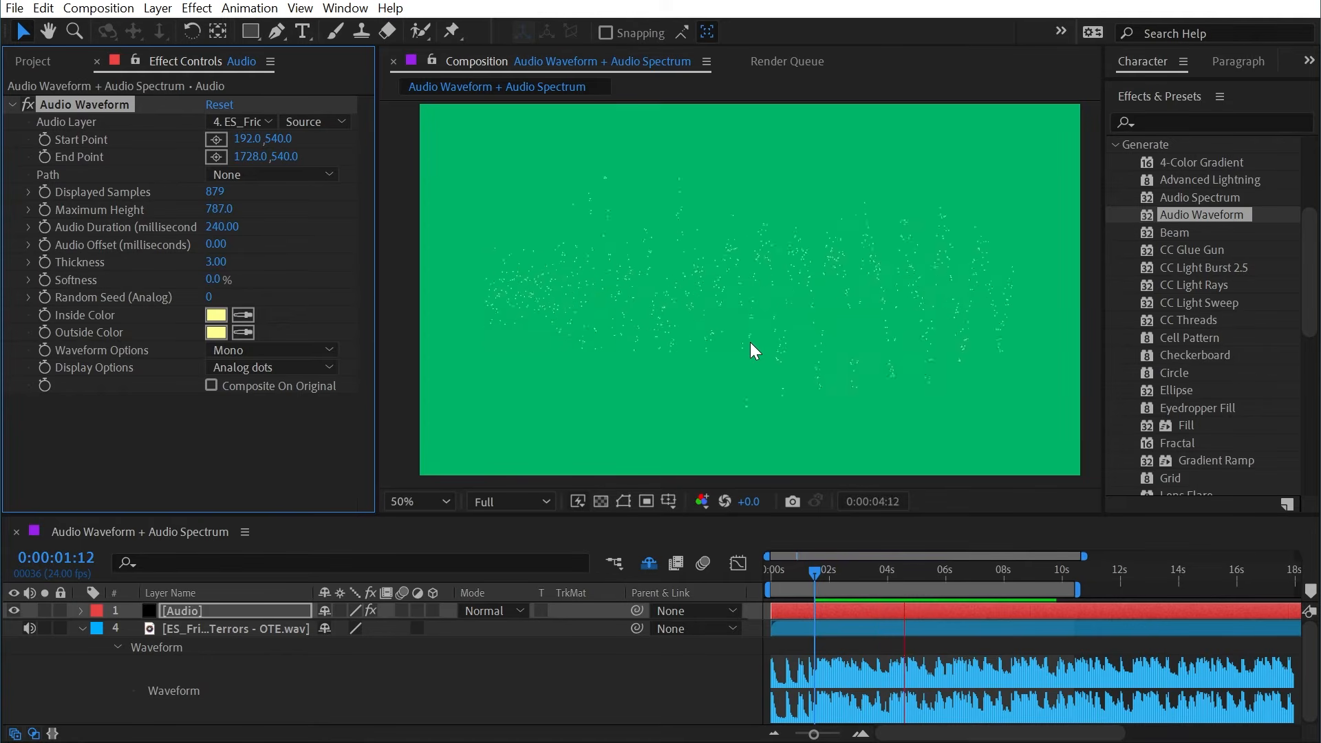
pyautogui.press('space')
# - Try a Random Seed of 3100, switch the display to Analog lines, and return the seed to 0
pyautogui.moveTo(213, 303); pyautogui.dragTo(239, 296)
pyautogui.press('/')
pyautogui.click(265, 367)
pyautogui.click(258, 407)
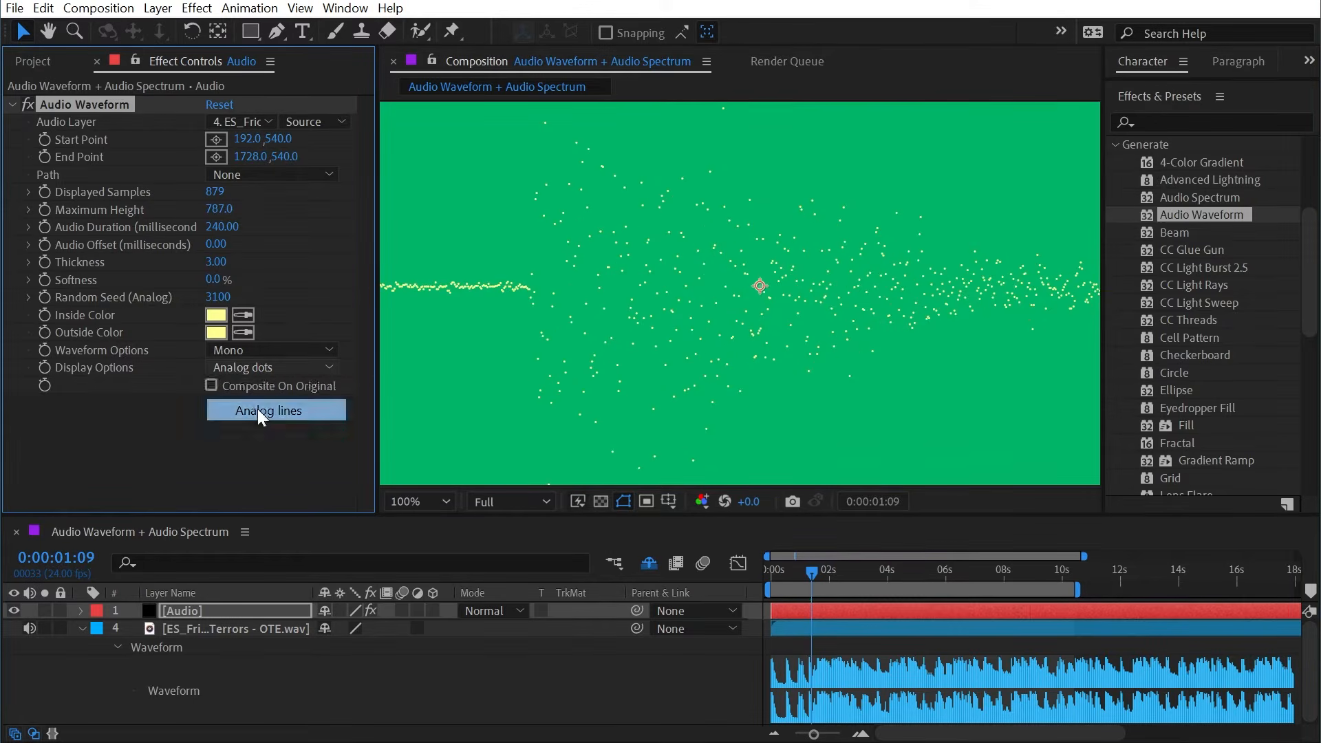
pyautogui.moveTo(217, 297); pyautogui.dragTo(129, 295)
# - Switch the Audio Waveform's Display Options to Digital and reduce its Displayed Samples to 141
pyautogui.click(241, 370)
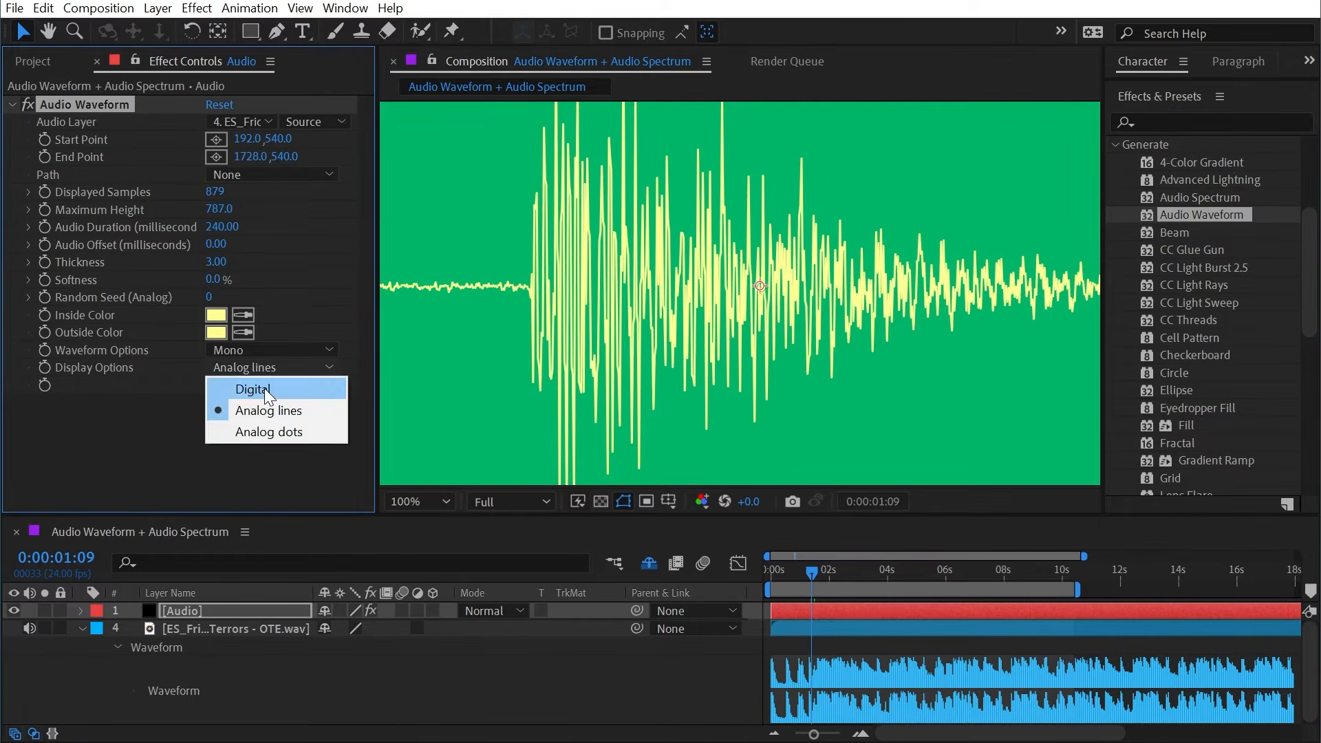
pyautogui.click(265, 388)
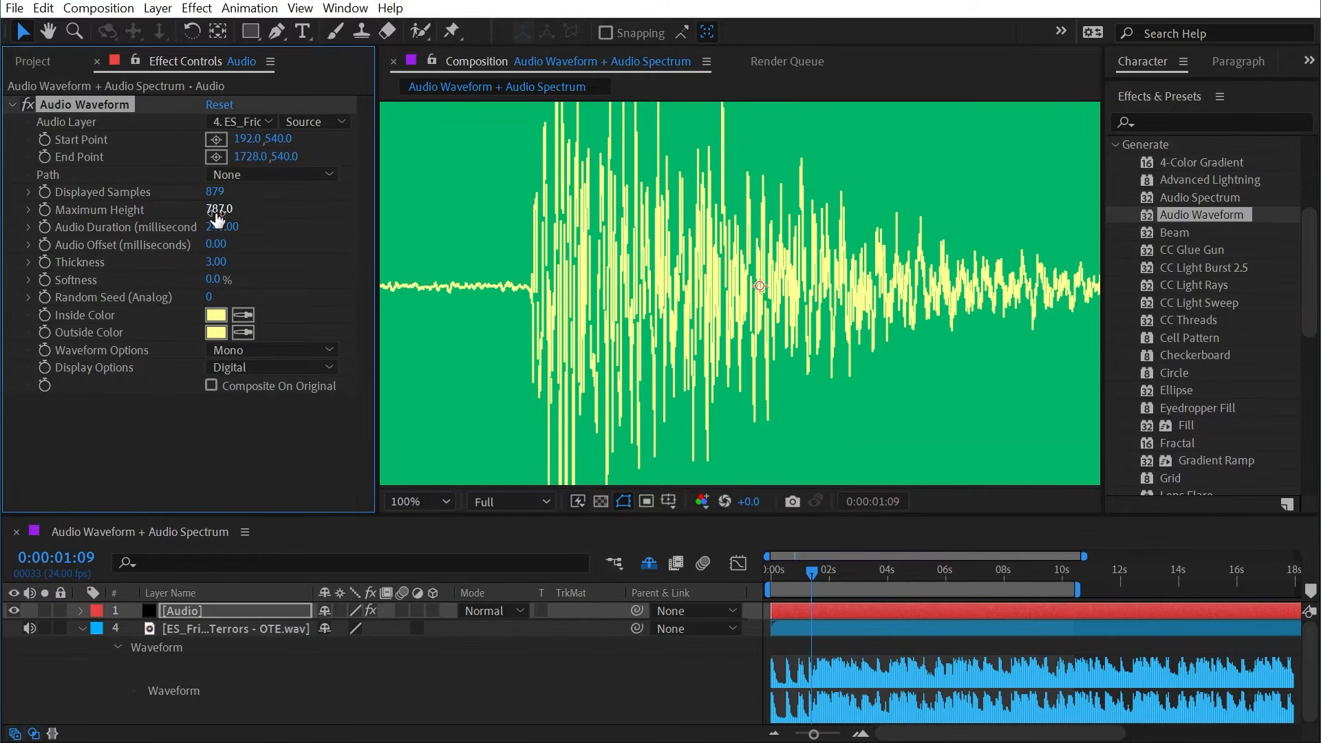
pyautogui.moveTo(217, 192); pyautogui.dragTo(133, 192)
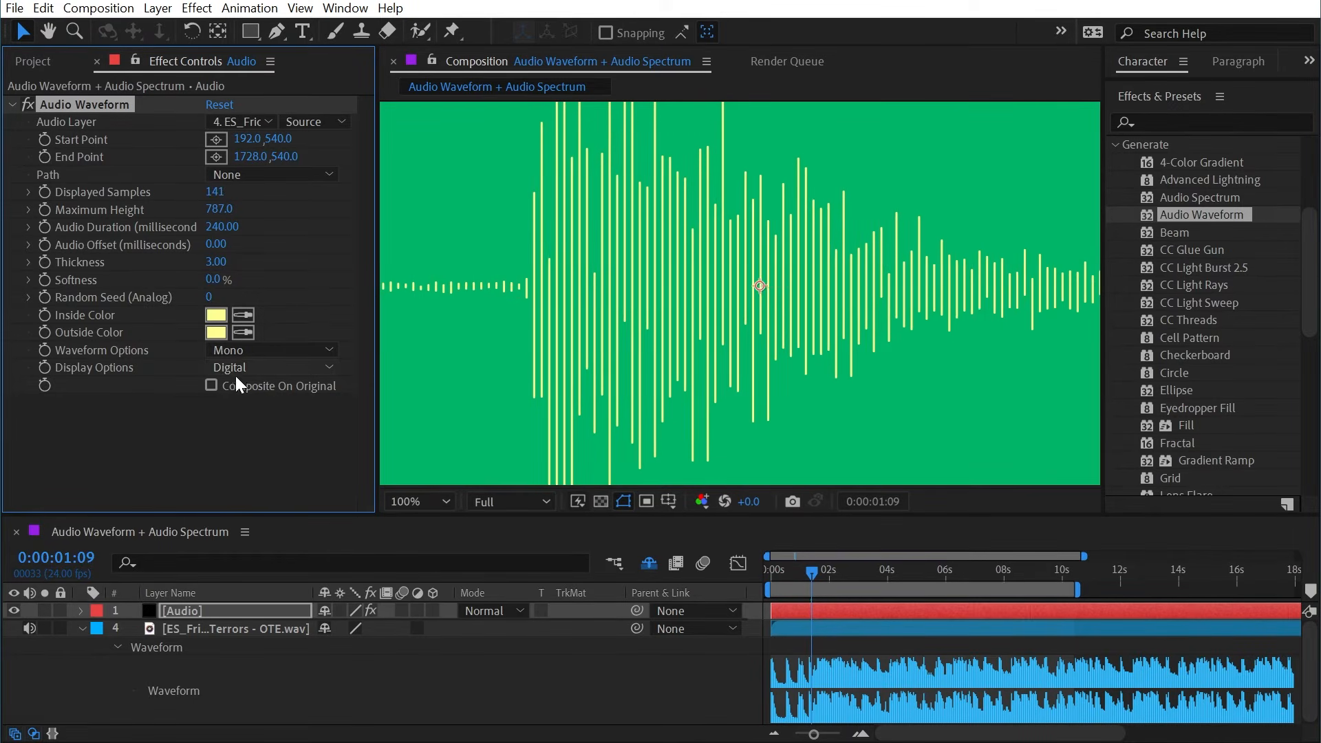
# - Compare the separate digital bars with the Analog lines display up close, and return Display Options to Digital
pyautogui.moveTo(682, 246); pyautogui.dragTo(652, 307)
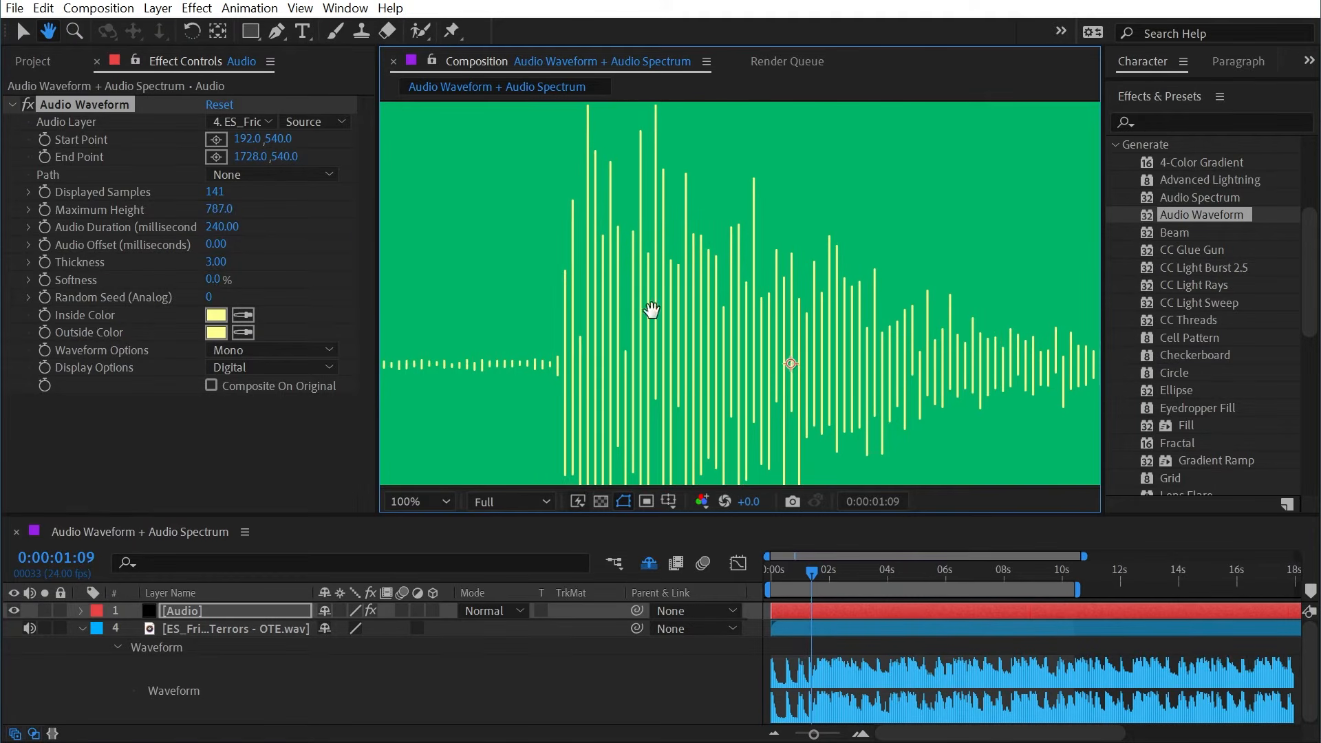
pyautogui.click(272, 368)
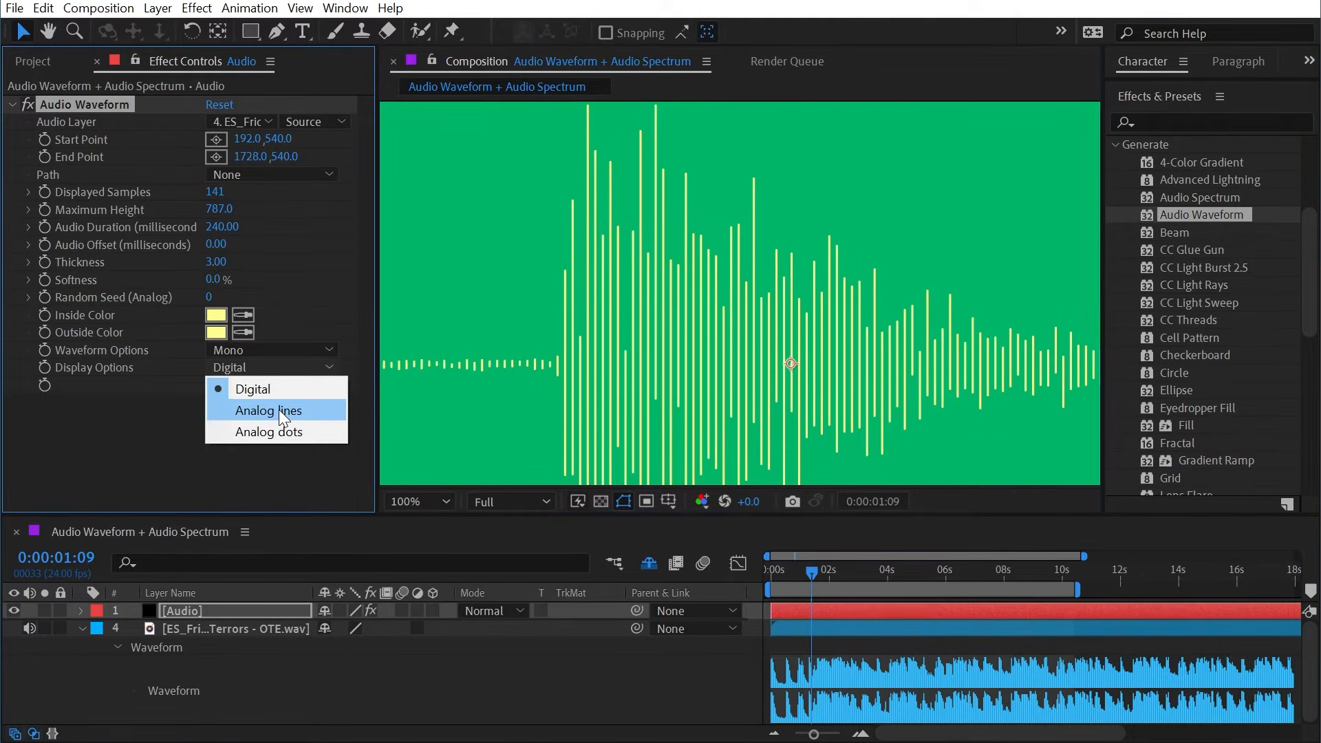
pyautogui.click(278, 409)
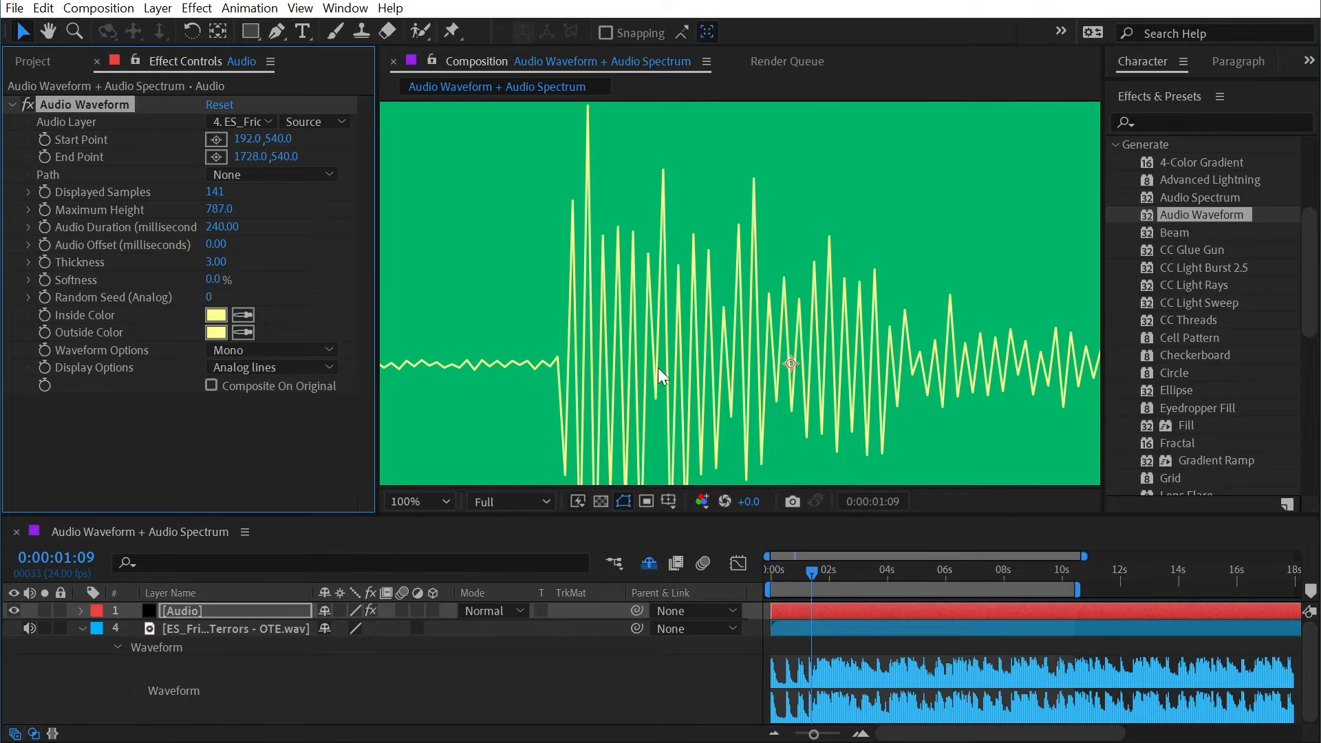
pyautogui.click(317, 368)
pyautogui.click(258, 386)
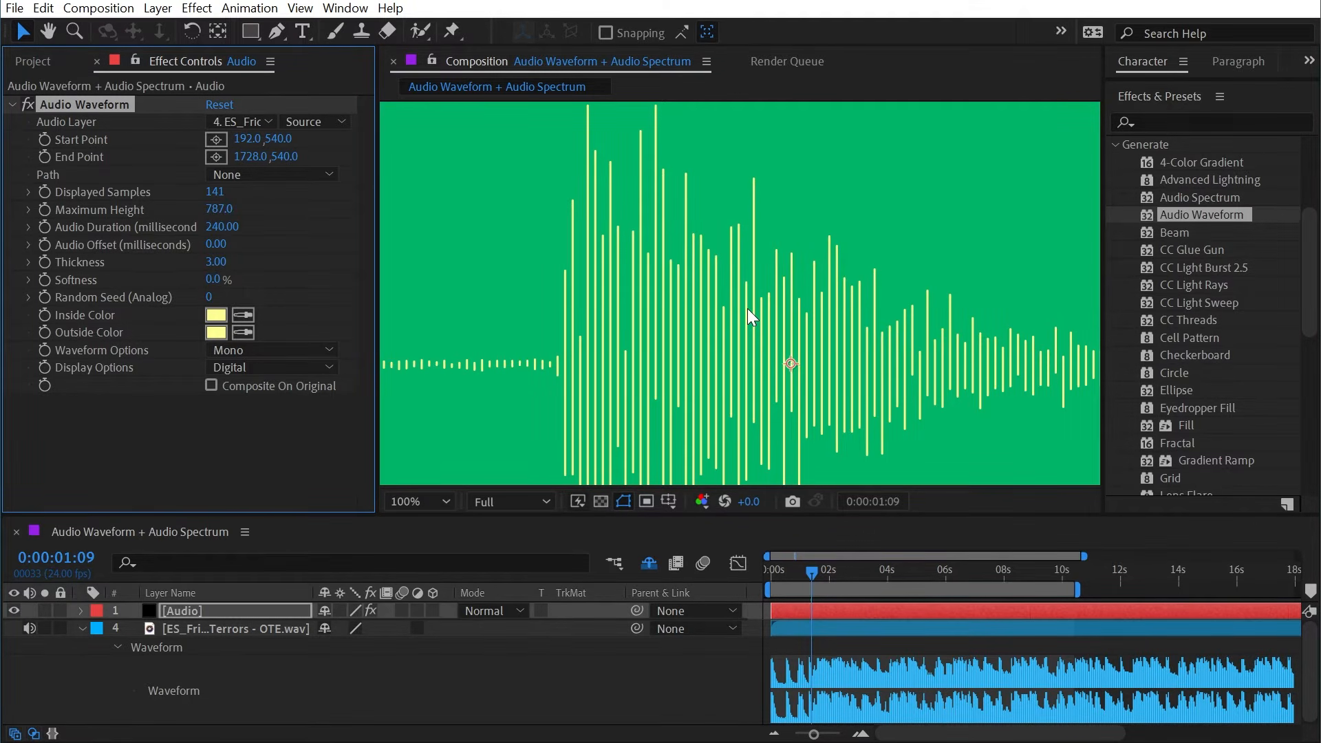
# - Preview the digital waveform with the whole frame in view, and scrub the current time to 0:00:03:05
pyautogui.press(',')
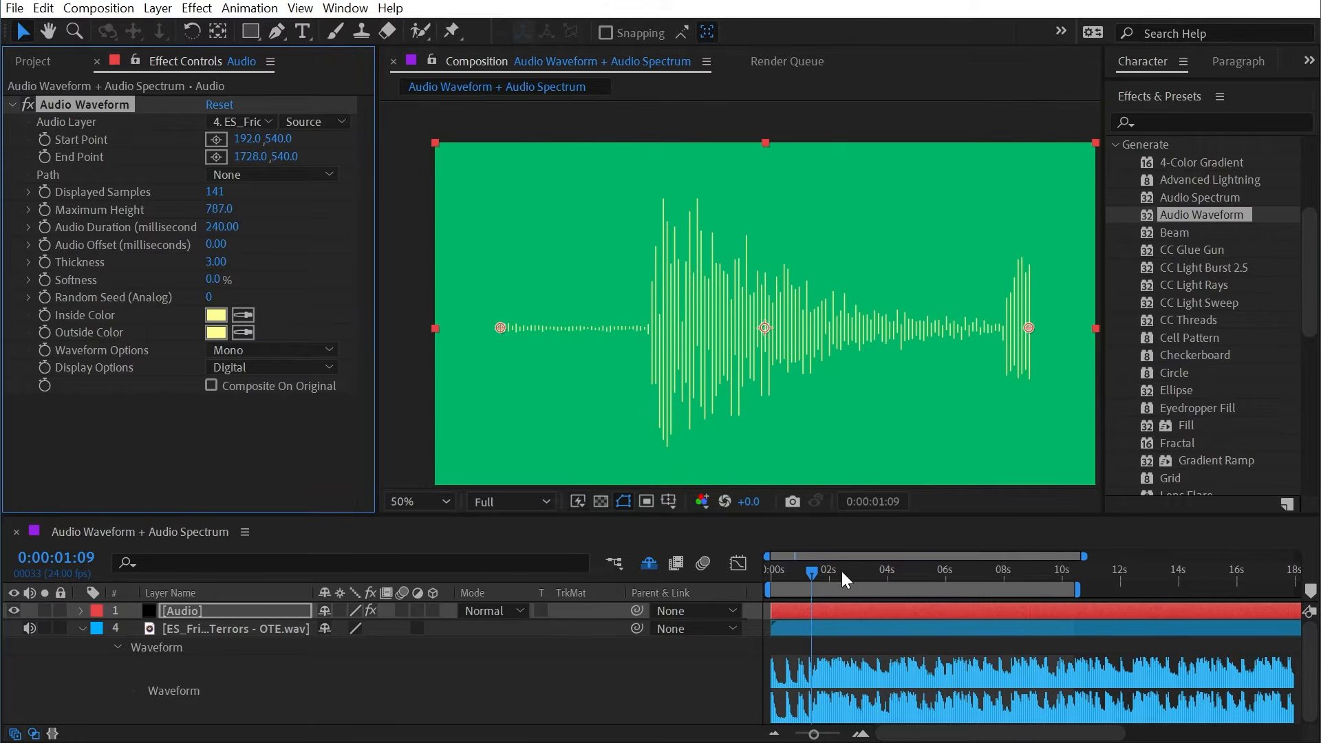
pyautogui.press('space')
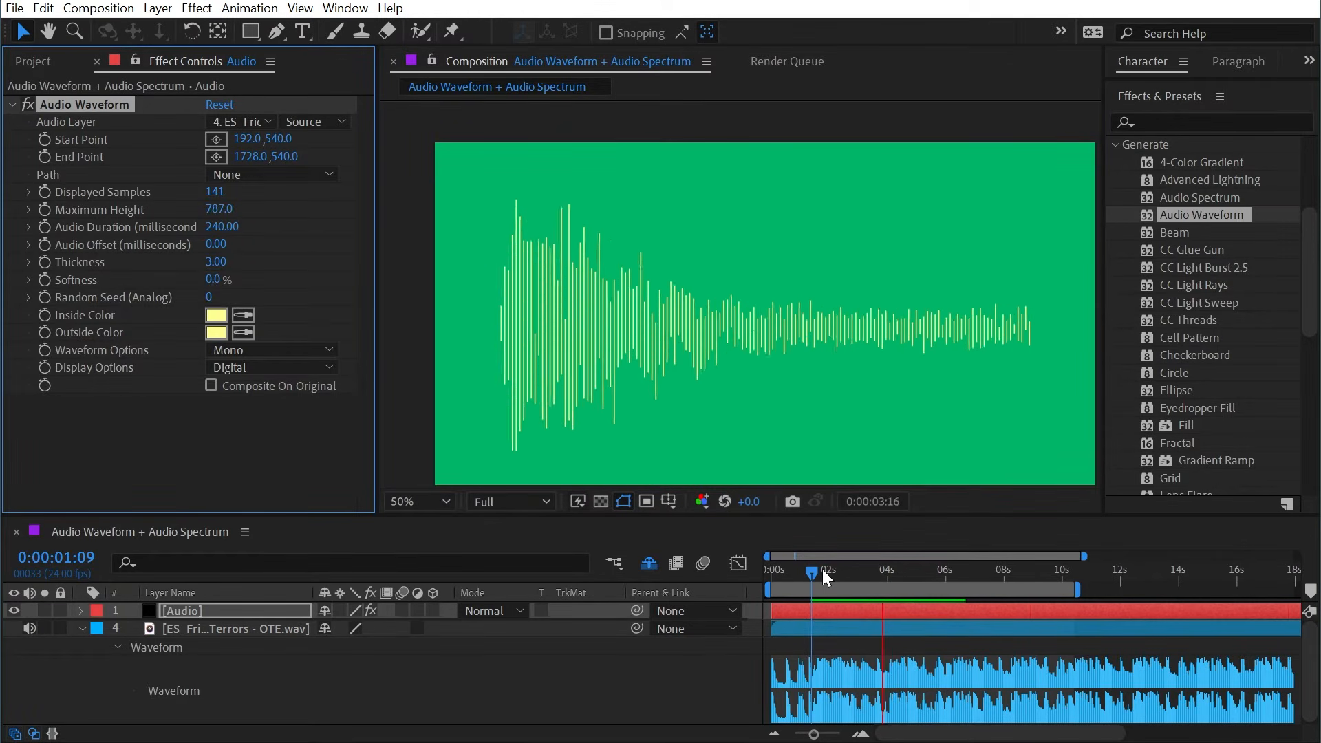
pyautogui.click(823, 569)
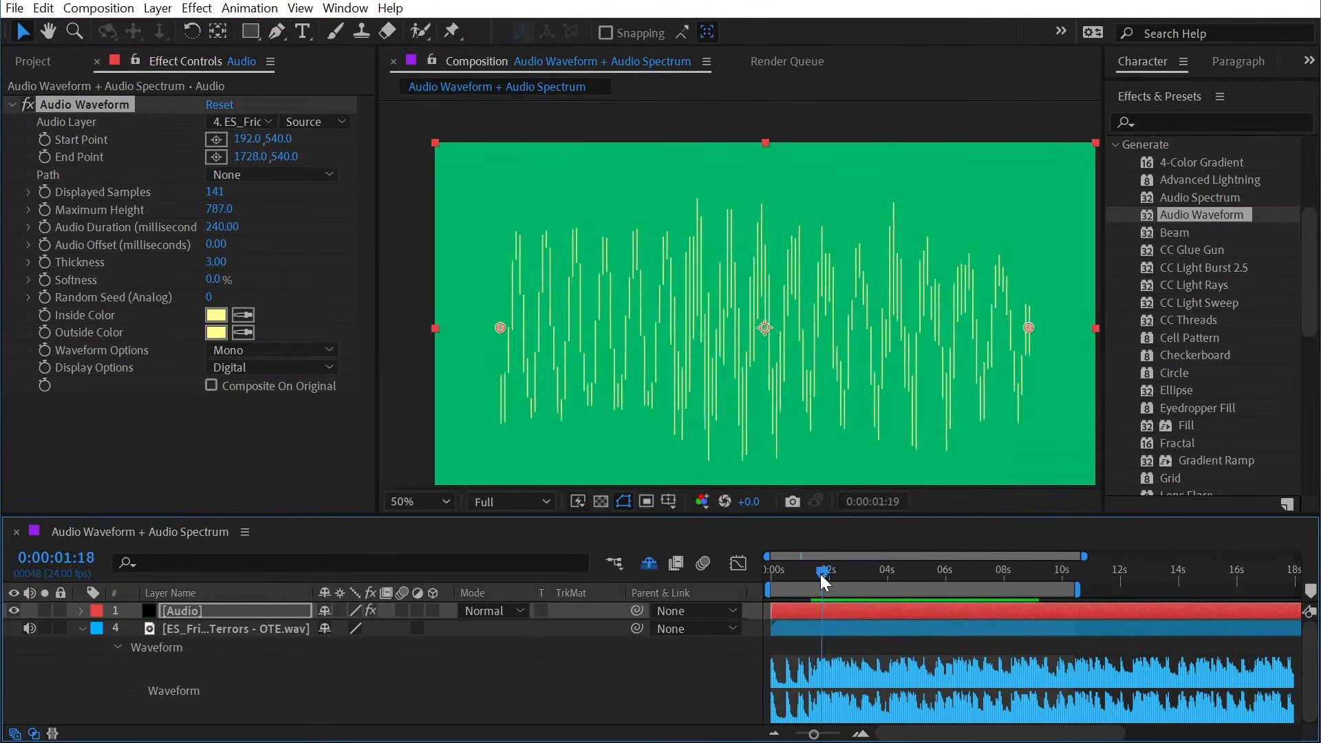
pyautogui.moveTo(823, 574); pyautogui.dragTo(865, 574)
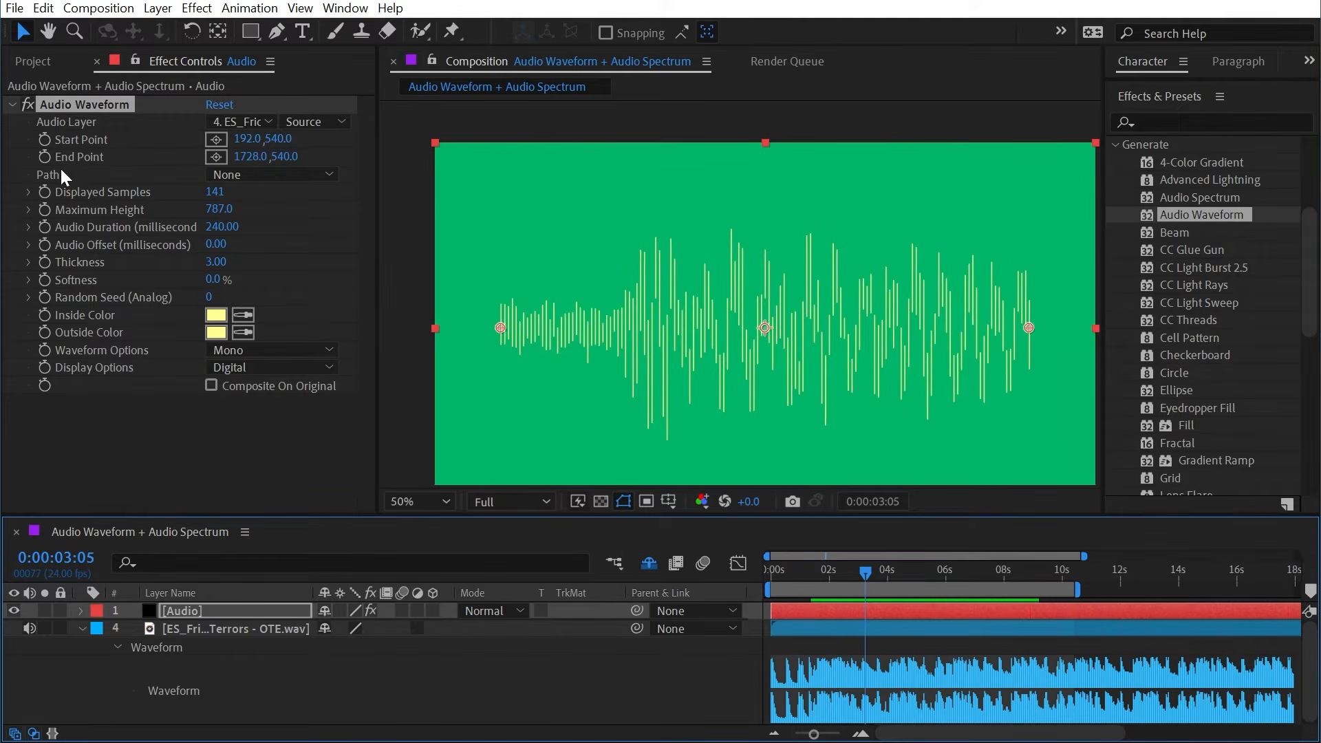
# - Draw a circular mask around the centre of the frame on the Audio layer and set its mode to None
pyautogui.click(246, 176)
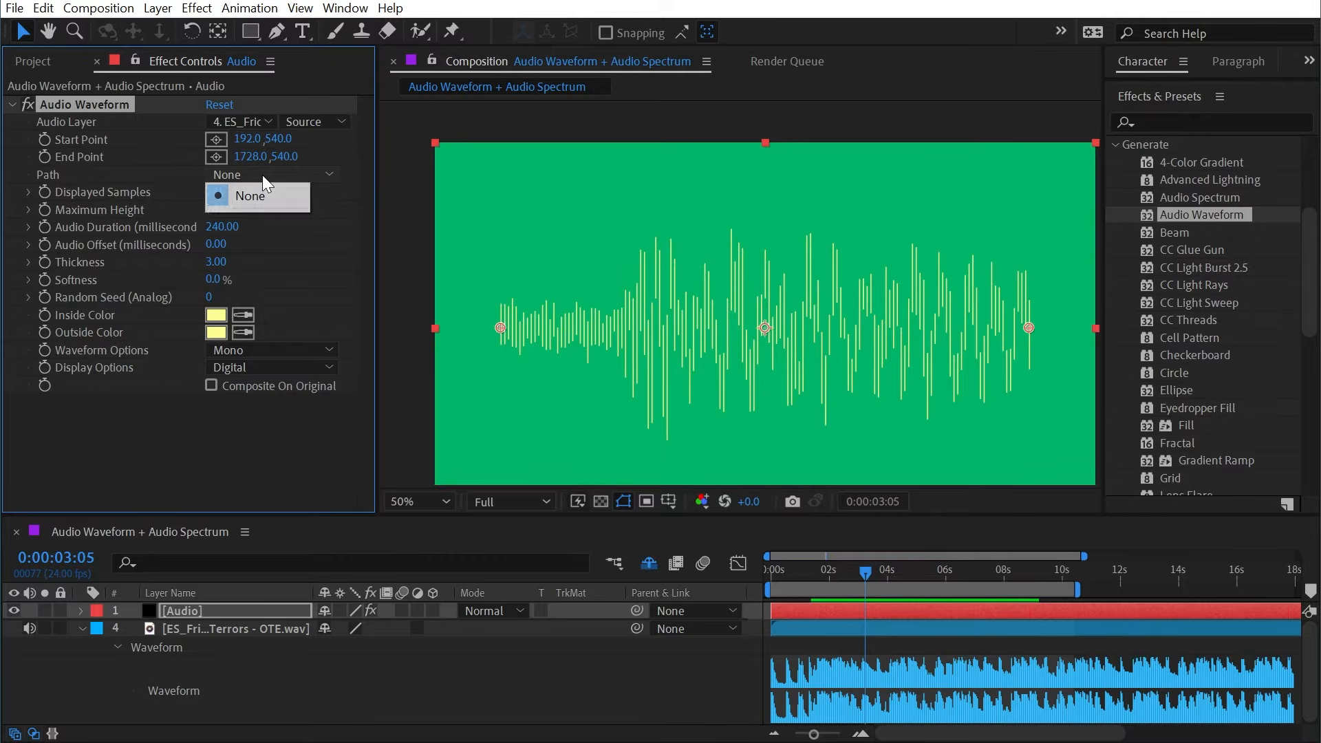
pyautogui.click(264, 193)
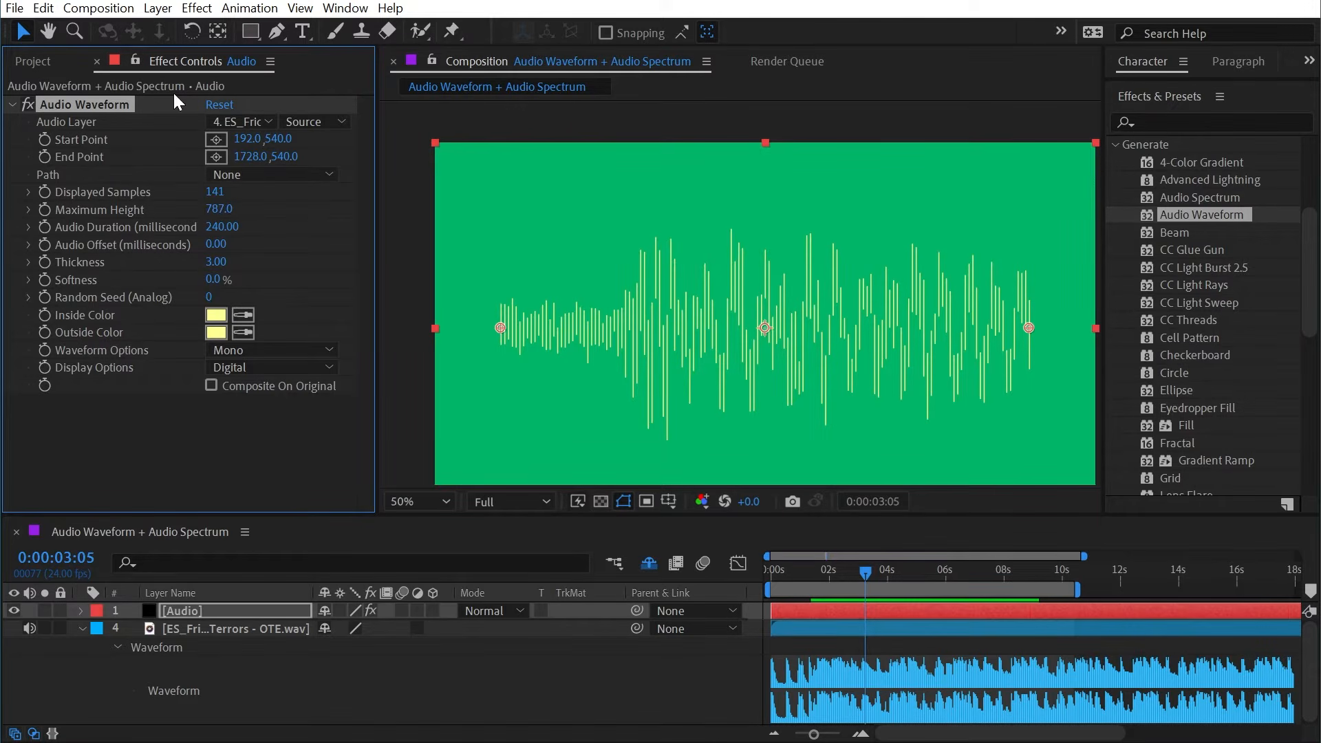
pyautogui.moveTo(251, 33); pyautogui.dragTo(328, 74)
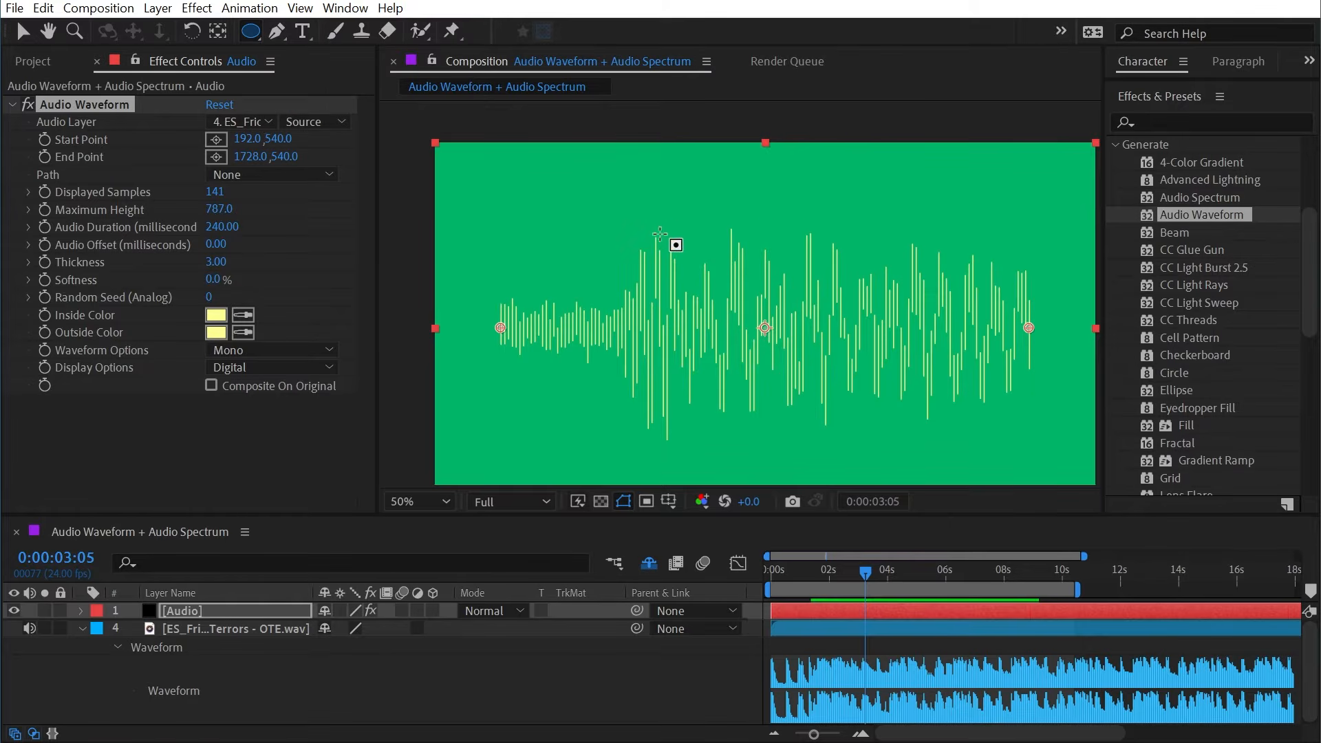
pyautogui.moveTo(668, 238)
pyautogui.mouseDown()
pyautogui.moveTo(813, 383)
pyautogui.moveTo(840, 375)
pyautogui.moveTo(863, 398)
pyautogui.mouseUp()
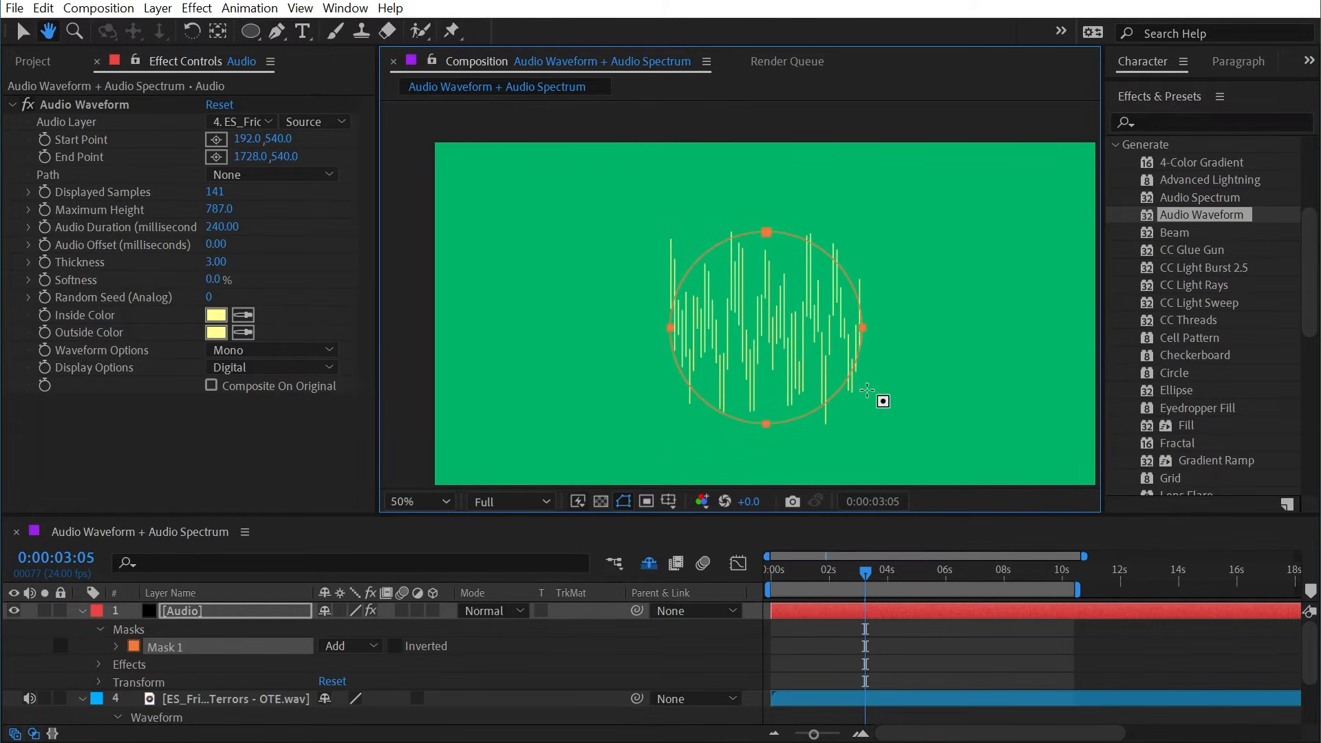
pyautogui.click(357, 652)
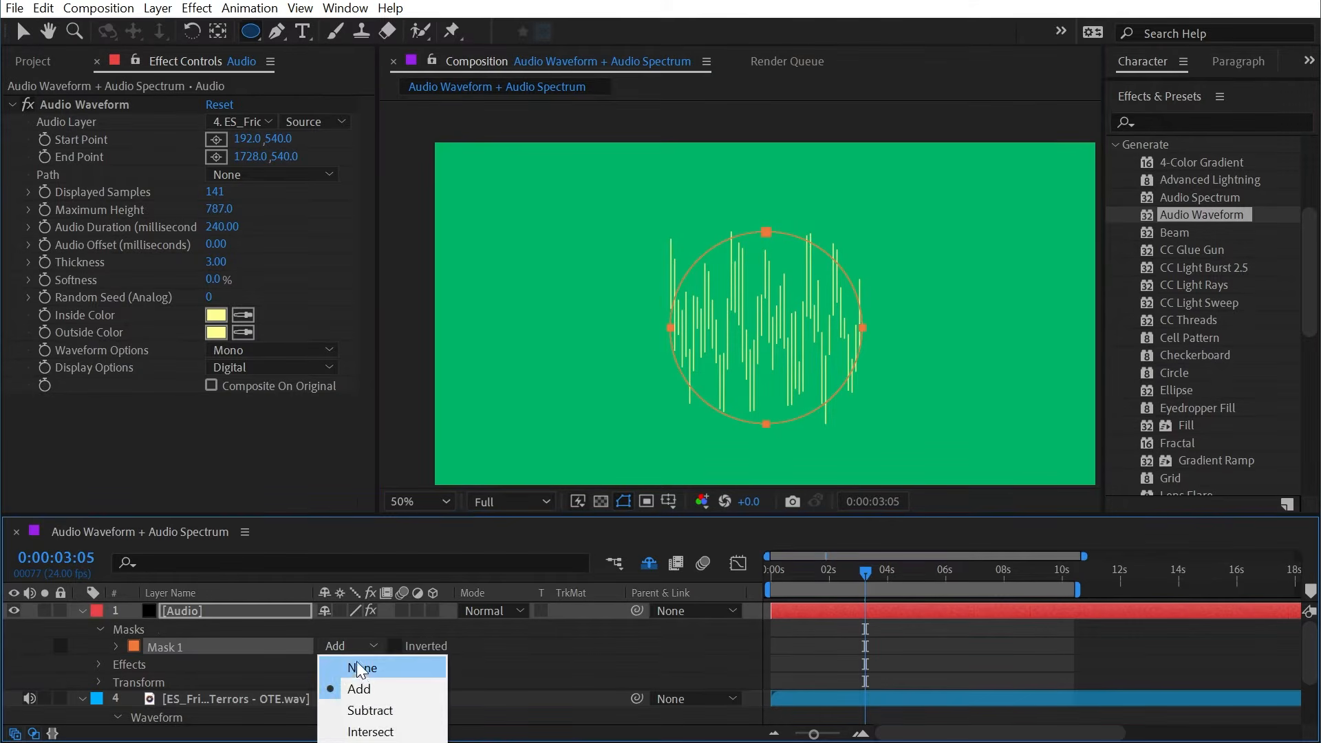
pyautogui.click(360, 671)
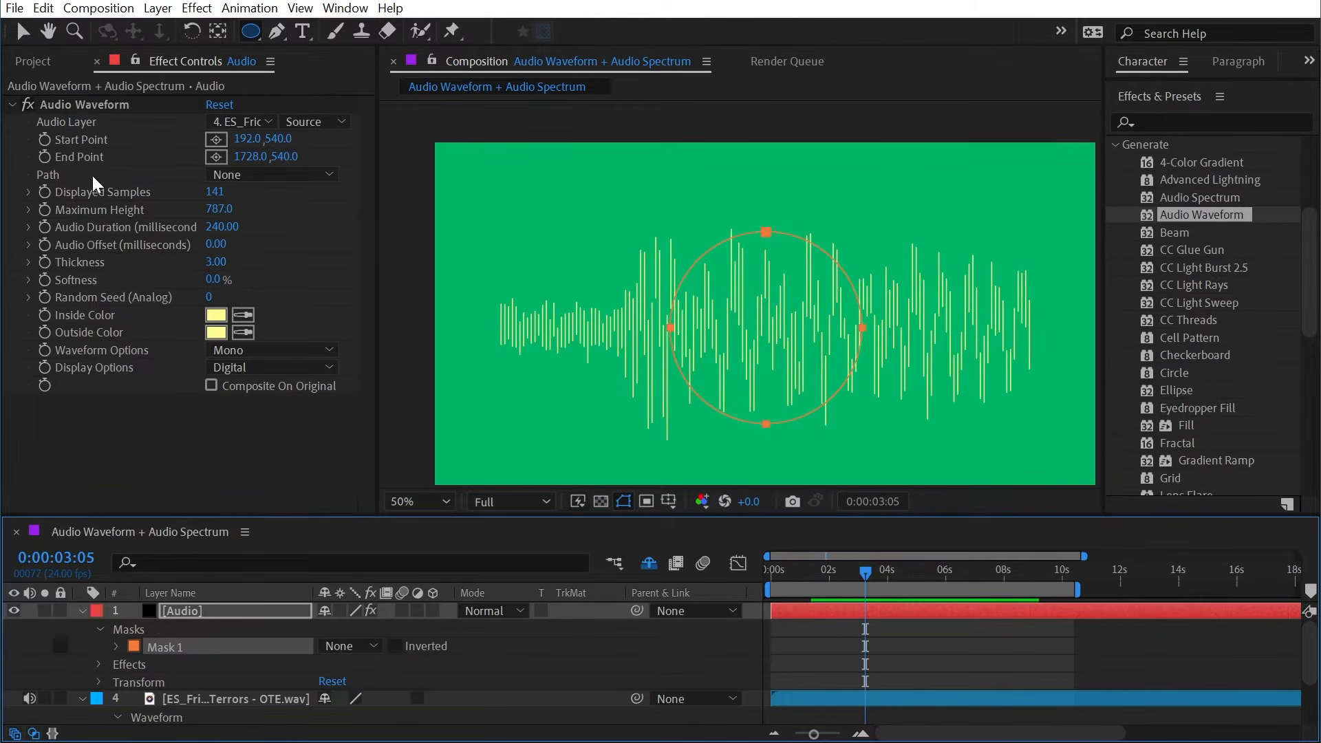
# - Set the Audio Waveform's Path to Mask 1 and reduce its Maximum Height to 333
pyautogui.click(286, 175)
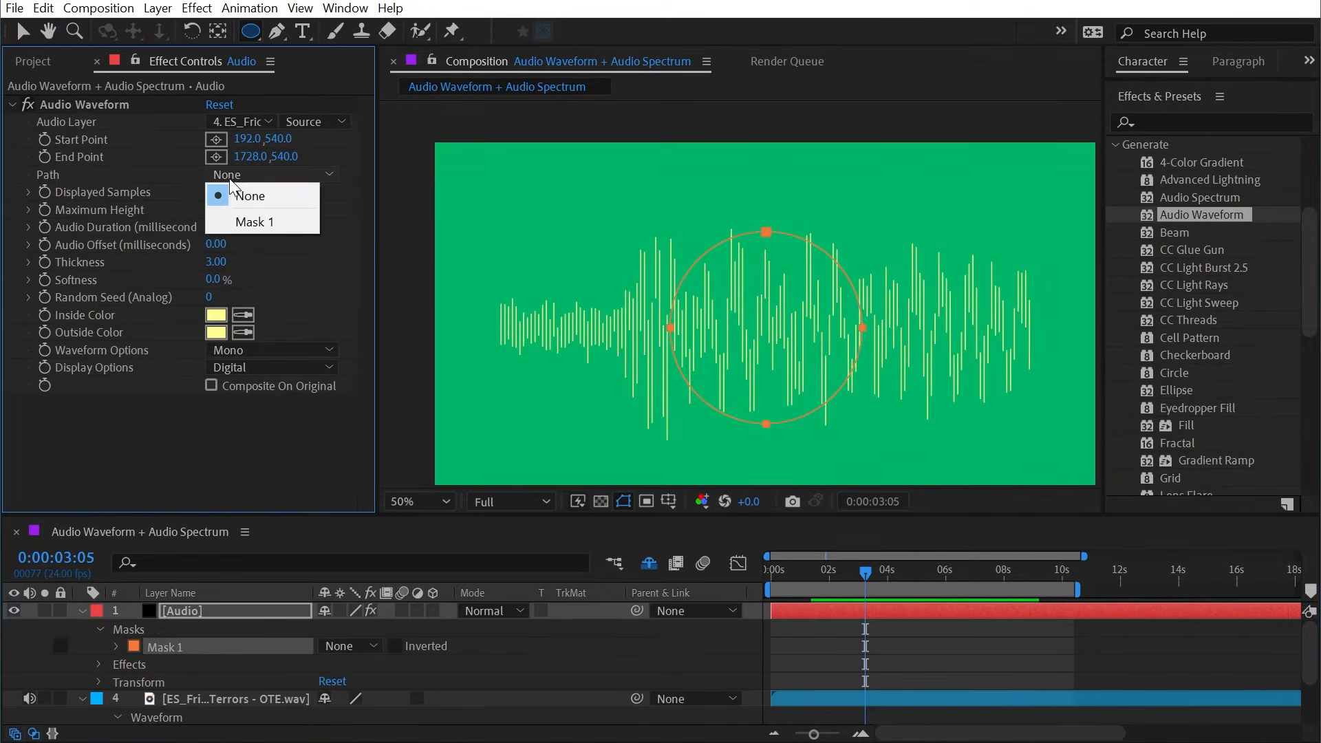
pyautogui.click(262, 222)
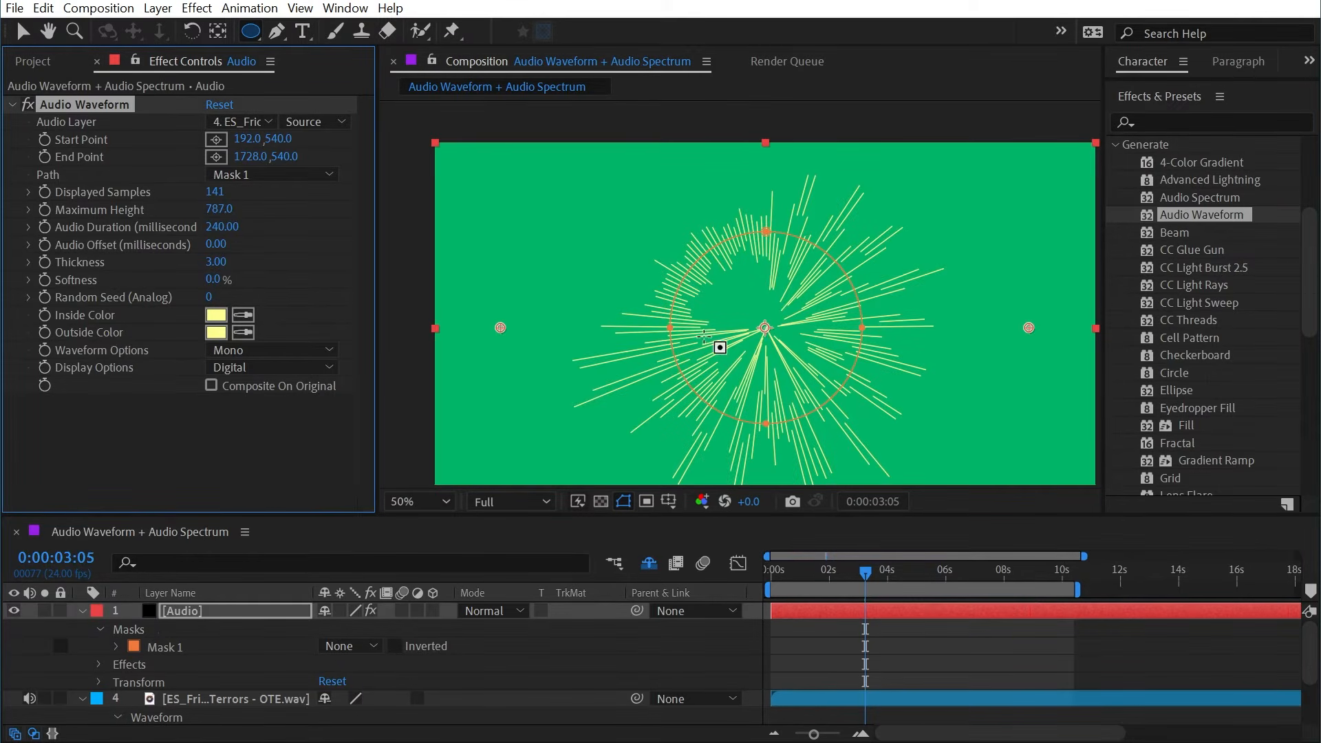
pyautogui.moveTo(213, 209); pyautogui.dragTo(18, 217)
# - Switch the circular waveform's Display Options to Analog lines and raise its Displayed Samples to about 1204
pyautogui.click(262, 369)
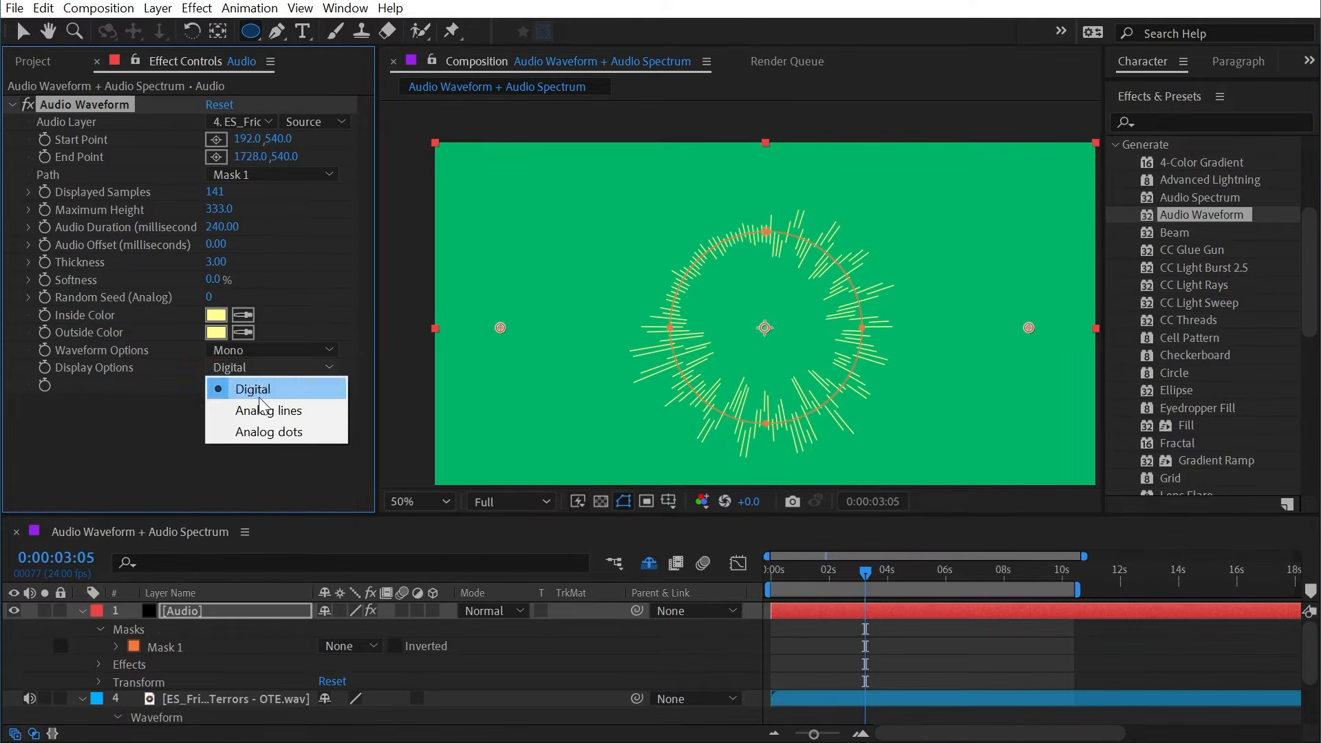
pyautogui.click(273, 411)
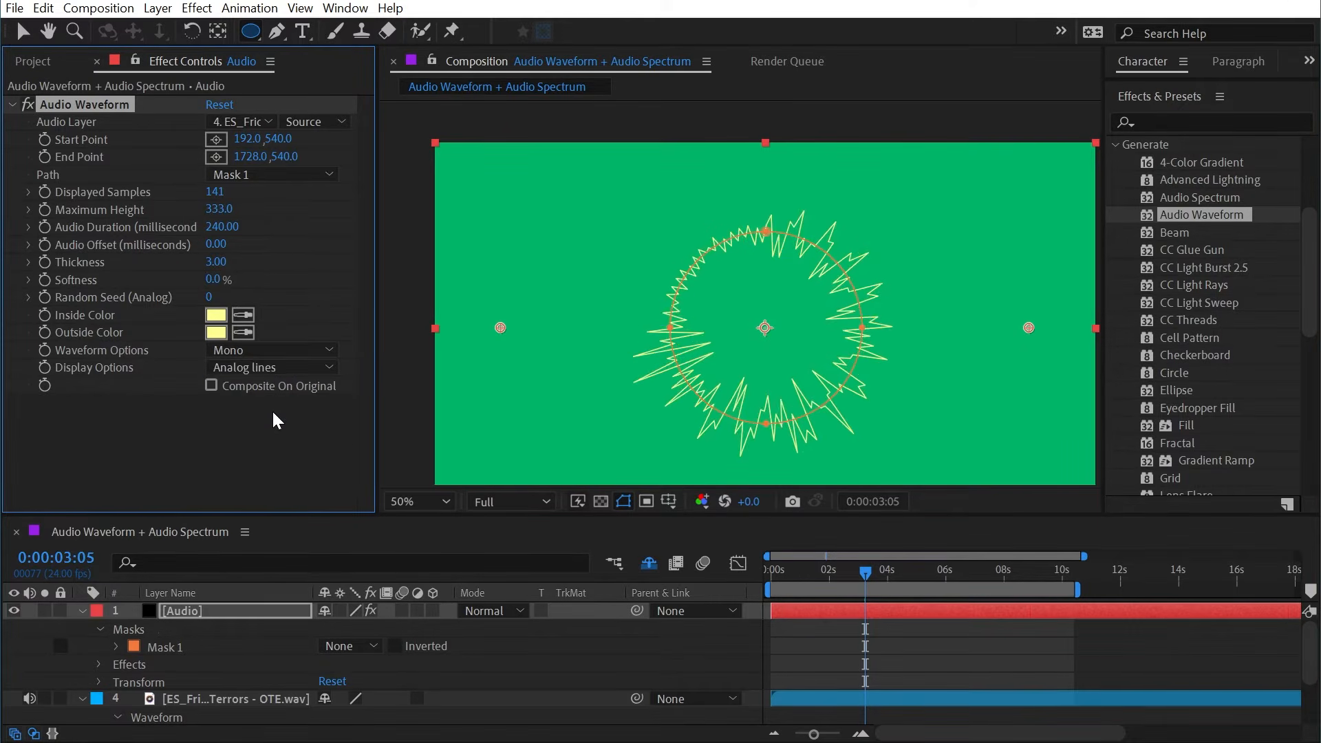
pyautogui.moveTo(214, 192); pyautogui.dragTo(1287, 197)
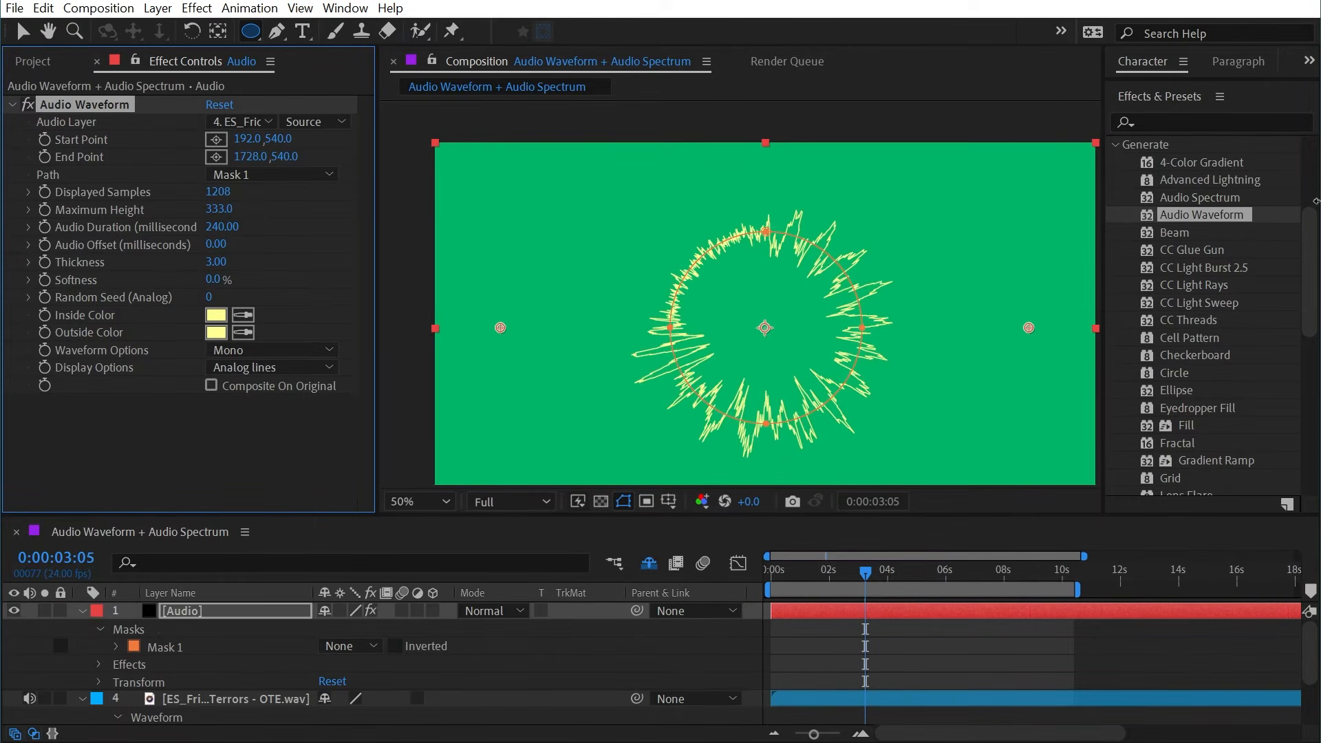
# - Preview the circular waveform from the start of the composition with the whole frame in view
pyautogui.moveTo(933, 474); pyautogui.dragTo(920, 432)
pyautogui.moveTo(816, 573); pyautogui.dragTo(702, 562)
pyautogui.press('space')
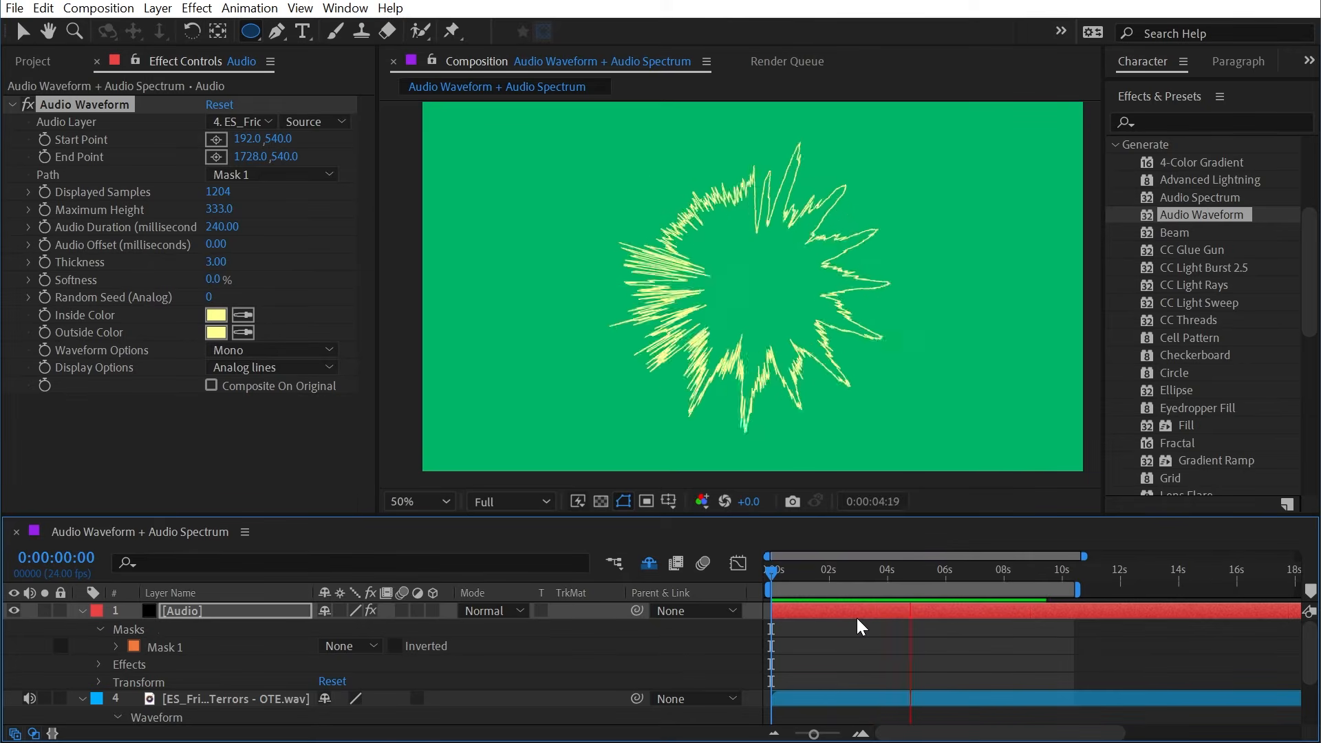
# - Raise the Audio Duration to 890 milliseconds and check the waveform at 0:00:04:03
pyautogui.moveTo(888, 575)
pyautogui.mouseDown()
pyautogui.moveTo(944, 575)
pyautogui.moveTo(914, 574)
pyautogui.mouseUp()
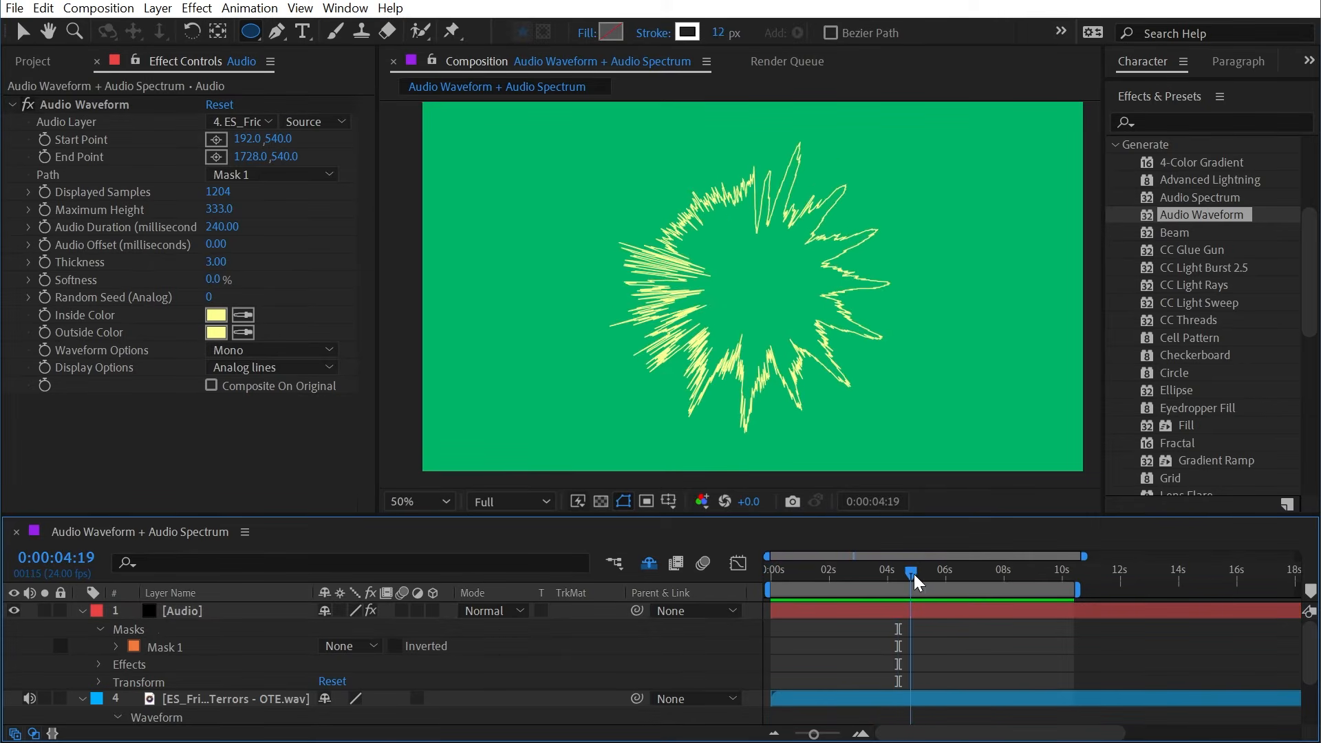
pyautogui.moveTo(222, 227); pyautogui.dragTo(301, 248)
pyautogui.moveTo(879, 568)
pyautogui.mouseDown()
pyautogui.moveTo(841, 572)
pyautogui.moveTo(890, 571)
pyautogui.mouseUp()
# - Stretch the circular mask into a wide, pointed oval by moving its two side points outward and its lowest point downward
pyautogui.press('v')
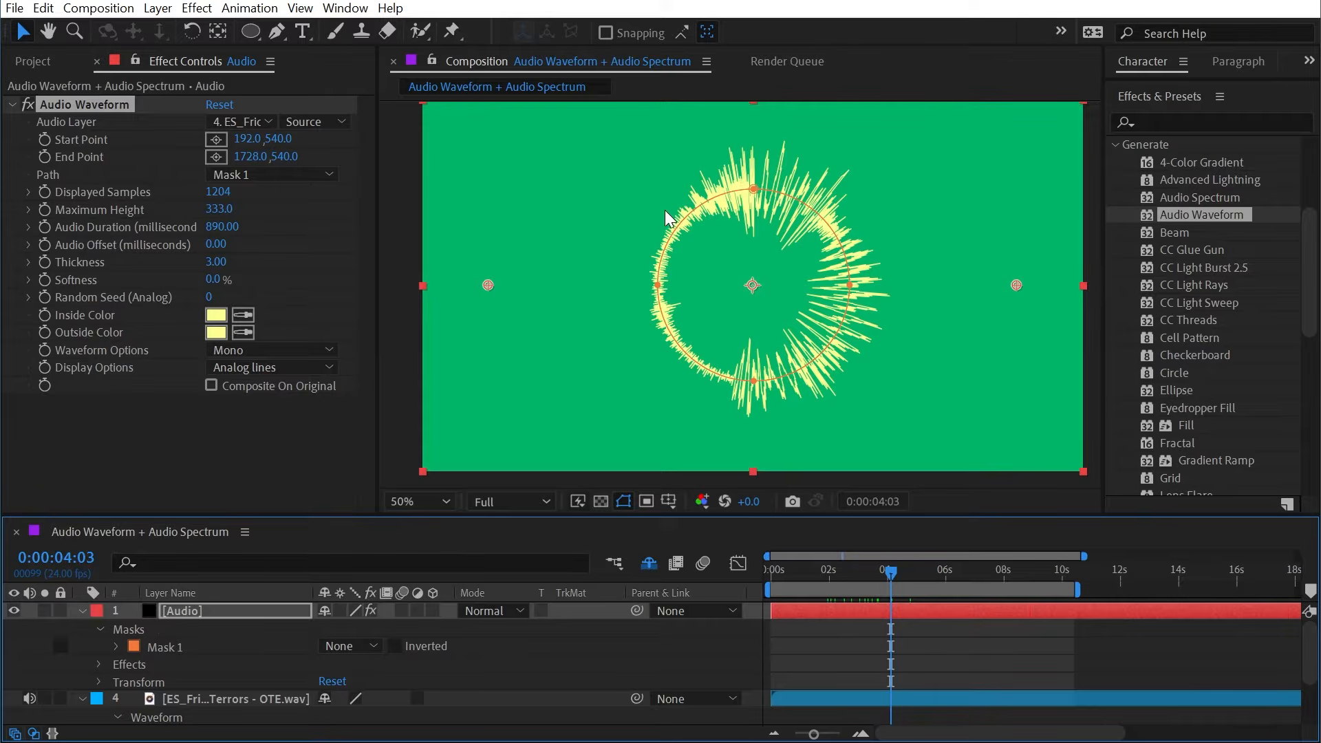
pyautogui.moveTo(659, 283); pyautogui.dragTo(517, 279)
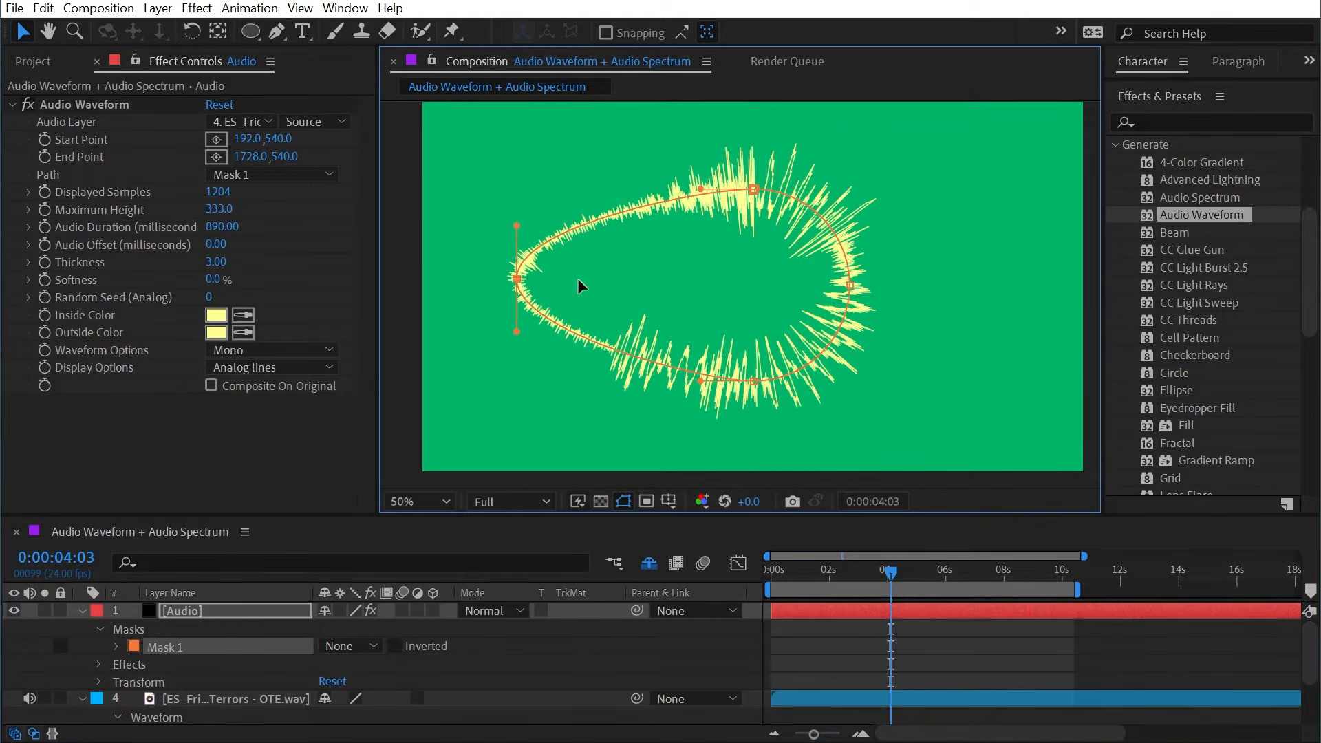
pyautogui.moveTo(851, 285); pyautogui.dragTo(988, 283)
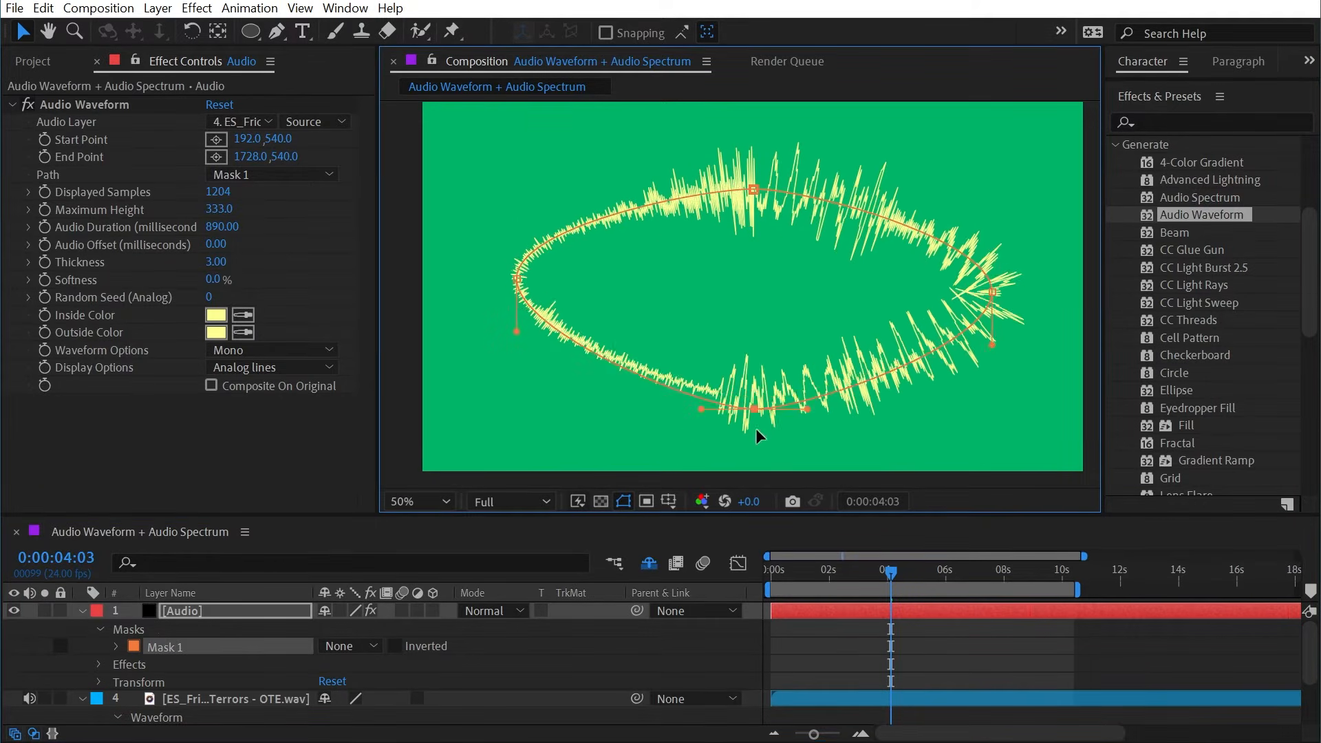
pyautogui.moveTo(753, 380); pyautogui.dragTo(754, 420)
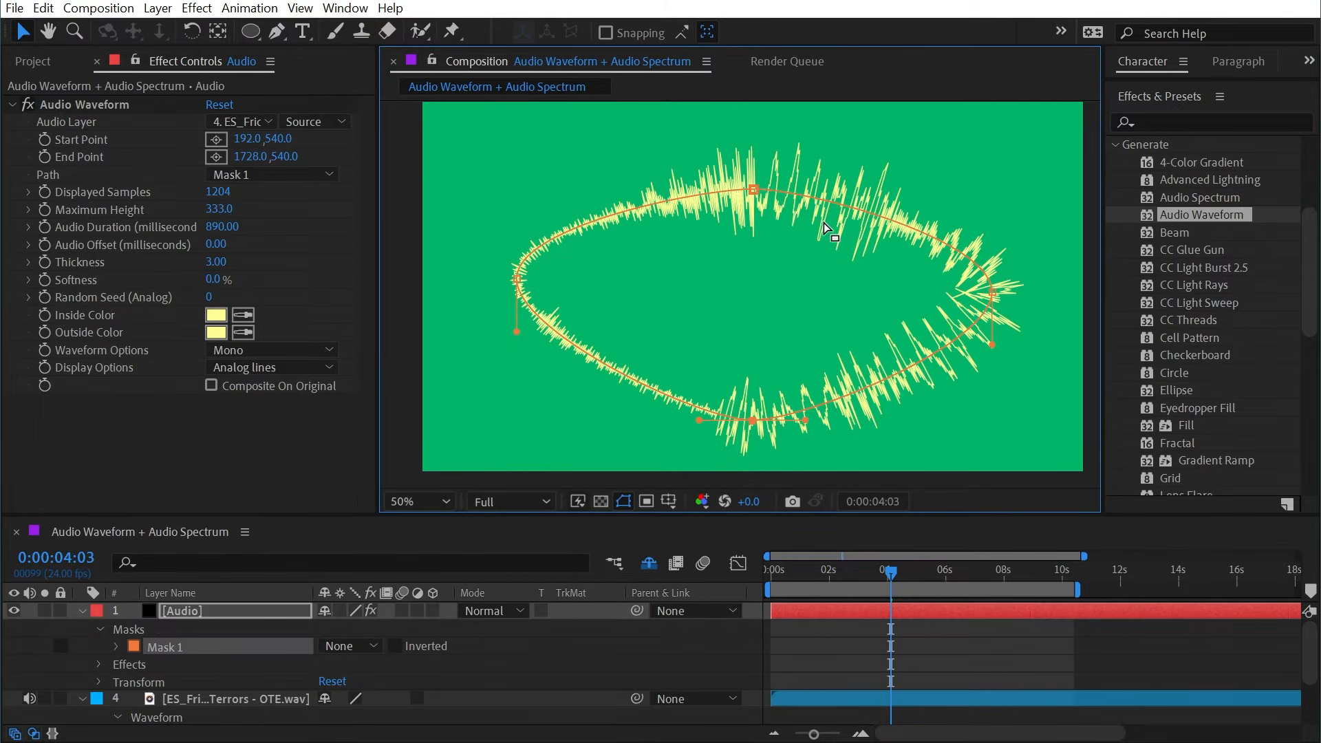
# - Return the Audio Waveform's Path to None and delete Mask 1 from the Audio layer
pyautogui.click(244, 174)
pyautogui.click(250, 187)
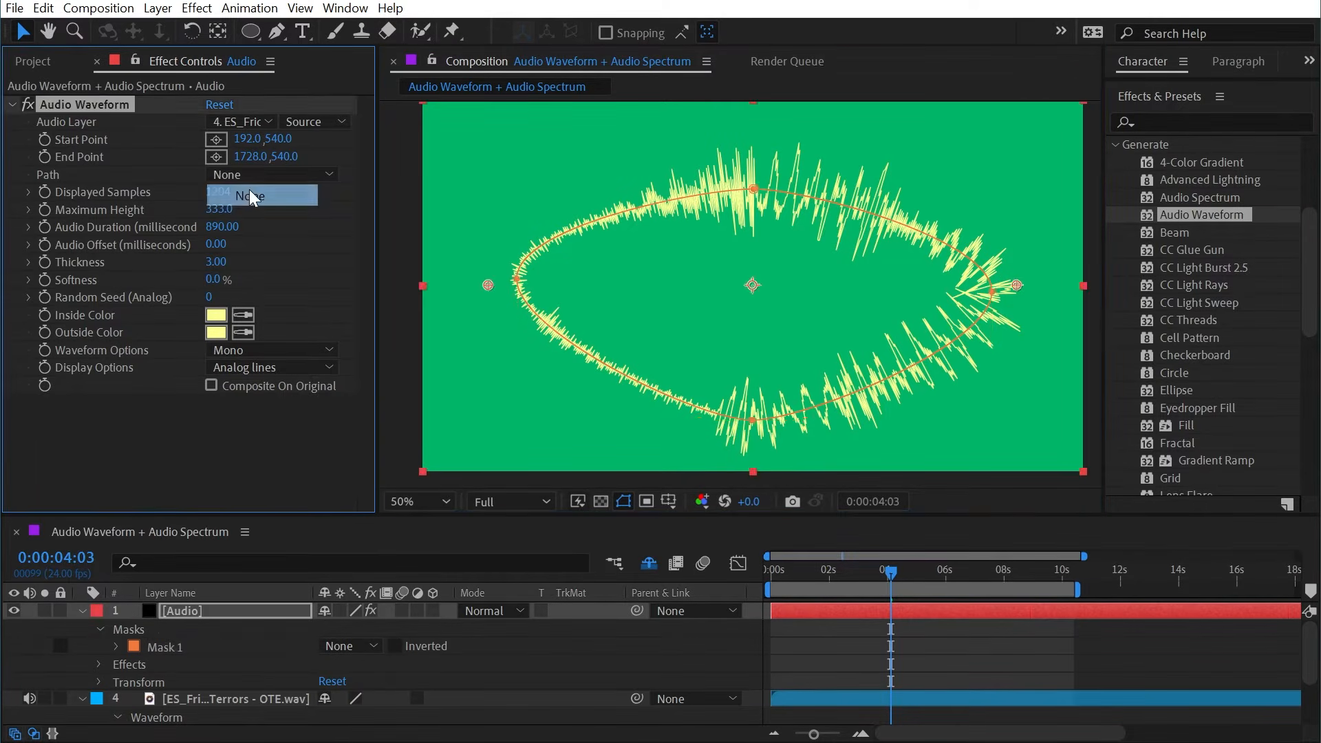
pyautogui.click(149, 647)
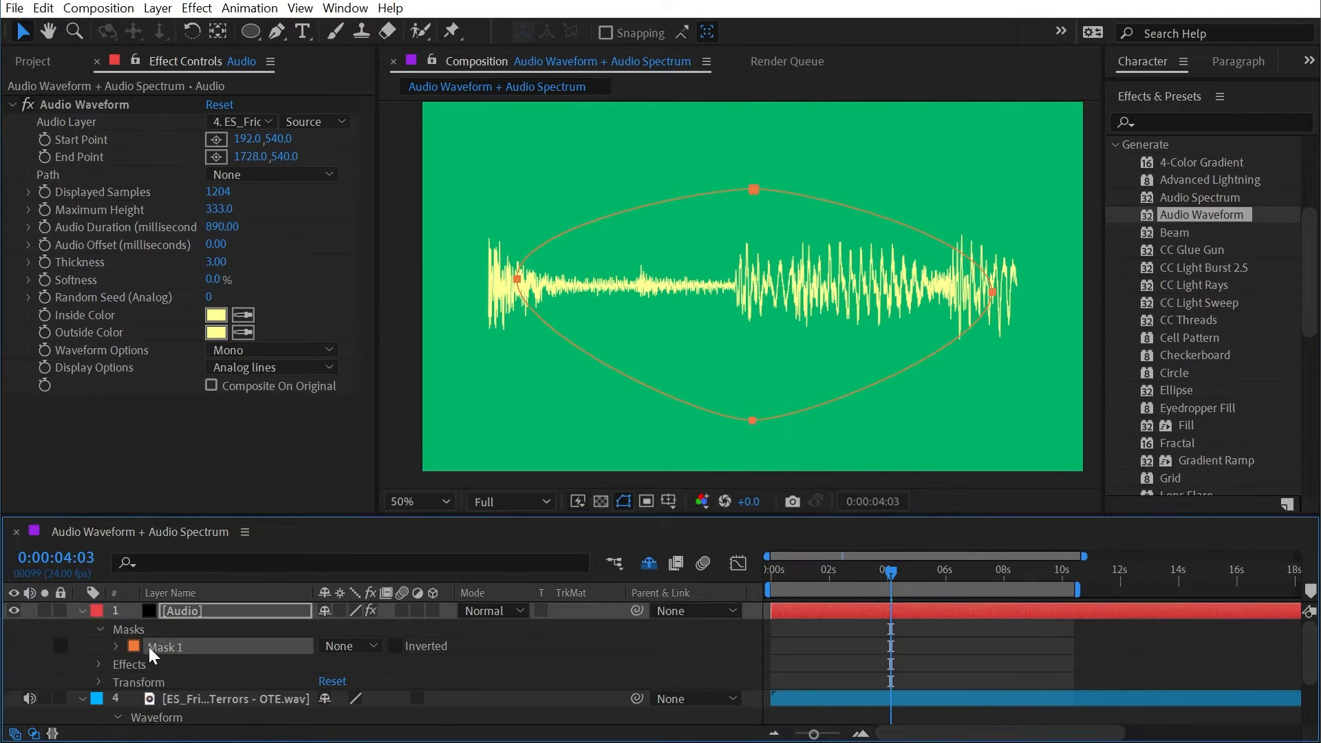
pyautogui.press('Delete')
# - Reduce the Displayed Samples to 174 and duplicate the Audio Waveform effect on the Audio layer
pyautogui.moveTo(219, 192); pyautogui.dragTo(118, 191)
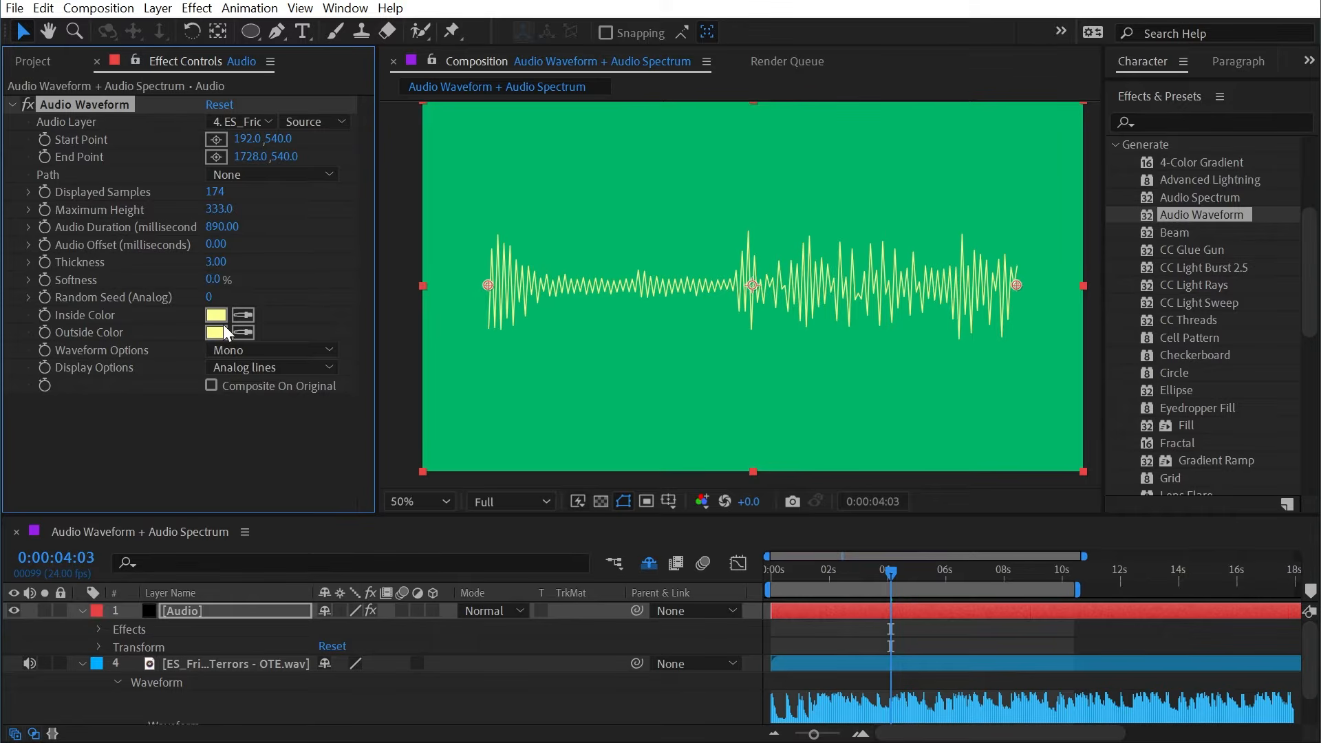
pyautogui.hotkey('ctrl', 'd')
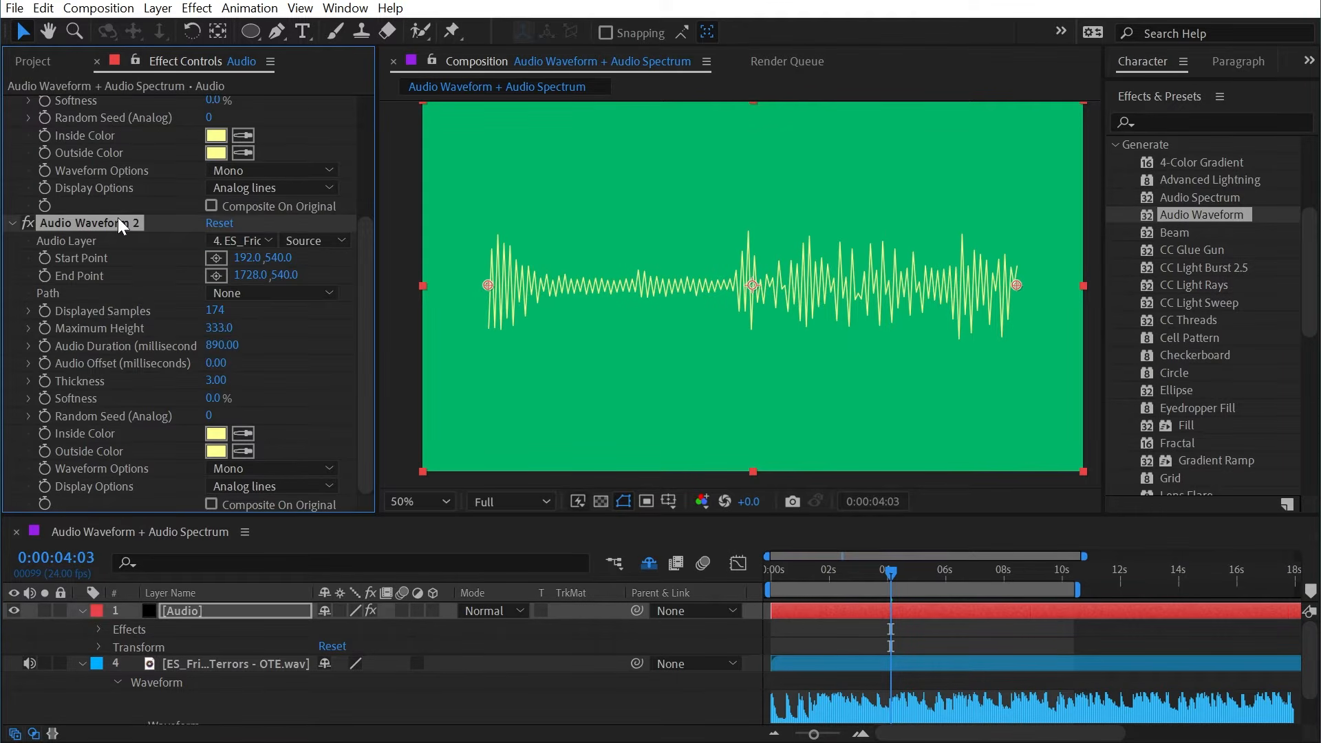
# - Set Audio Waveform 2 to Analog dots with a Thickness of 10.80, composited on the original
pyautogui.click(249, 484)
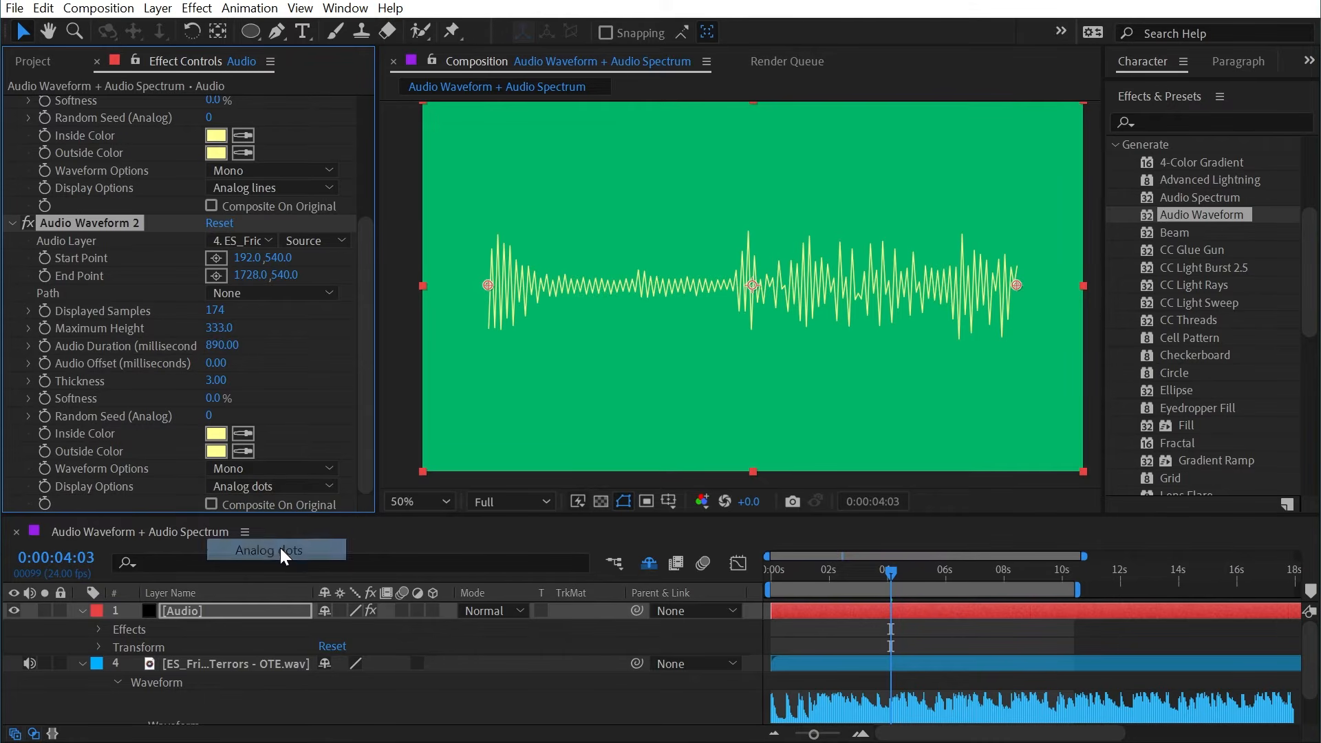
pyautogui.click(280, 547)
pyautogui.moveTo(217, 380); pyautogui.dragTo(302, 388)
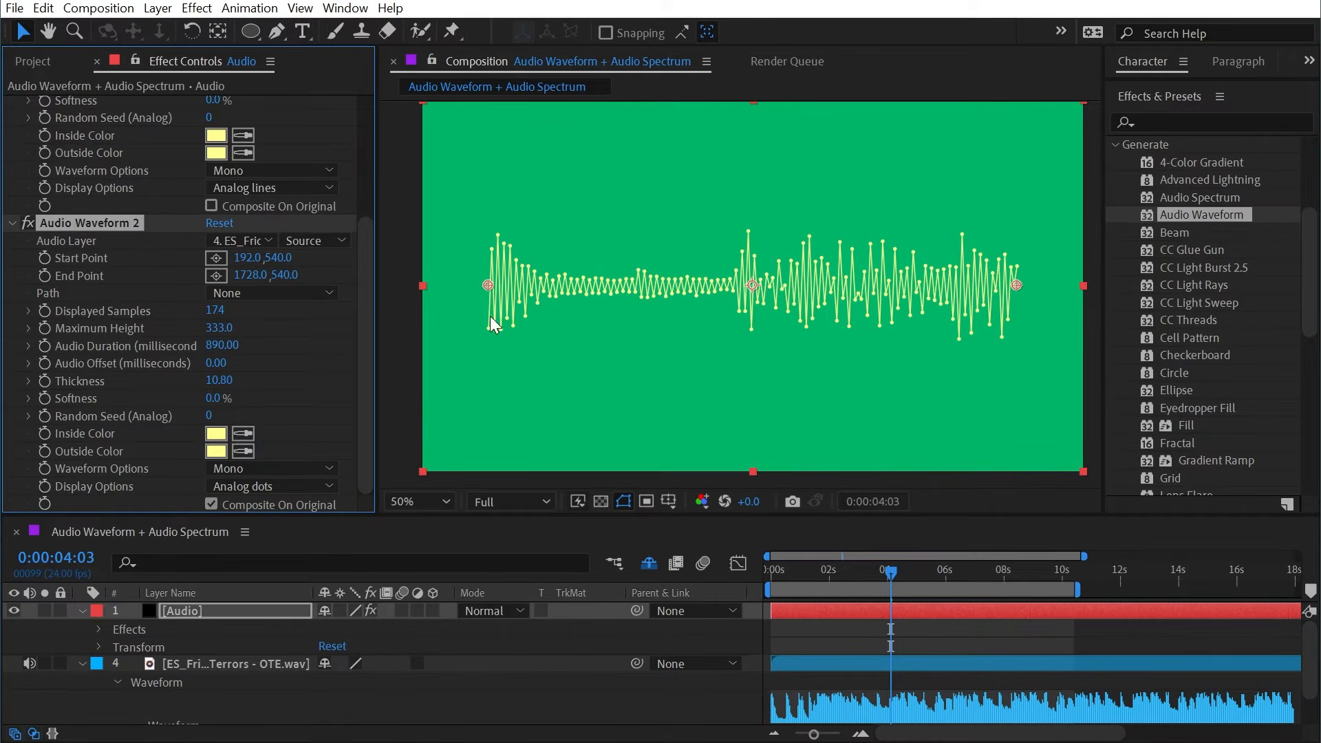
# - Examine the dots up close and change both the Inside Color and Outside Color of Audio Waveform 2 to white
pyautogui.scroll(1, 801, 238)
pyautogui.moveTo(646, 286)
pyautogui.mouseDown()
pyautogui.moveTo(927, 331)
pyautogui.moveTo(556, 331)
pyautogui.mouseUp()
pyautogui.moveTo(724, 345)
pyautogui.mouseDown()
pyautogui.moveTo(620, 340)
pyautogui.moveTo(728, 325)
pyautogui.moveTo(717, 326)
pyautogui.mouseUp()
pyautogui.press('v')
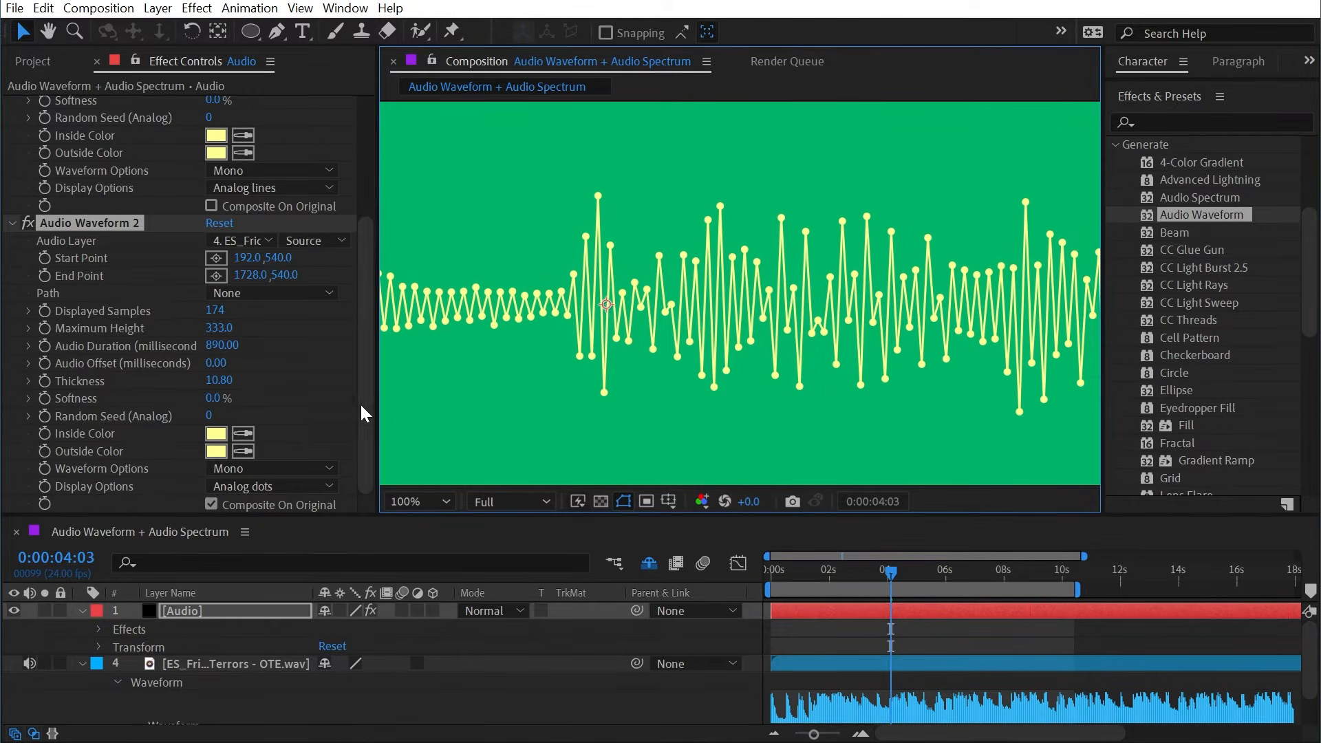
pyautogui.click(217, 451)
pyautogui.moveTo(884, 258); pyautogui.dragTo(802, 228)
pyautogui.click(1254, 236)
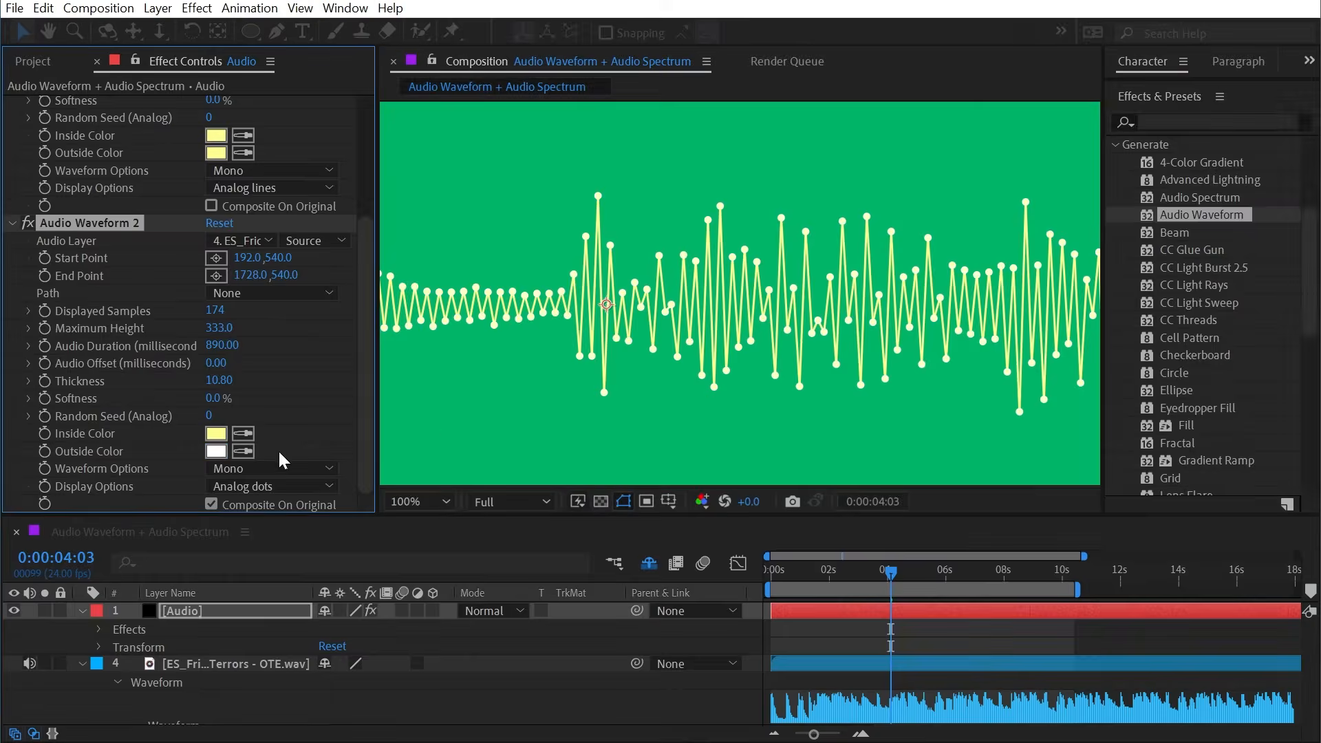
pyautogui.press(',')
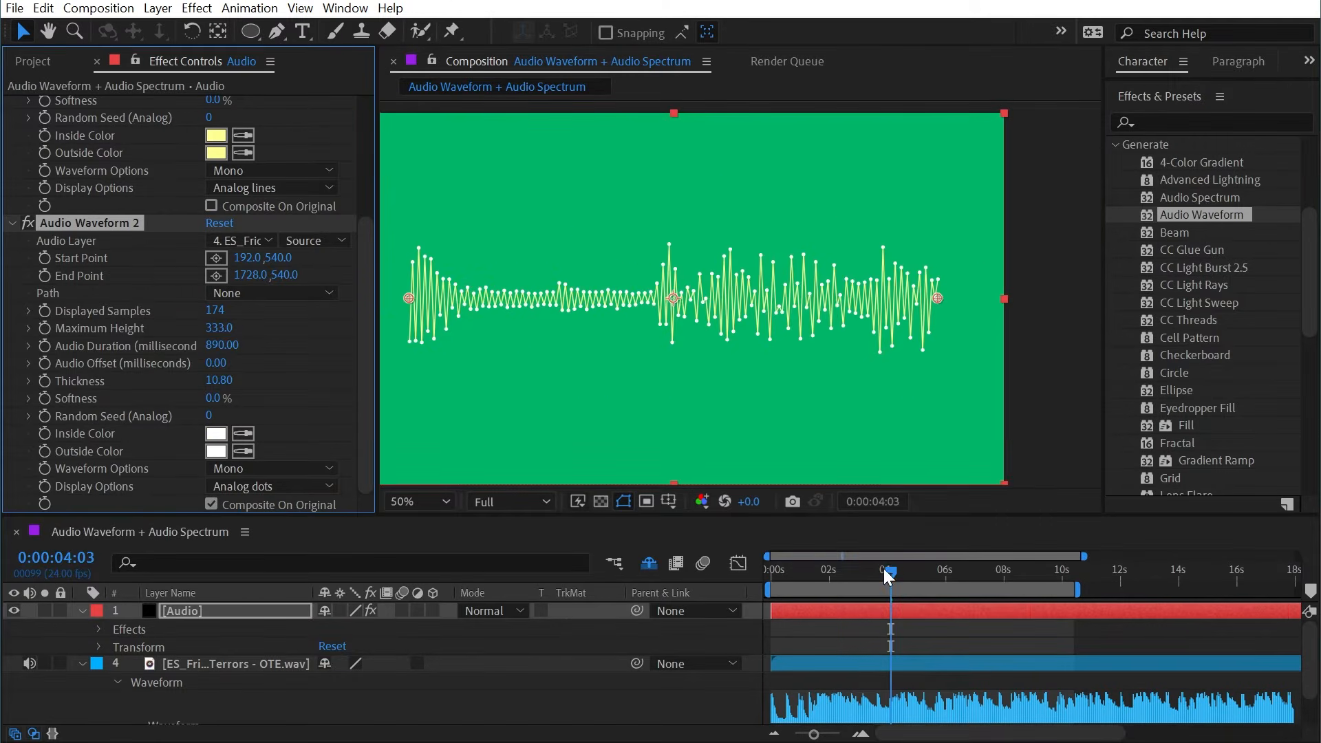
# - At 0:00:05:10, copy the first Audio Waveform effect with property links and paste it over Audio Waveform 2
pyautogui.moveTo(886, 575); pyautogui.dragTo(929, 578)
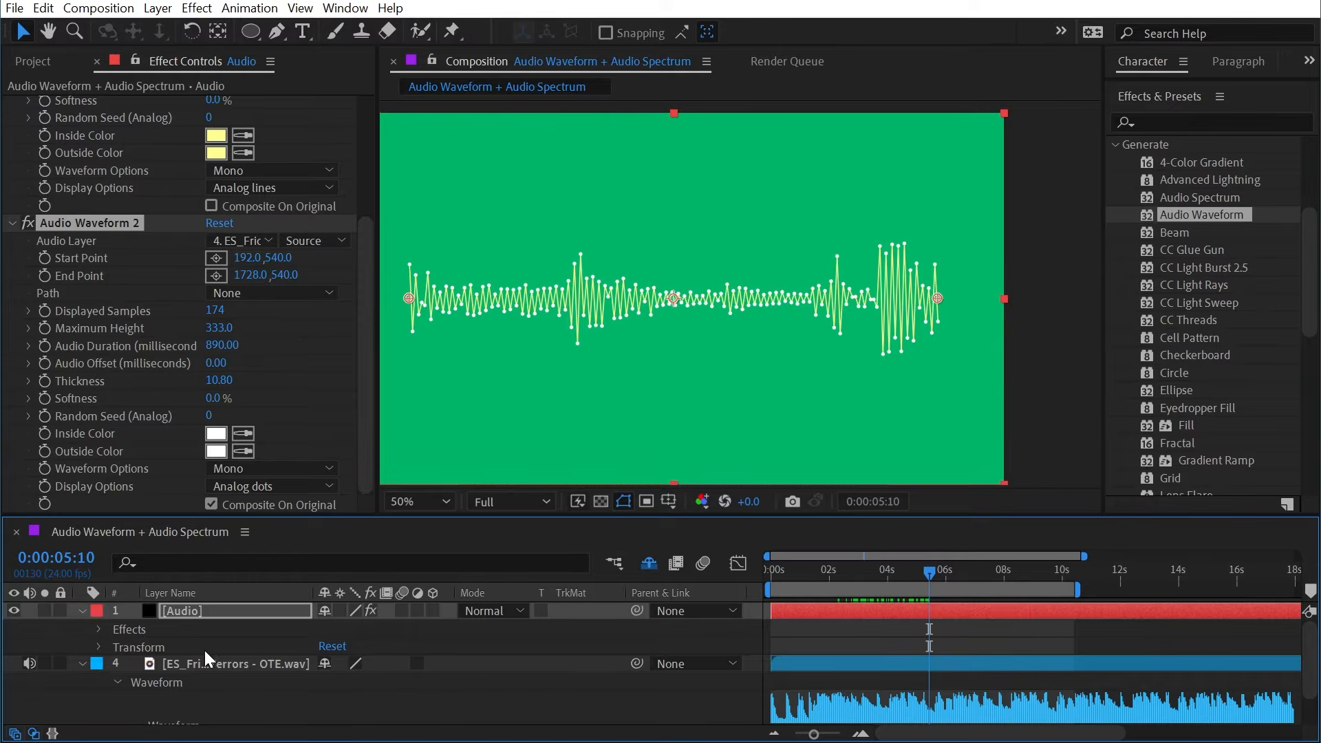
pyautogui.click(195, 618)
pyautogui.press('e')
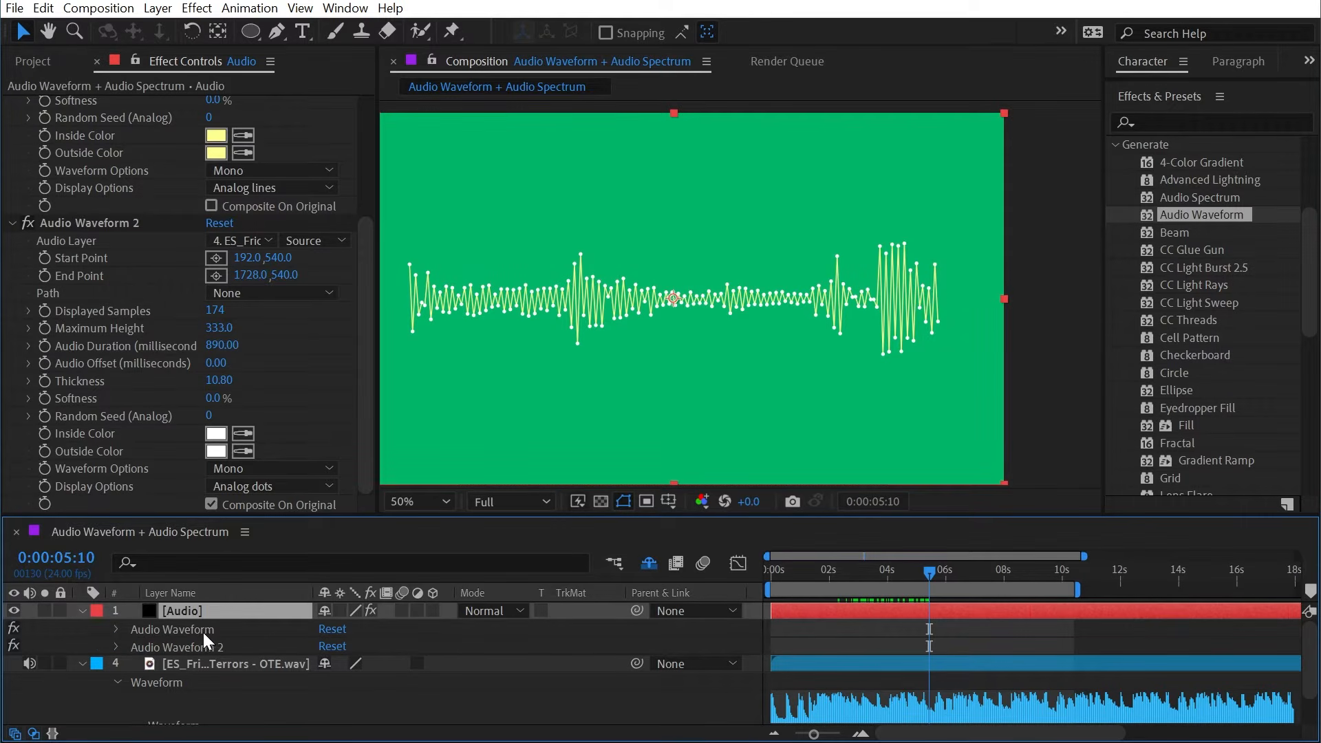
pyautogui.click(198, 630)
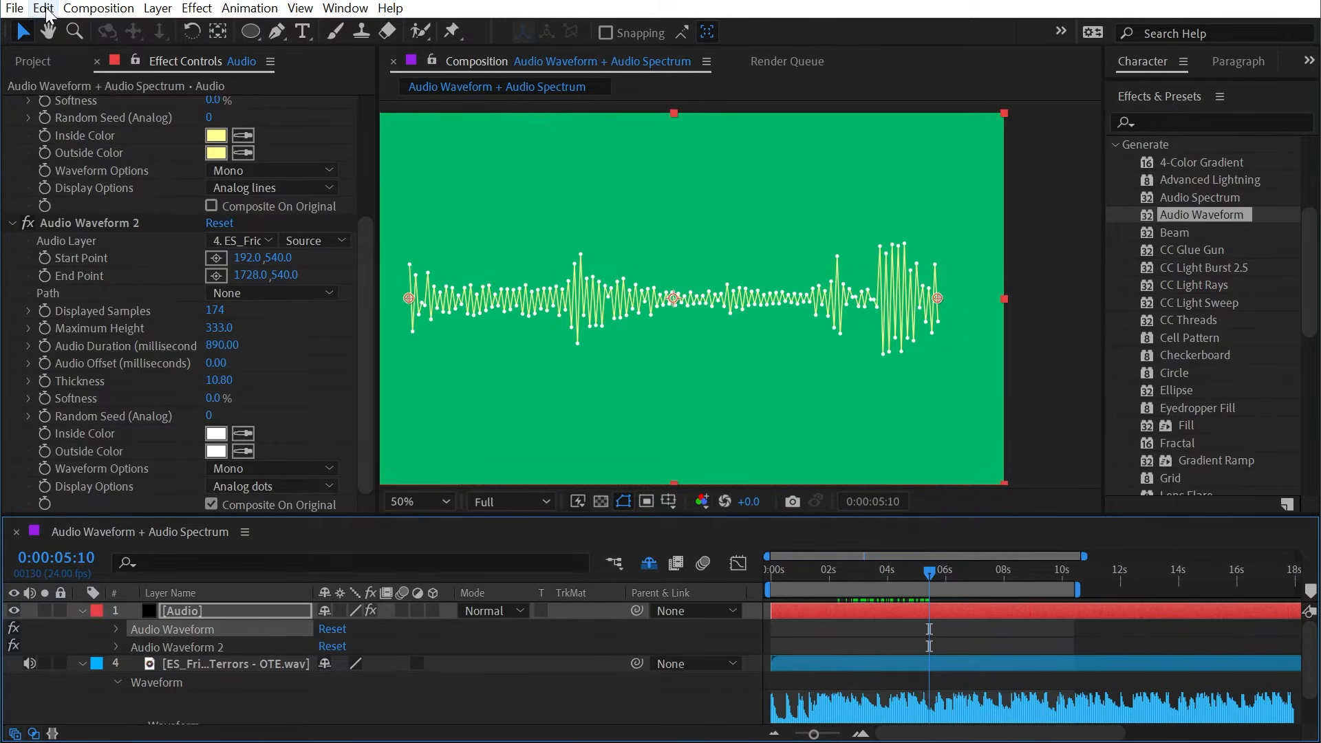
pyautogui.click(43, 8)
pyautogui.click(133, 139)
pyautogui.click(209, 646)
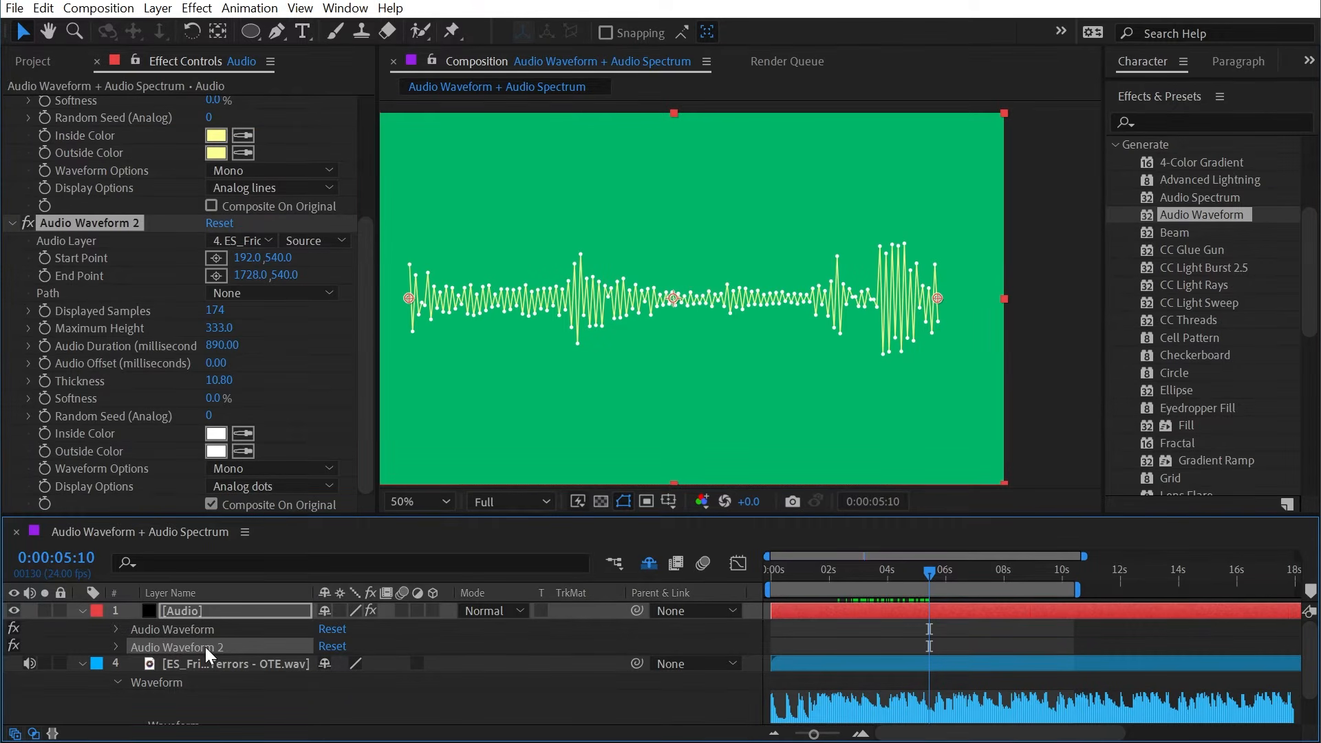
pyautogui.hotkey('ctrl', 'v')
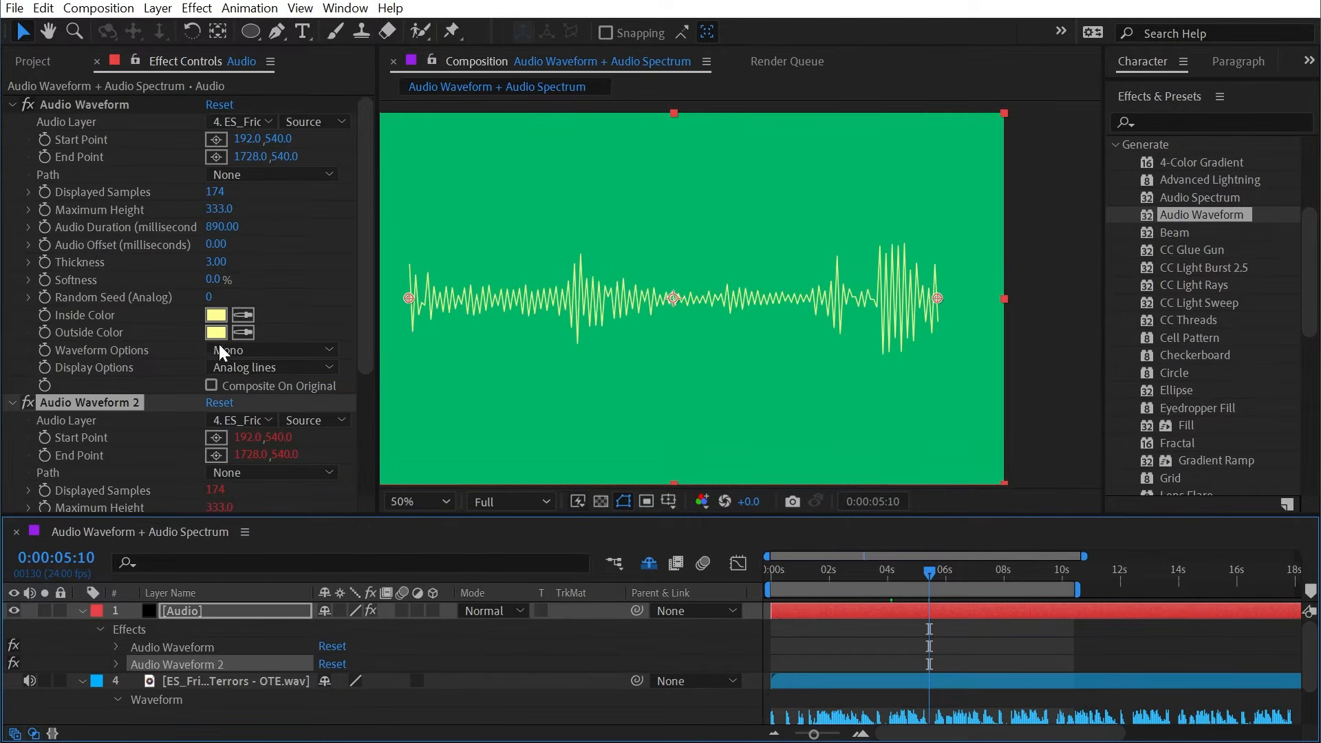
# - Disable the linking expression on Audio Waveform 2's Display Options and set it to Analog dots
pyautogui.scroll(-5, 167, 411)
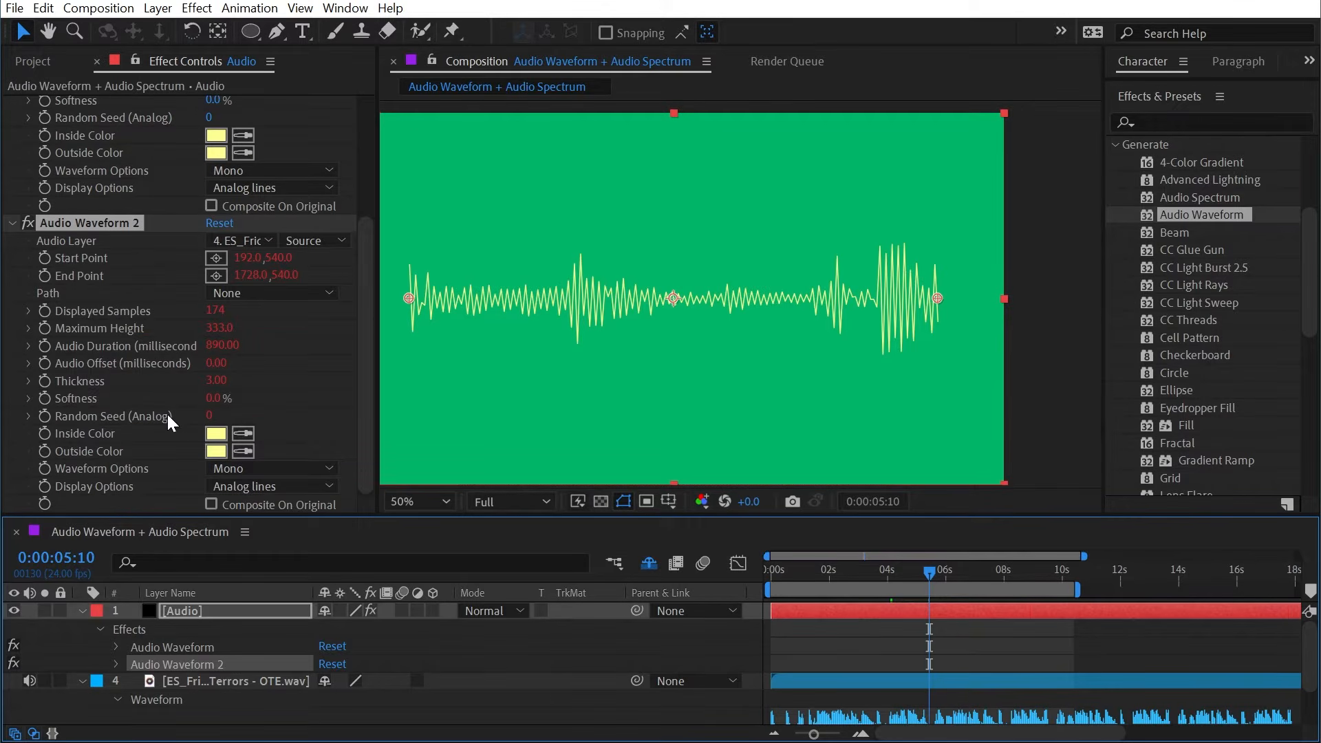
pyautogui.click(116, 664)
pyautogui.scroll(-8, 146, 667)
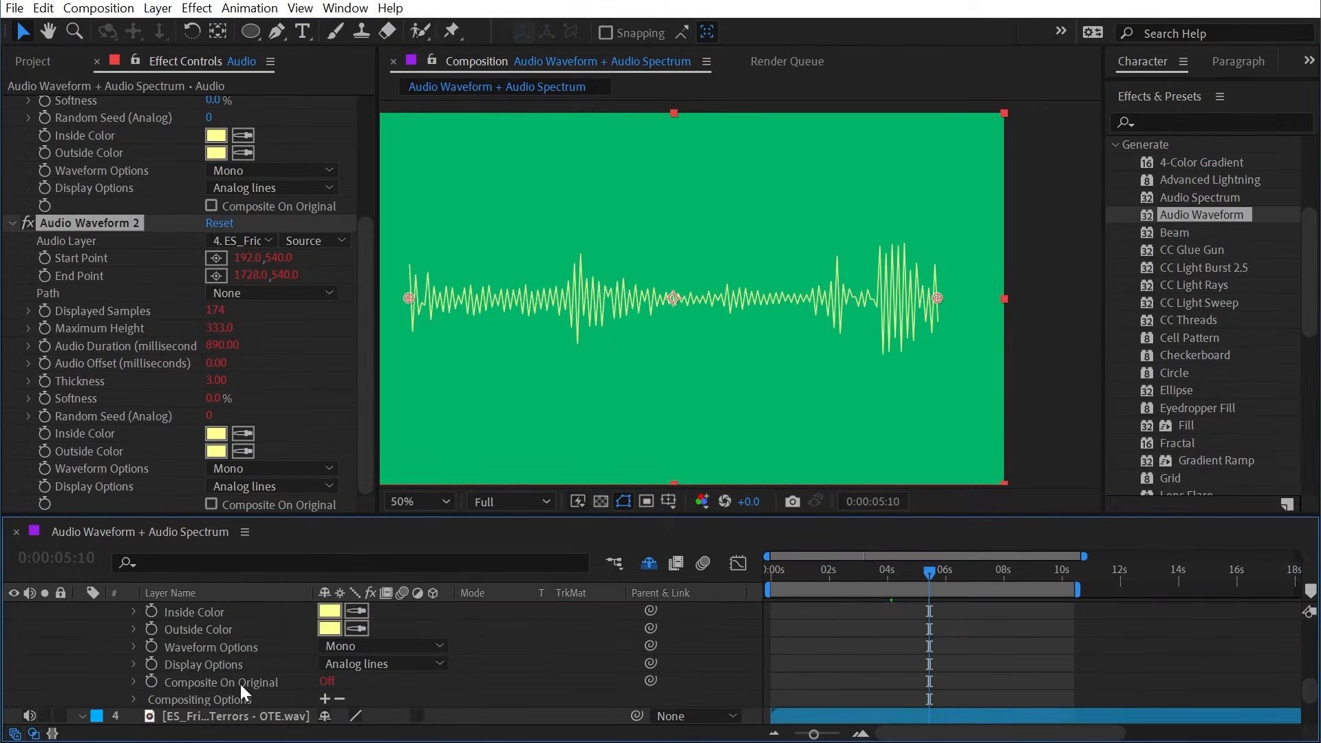
pyautogui.click(134, 662)
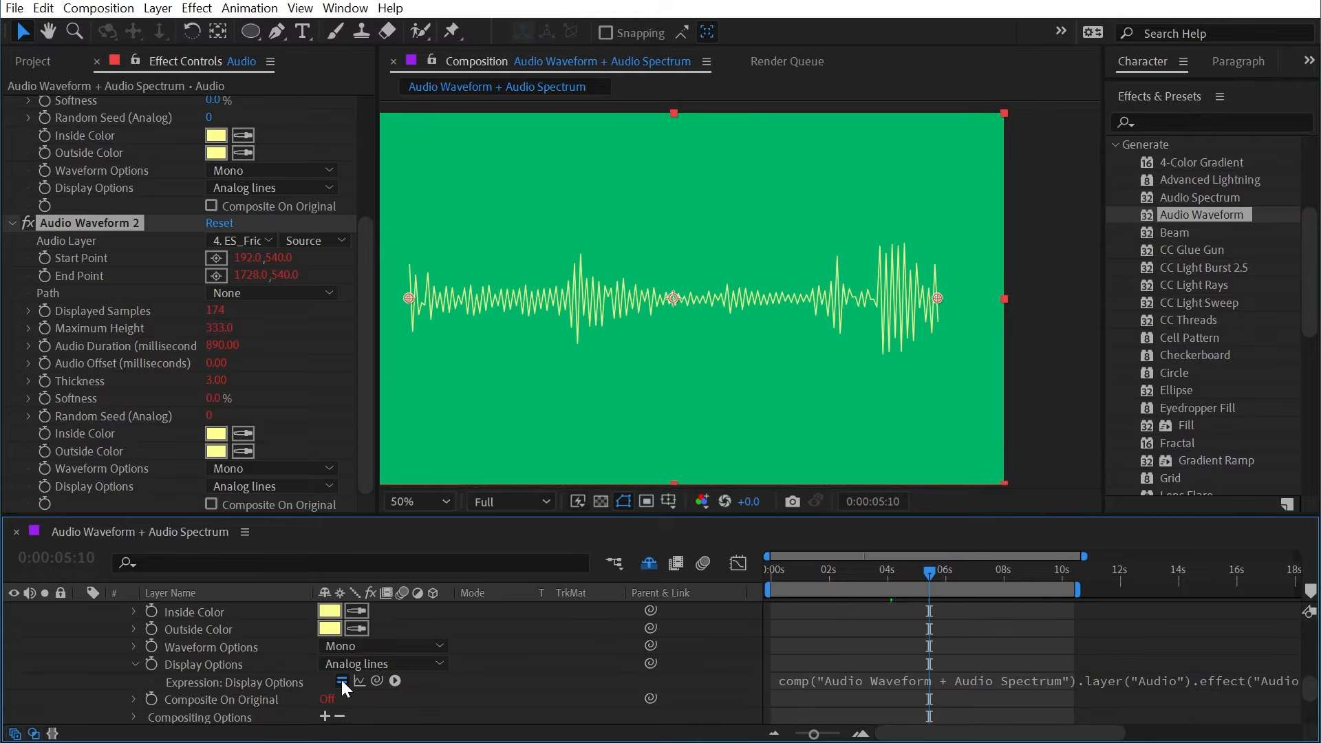
pyautogui.click(353, 664)
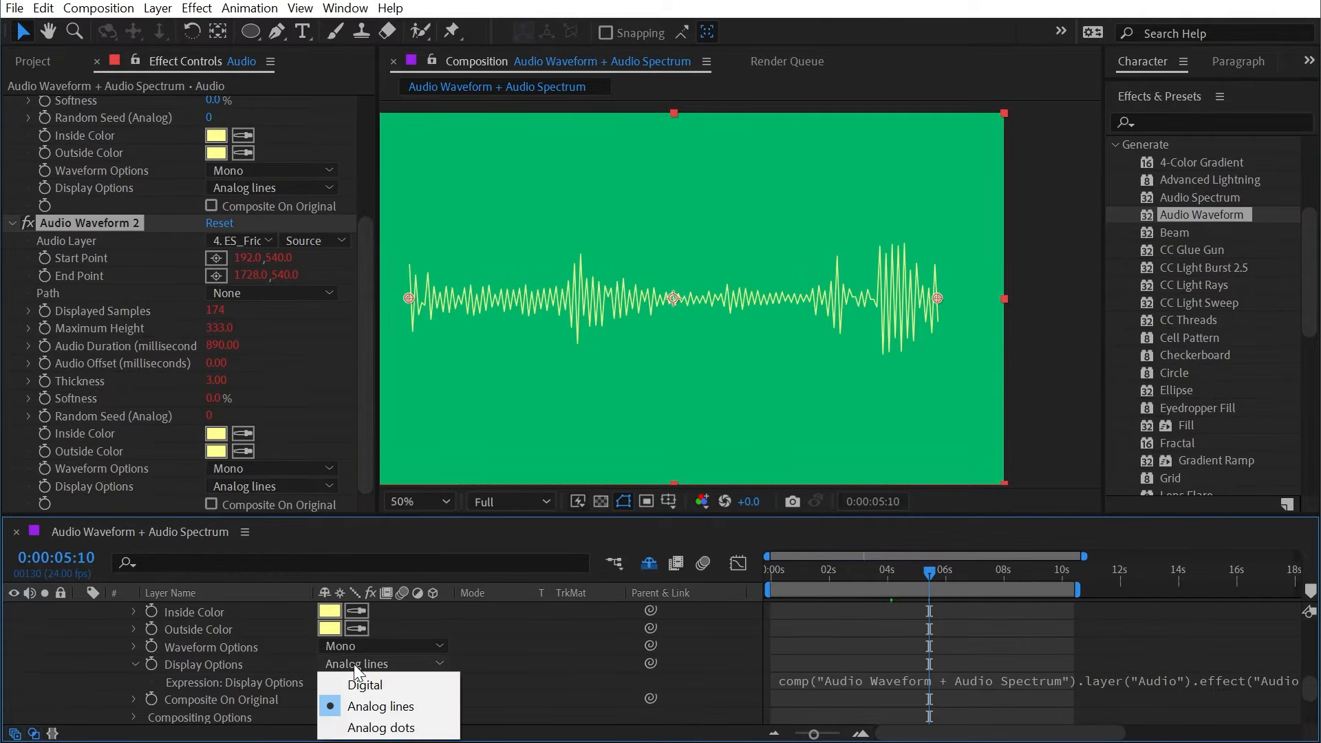
pyautogui.click(381, 727)
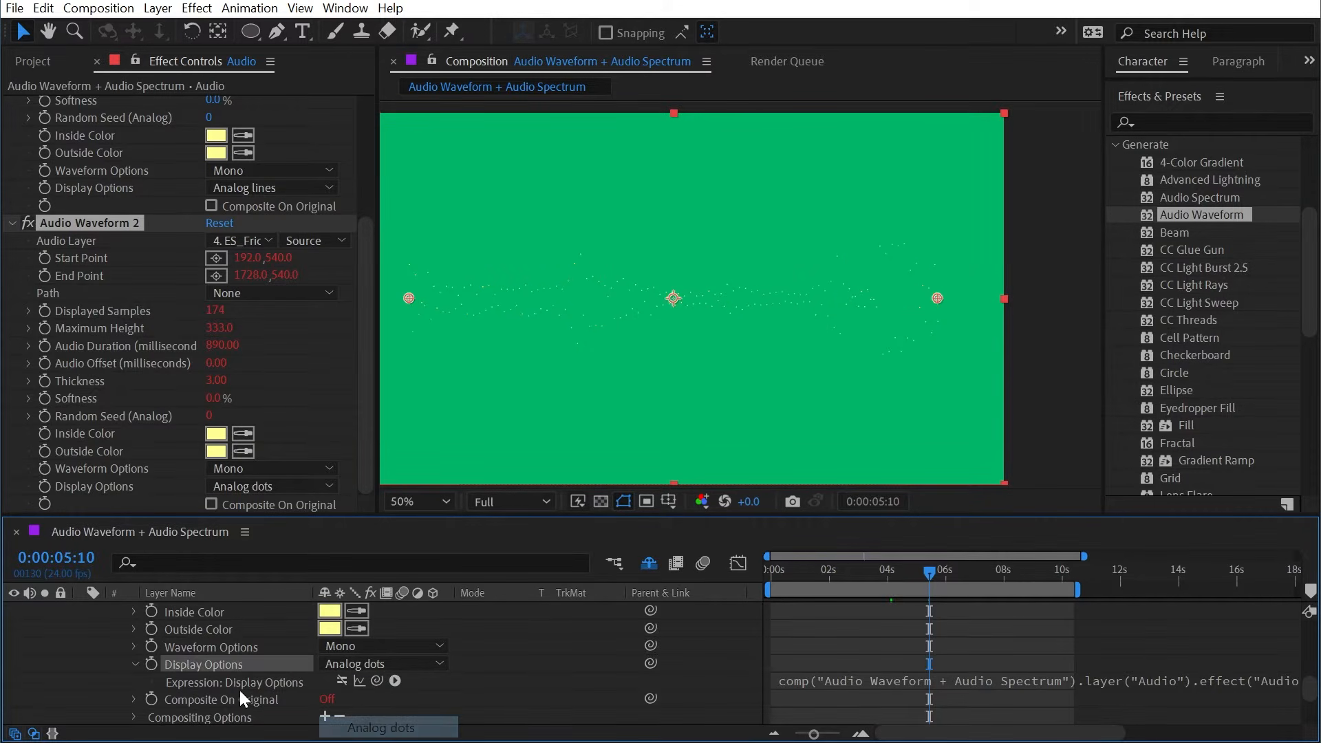
# - Disable the expressions on Audio Waveform 2's Inside Color and Outside Color and set both colors to white, FFFFFF
pyautogui.click(136, 628)
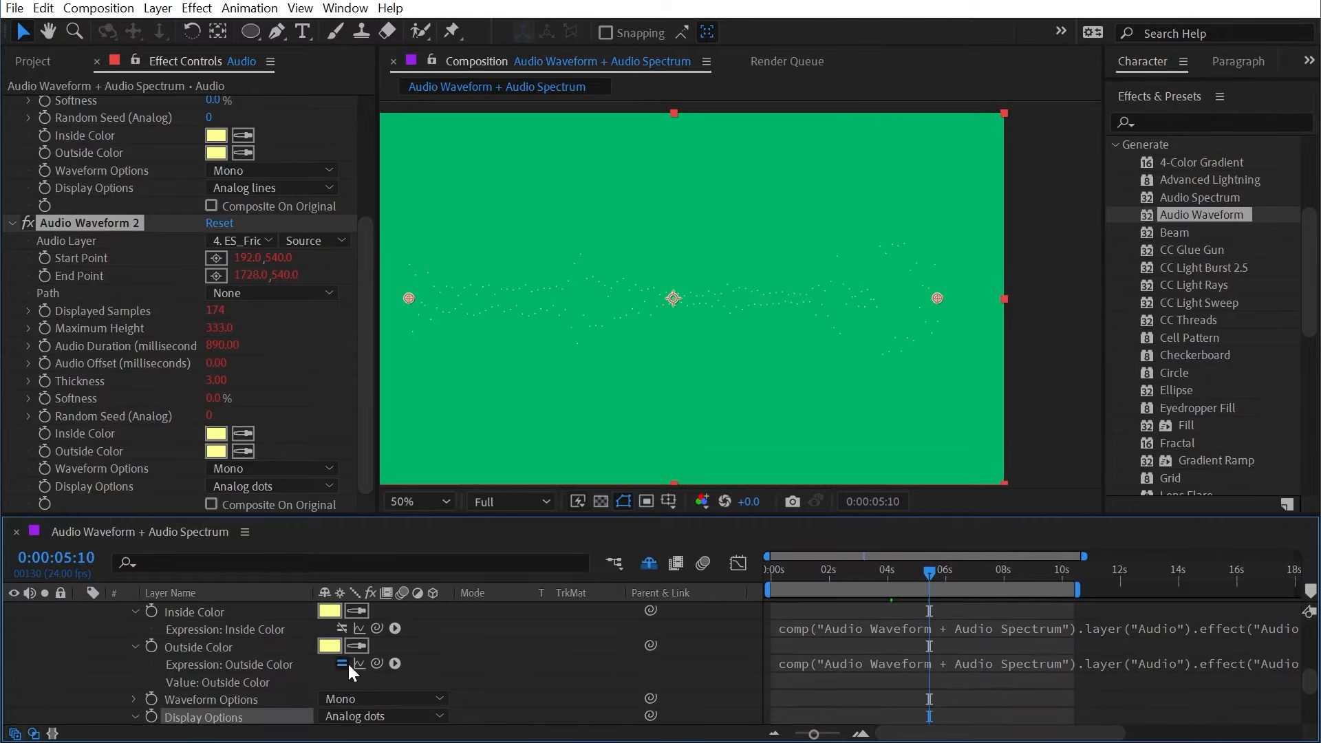
pyautogui.click(340, 665)
pyautogui.moveTo(834, 270); pyautogui.dragTo(758, 166)
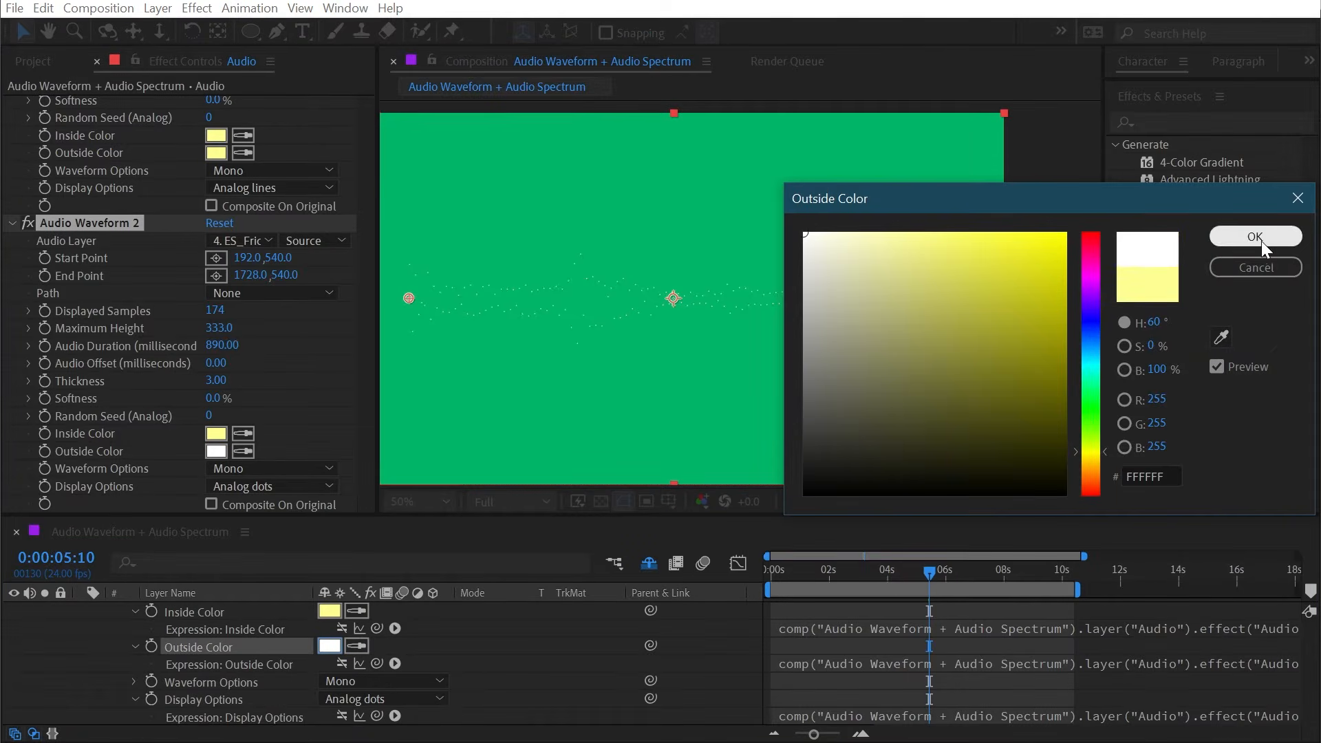
pyautogui.click(1262, 240)
pyautogui.click(331, 611)
pyautogui.moveTo(819, 247); pyautogui.dragTo(794, 223)
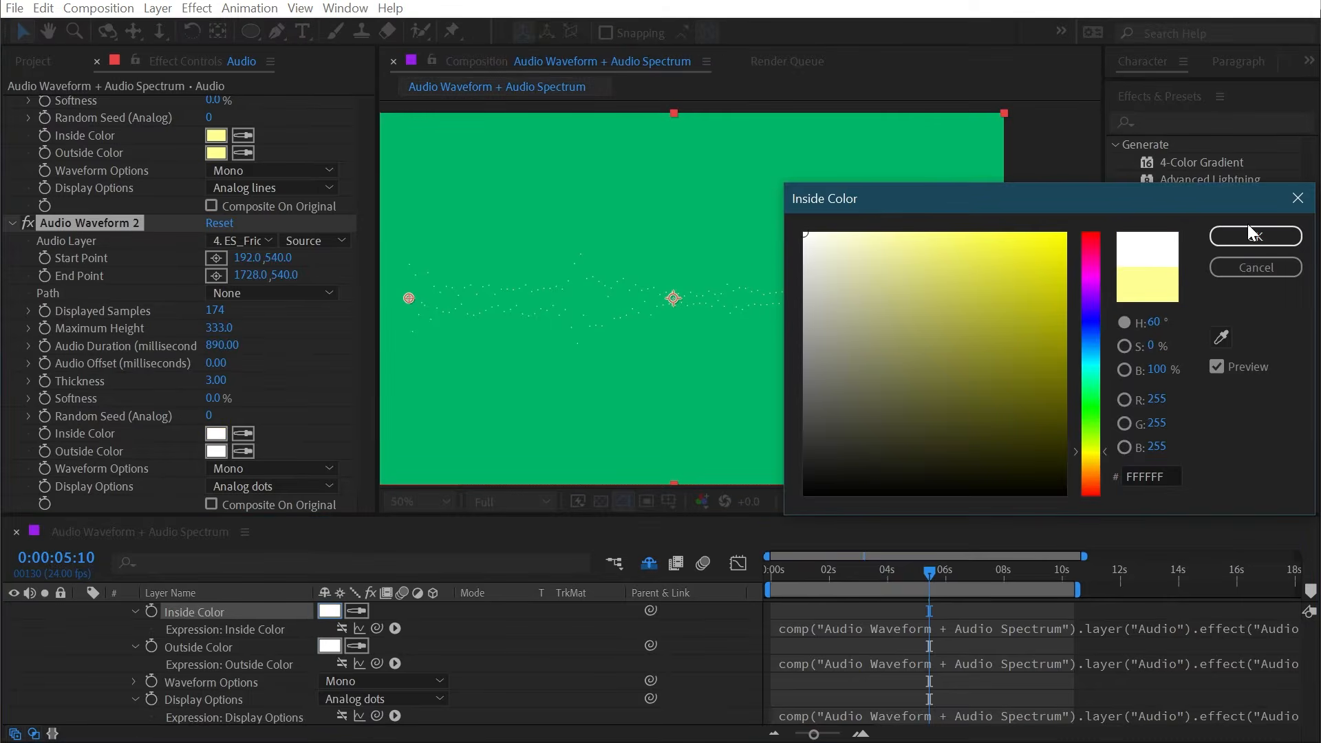
pyautogui.click(1256, 236)
# - Unlink Audio Waveform 2's Thickness and Composite On Original, setting Thickness to 13.60 and turning Composite On Original on
pyautogui.scroll(3, 289, 664)
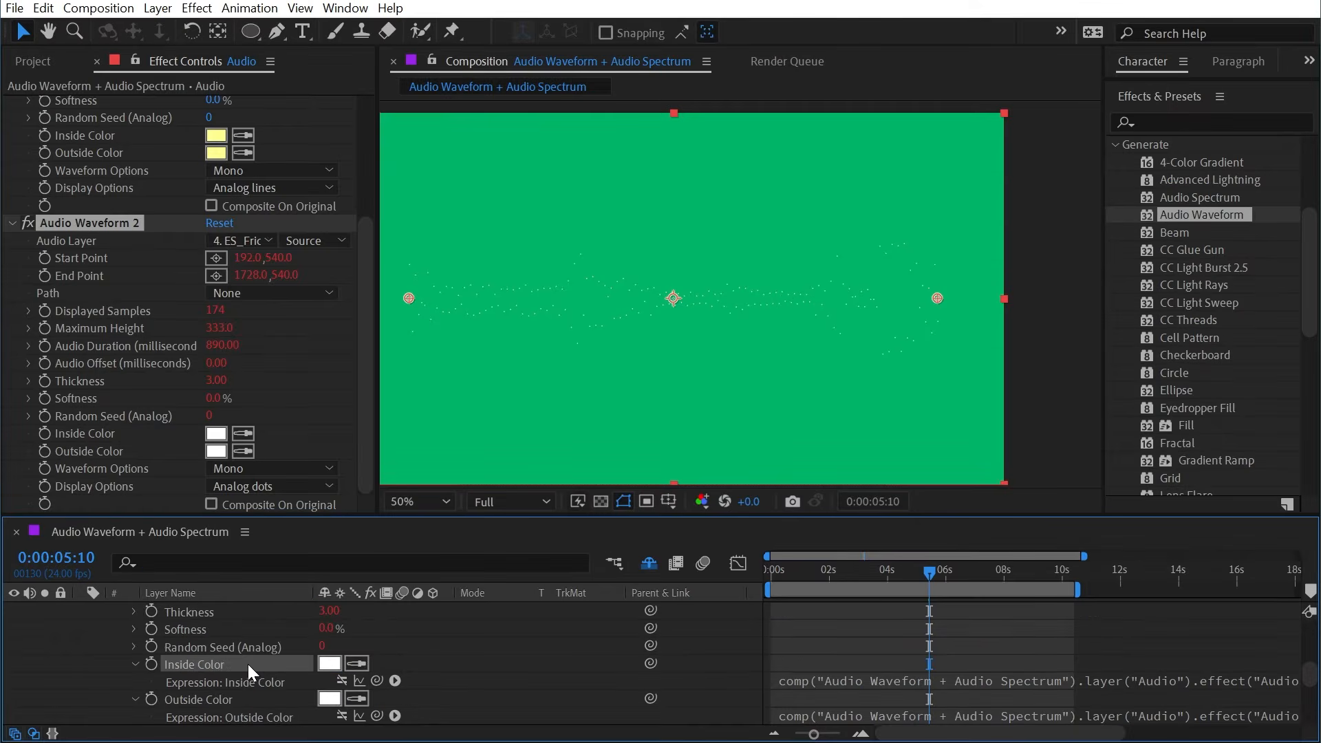
pyautogui.click(136, 612)
pyautogui.click(340, 629)
pyautogui.moveTo(330, 611); pyautogui.dragTo(395, 608)
pyautogui.scroll(-5, 131, 640)
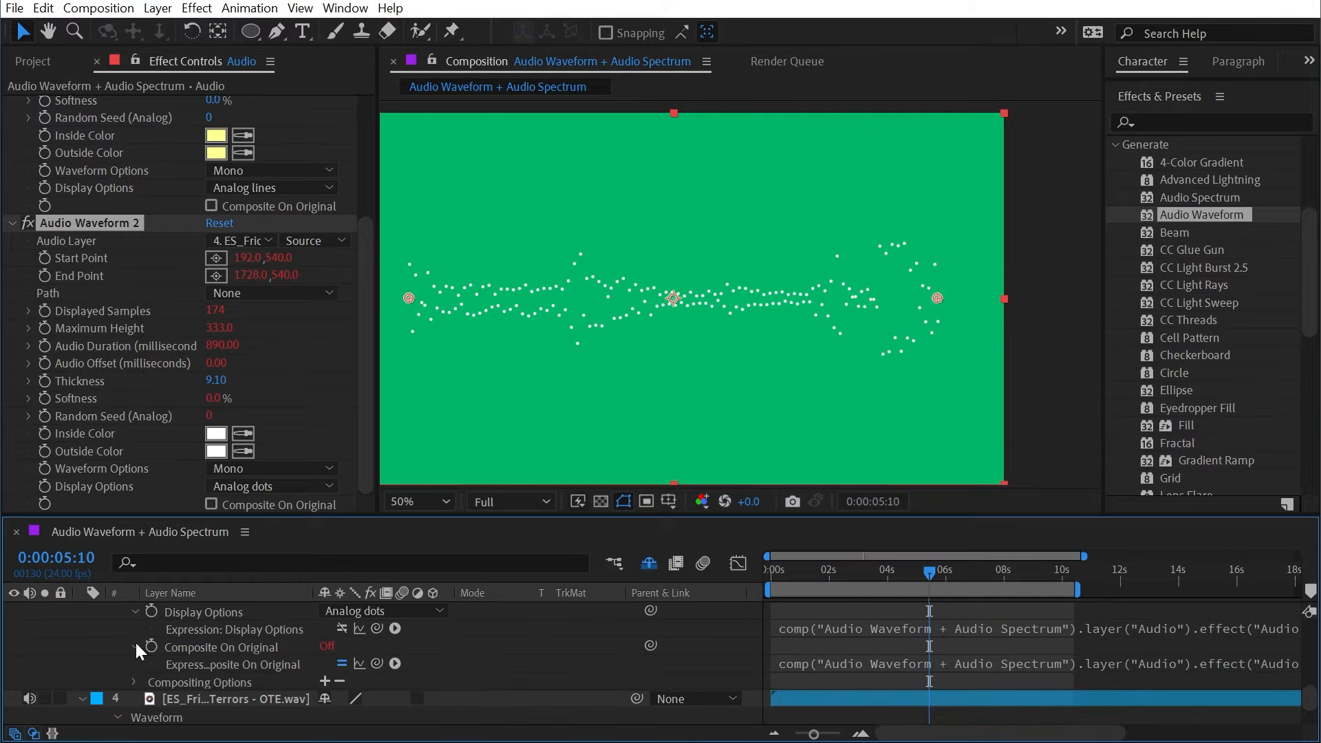
pyautogui.click(342, 664)
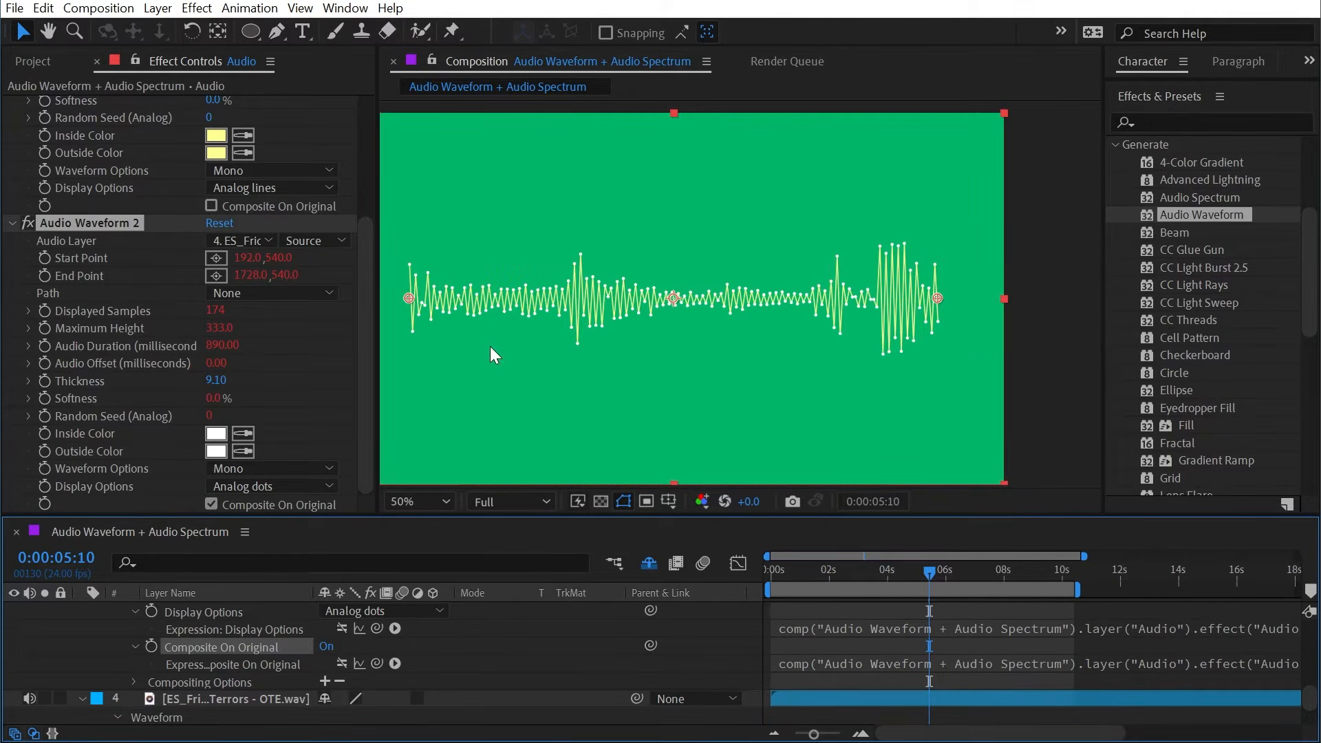
pyautogui.moveTo(219, 379); pyautogui.dragTo(242, 378)
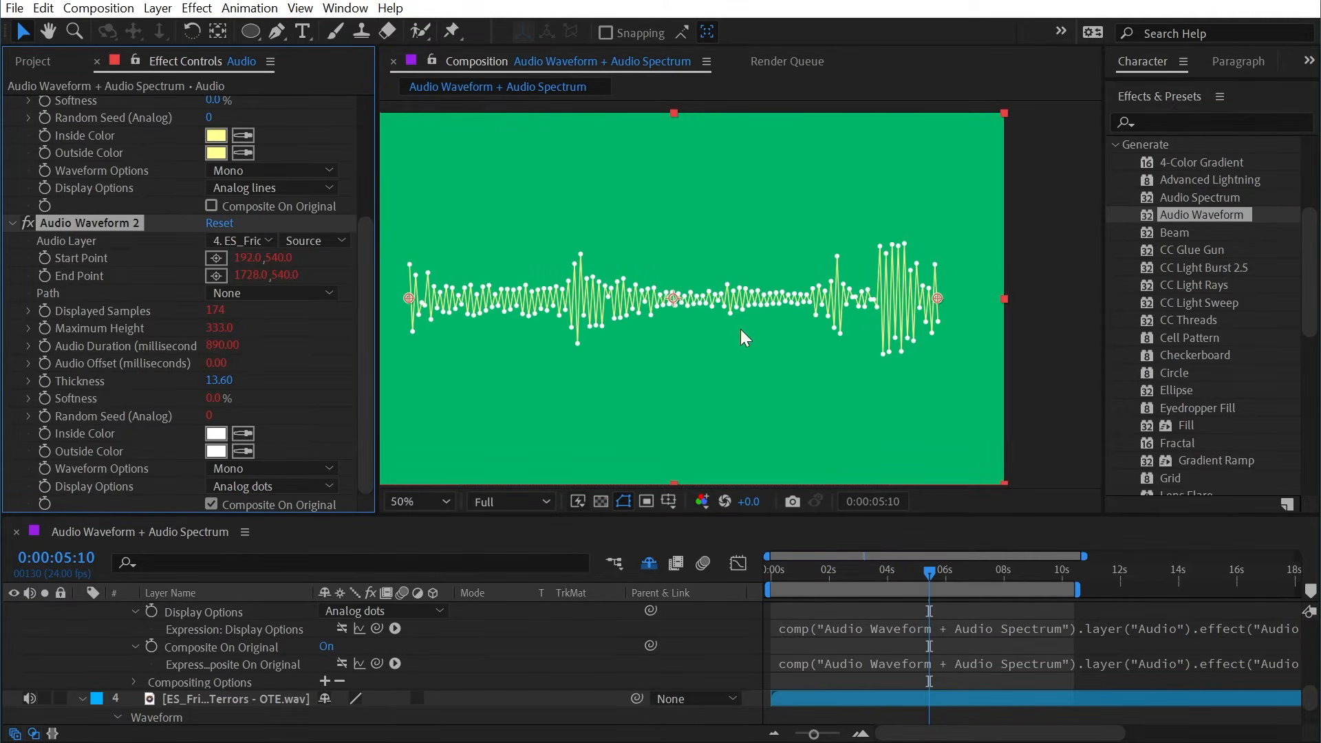
# - Move the first Audio Waveform's Start Point to 182, 588 and its End Point to 1610, 356
pyautogui.scroll(5, 143, 197)
pyautogui.click(86, 107)
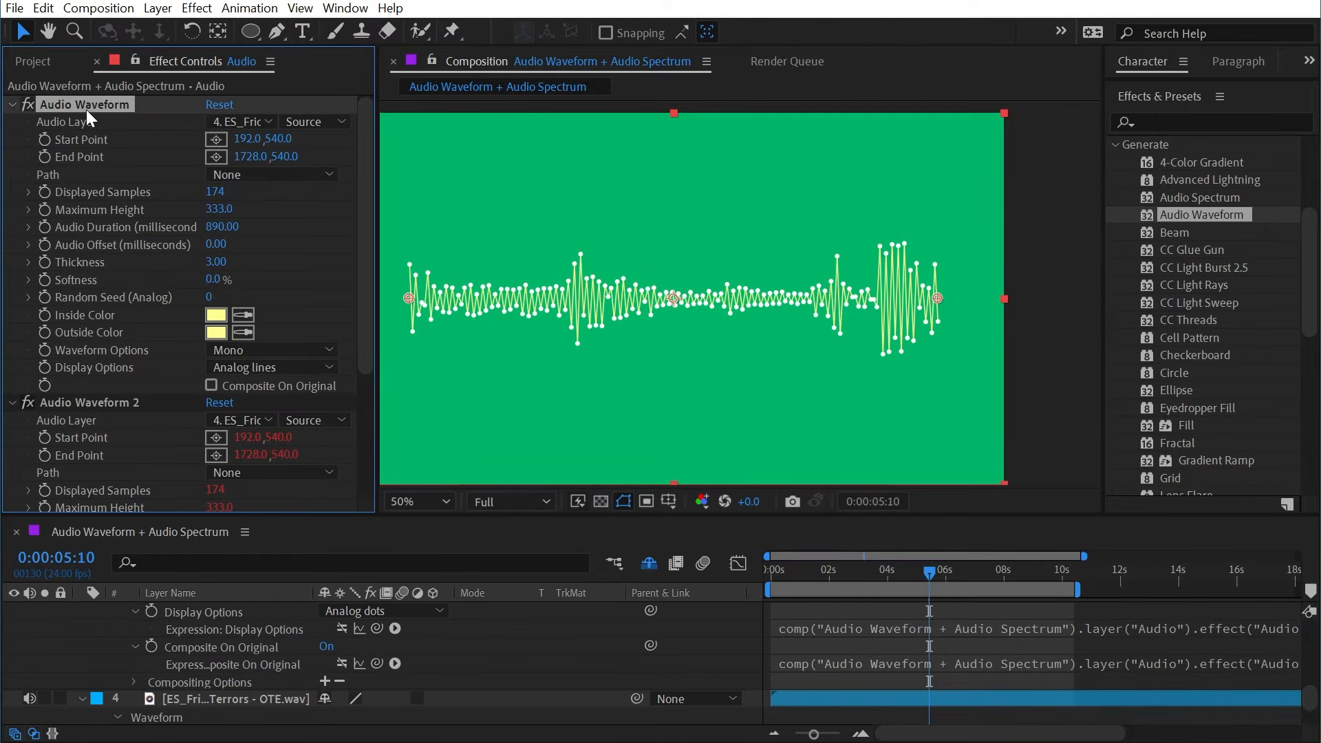
pyautogui.moveTo(408, 303)
pyautogui.mouseDown()
pyautogui.moveTo(505, 204)
pyautogui.moveTo(556, 435)
pyautogui.moveTo(456, 312)
pyautogui.moveTo(406, 315)
pyautogui.mouseUp()
pyautogui.moveTo(947, 299); pyautogui.dragTo(906, 236)
# - Set the first Audio Waveform's Displayed Samples to 131 and Maximum Height to 725, and reset its Start Point and End Point
pyautogui.moveTo(215, 191); pyautogui.dragTo(179, 191)
pyautogui.moveTo(218, 209); pyautogui.dragTo(571, 170)
pyautogui.rightClick(73, 150)
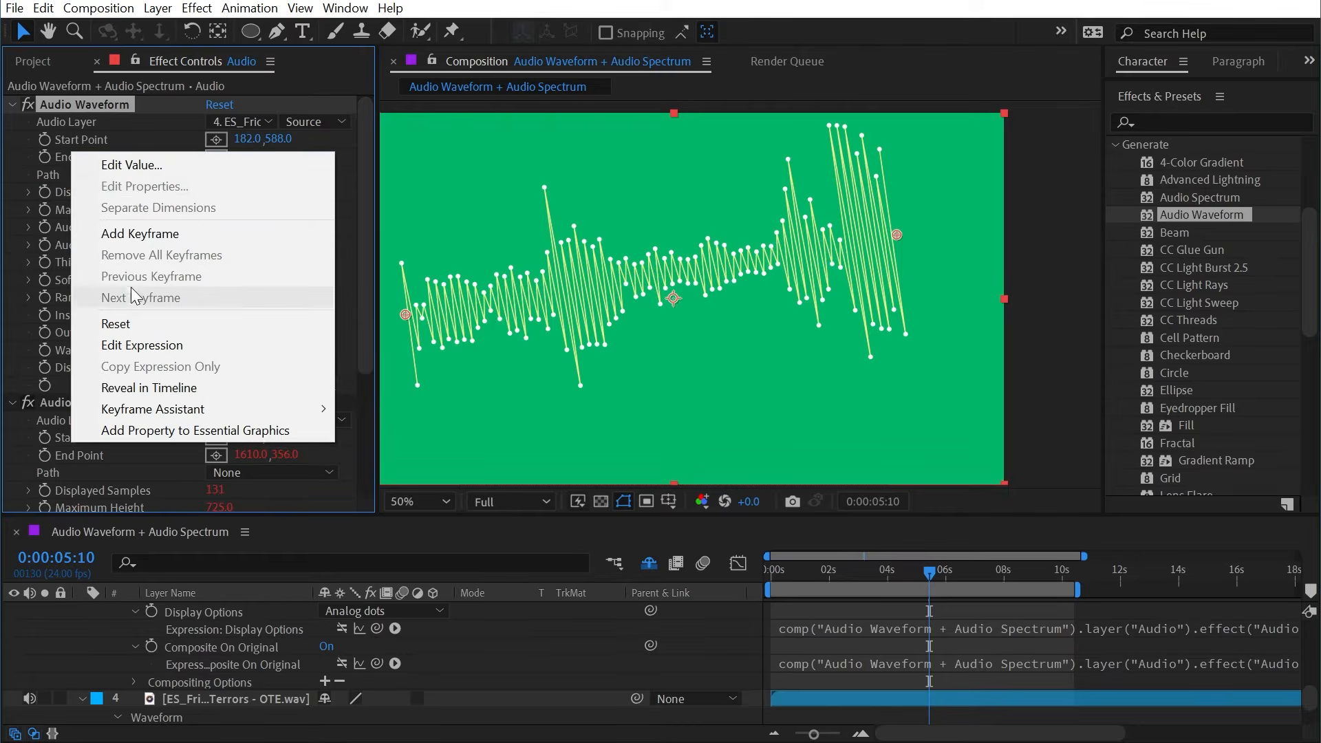
pyautogui.click(124, 310)
pyautogui.rightClick(69, 137)
pyautogui.click(127, 307)
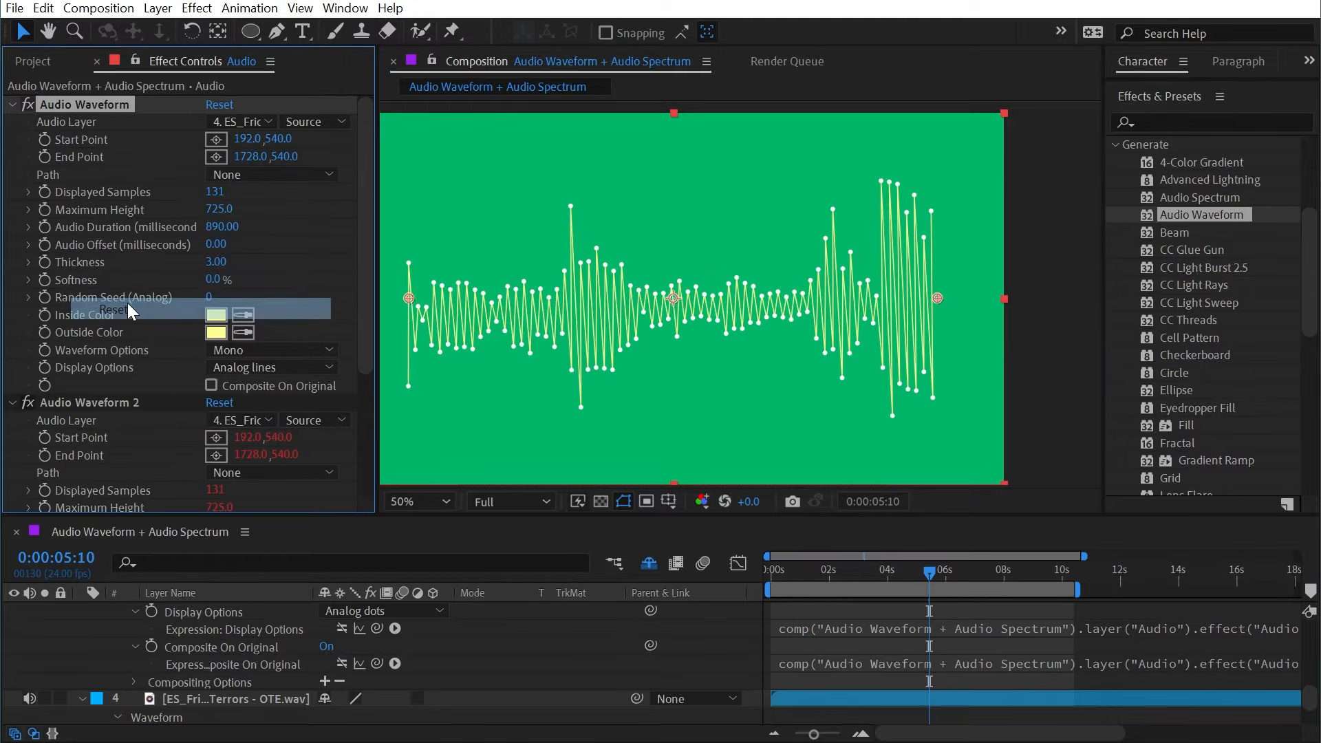
# - Collapse both Audio Waveform effects and the Audio layer's properties, and duplicate the Audio layer
pyautogui.click(12, 104)
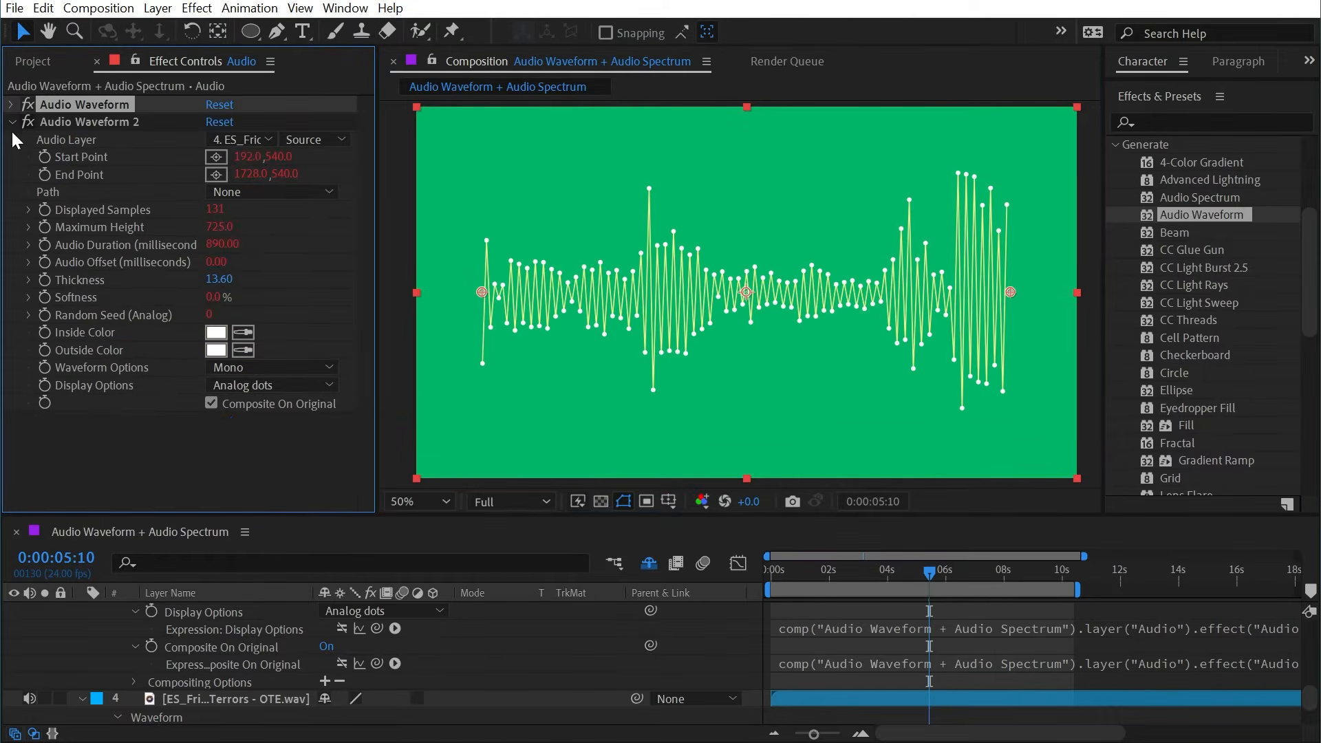
pyautogui.click(11, 122)
pyautogui.click(164, 612)
pyautogui.press('u')
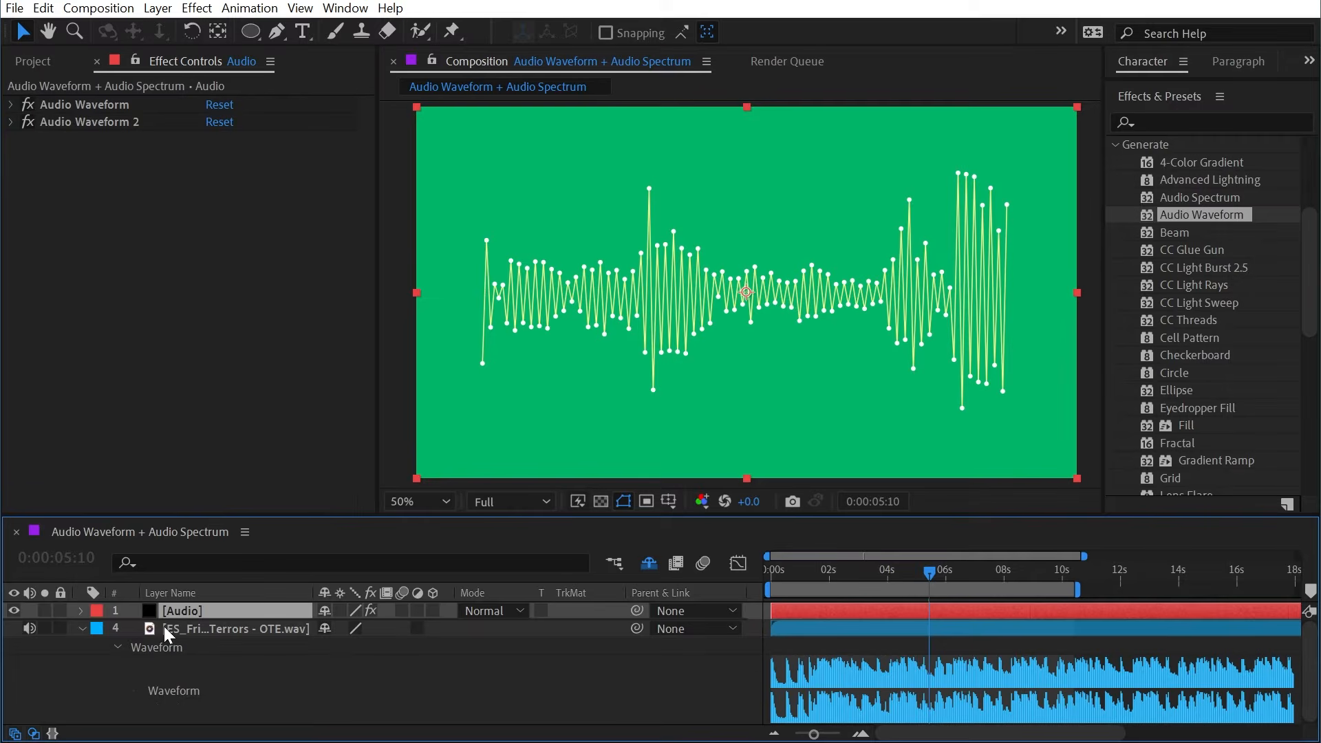
pyautogui.hotkey('ctrl', 'd')
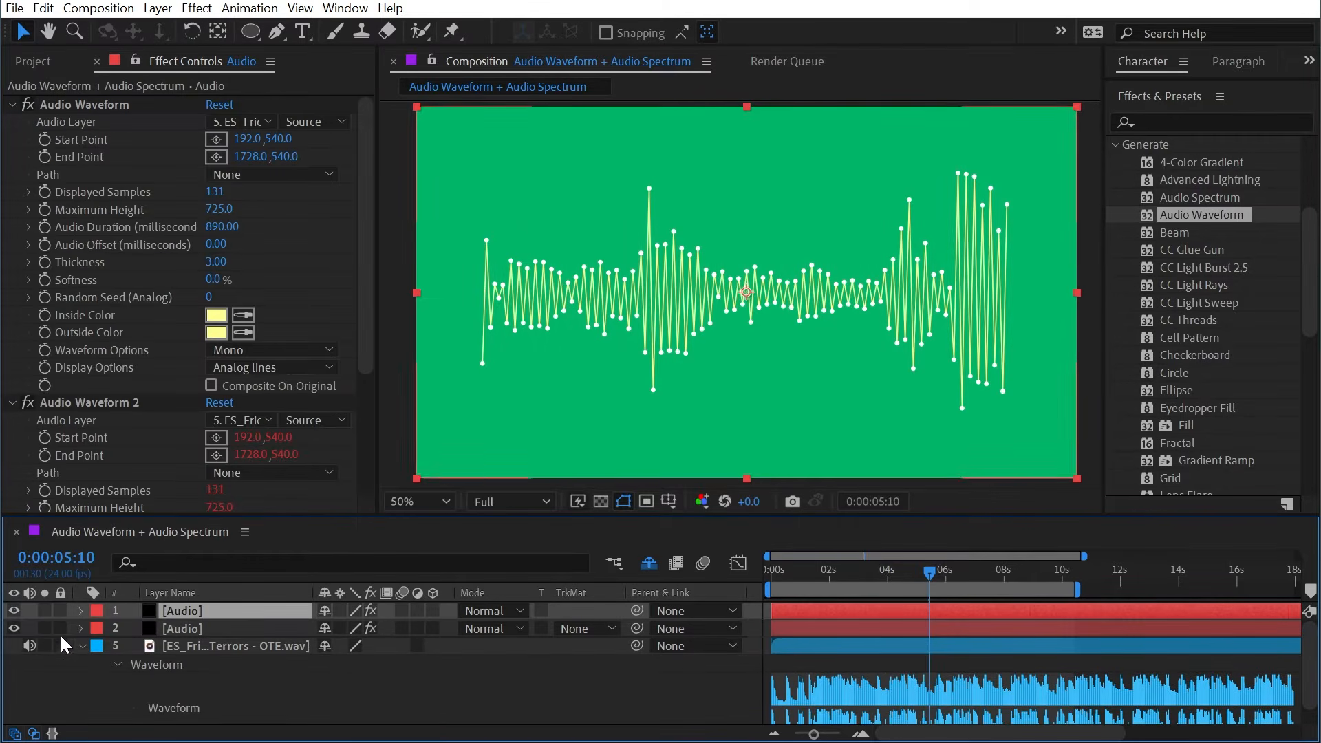
# - Hide the original Audio layer and delete both Audio Waveform effects from the duplicate
pyautogui.click(117, 403)
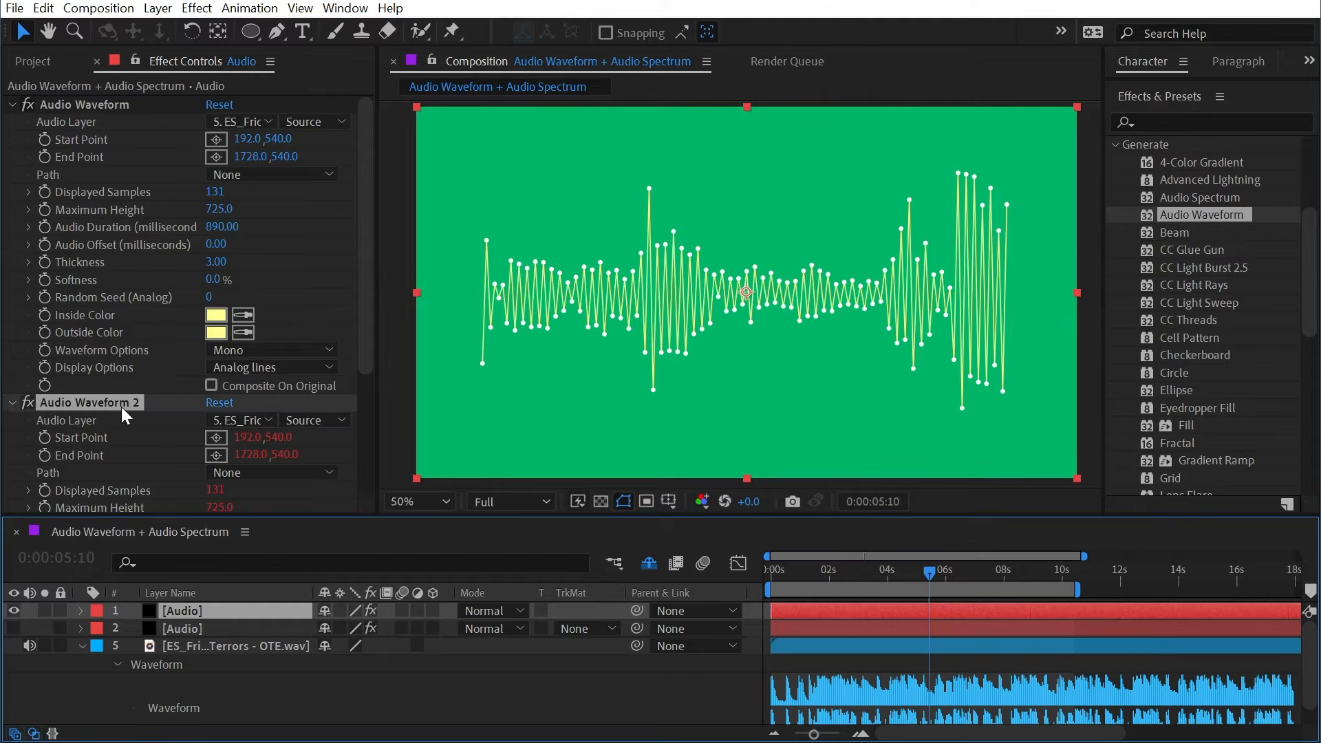
pyautogui.keyDown('shift'); pyautogui.click(84, 107); pyautogui.keyUp('shift')
pyautogui.press('Delete')
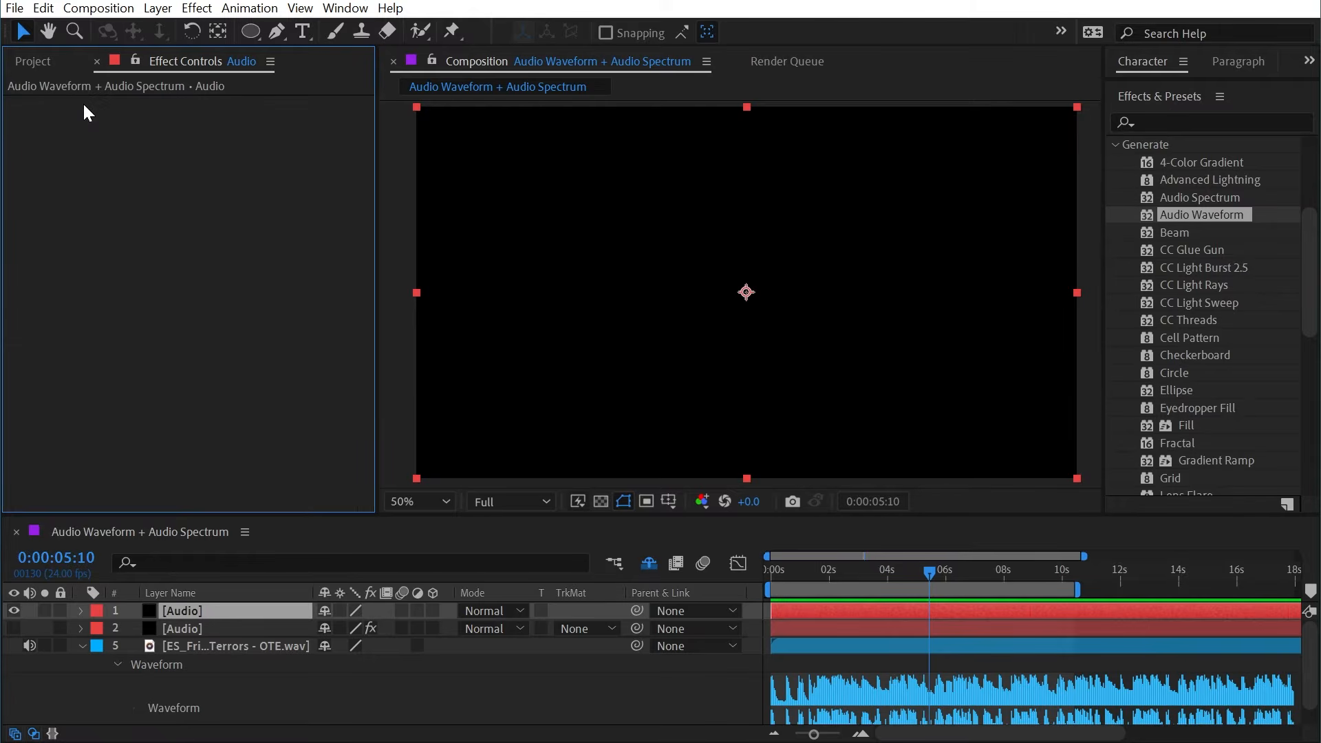
# - Apply Audio Spectrum to the duplicated Audio layer with ES_Friday Night Terrors - OTE.wav as its Audio Layer
pyautogui.moveTo(1188, 200); pyautogui.dragTo(808, 268)
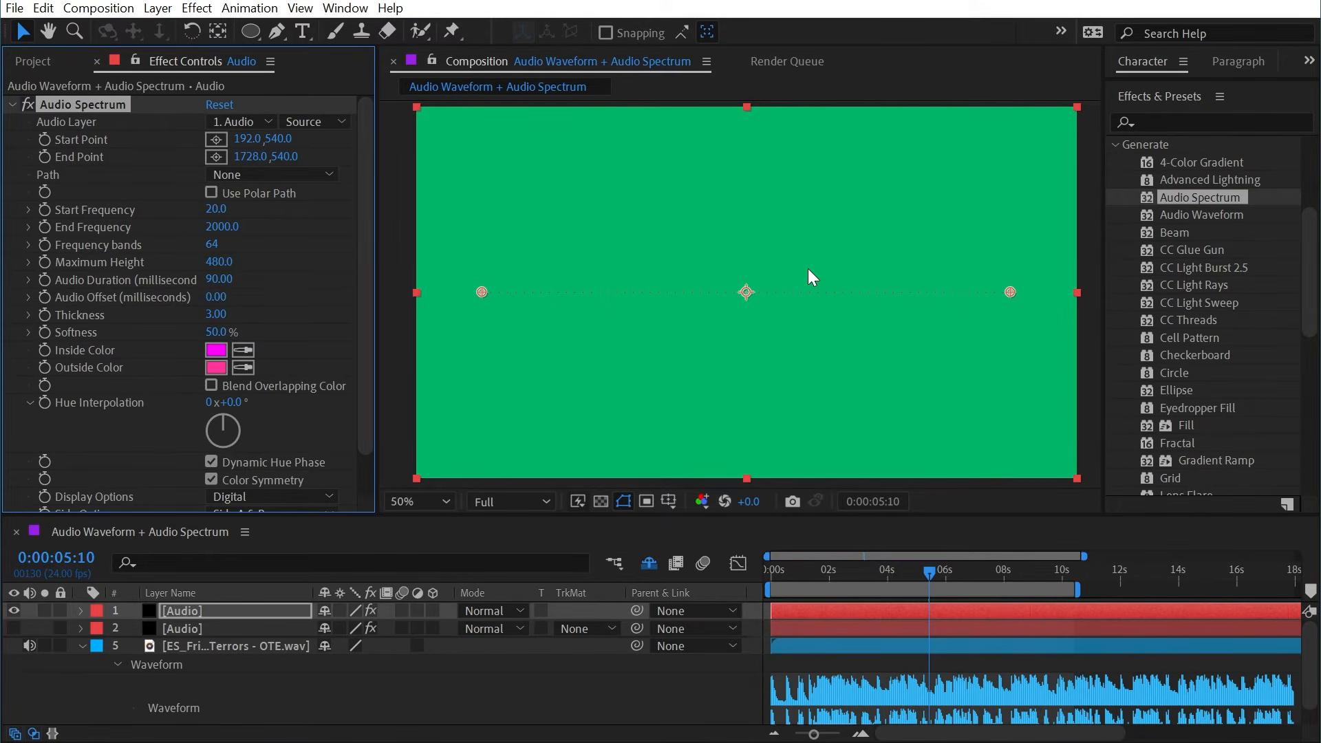
pyautogui.click(250, 121)
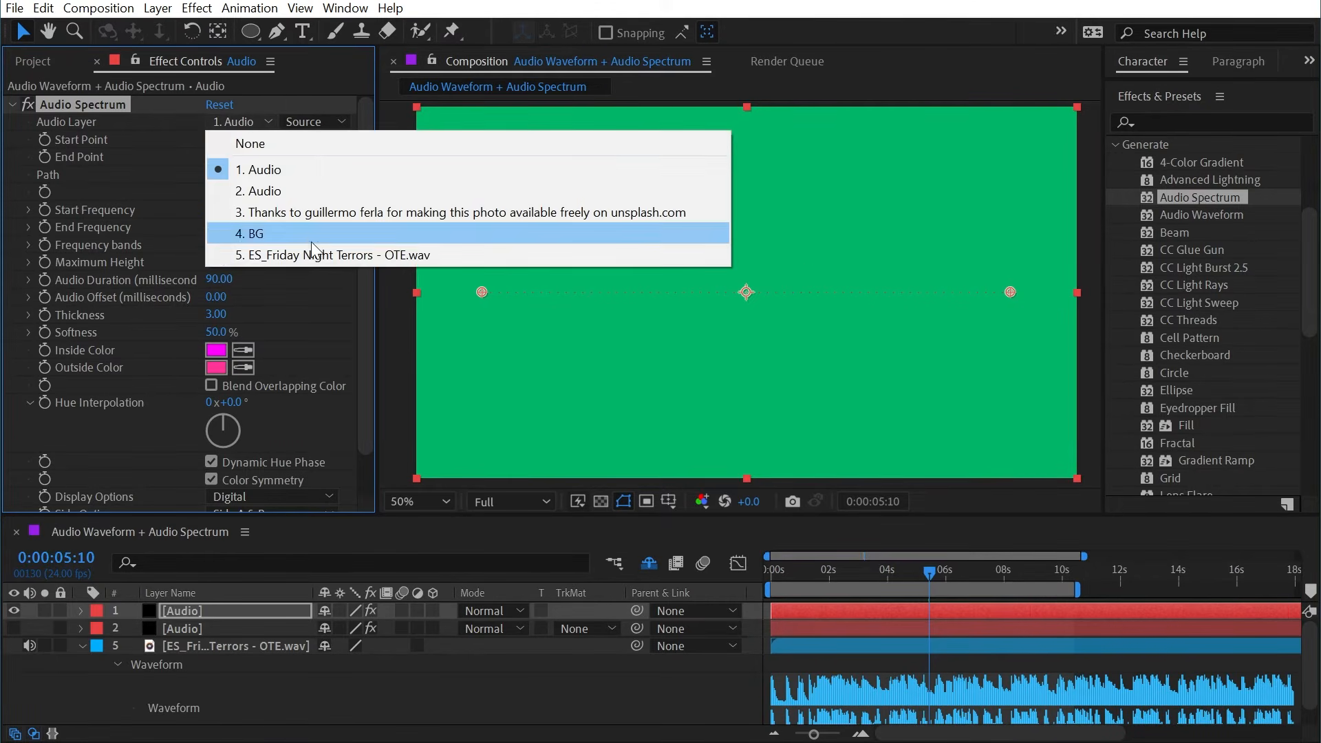
pyautogui.click(325, 255)
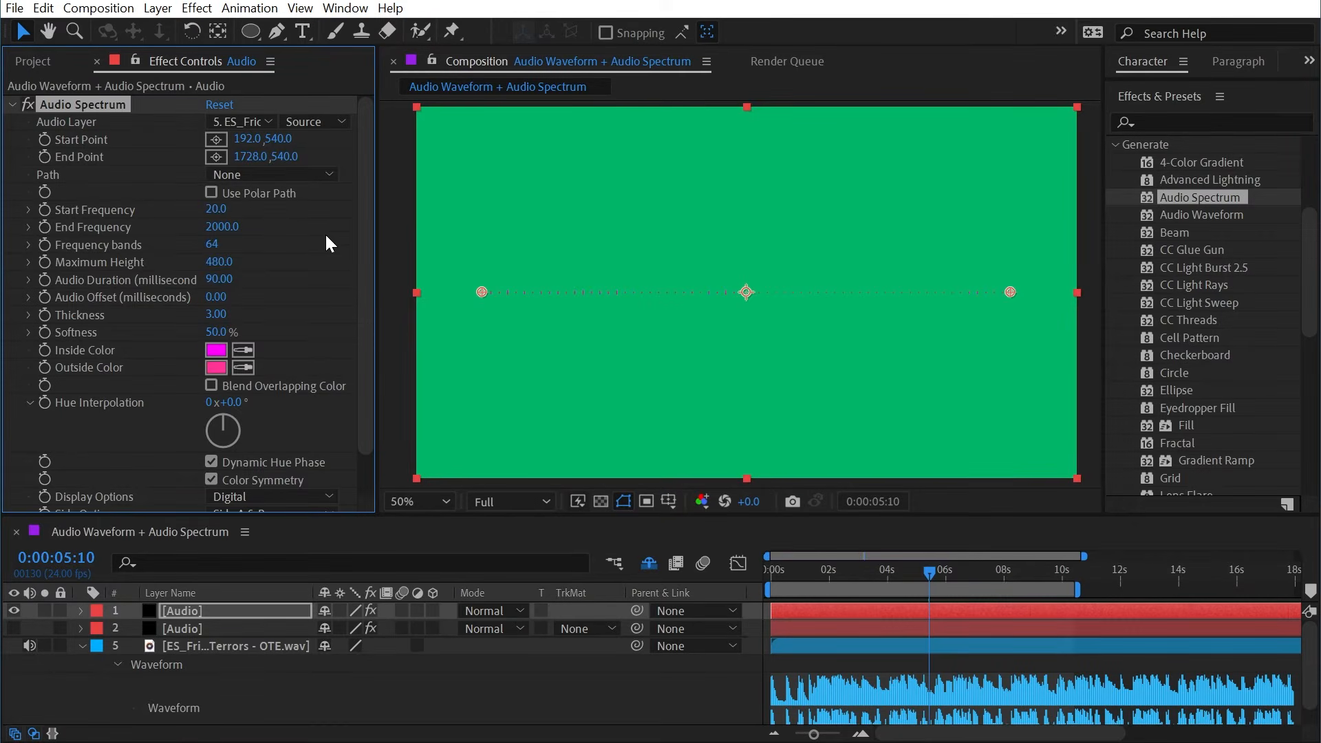
# - Match the Audio Spectrum's Inside Color and Outside Color to the light yellow used by the hidden layer's first Audio Waveform
pyautogui.click(193, 629)
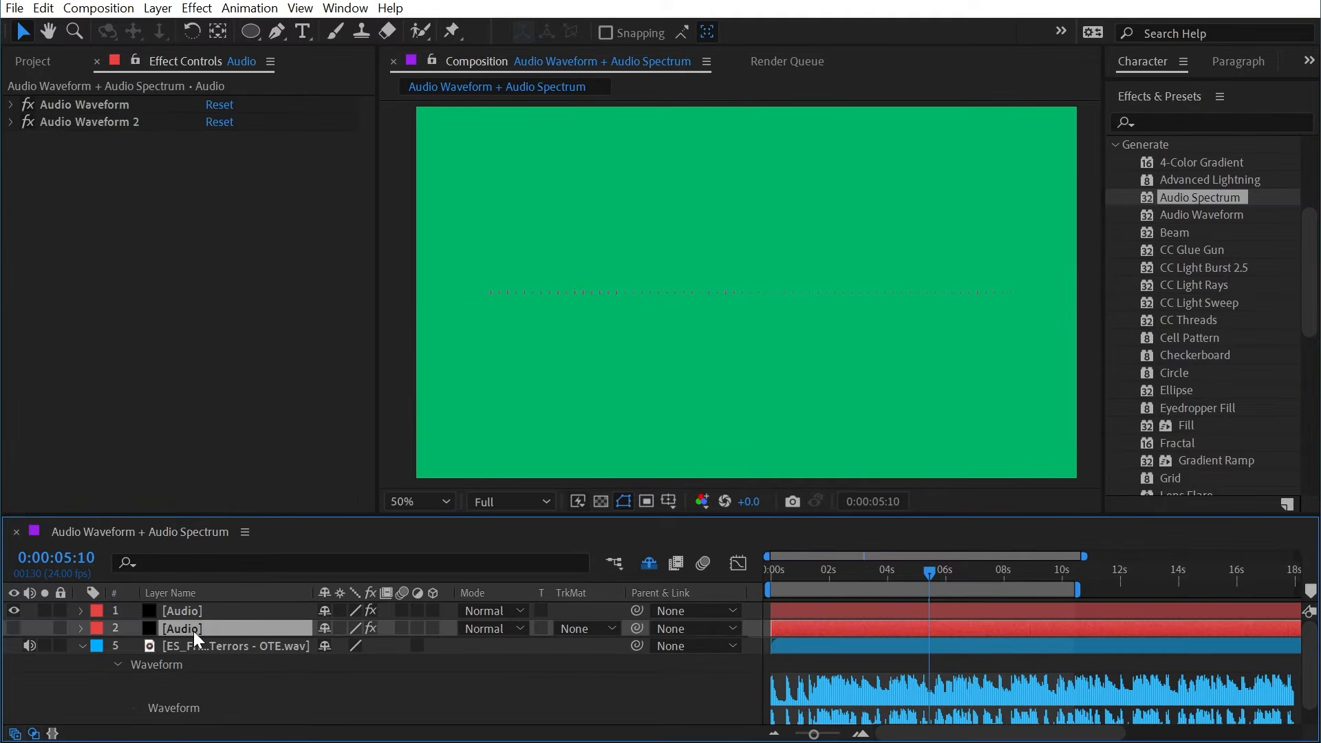
pyautogui.click(11, 105)
pyautogui.click(218, 315)
pyautogui.click(1243, 264)
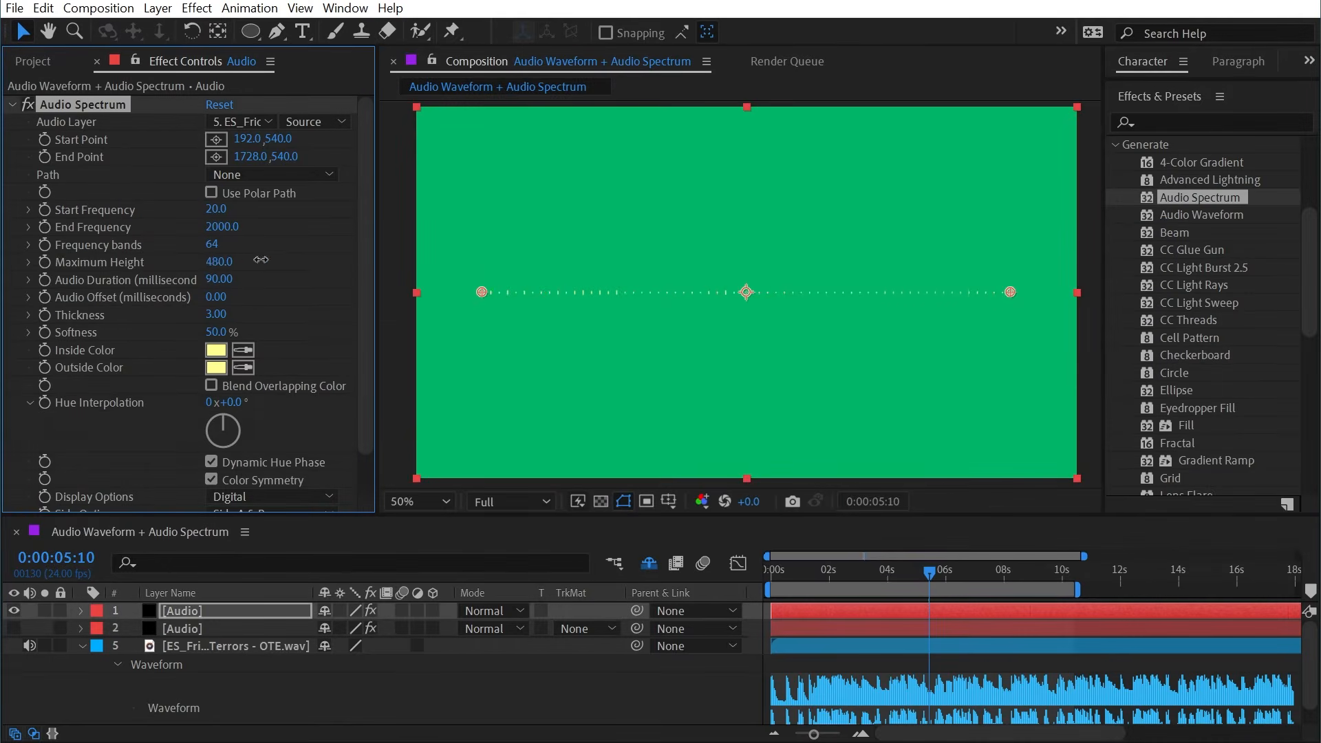
# - Set the Audio Spectrum's Thickness to 13.20 and Softness to 0%, and adjust its Maximum Height to 1990 at 0:00:04:06
pyautogui.moveTo(260, 259); pyautogui.dragTo(784, 253)
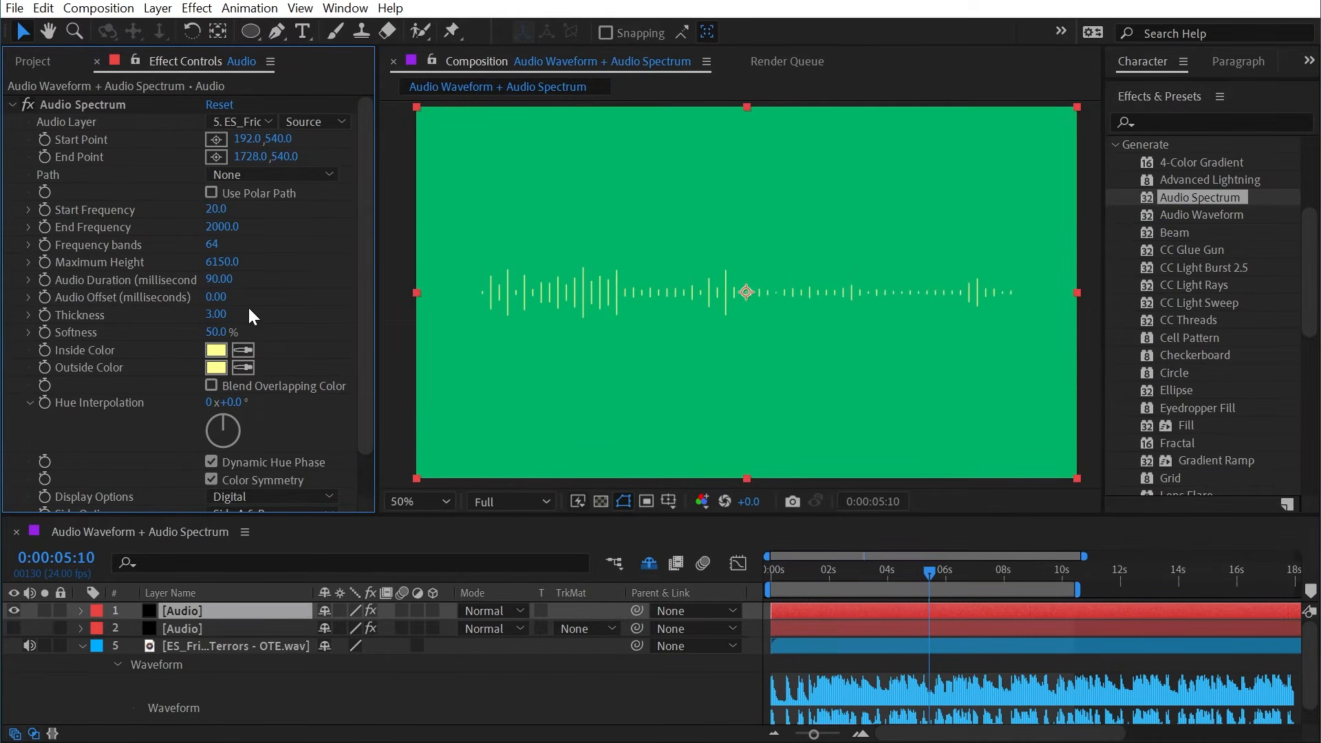
pyautogui.moveTo(227, 322); pyautogui.dragTo(313, 303)
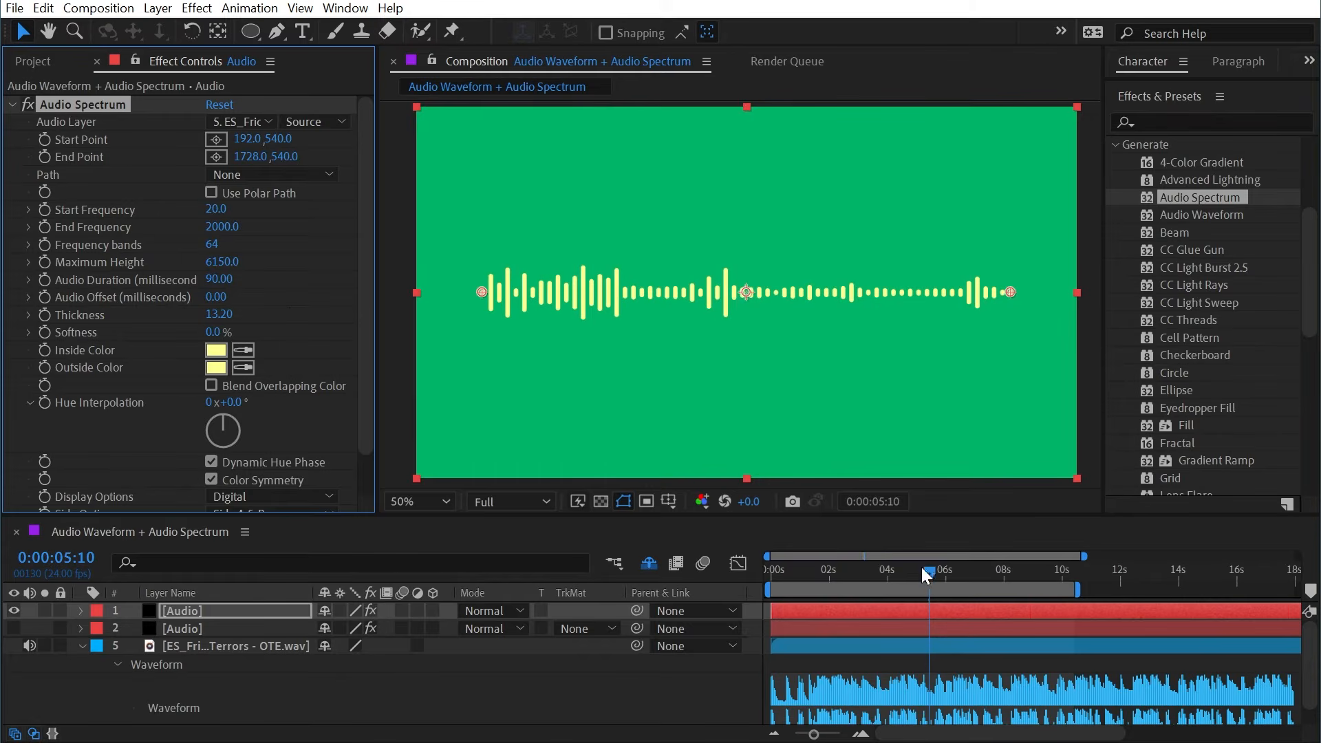
pyautogui.moveTo(922, 574); pyautogui.dragTo(895, 579)
pyautogui.moveTo(222, 261); pyautogui.dragTo(193, 262)
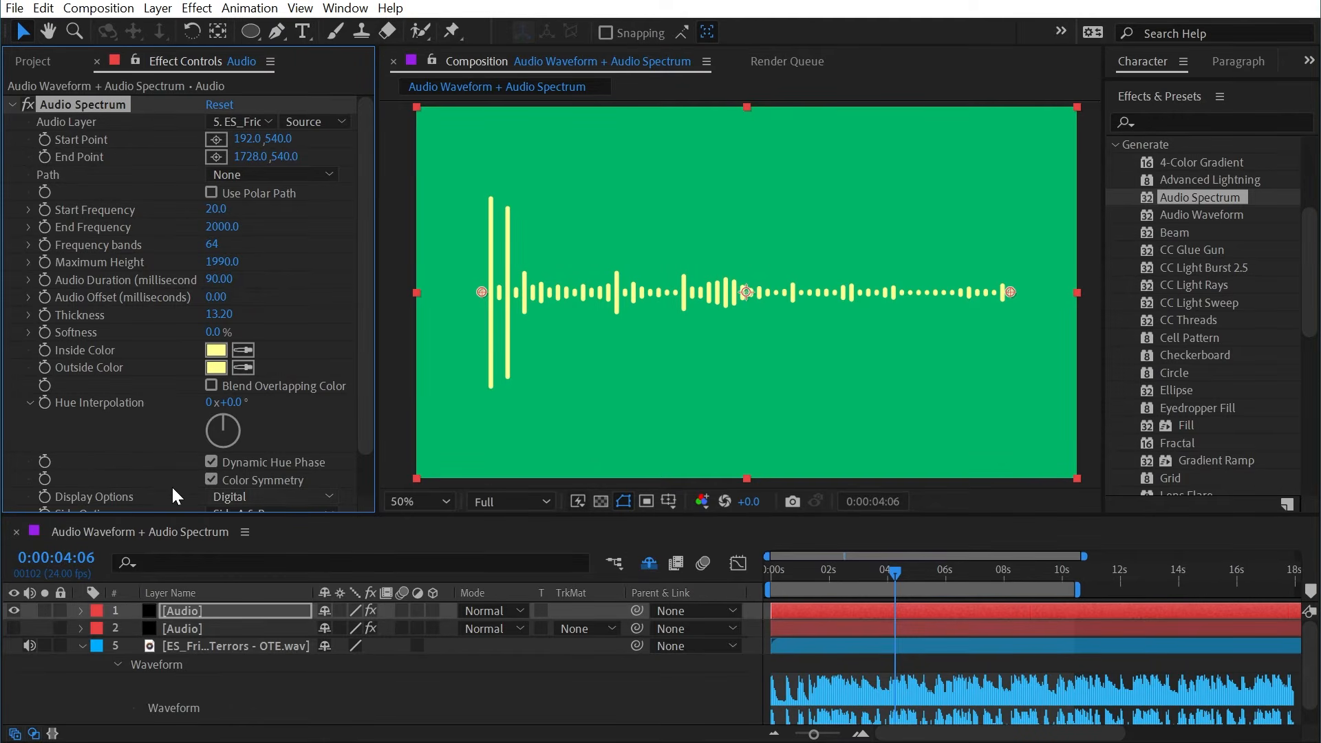
# - Try the Analog lines and Analog dots display options on the Audio Spectrum and return it to Digital
pyautogui.scroll(-1, 143, 456)
pyautogui.click(236, 452)
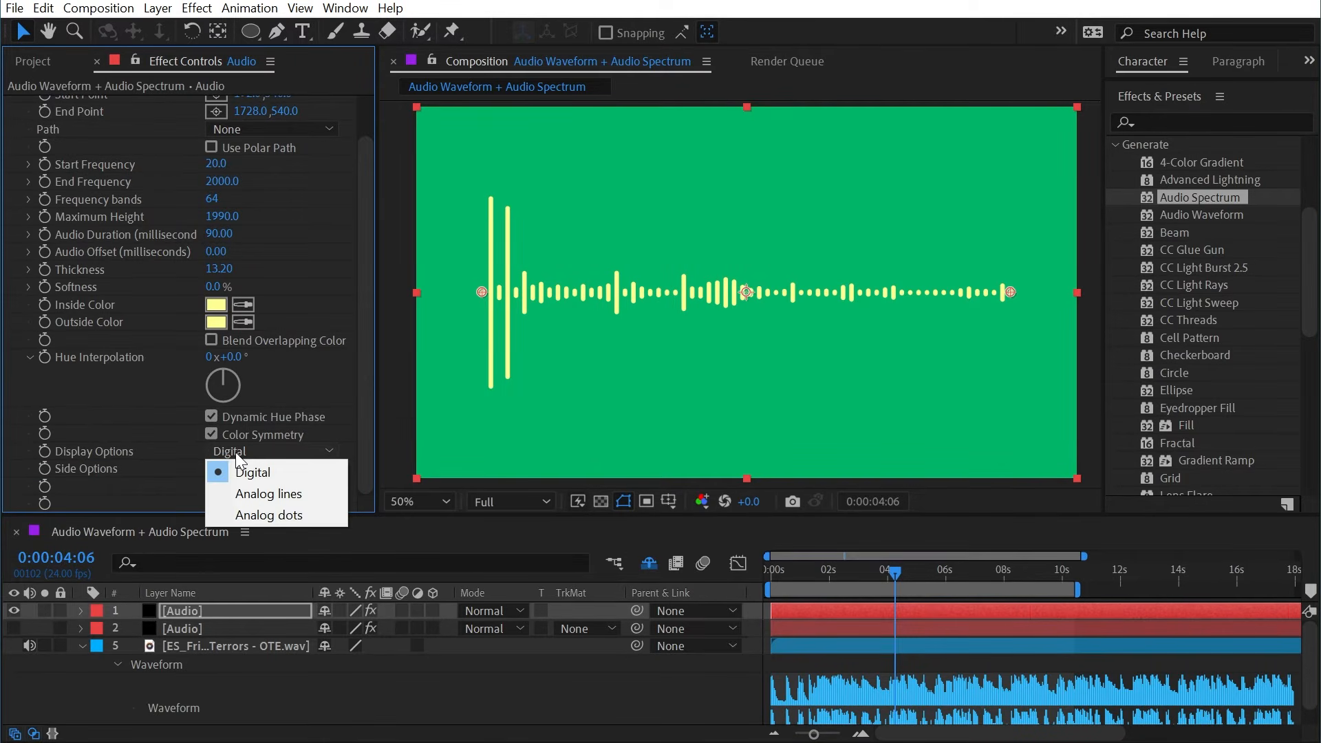
pyautogui.click(270, 493)
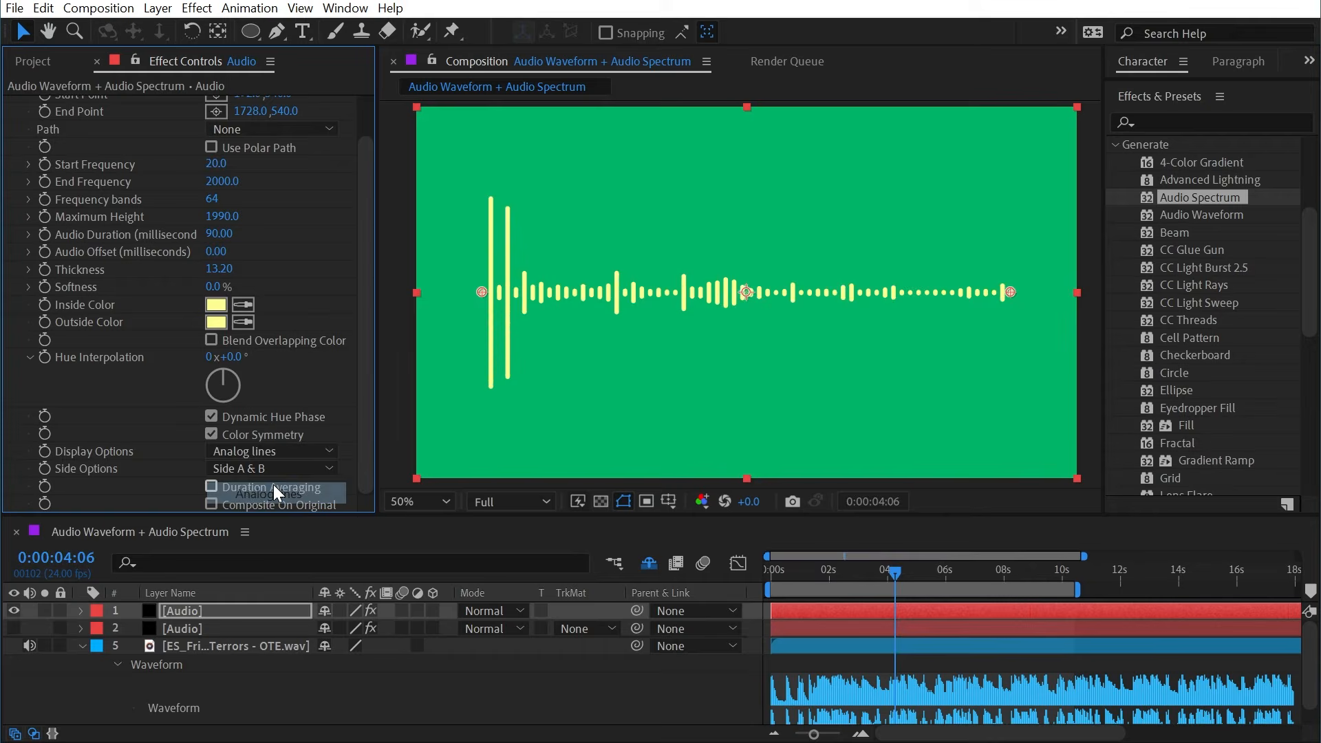
pyautogui.click(260, 453)
pyautogui.click(293, 515)
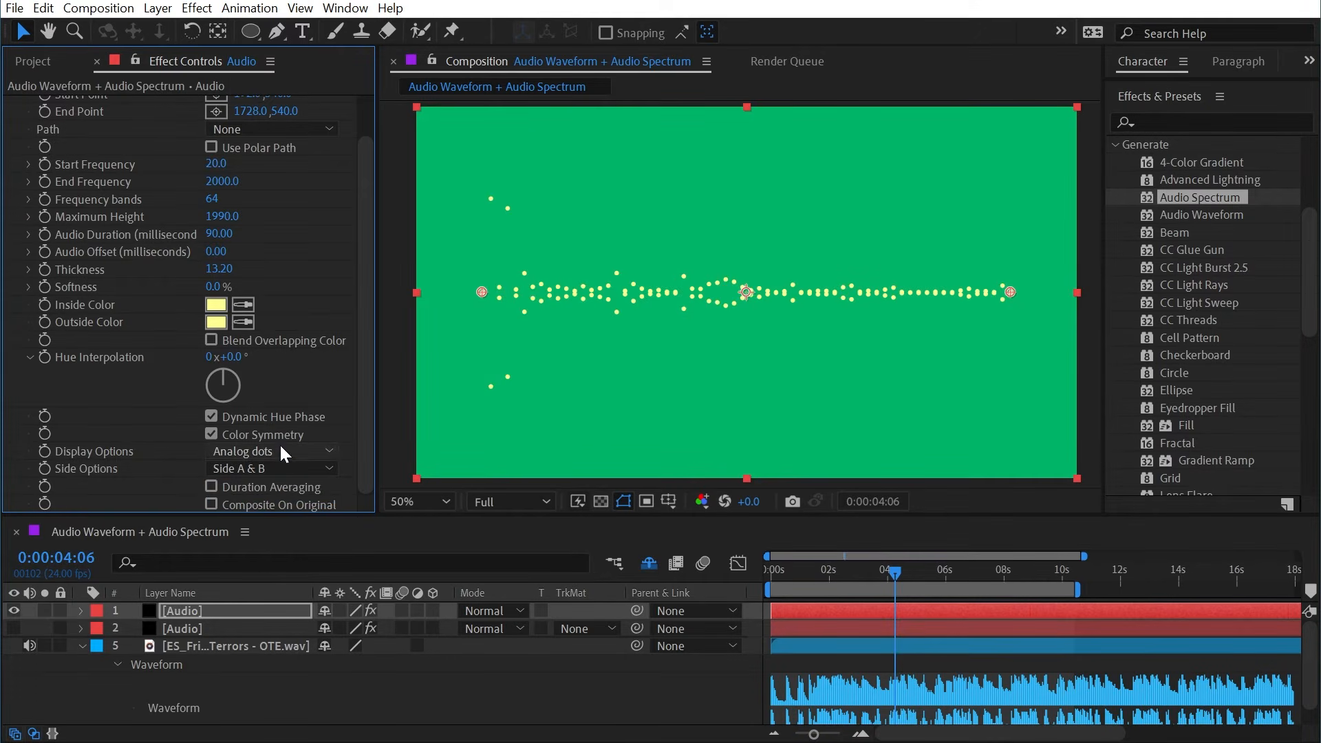
pyautogui.click(280, 444)
pyautogui.click(280, 466)
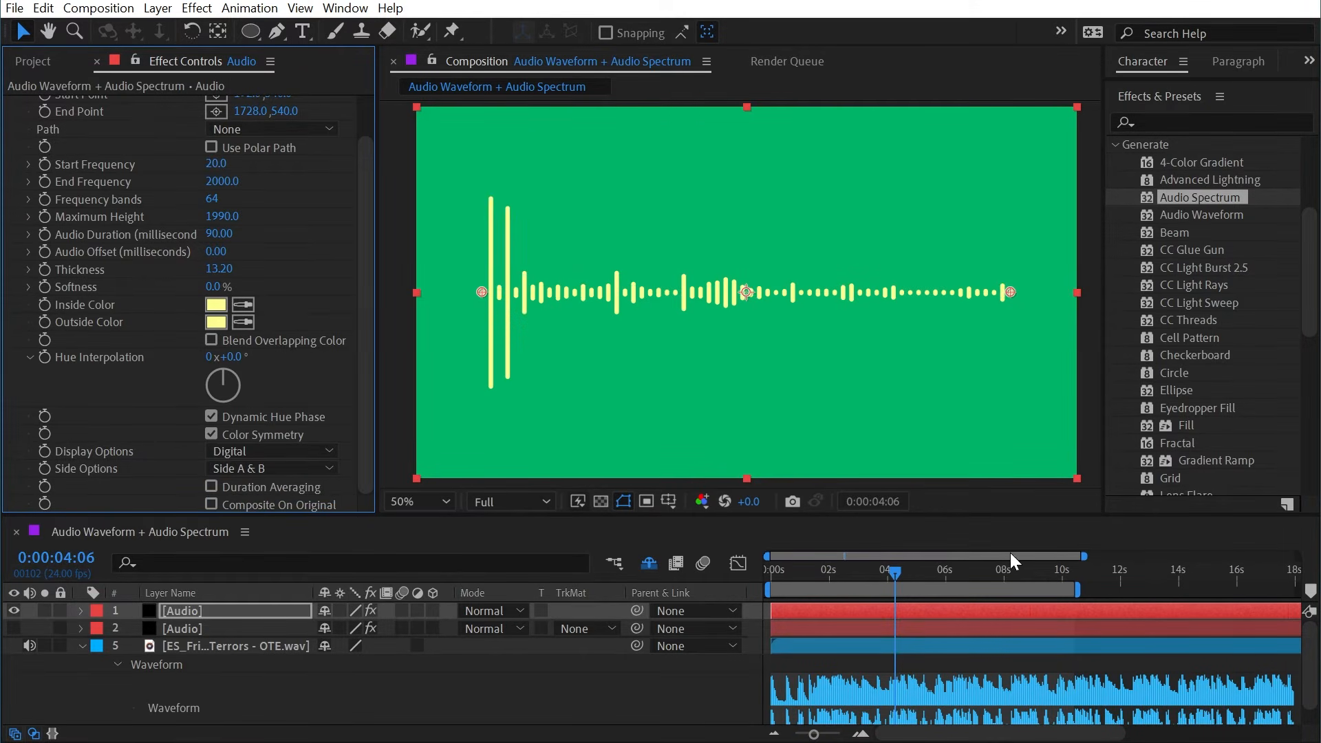
# - Preview the spectrum animation from the start and examine individual frames up to 0:00:02:11
pyautogui.moveTo(878, 575); pyautogui.dragTo(773, 572)
pyautogui.press('space')
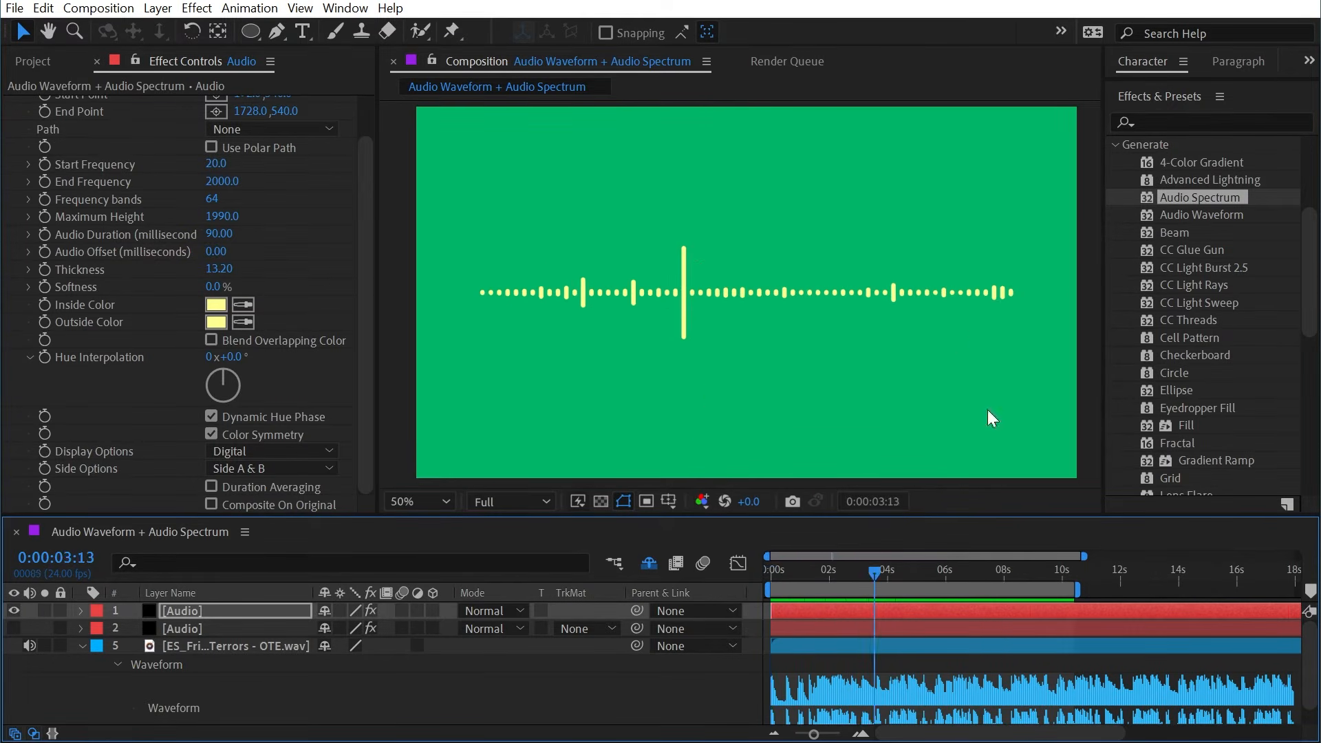
pyautogui.press('space')
pyautogui.click(824, 574)
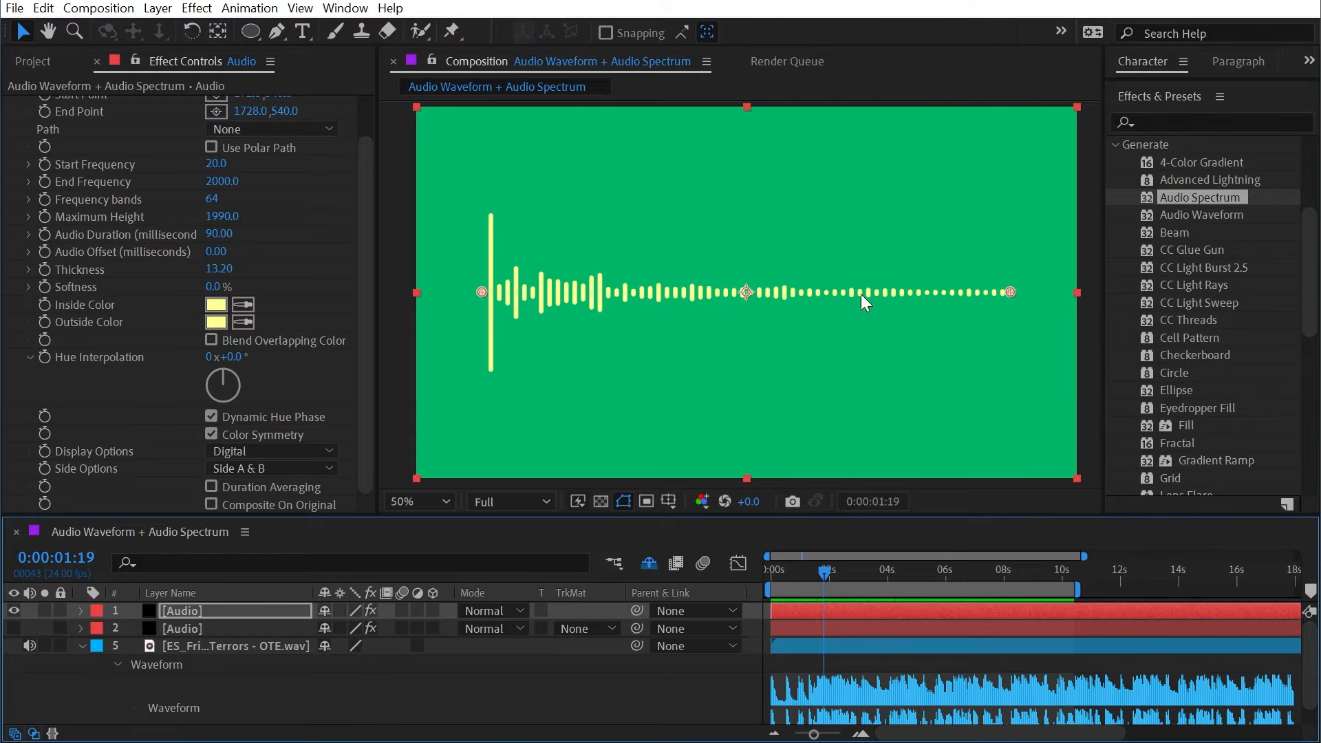
pyautogui.moveTo(837, 571)
pyautogui.mouseDown()
pyautogui.moveTo(853, 571)
pyautogui.moveTo(841, 569)
pyautogui.mouseUp()
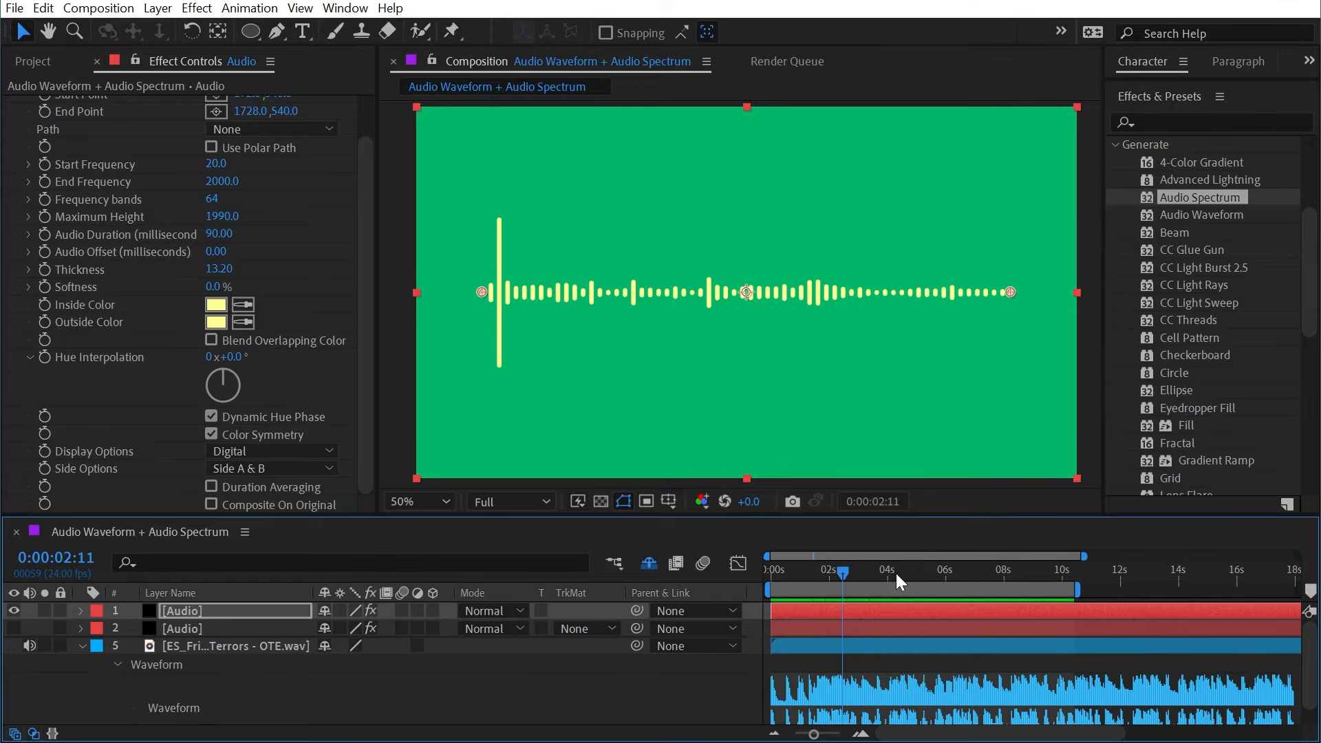
# - Examine the spectrum at individual frames, including 0:00:01:15, 0:00:00:12, 0:00:05:03 and 0:00:02:05
pyautogui.moveTo(824, 576); pyautogui.dragTo(821, 581)
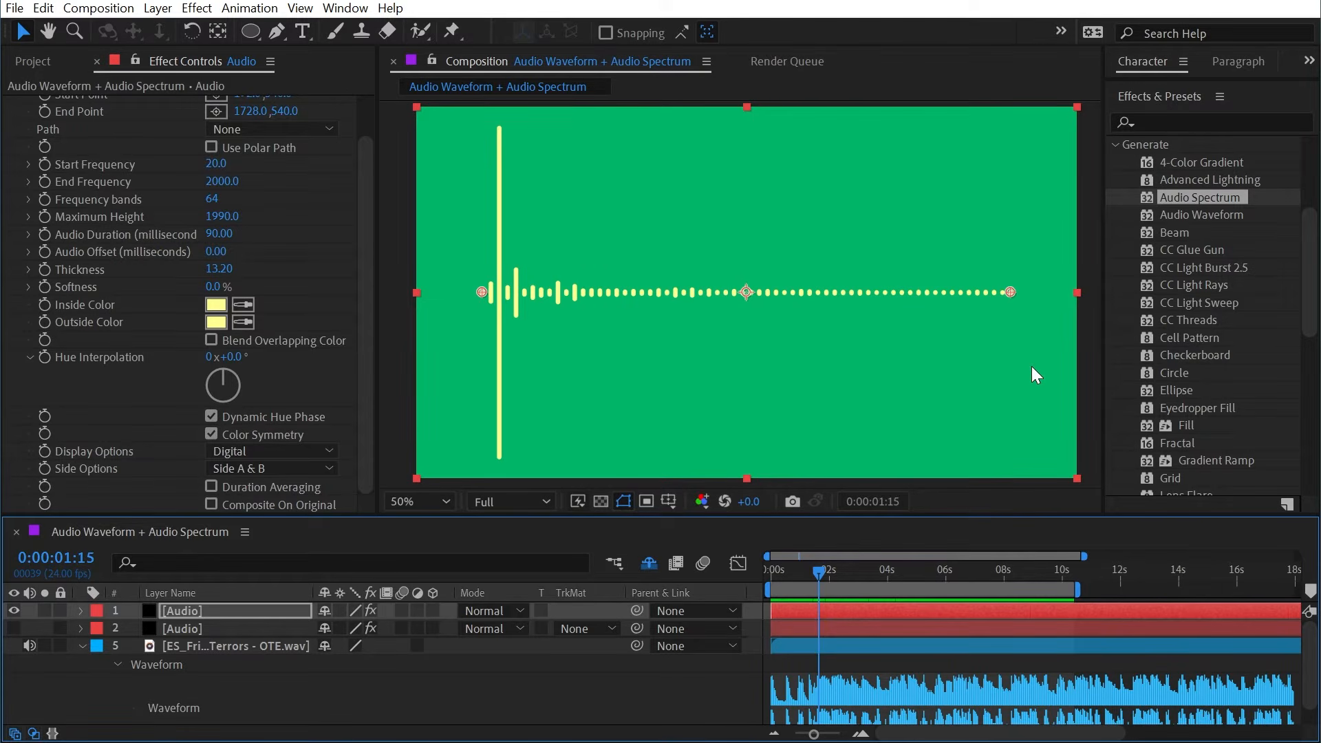
pyautogui.moveTo(784, 566)
pyautogui.mouseDown()
pyautogui.moveTo(771, 574)
pyautogui.moveTo(786, 577)
pyautogui.mouseUp()
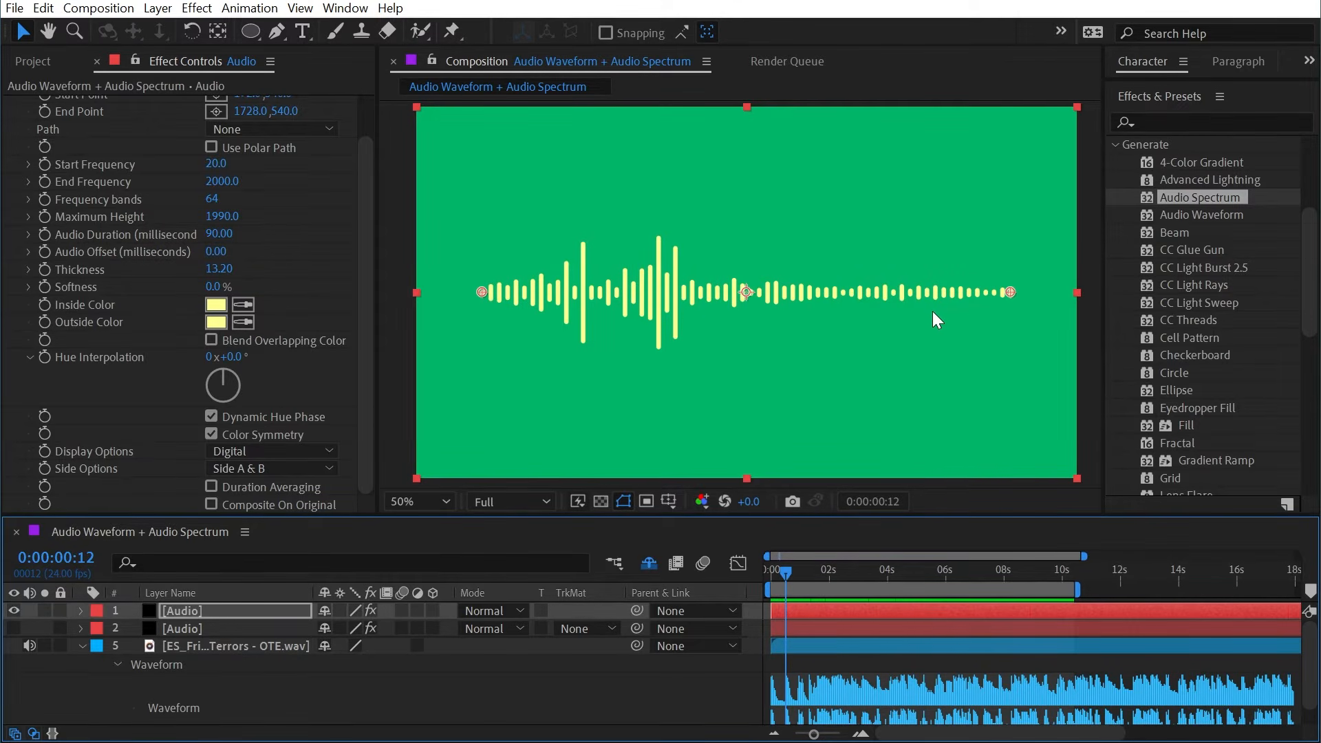
pyautogui.moveTo(851, 568); pyautogui.dragTo(919, 587)
pyautogui.scroll(2, 114, 226)
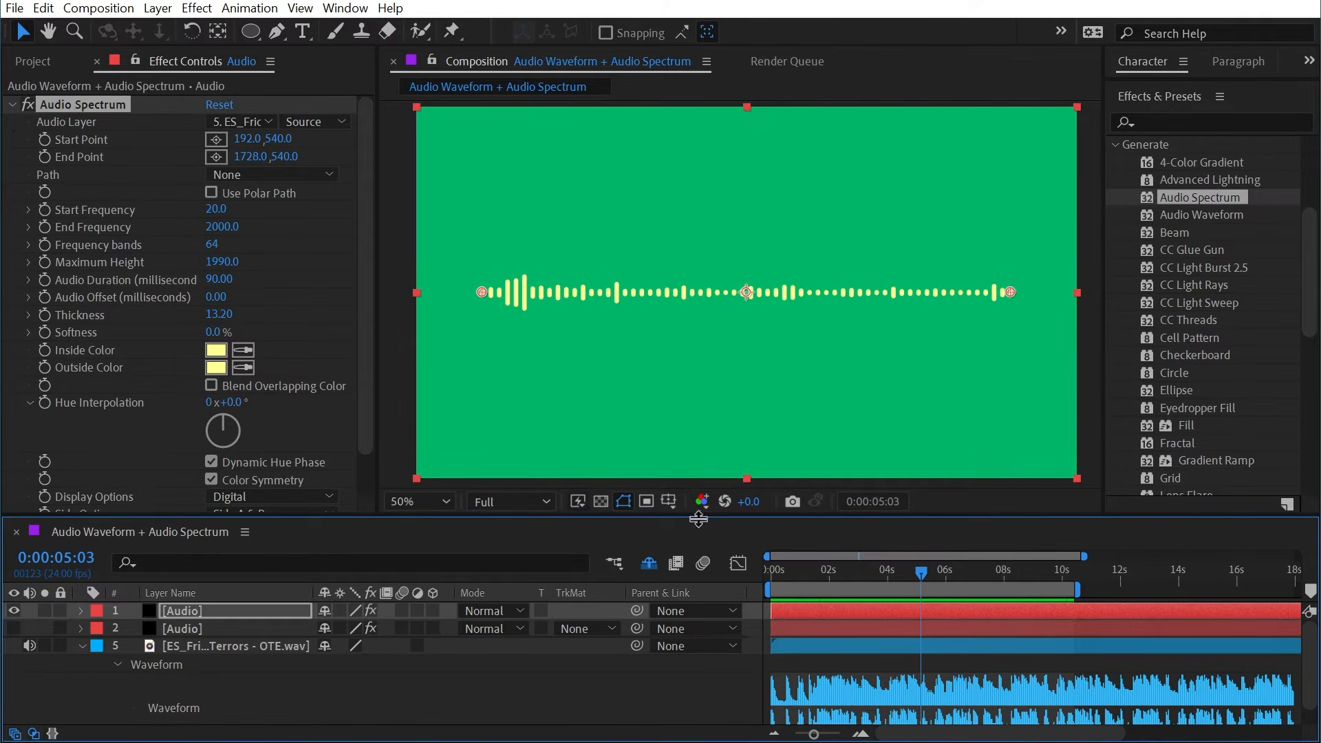
pyautogui.moveTo(838, 580)
pyautogui.mouseDown()
pyautogui.moveTo(825, 583)
pyautogui.moveTo(835, 583)
pyautogui.mouseUp()
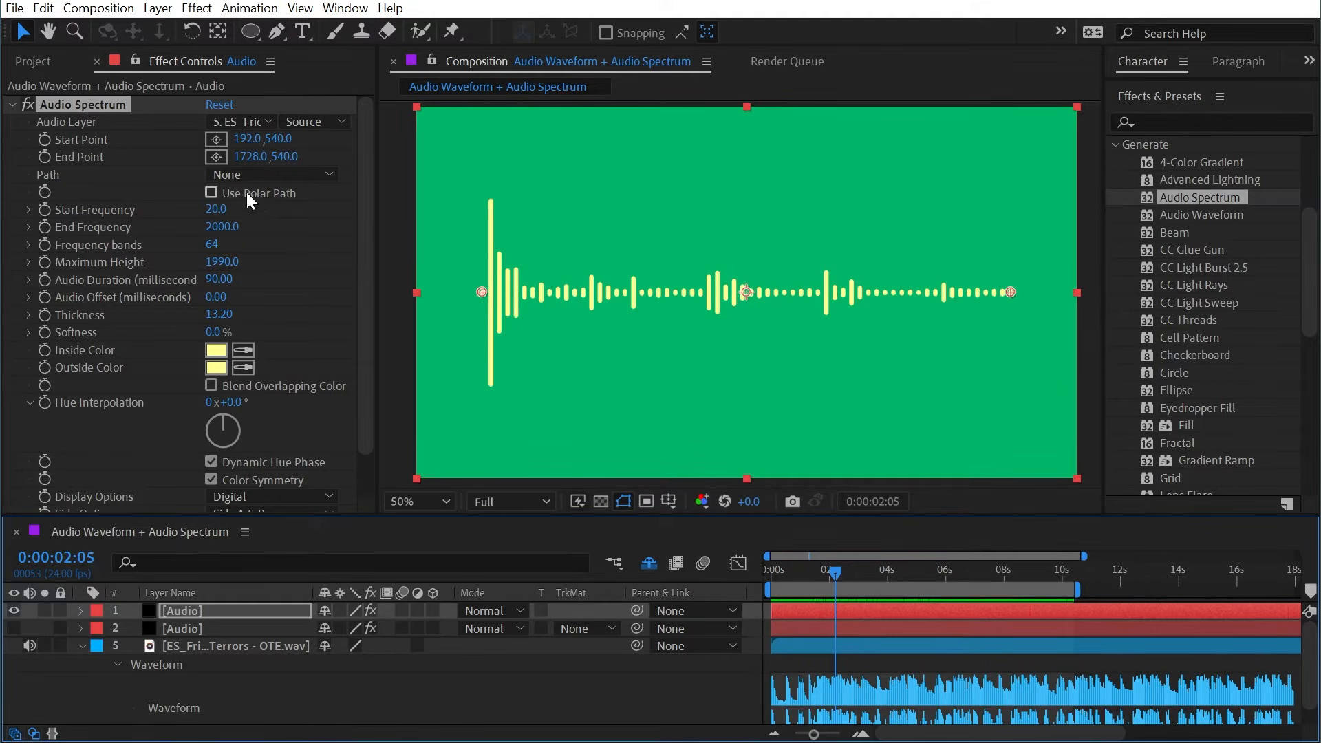
# - Draw a circular mask on the spectrum layer, set its mode to None, and assign it as the Audio Spectrum's Path
pyautogui.click(256, 33)
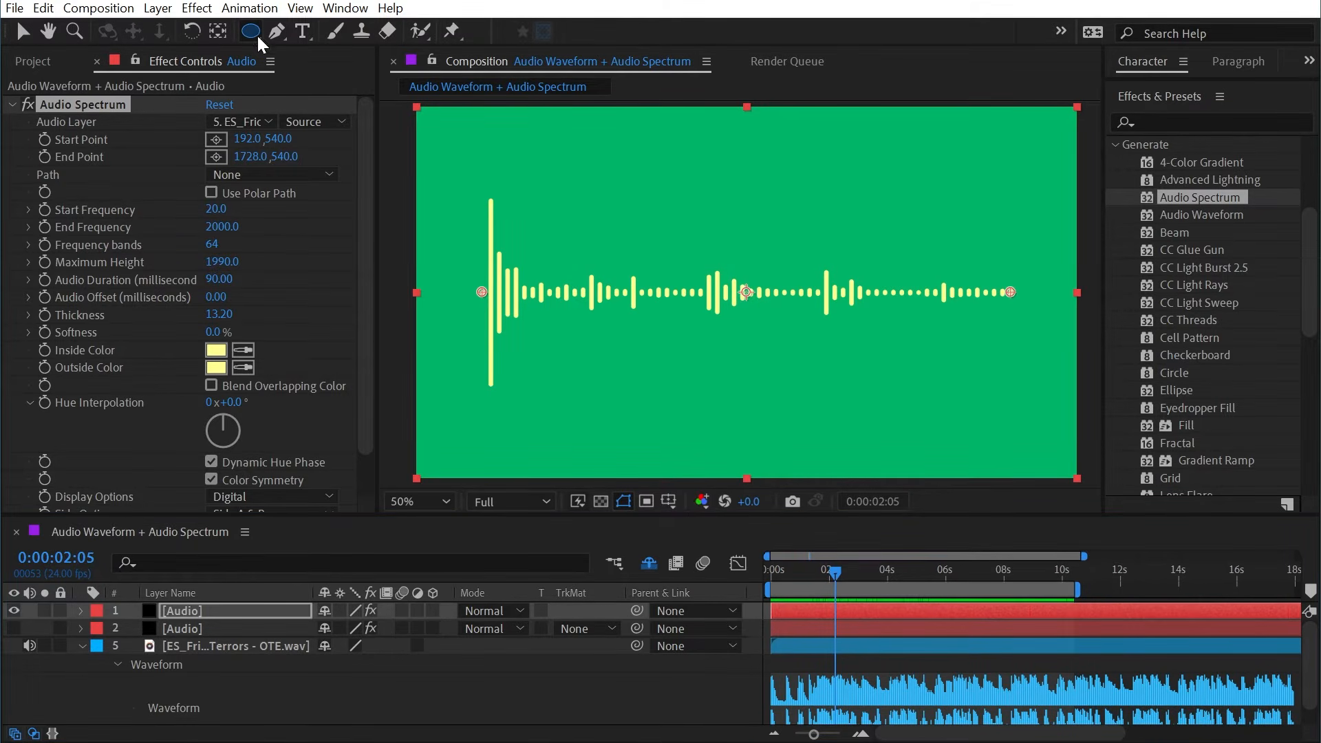
pyautogui.moveTo(584, 172); pyautogui.dragTo(904, 343)
pyautogui.click(351, 646)
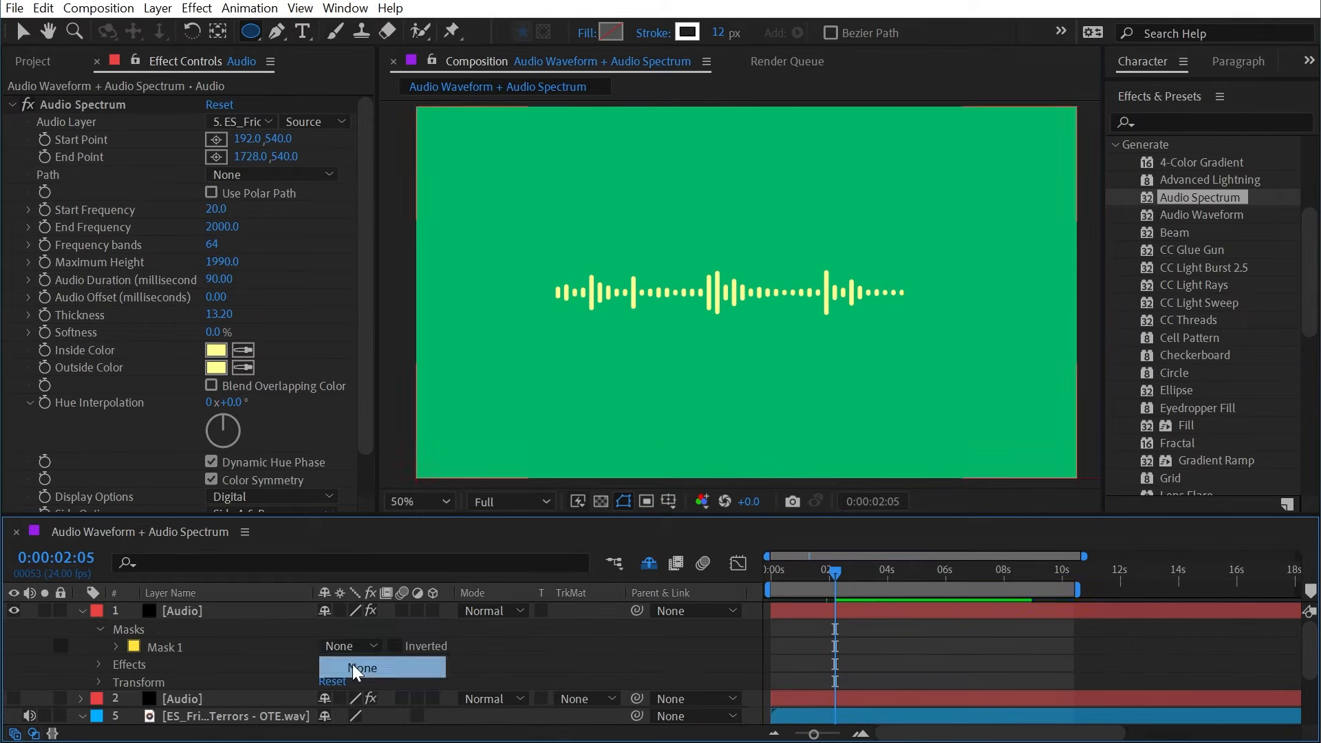
pyautogui.click(341, 654)
pyautogui.click(272, 174)
pyautogui.click(233, 220)
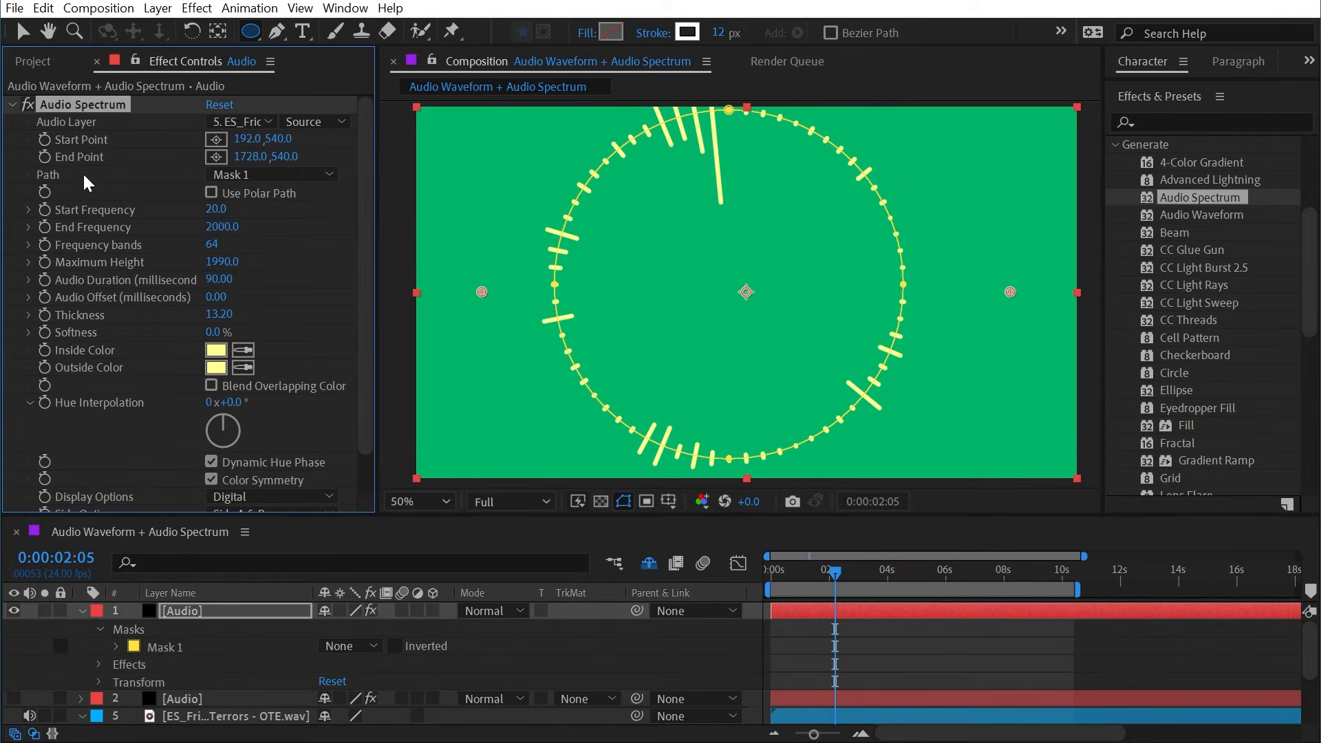
# - Enable Use Polar Path on the Audio Spectrum and check the polar animation up to 0:00:02:06
pyautogui.click(210, 193)
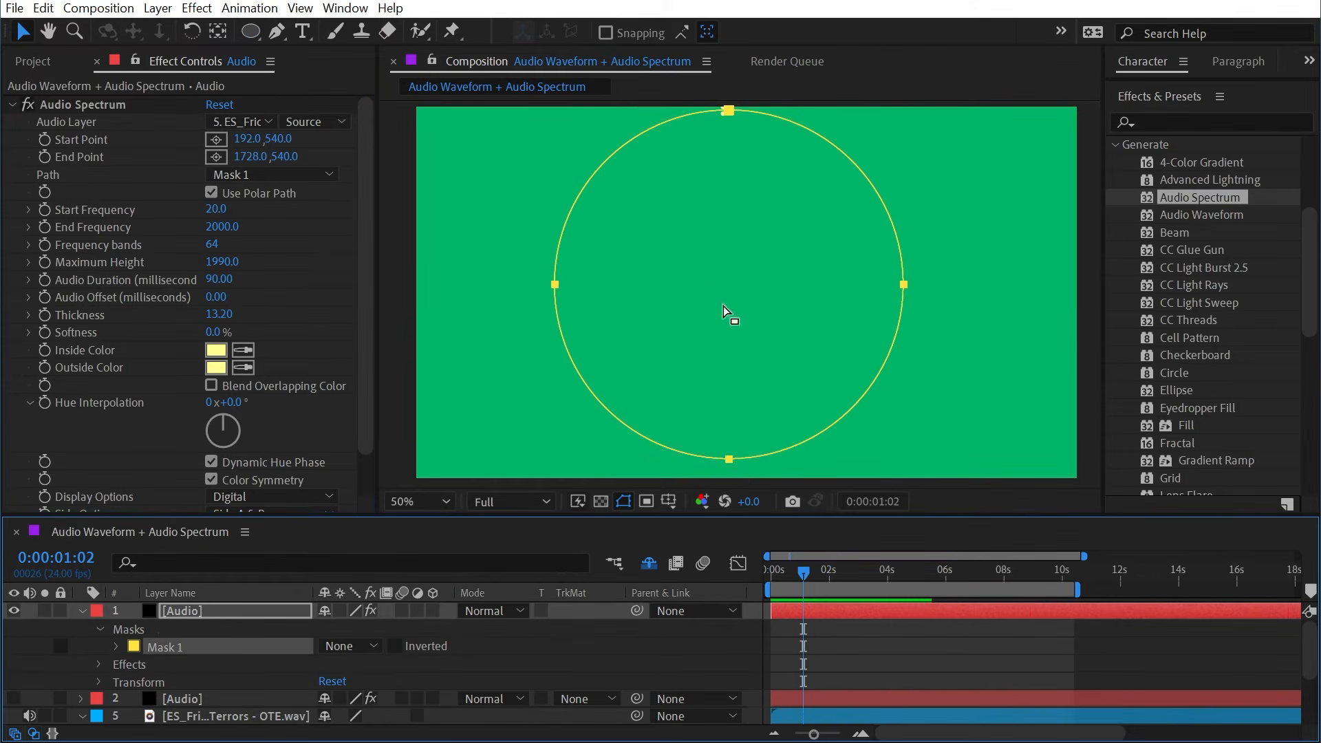
pyautogui.moveTo(785, 570); pyautogui.dragTo(836, 582)
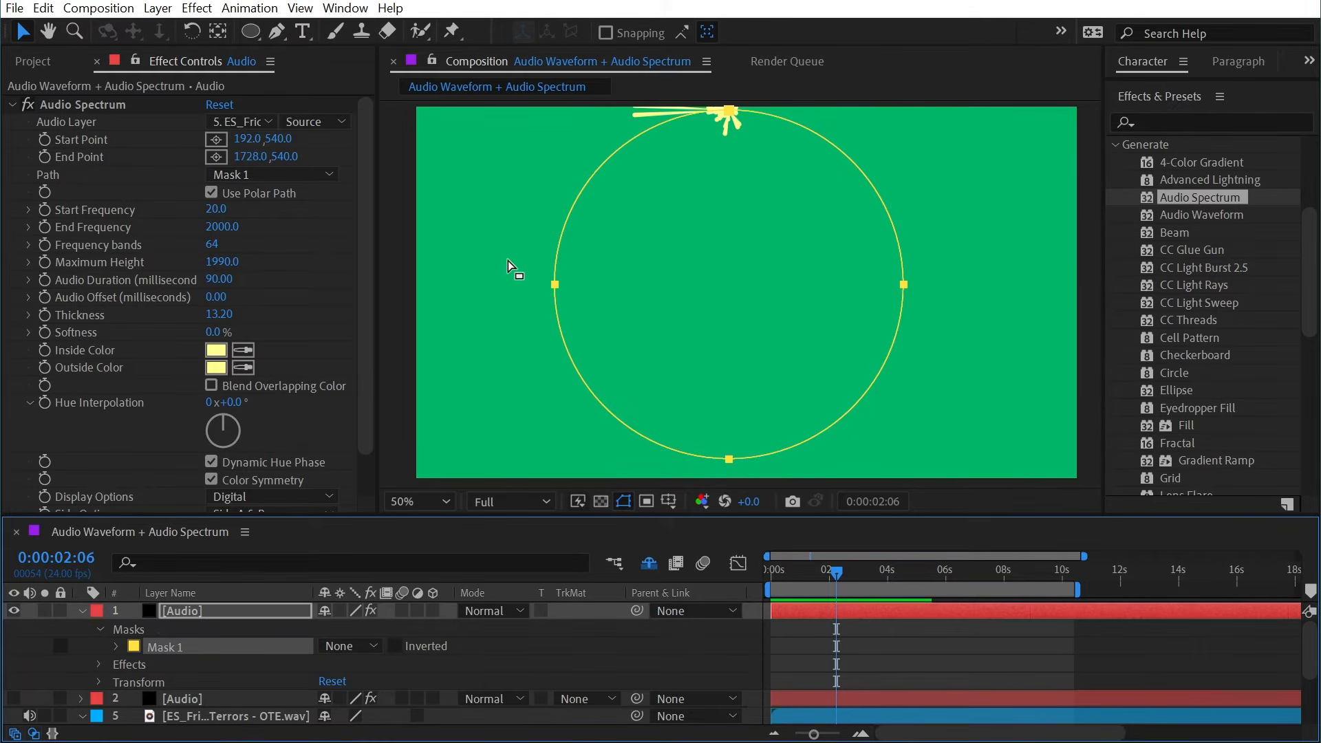
# - Replace the circular mask with a straight two-point mask and assign it as the Audio Spectrum's Path
pyautogui.press('Delete')
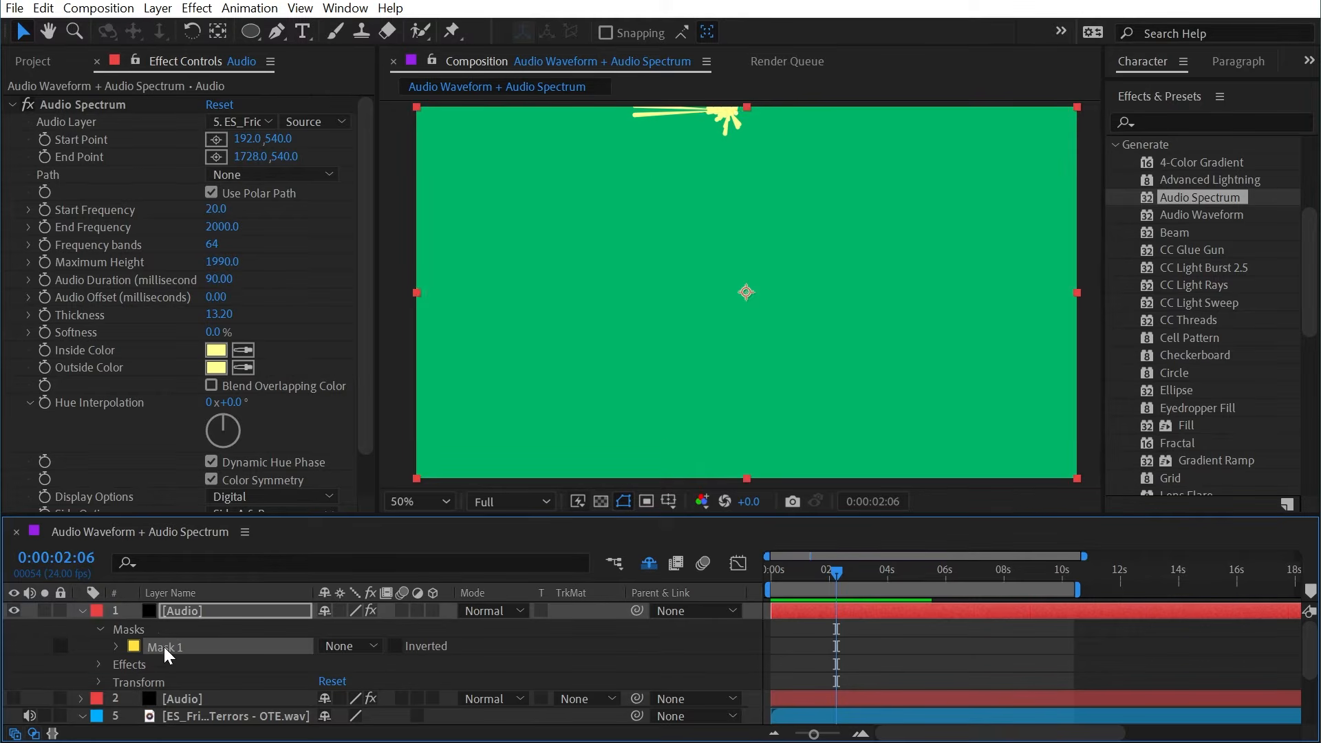
pyautogui.click(274, 31)
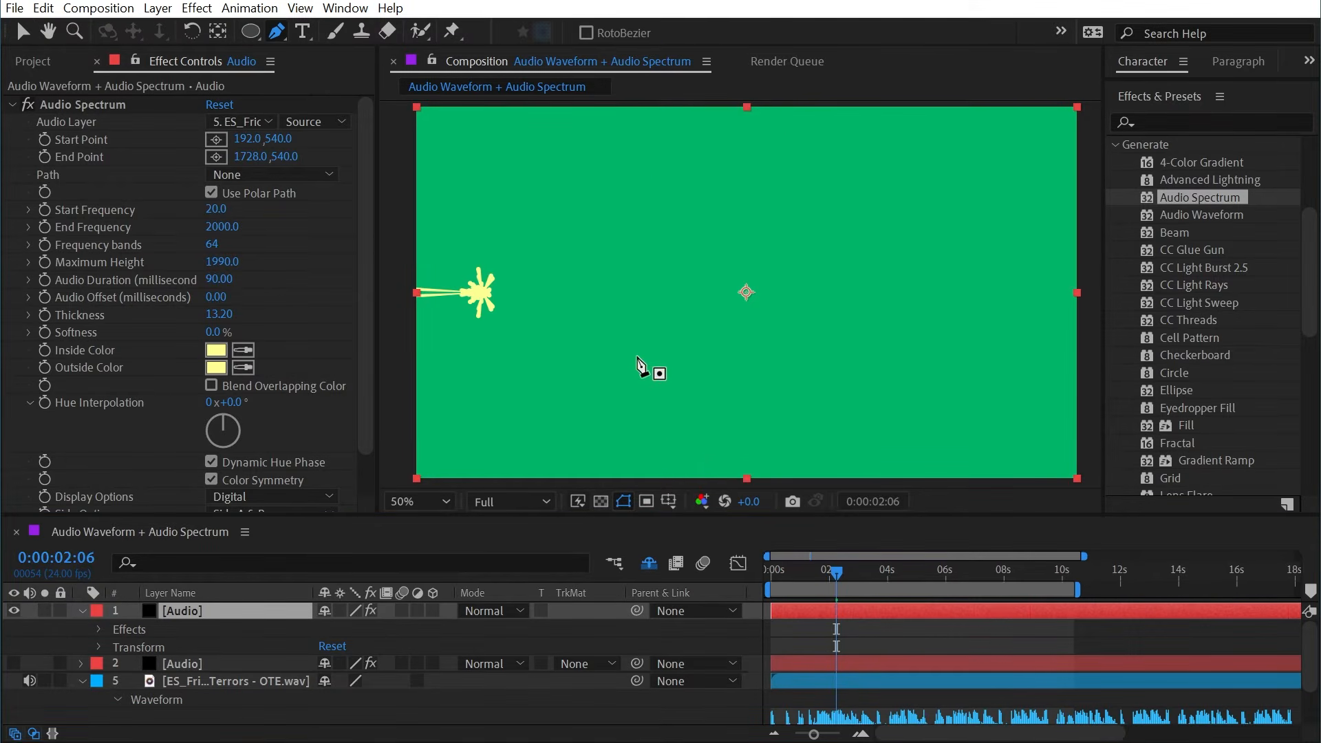
pyautogui.click(573, 303)
pyautogui.click(936, 251)
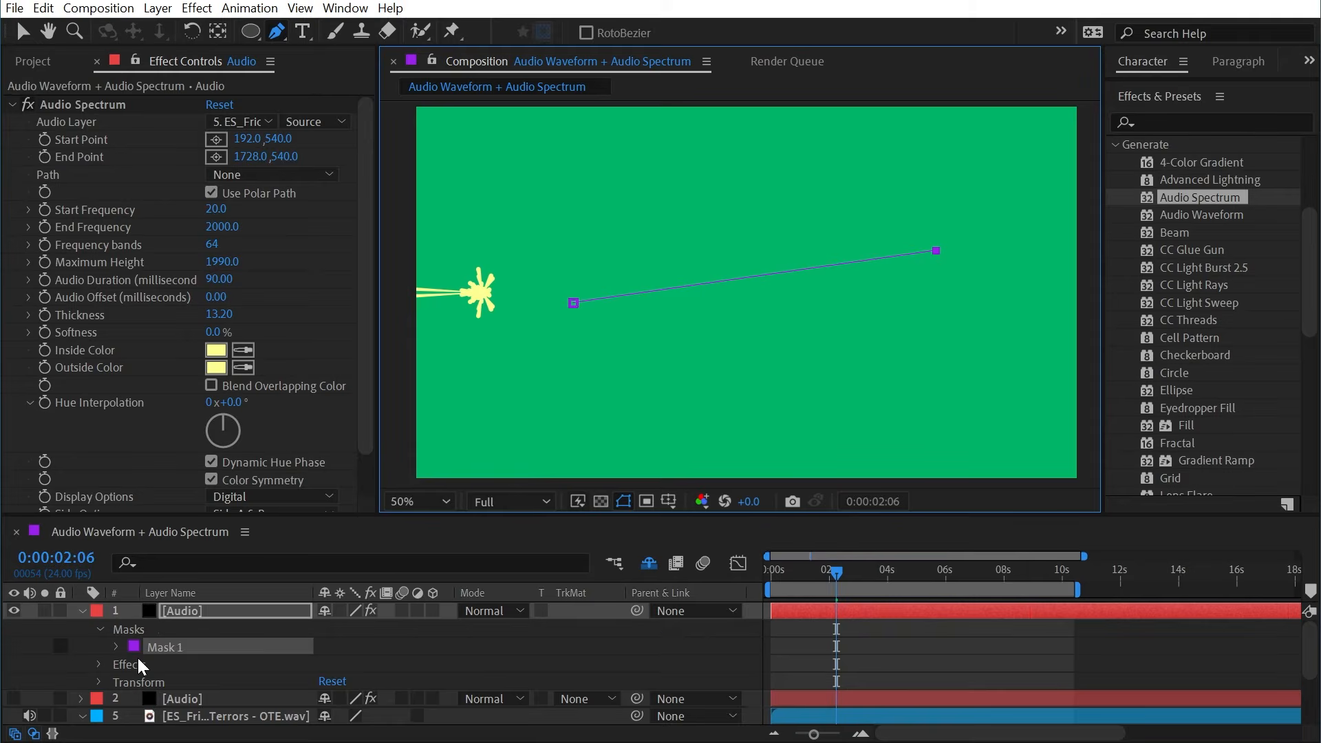
pyautogui.click(265, 174)
pyautogui.click(254, 220)
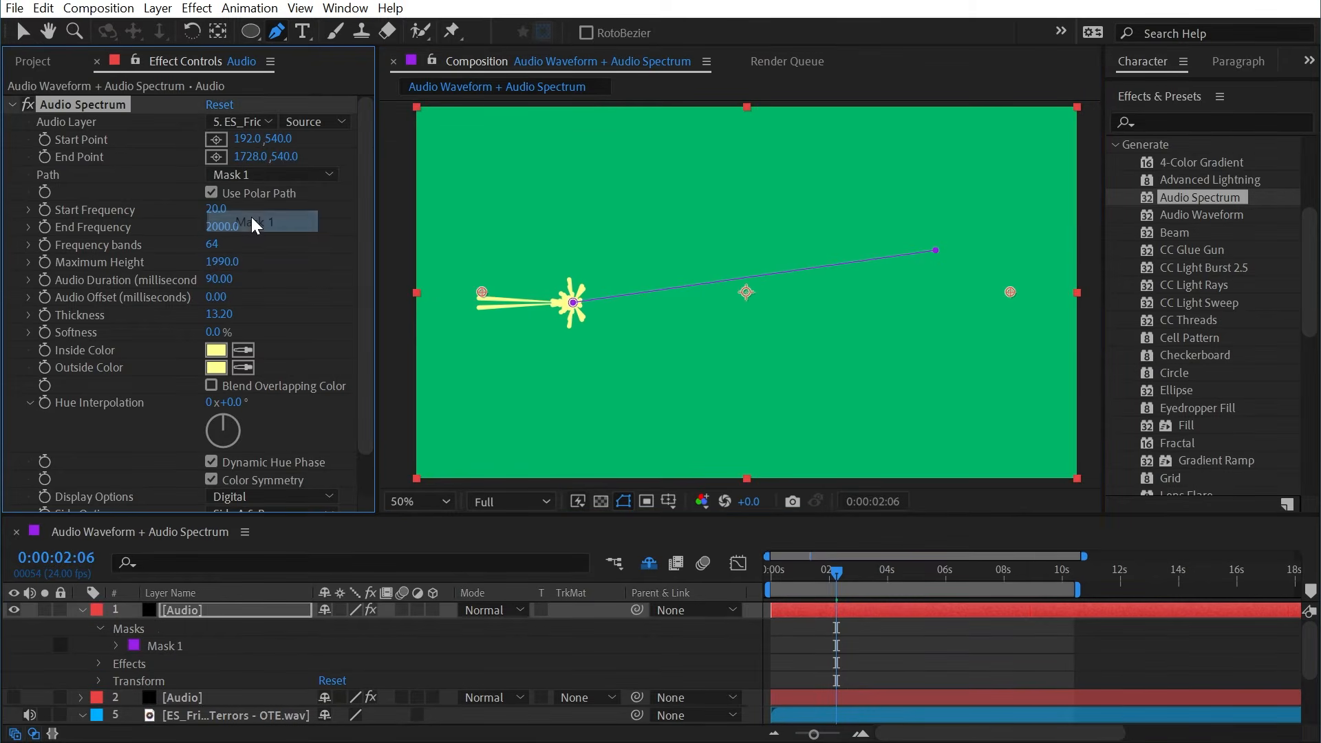
# - Move both vertices of the line mask closer together, checking the polar spectrum at 0:00:02:05
pyautogui.press('v')
pyautogui.moveTo(574, 304); pyautogui.dragTo(684, 298)
pyautogui.moveTo(815, 577)
pyautogui.mouseDown()
pyautogui.moveTo(787, 570)
pyautogui.moveTo(835, 571)
pyautogui.mouseUp()
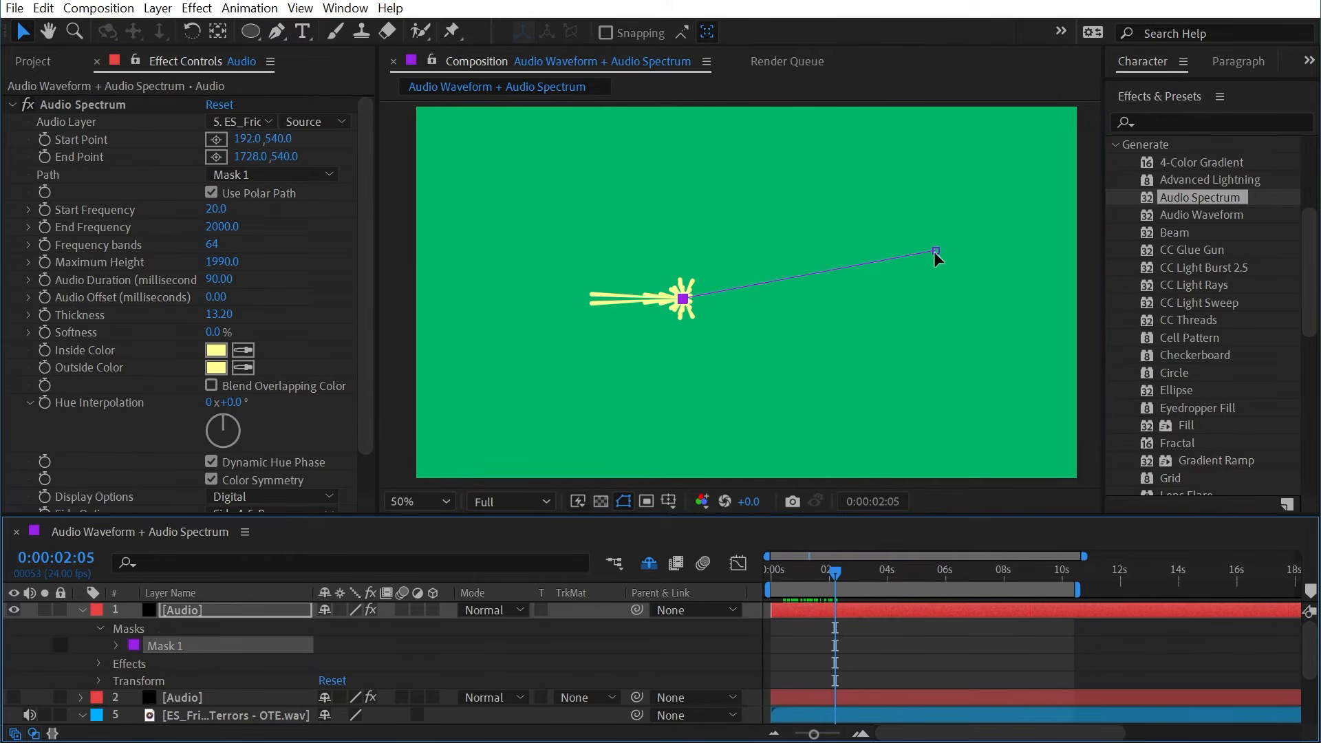
pyautogui.moveTo(936, 252); pyautogui.dragTo(868, 343)
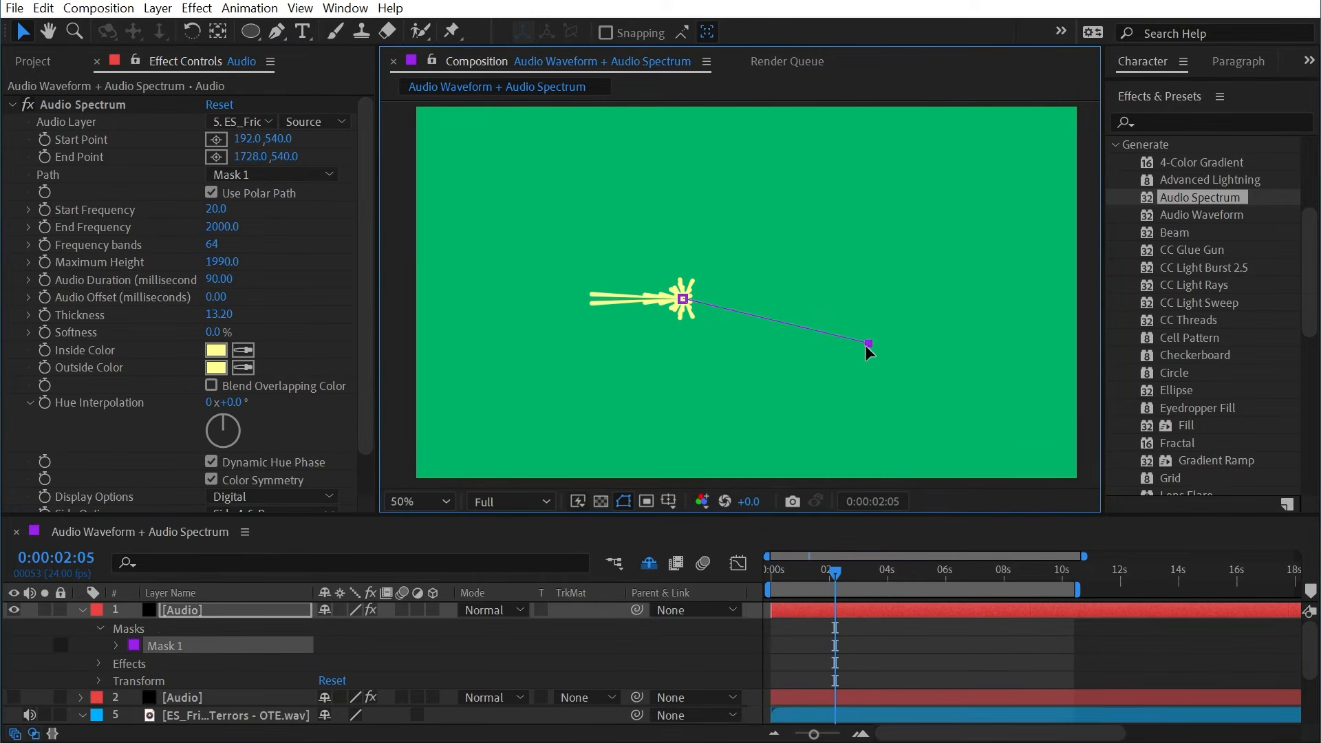
# - Make the line mask's far vertex its first vertex and move it up above the composition's centre
pyautogui.rightClick(866, 347)
pyautogui.moveTo(910, 387)
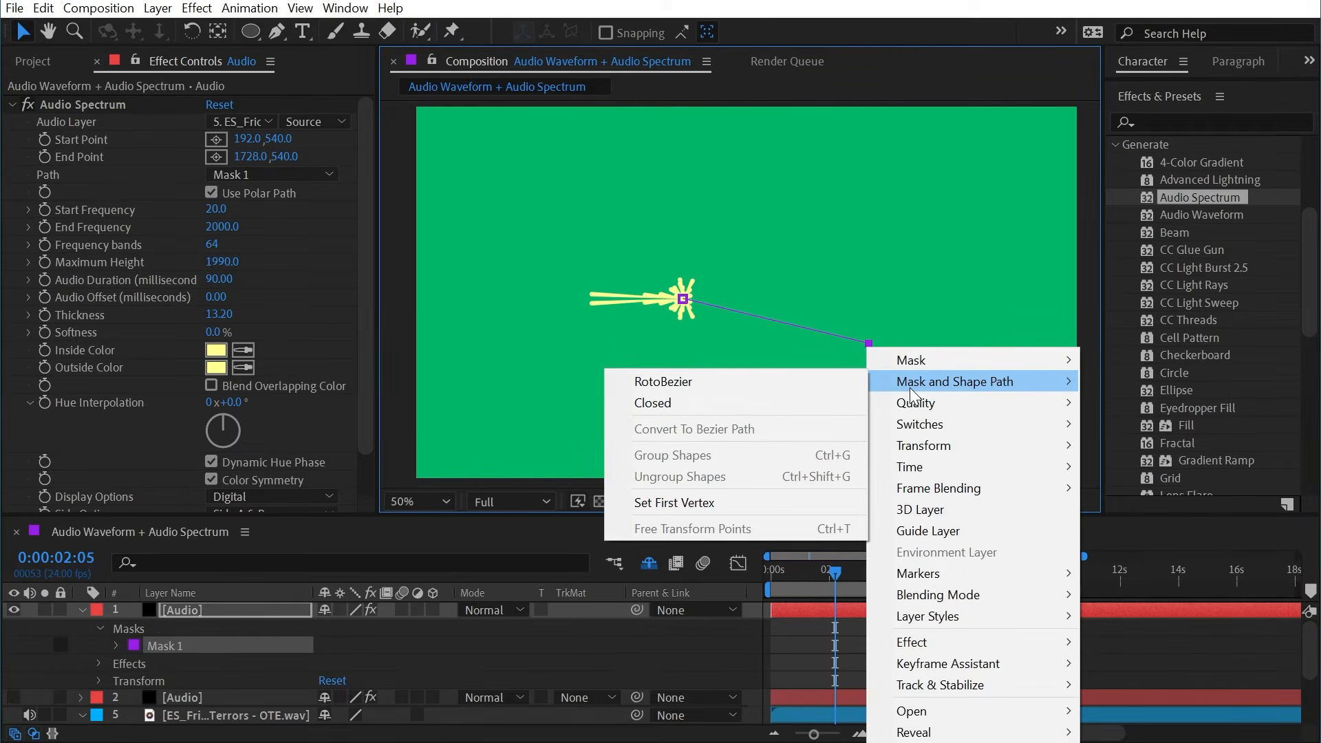
pyautogui.click(745, 501)
pyautogui.moveTo(869, 344); pyautogui.dragTo(745, 234)
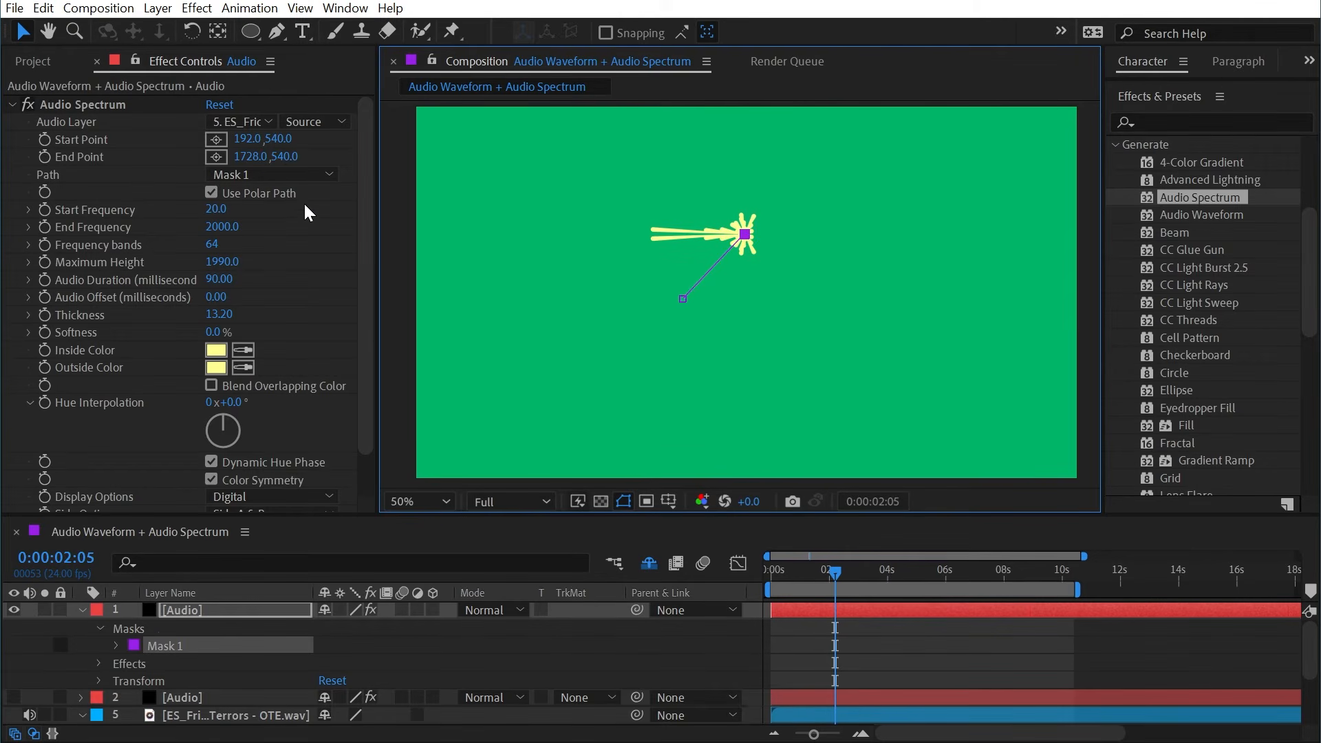
# - Disable Use Polar Path and delete the line mask from the spectrum layer
pyautogui.click(257, 194)
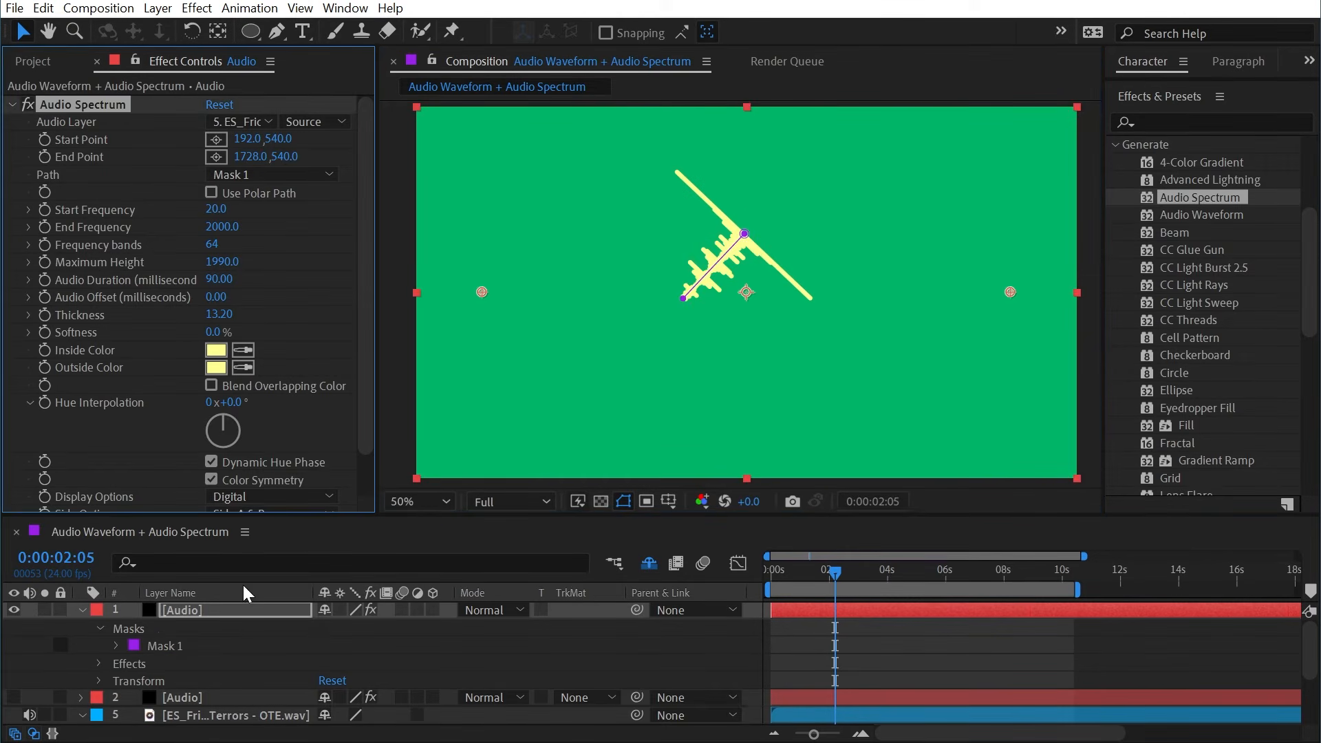
pyautogui.click(164, 644)
pyautogui.press('Delete')
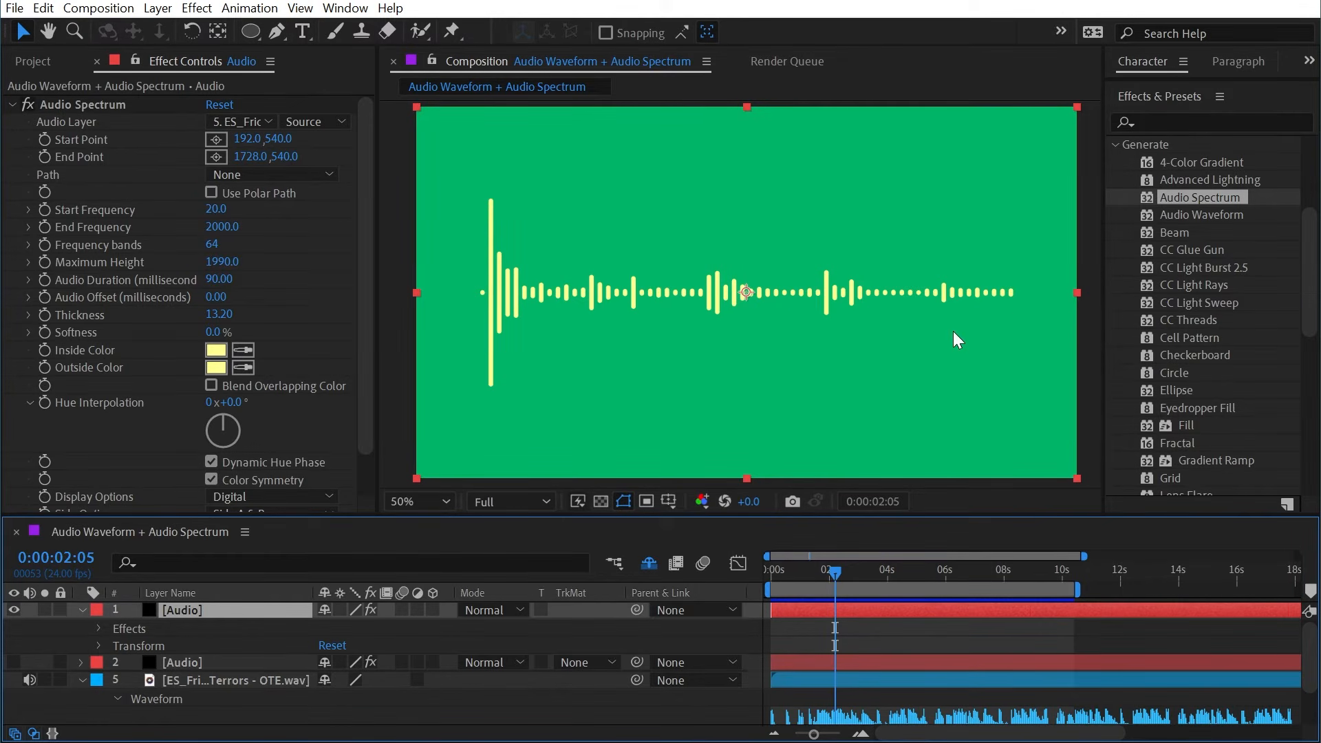
# - Lower the Audio Spectrum's End Frequency to 301
pyautogui.click(218, 226)
pyautogui.write('300')
pyautogui.press('Return')
pyautogui.moveTo(199, 232); pyautogui.dragTo(201, 232)
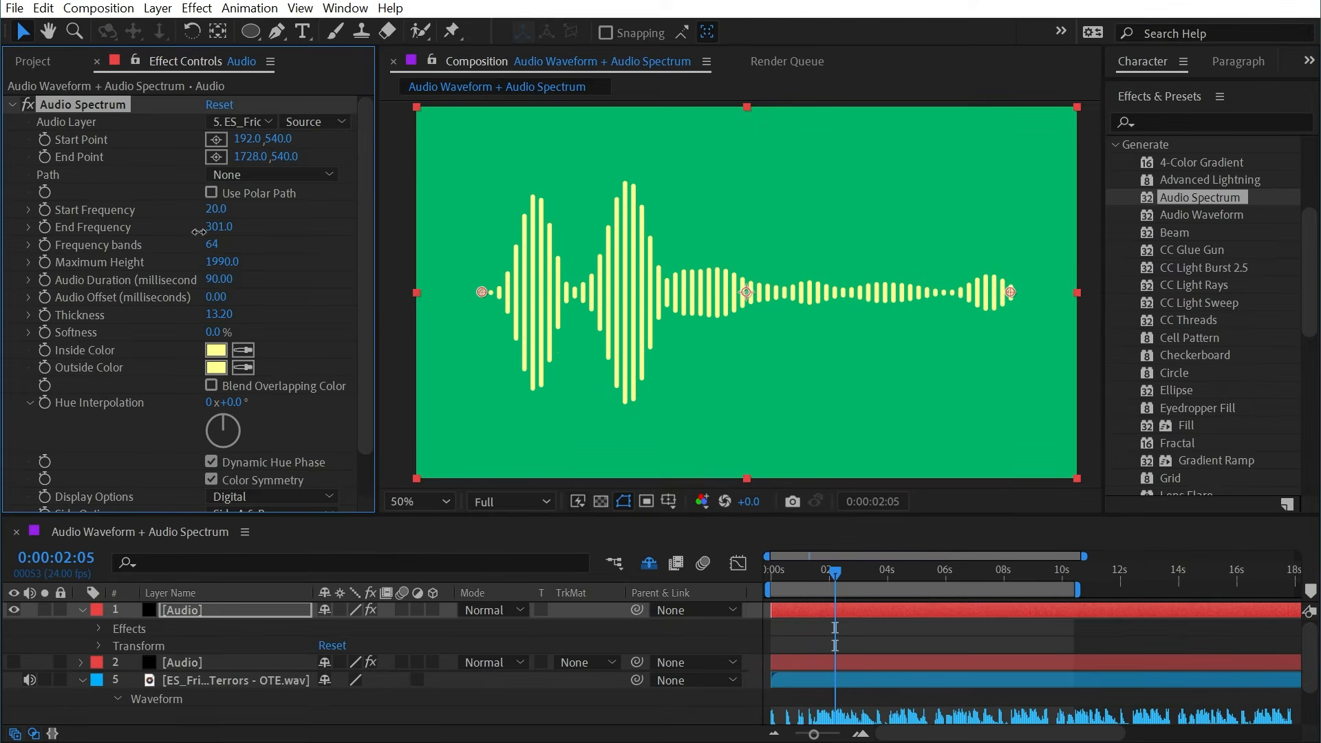
# - Scrub back to 0:00:00:00 and preview the narrowed-frequency spectrum animation
pyautogui.moveTo(856, 580); pyautogui.dragTo(825, 574)
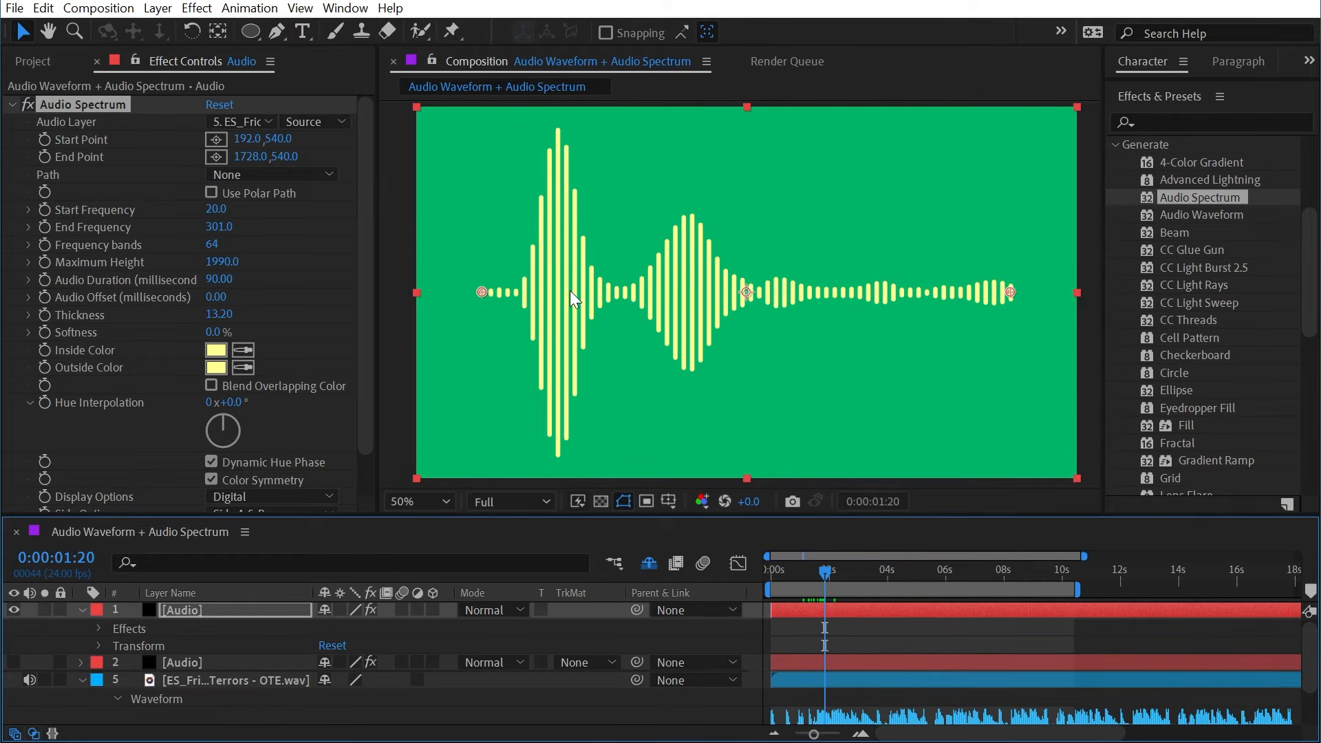
pyautogui.moveTo(791, 571); pyautogui.dragTo(741, 573)
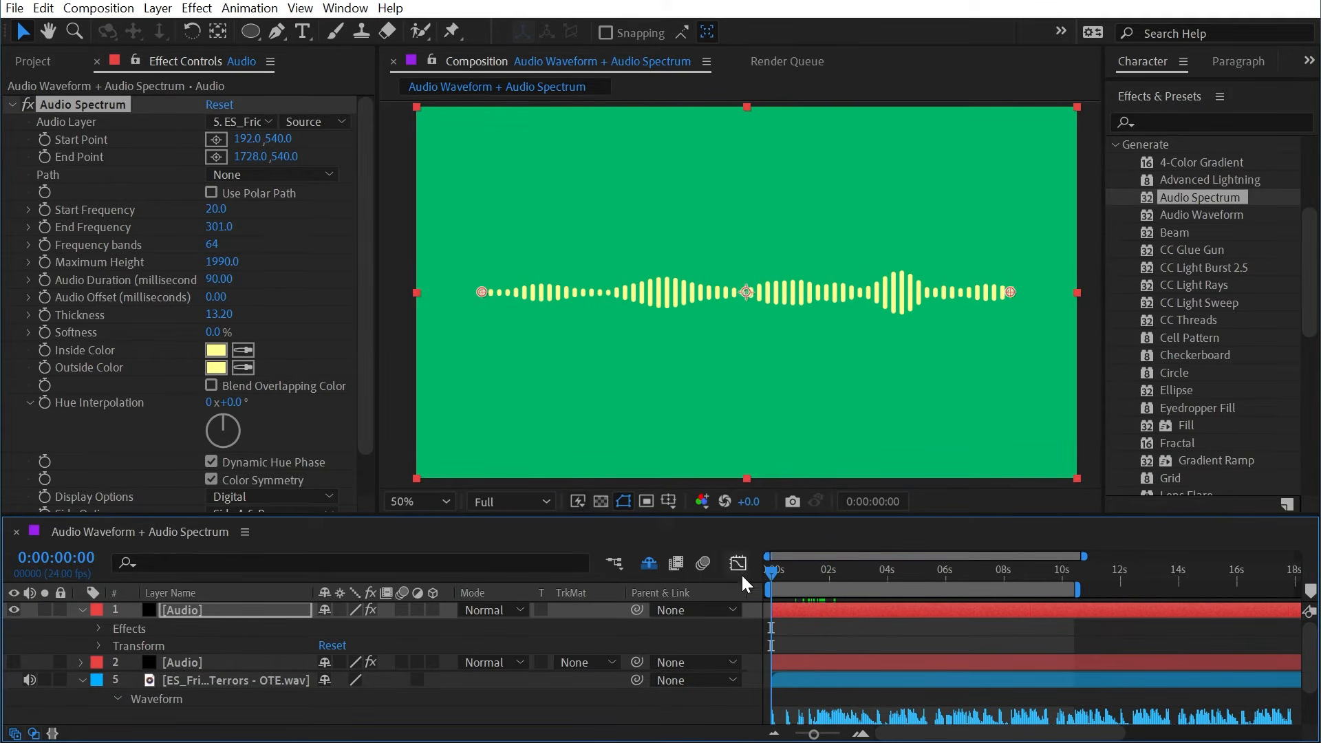
pyautogui.press('space')
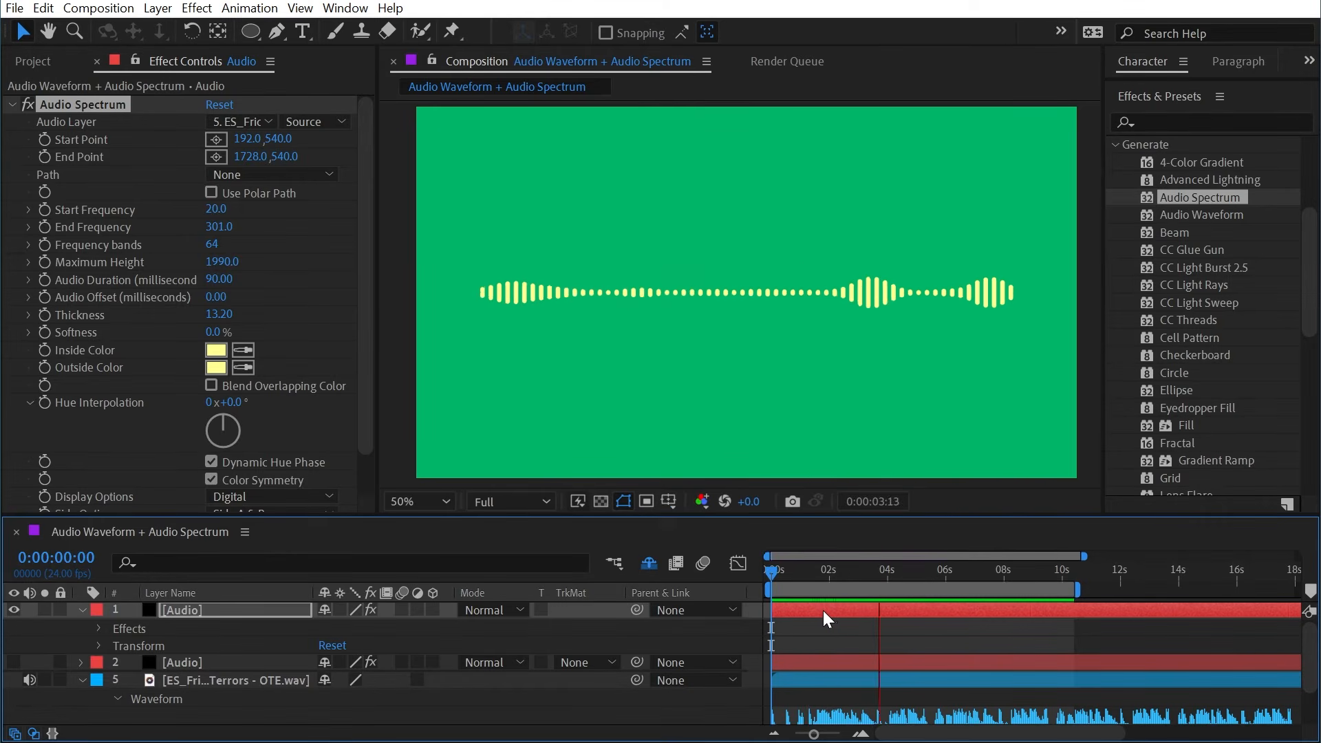
pyautogui.press('space')
# - Try an End Frequency of 11900 with 428 Frequency bands on the spectrum at 0:00:02:05
pyautogui.moveTo(219, 227); pyautogui.dragTo(329, 230)
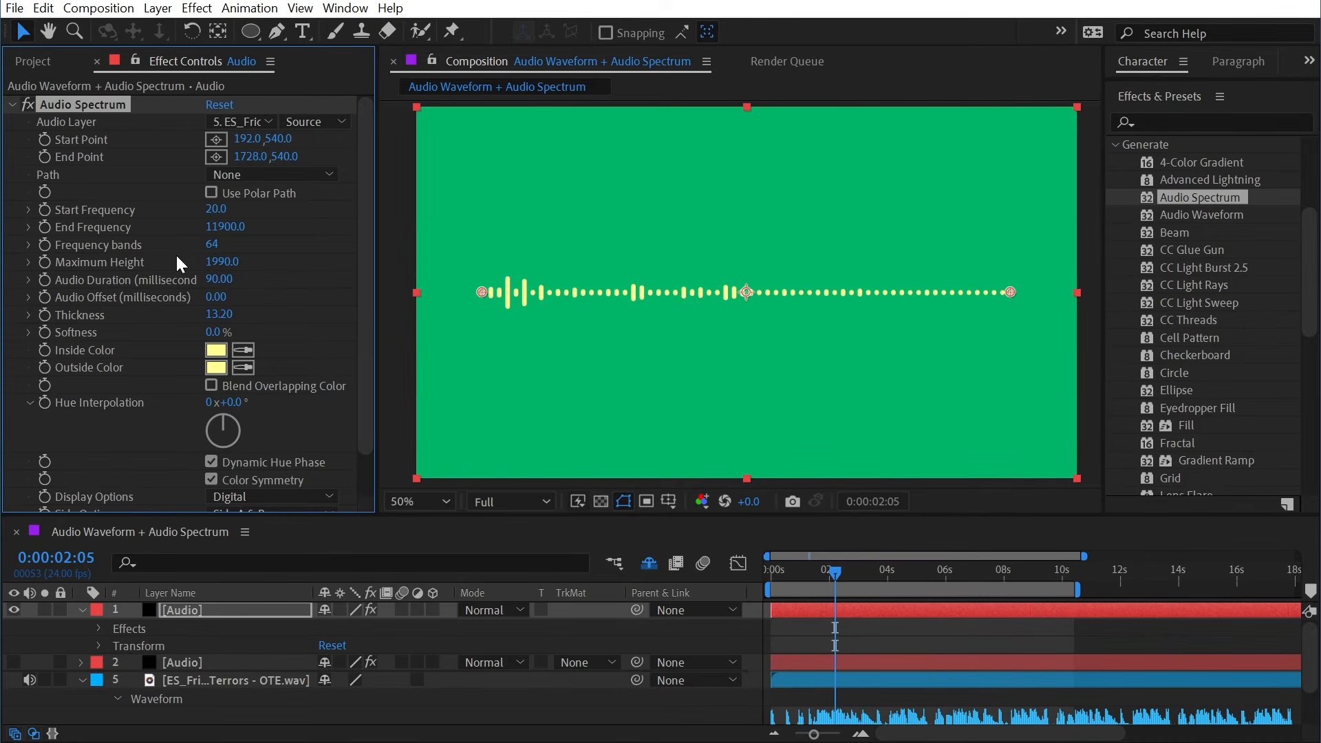
pyautogui.moveTo(215, 256); pyautogui.dragTo(342, 642)
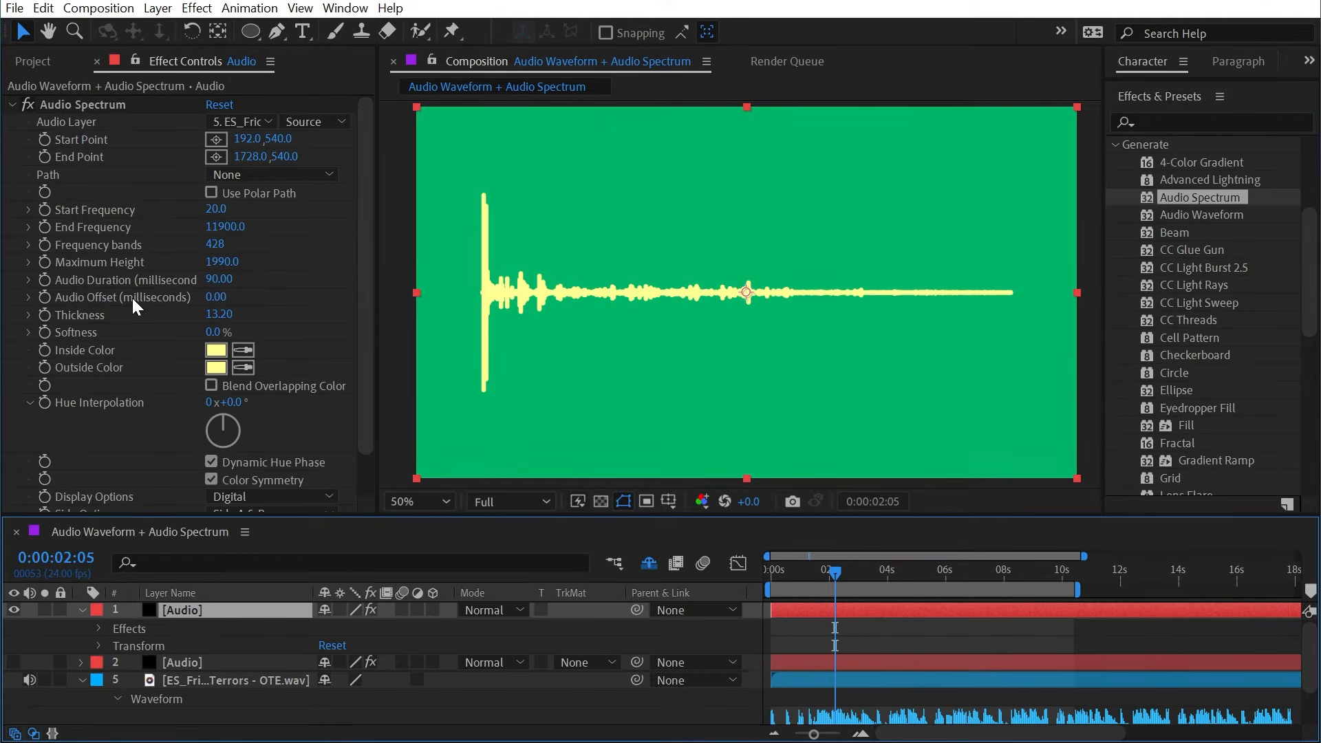
# - Reset the End Frequency to its default and set the Frequency bands to 307
pyautogui.rightClick(98, 228)
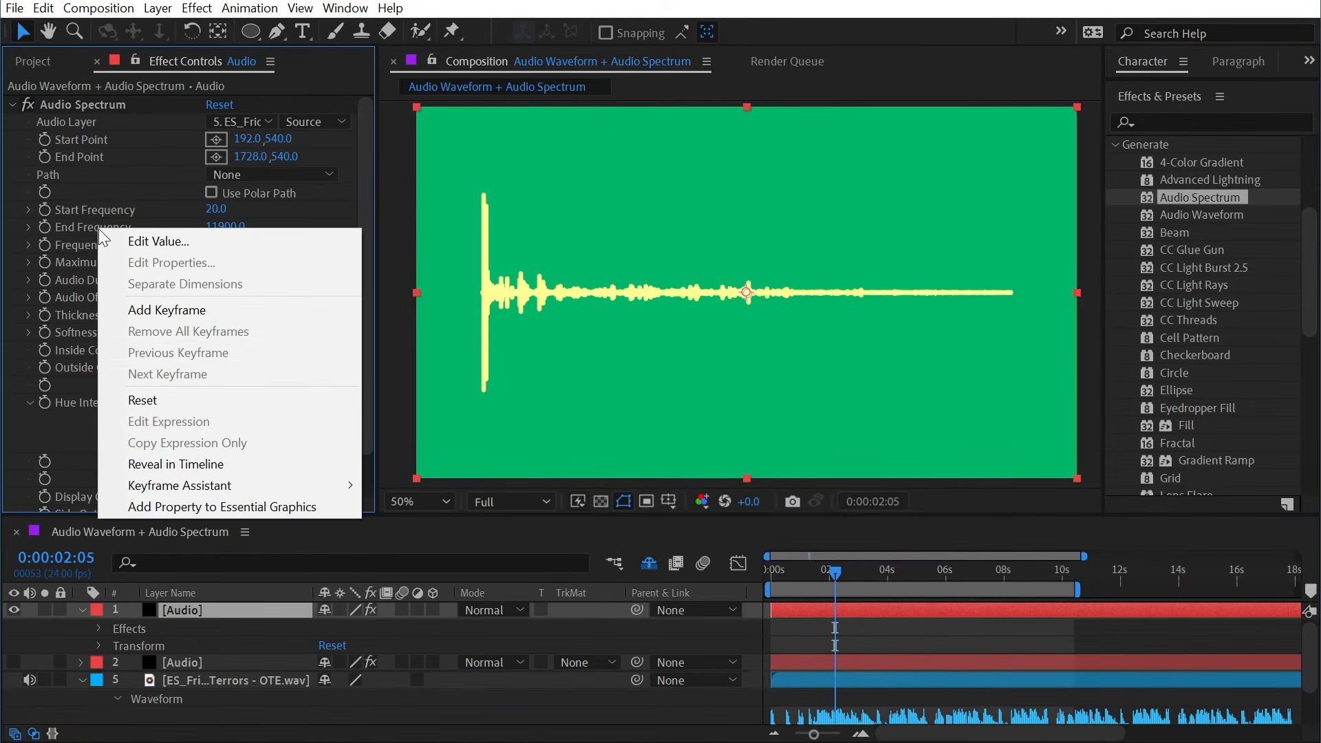
pyautogui.click(206, 400)
pyautogui.moveTo(1, 243); pyautogui.dragTo(107, 258)
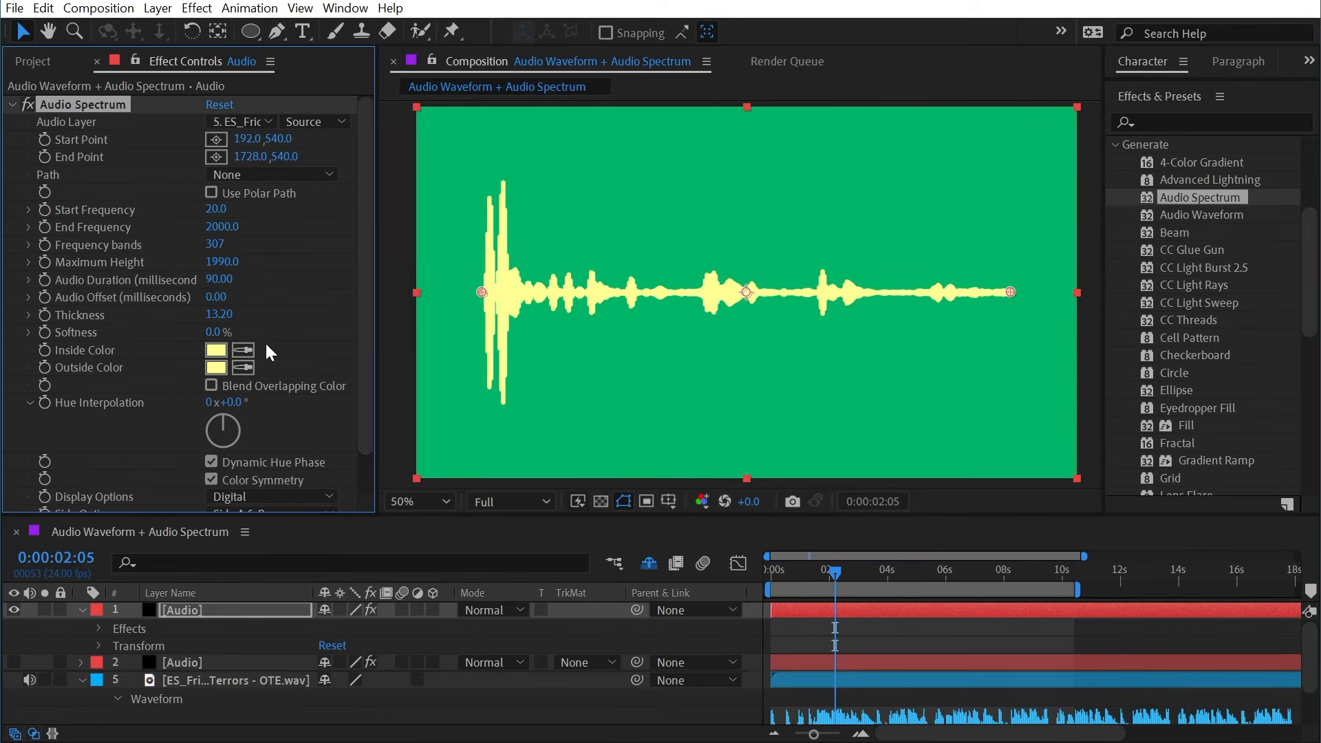
# - Set the Frequency bands to 1410 and Thickness to 2.90, and check the smoother spectrum up to 0:00:04:18
pyautogui.moveTo(216, 315); pyautogui.dragTo(153, 307)
pyautogui.scroll(1, 527, 286)
pyautogui.moveTo(485, 287); pyautogui.dragTo(692, 355)
pyautogui.moveTo(216, 245); pyautogui.dragTo(687, 249)
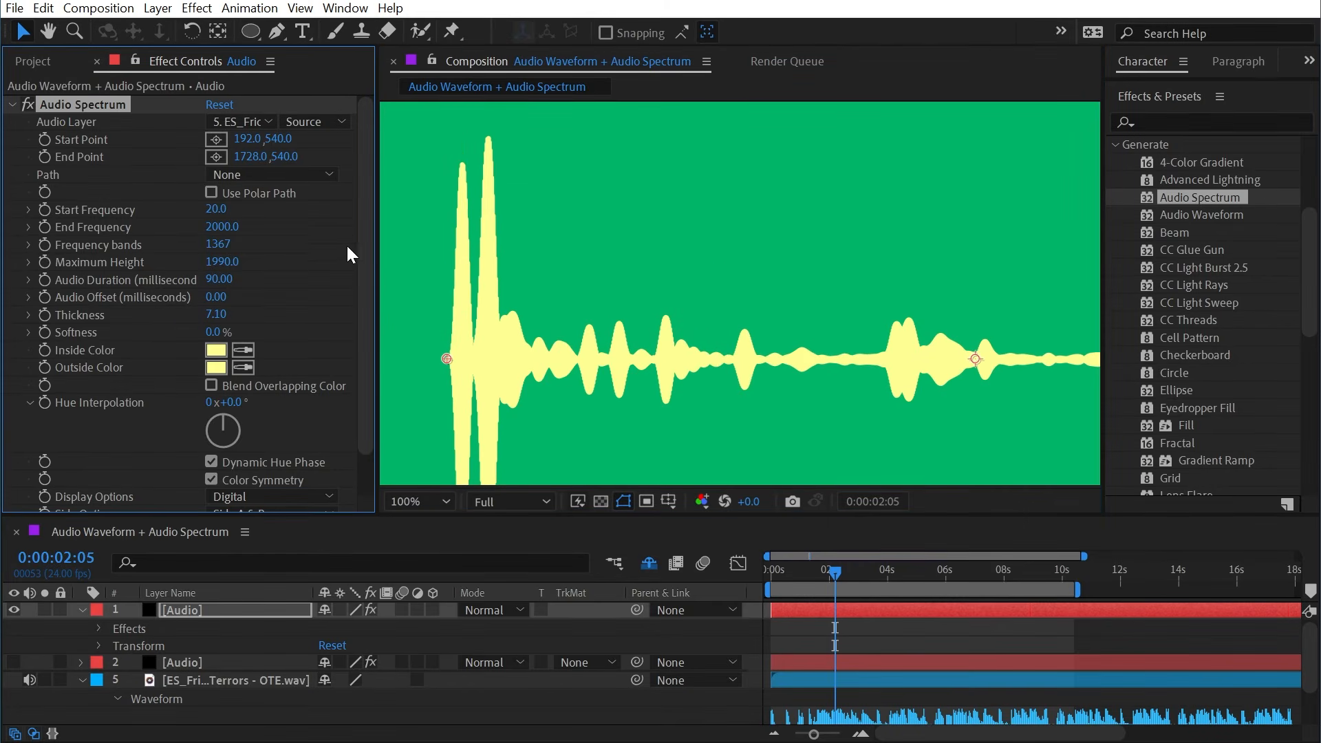
pyautogui.moveTo(215, 315); pyautogui.dragTo(186, 316)
pyautogui.scroll(-1, 585, 358)
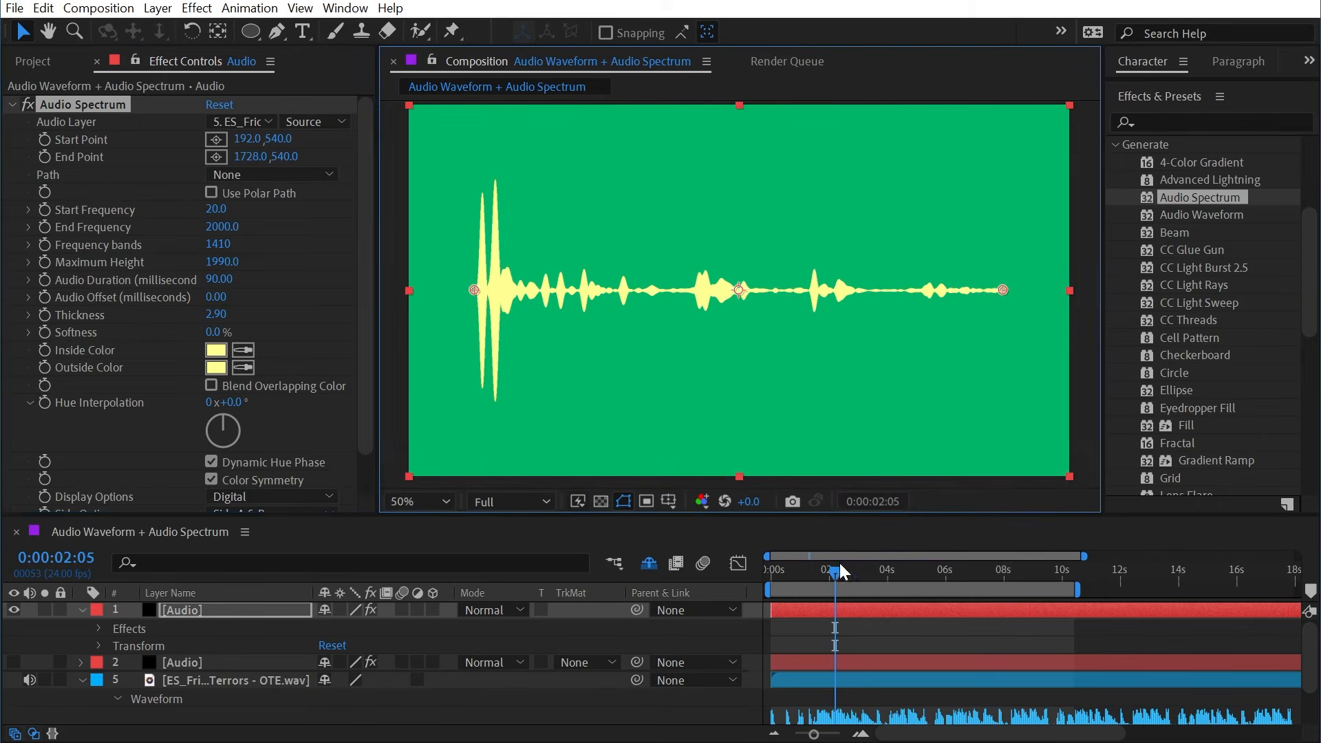
pyautogui.moveTo(836, 571); pyautogui.dragTo(909, 572)
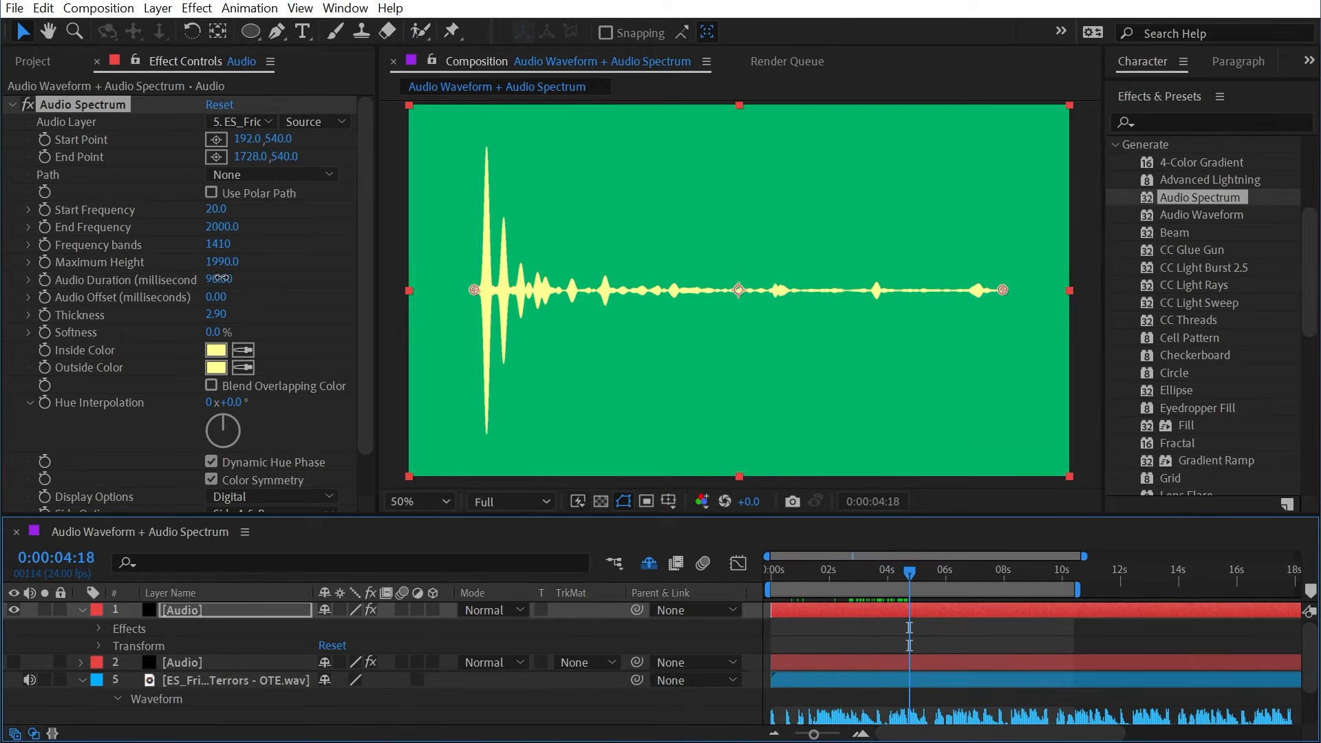
# - Try an Audio Offset of -2.00 milliseconds and undo it
pyautogui.moveTo(219, 278)
pyautogui.mouseDown()
pyautogui.moveTo(152, 271)
pyautogui.moveTo(237, 292)
pyautogui.moveTo(214, 295)
pyautogui.mouseUp()
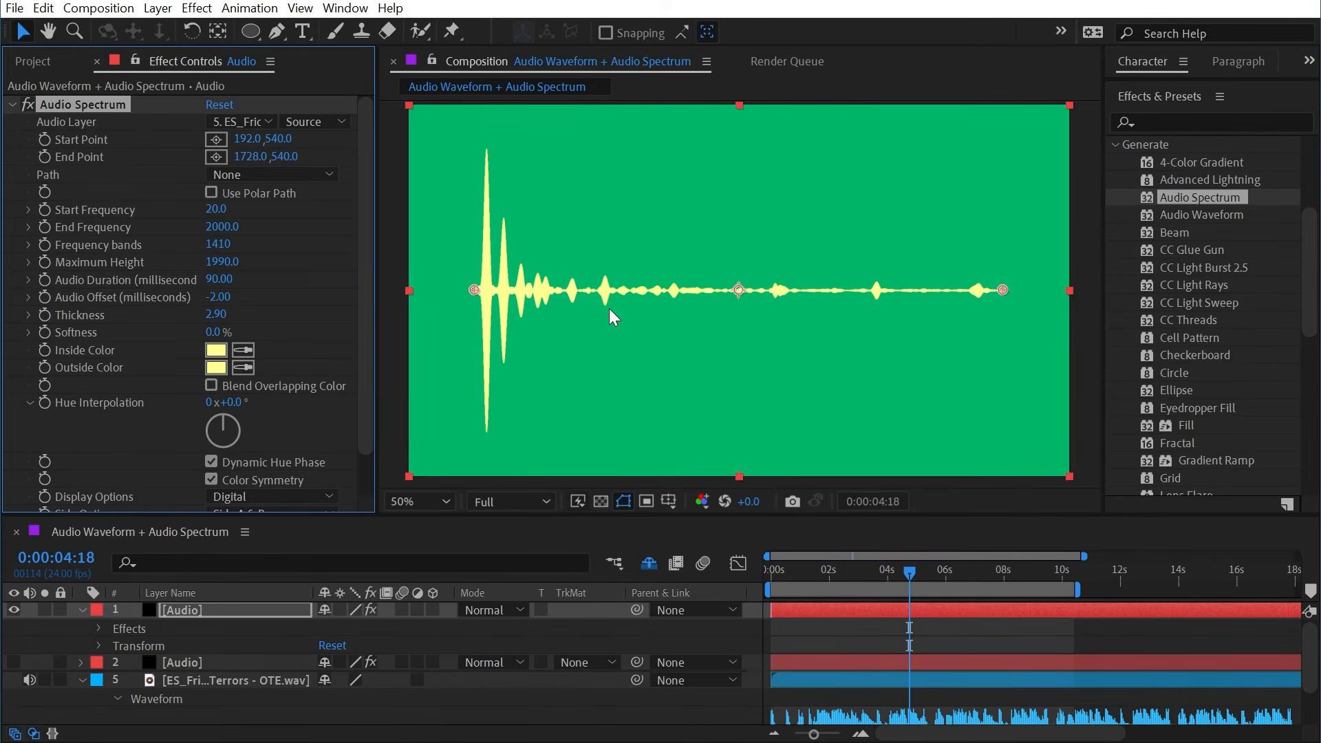
pyautogui.hotkey('ctrl', 'z')
# - Set the Audio Spectrum's Outside Color to a saturated blue and enable Blend Overlapping Colors
pyautogui.scroll(4, 386, 362)
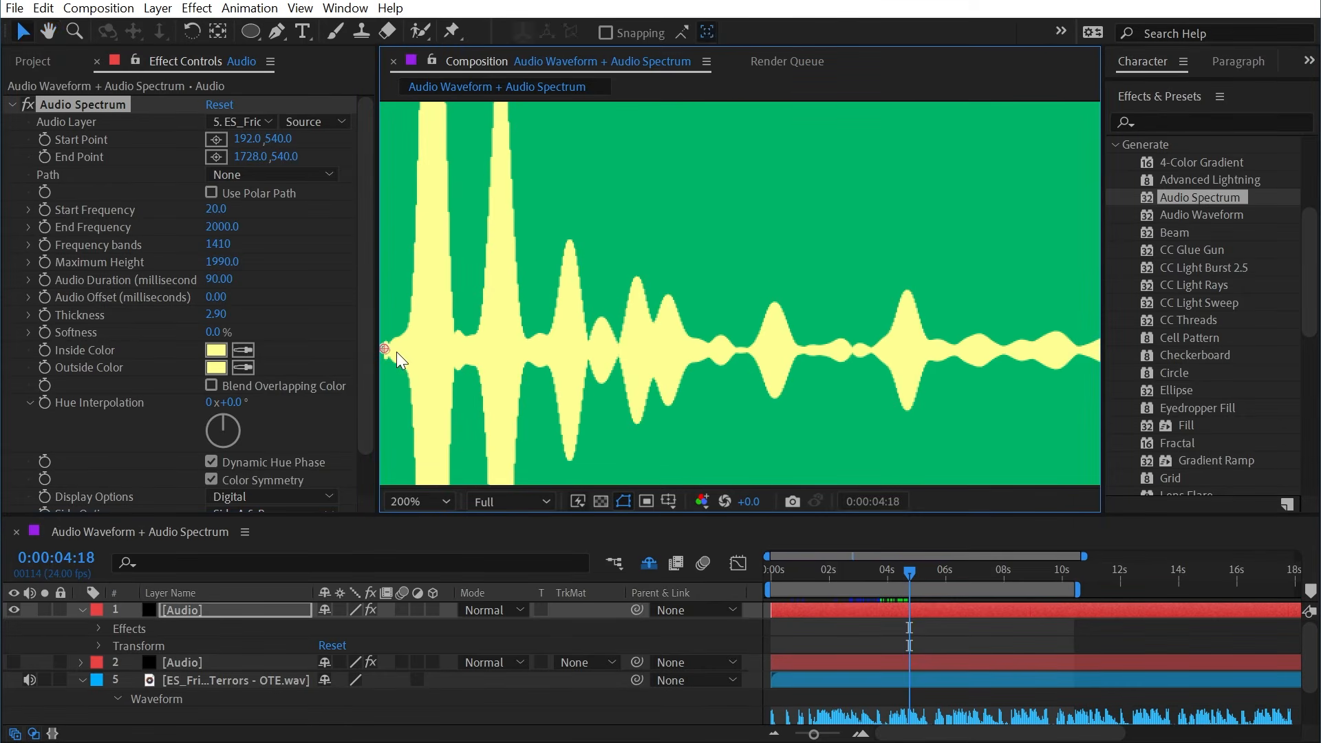
pyautogui.click(220, 367)
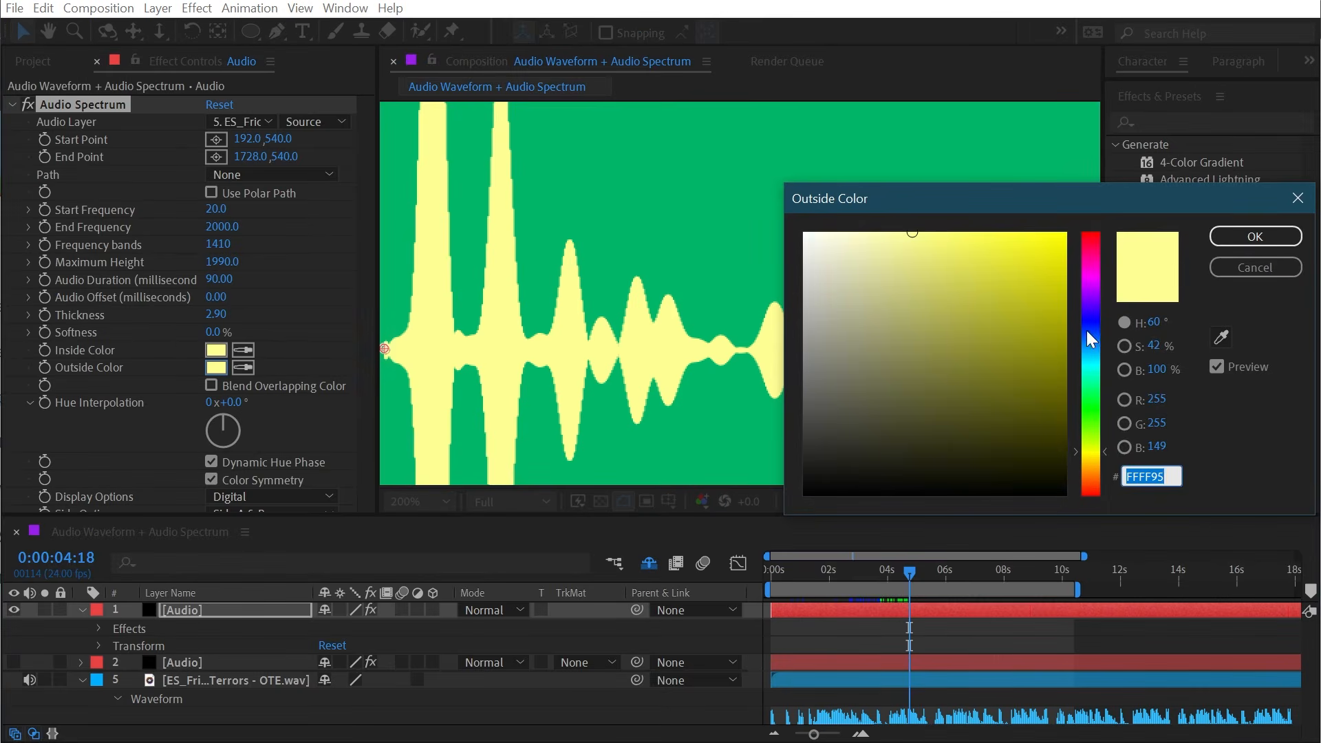
pyautogui.moveTo(1089, 396); pyautogui.dragTo(1102, 332)
pyautogui.moveTo(1032, 276); pyautogui.dragTo(1261, 140)
pyautogui.click(1255, 236)
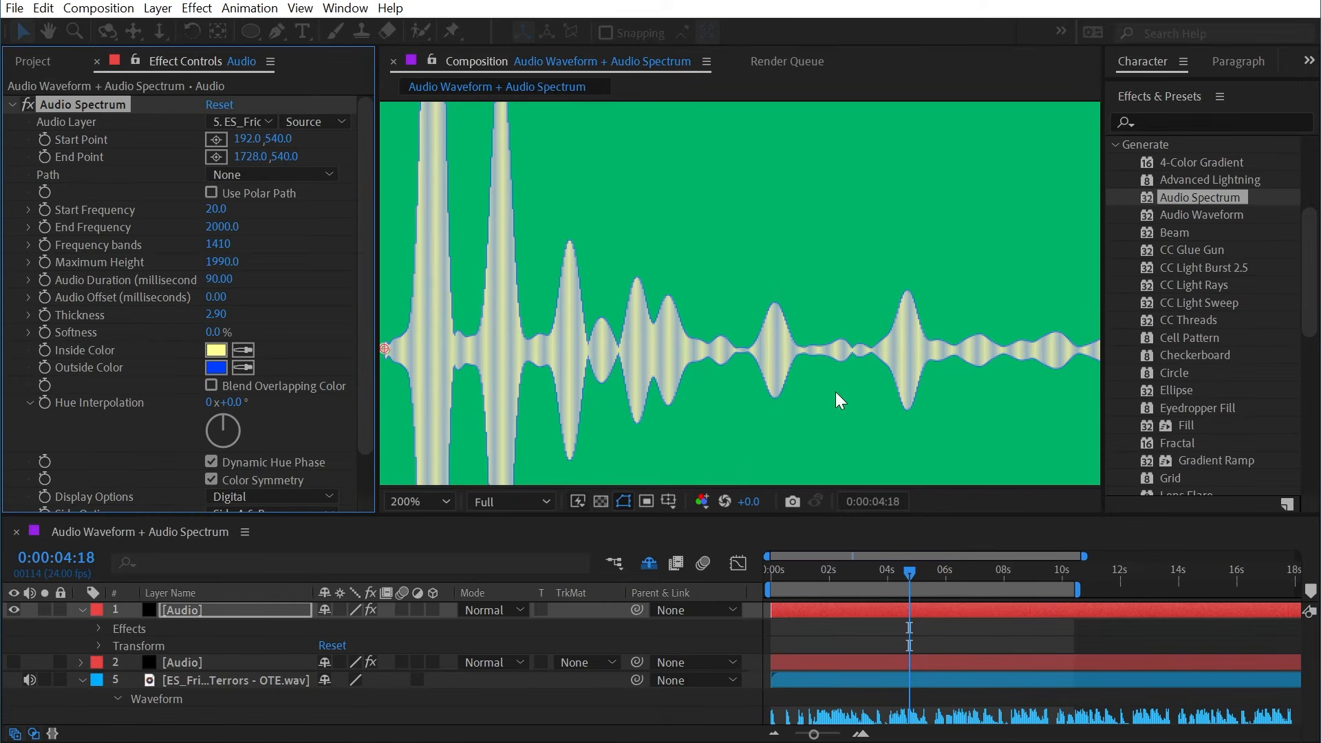
pyautogui.click(212, 386)
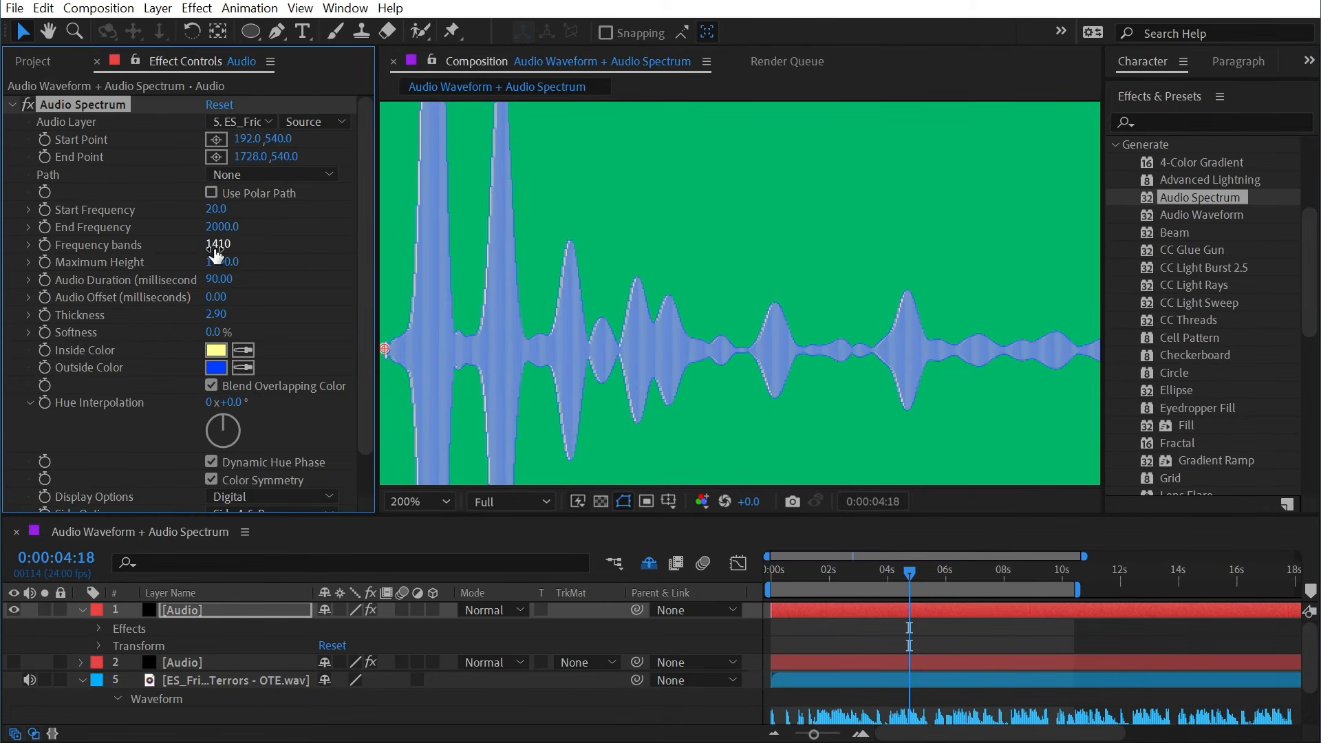
# - Set the Audio Spectrum's Frequency bands to 1531 and turn off Blend Overlapping Colors
pyautogui.moveTo(214, 245)
pyautogui.mouseDown()
pyautogui.moveTo(86, 245)
pyautogui.moveTo(210, 245)
pyautogui.mouseUp()
pyautogui.click(267, 389)
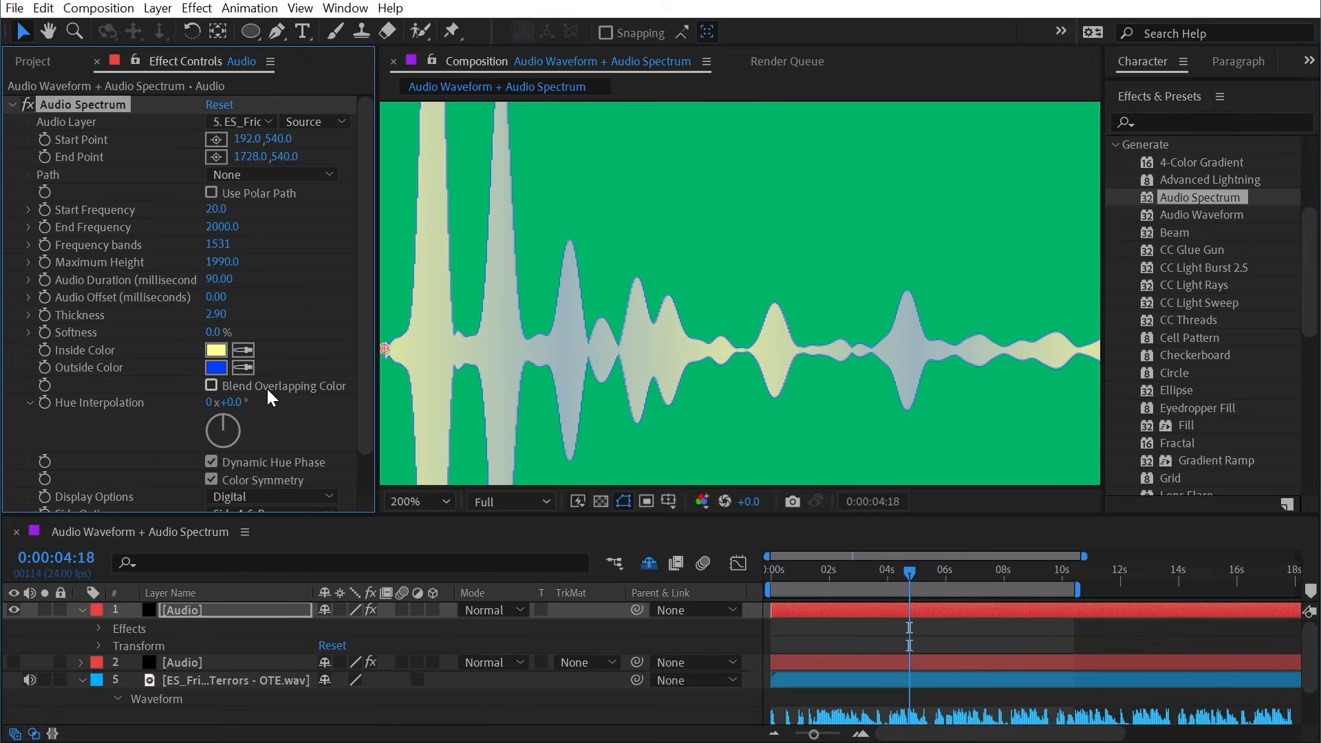
pyautogui.click(270, 387)
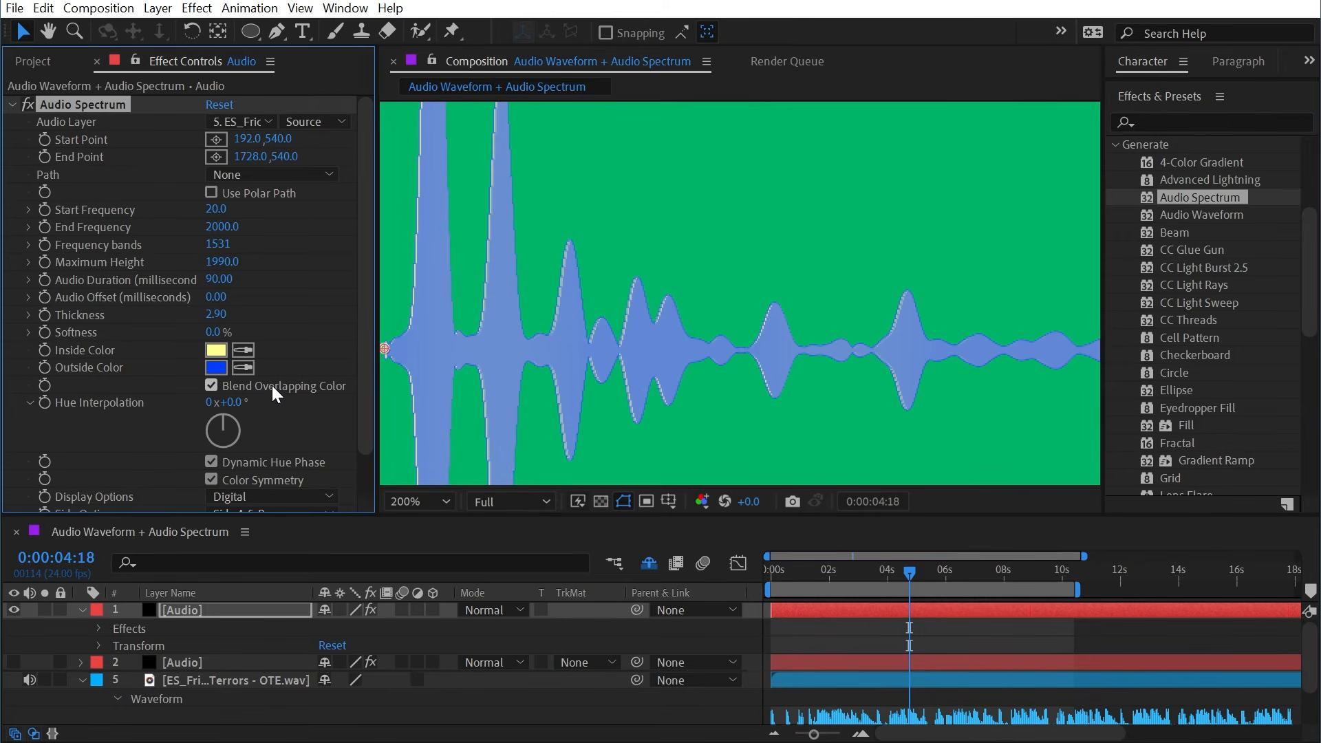
pyautogui.click(271, 385)
# - Sample the pale yellow Inside Color as the Outside Color and set Hue Interpolation to 1x+0.0°
pyautogui.click(242, 367)
pyautogui.click(220, 352)
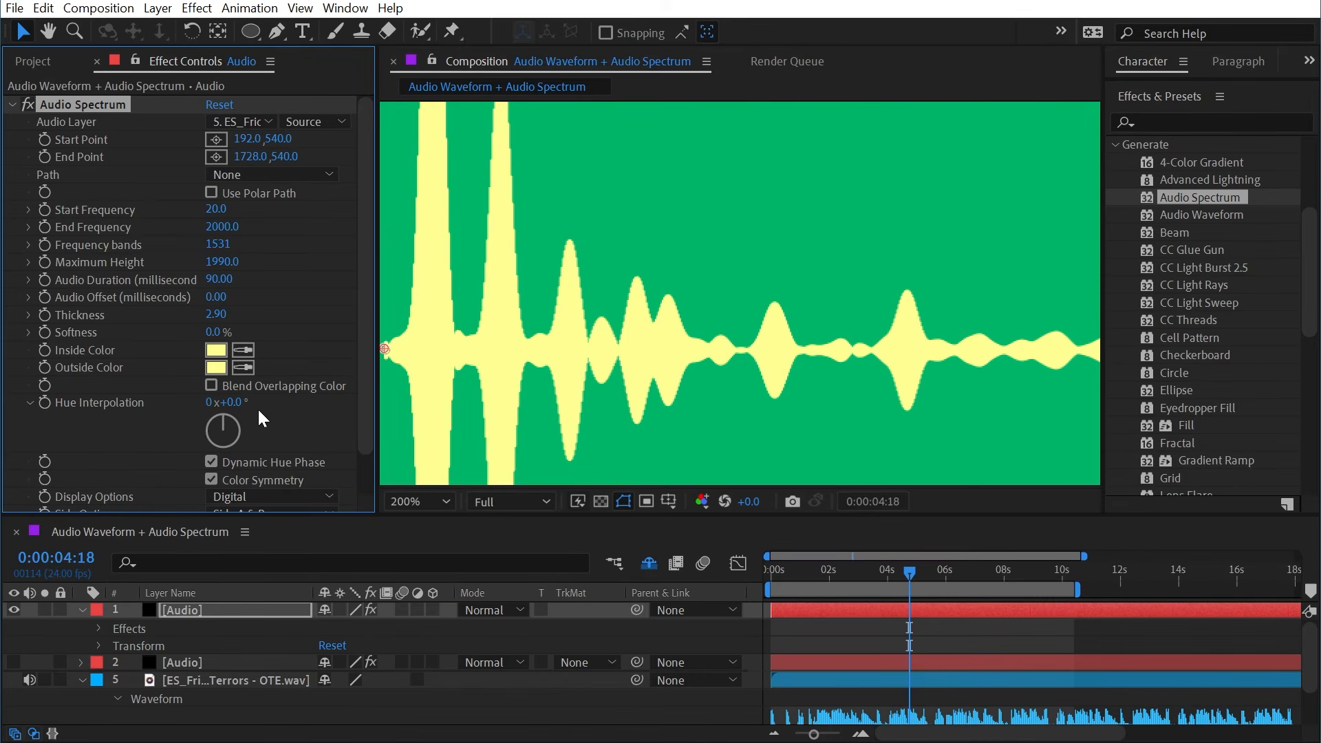
pyautogui.scroll(-2, 757, 337)
pyautogui.press('space')
pyautogui.moveTo(893, 313); pyautogui.dragTo(680, 304)
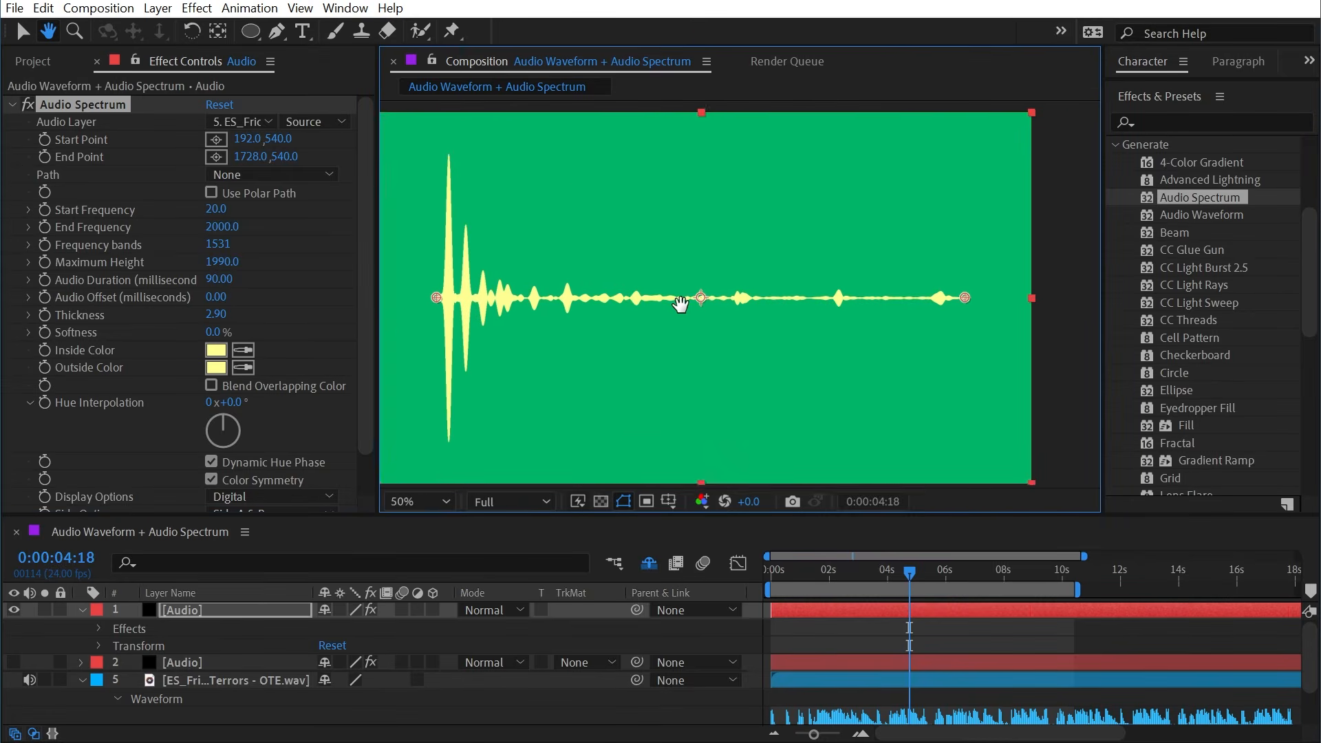
pyautogui.moveTo(227, 403); pyautogui.dragTo(581, 382)
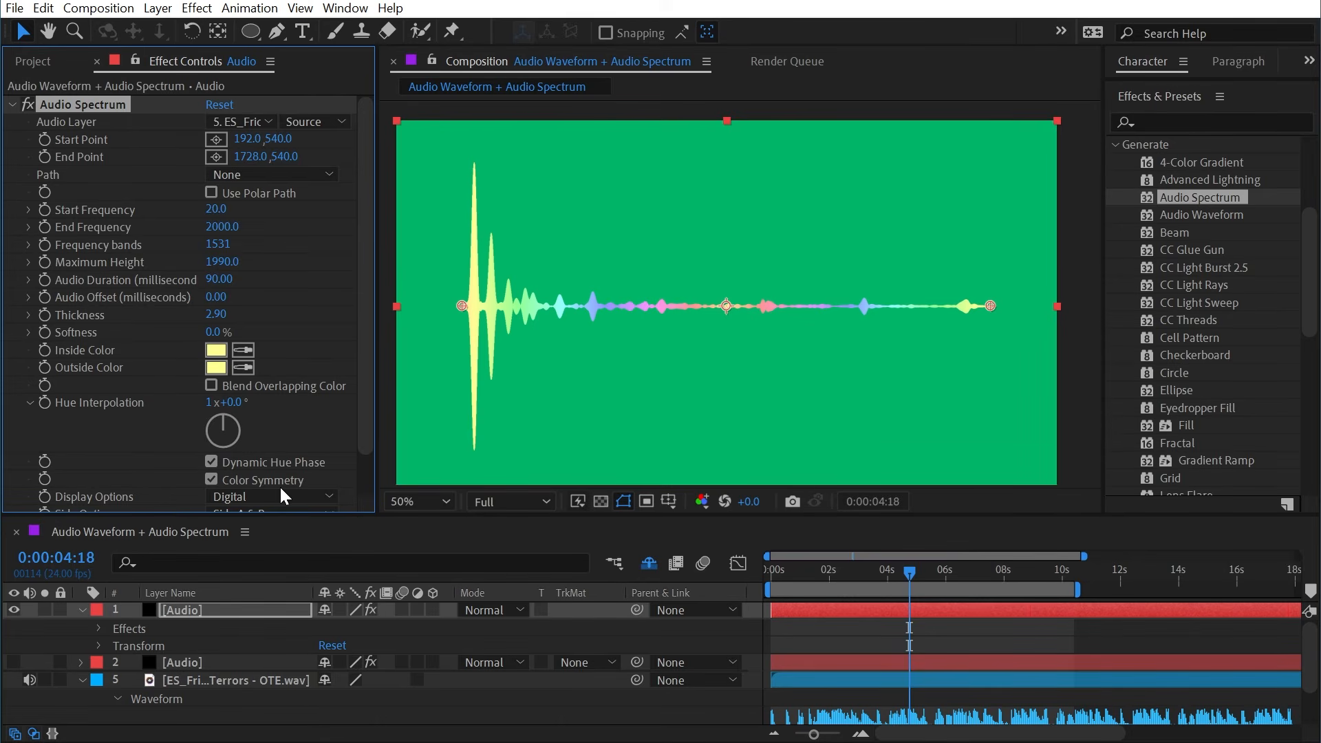
# - Compare Color Symmetry off and on at different Hue Interpolation angles such as 75° and 175°, then restore 1x+0.0°
pyautogui.click(210, 479)
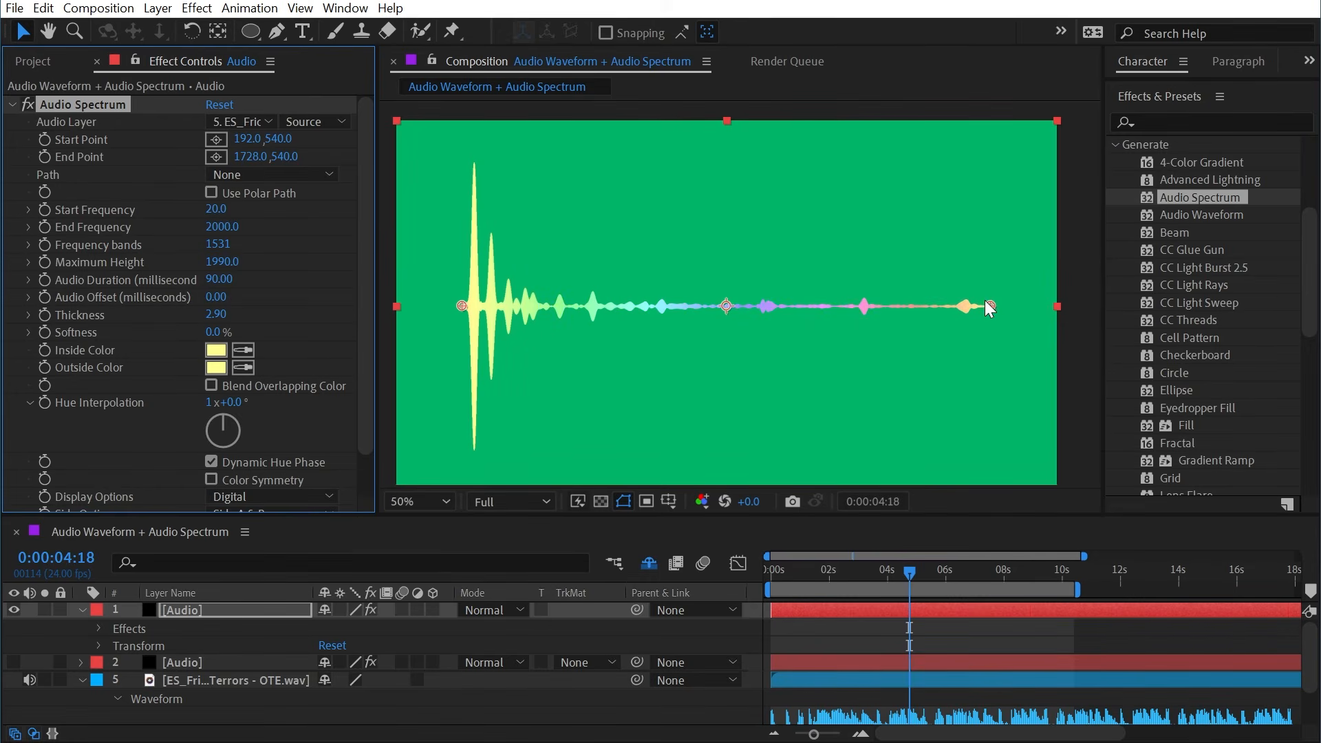
pyautogui.moveTo(232, 403); pyautogui.dragTo(0, 402)
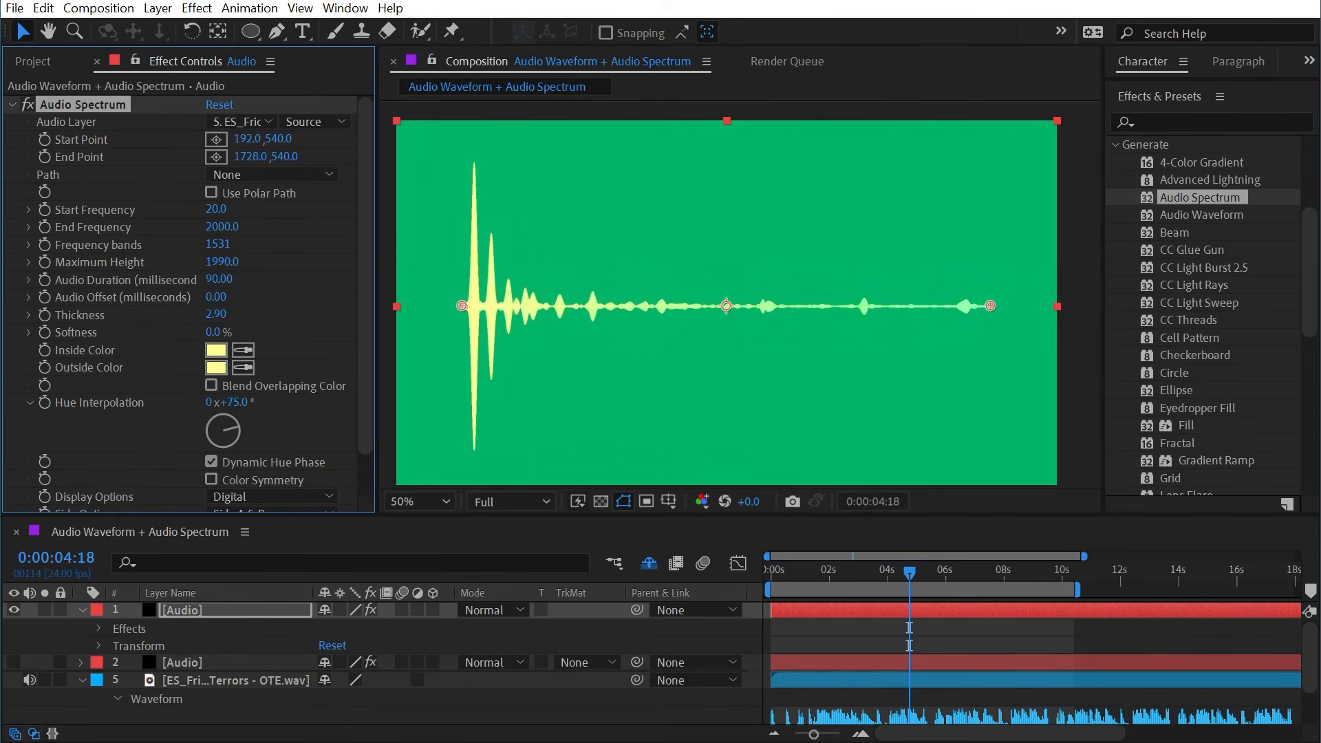
pyautogui.moveTo(236, 402); pyautogui.dragTo(528, 384)
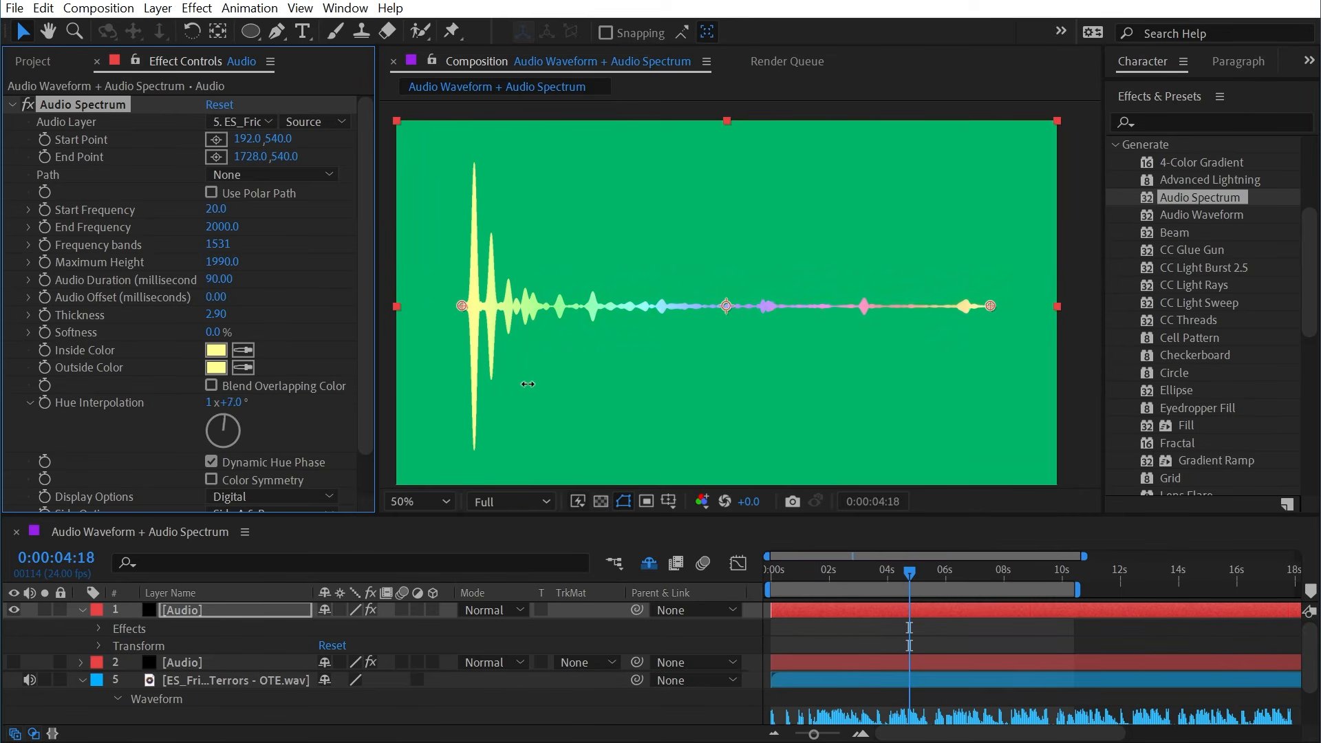
pyautogui.hotkey('ctrl', 'z')
pyautogui.click(266, 480)
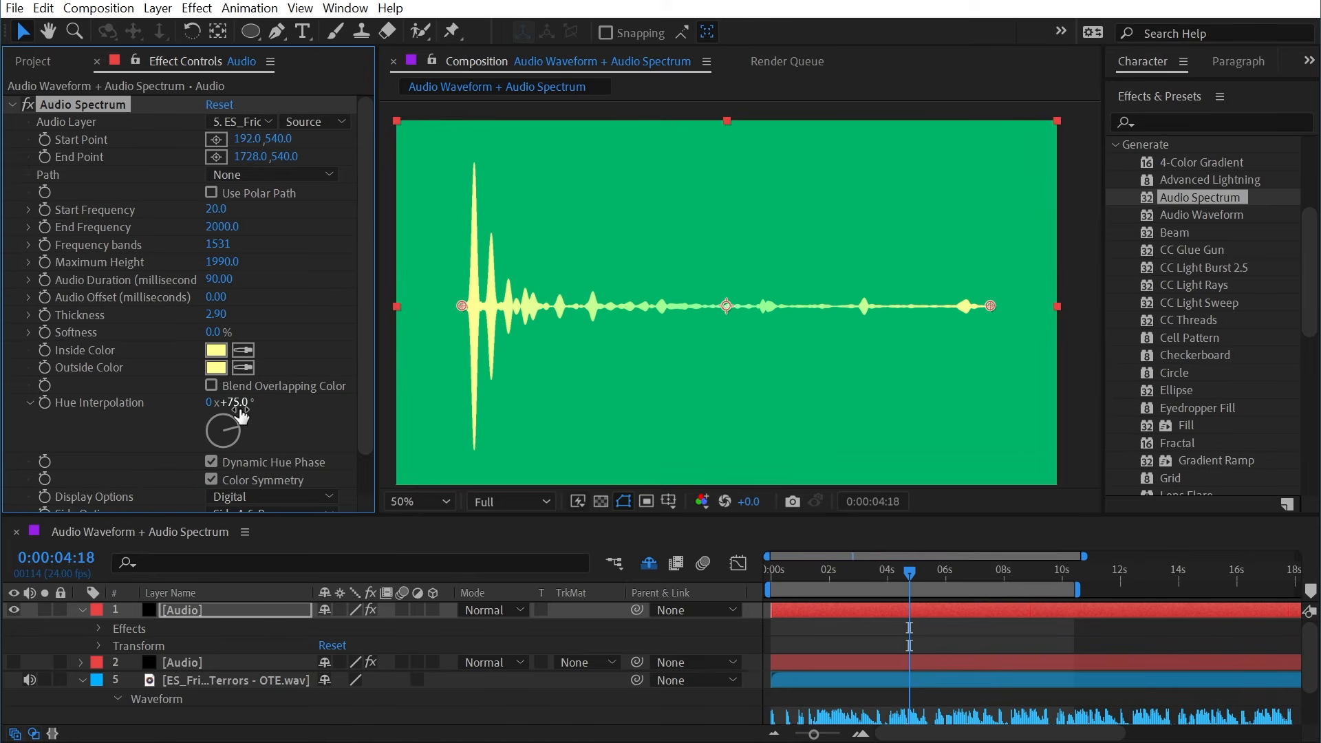
pyautogui.moveTo(241, 413); pyautogui.dragTo(341, 393)
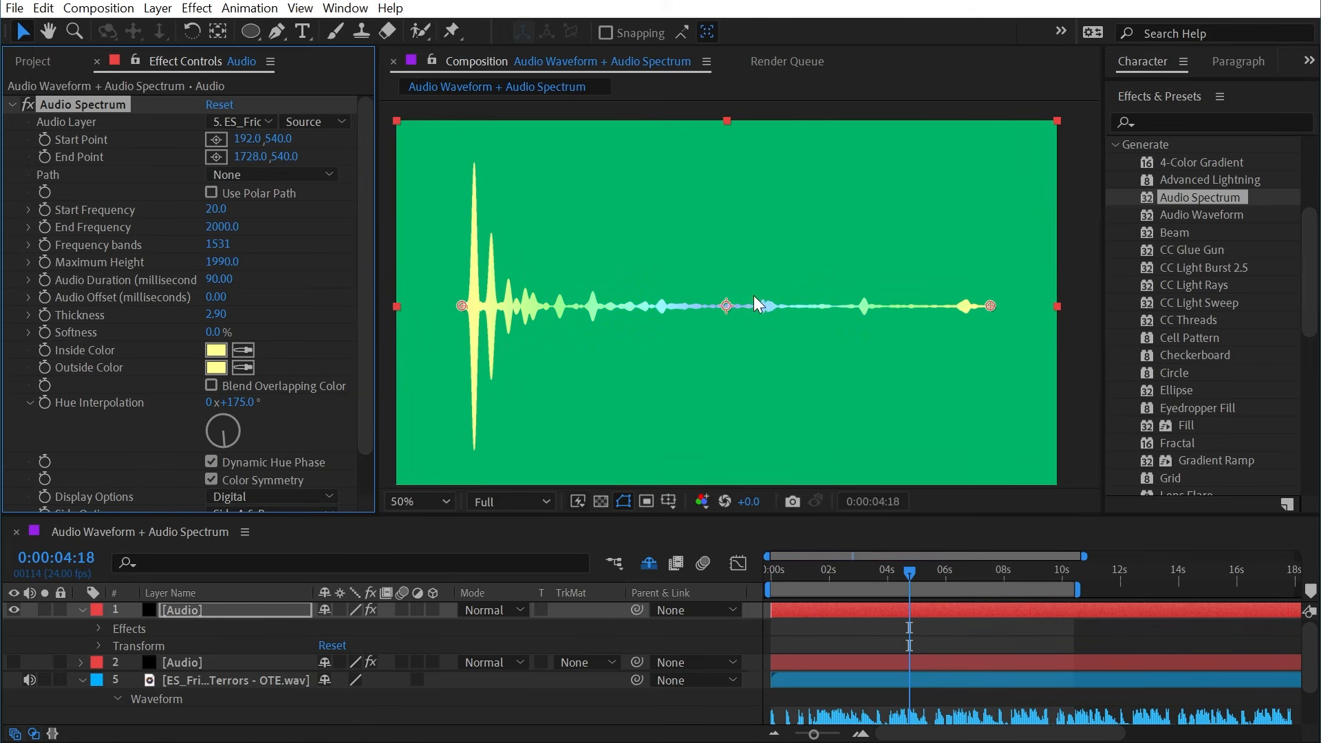
pyautogui.moveTo(231, 403); pyautogui.dragTo(417, 381)
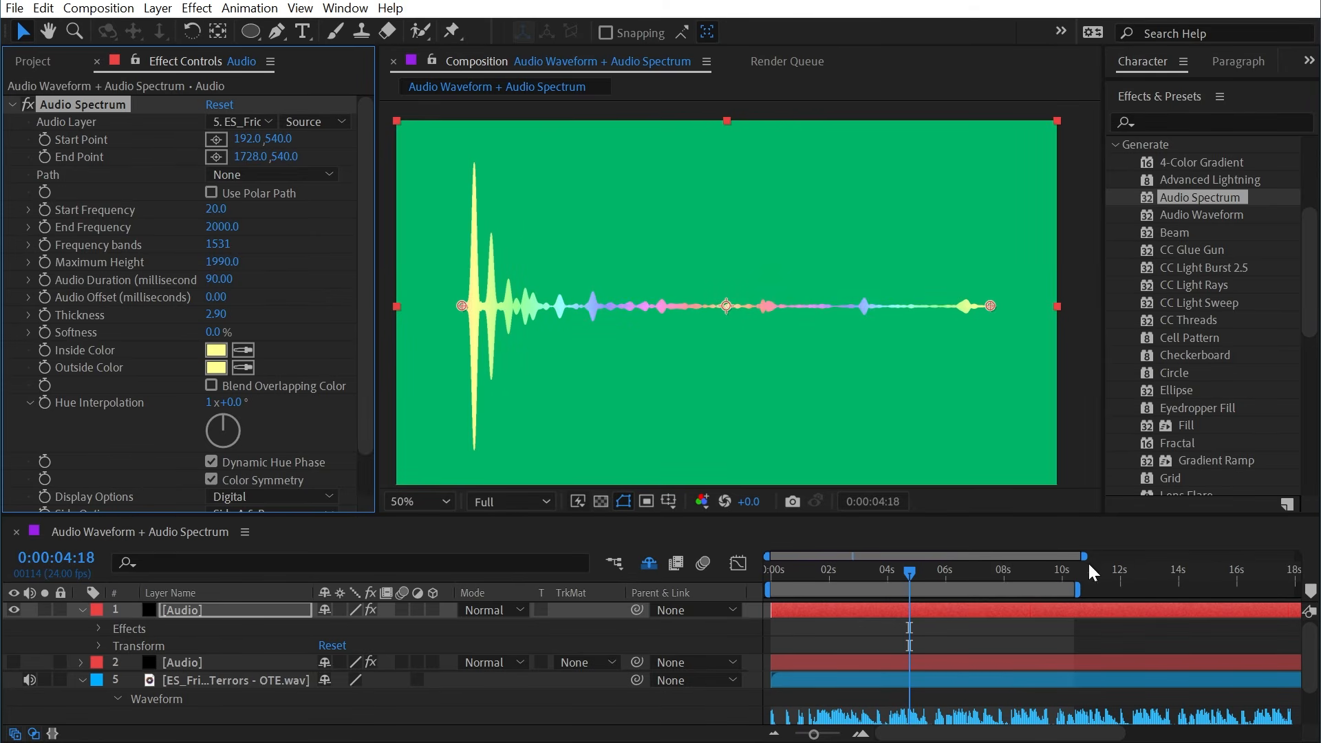
# - Examine how the spectrum's colors shift over time at 0:00:02:14, 0:00:00:09 and 0:00:00:11
pyautogui.moveTo(868, 566); pyautogui.dragTo(848, 576)
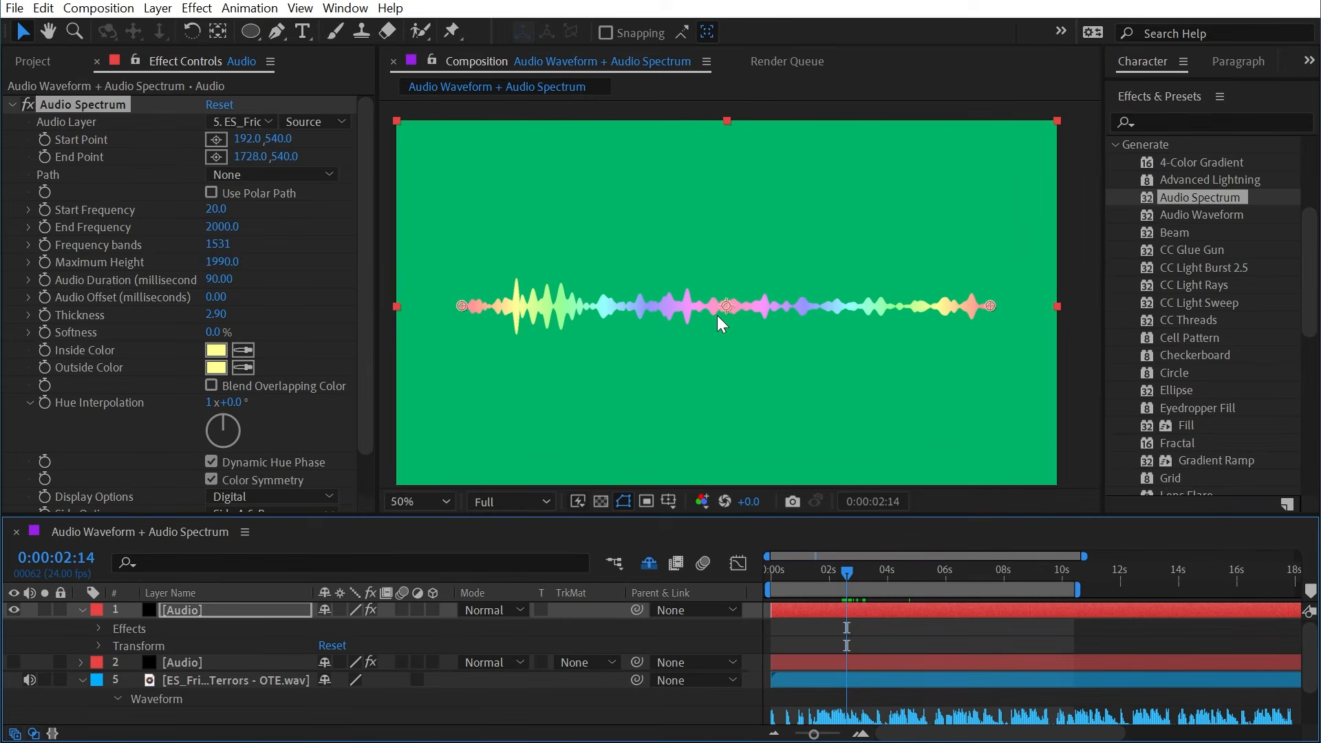
pyautogui.moveTo(800, 568); pyautogui.dragTo(782, 567)
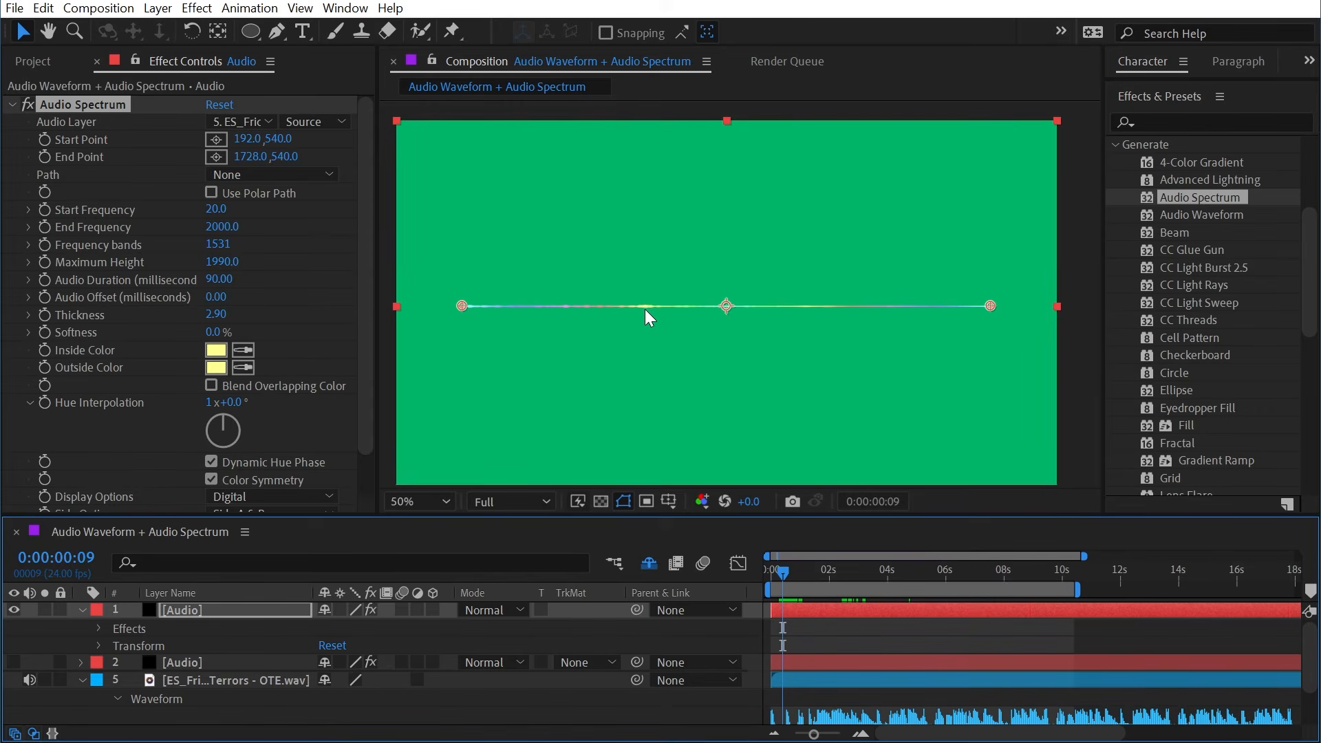
pyautogui.moveTo(783, 572); pyautogui.dragTo(786, 572)
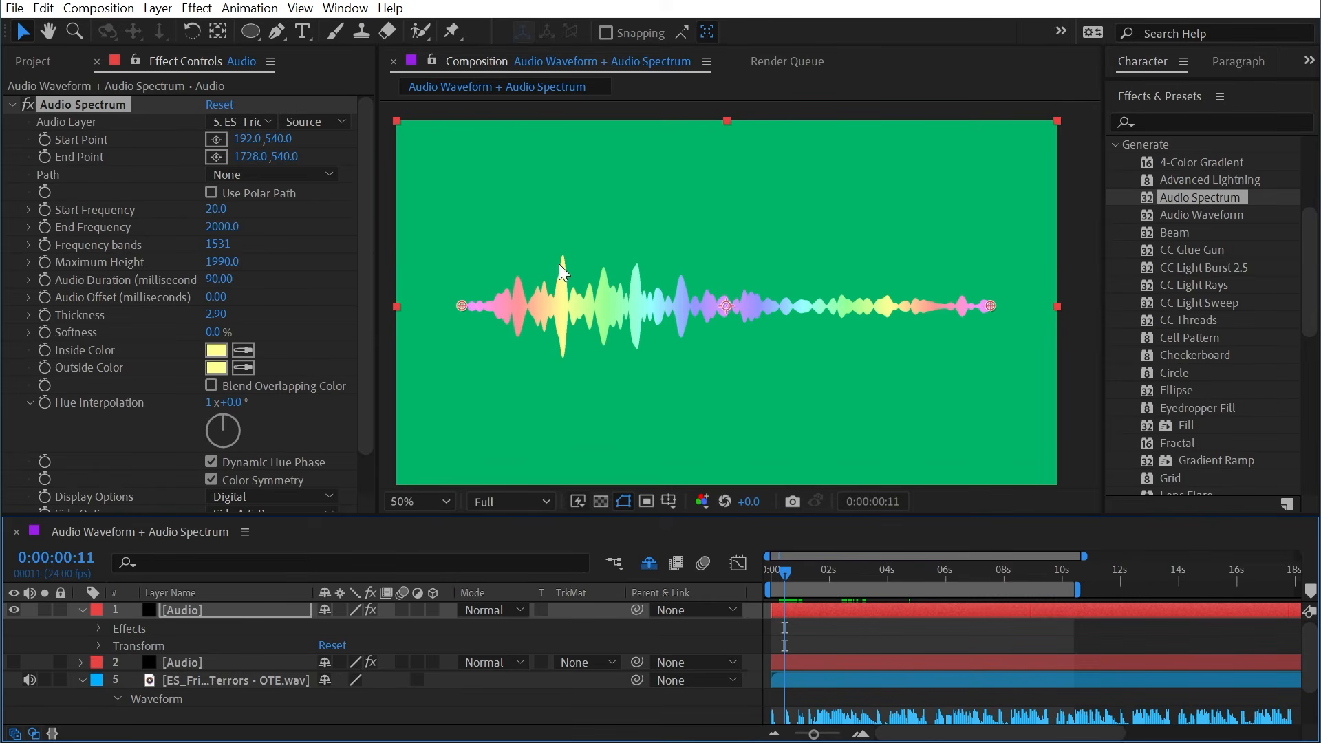
# - Turn off Dynamic Hue Phase, check the colors at 0:00:02:14, and enable the option again
pyautogui.click(248, 464)
pyautogui.moveTo(787, 570); pyautogui.dragTo(847, 570)
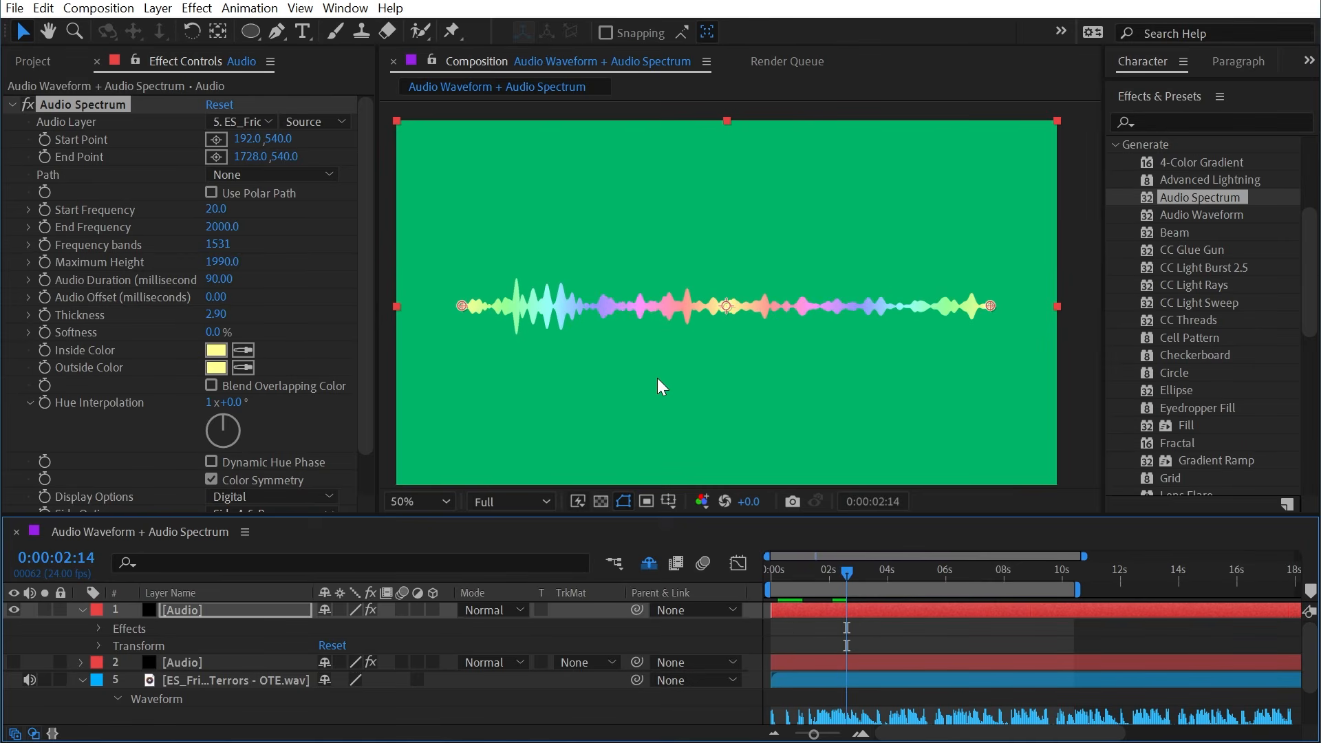
pyautogui.scroll(-2, 312, 414)
pyautogui.click(309, 416)
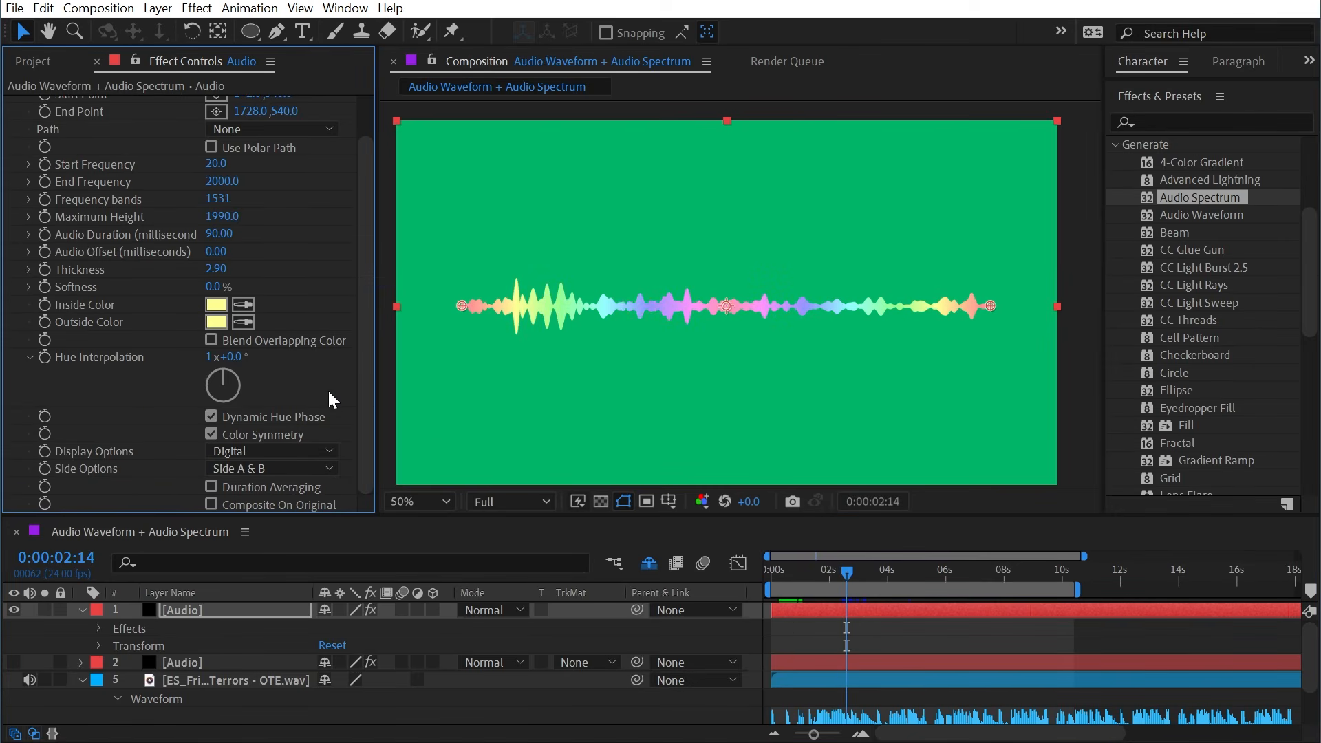
# - Try the Analog lines display option and reduce the Frequency bands to 251
pyautogui.click(248, 450)
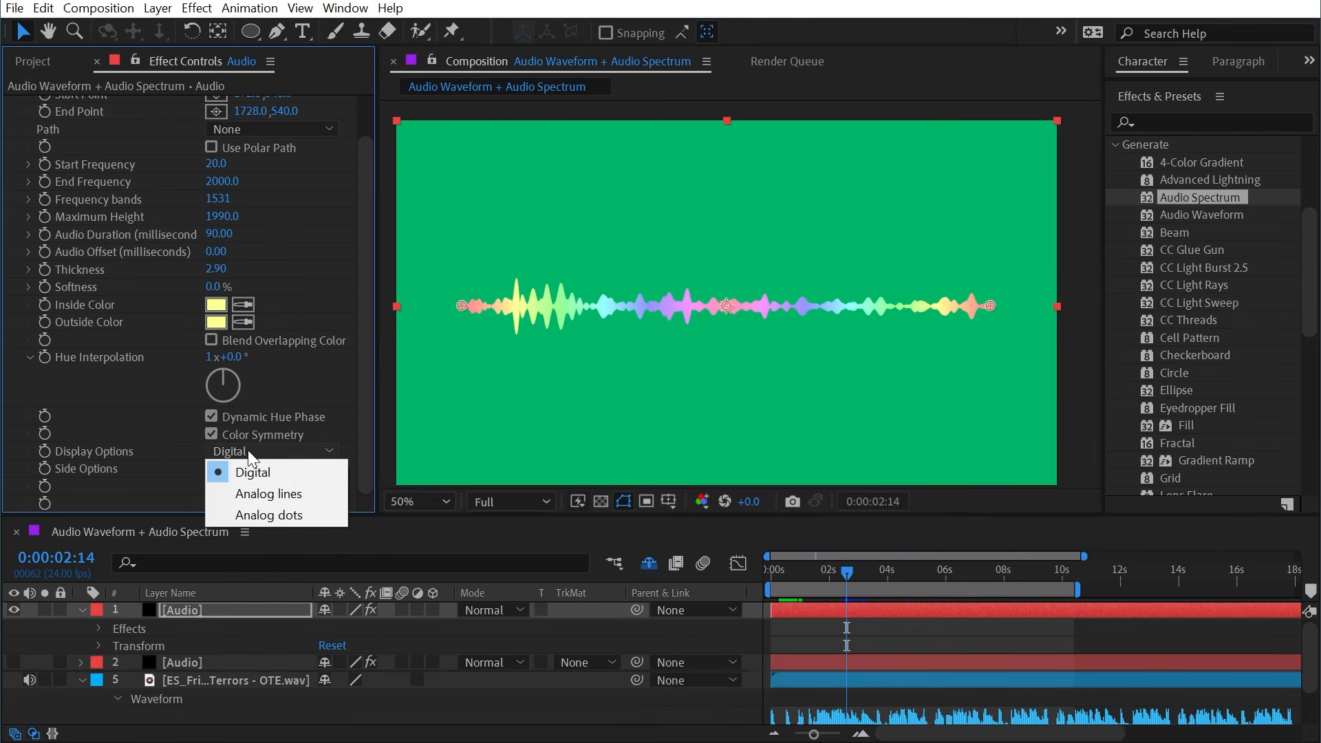
pyautogui.click(266, 486)
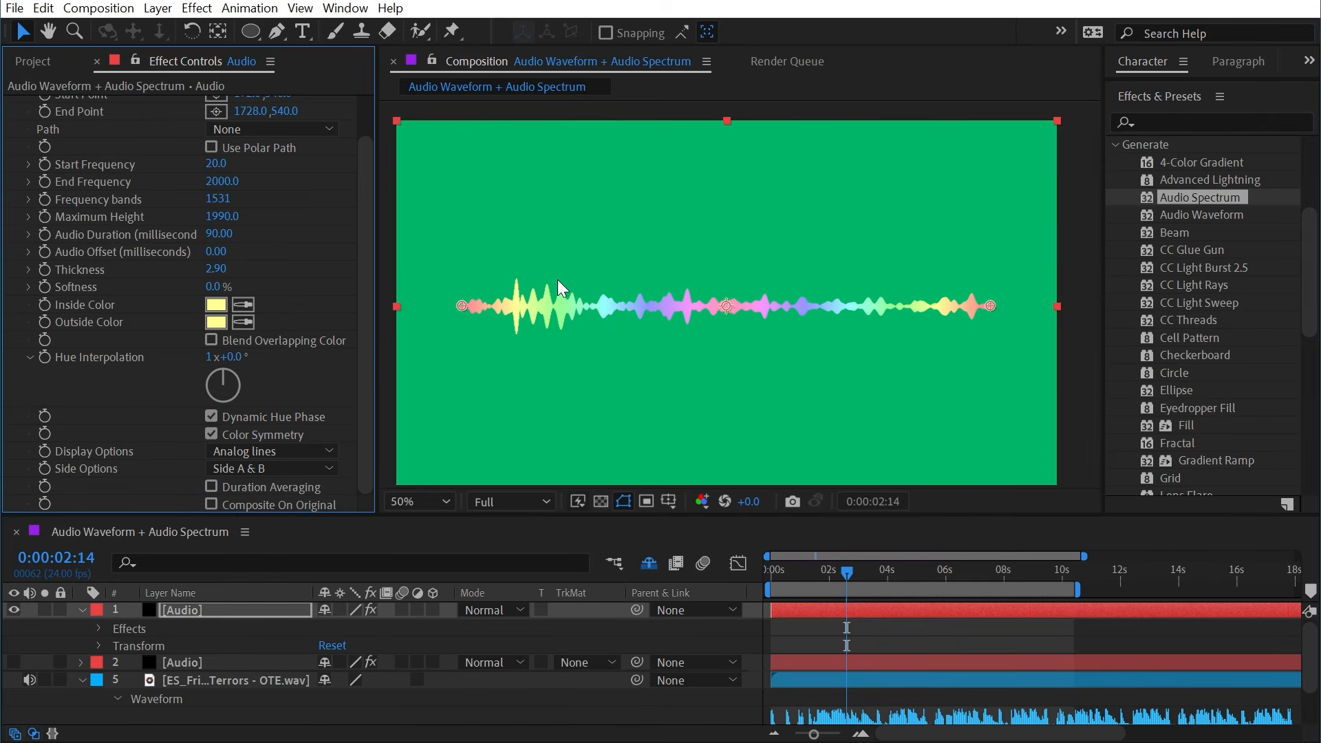
pyautogui.click(218, 198)
pyautogui.write('201')
pyautogui.press('Return')
pyautogui.moveTo(16, 194); pyautogui.dragTo(23, 195)
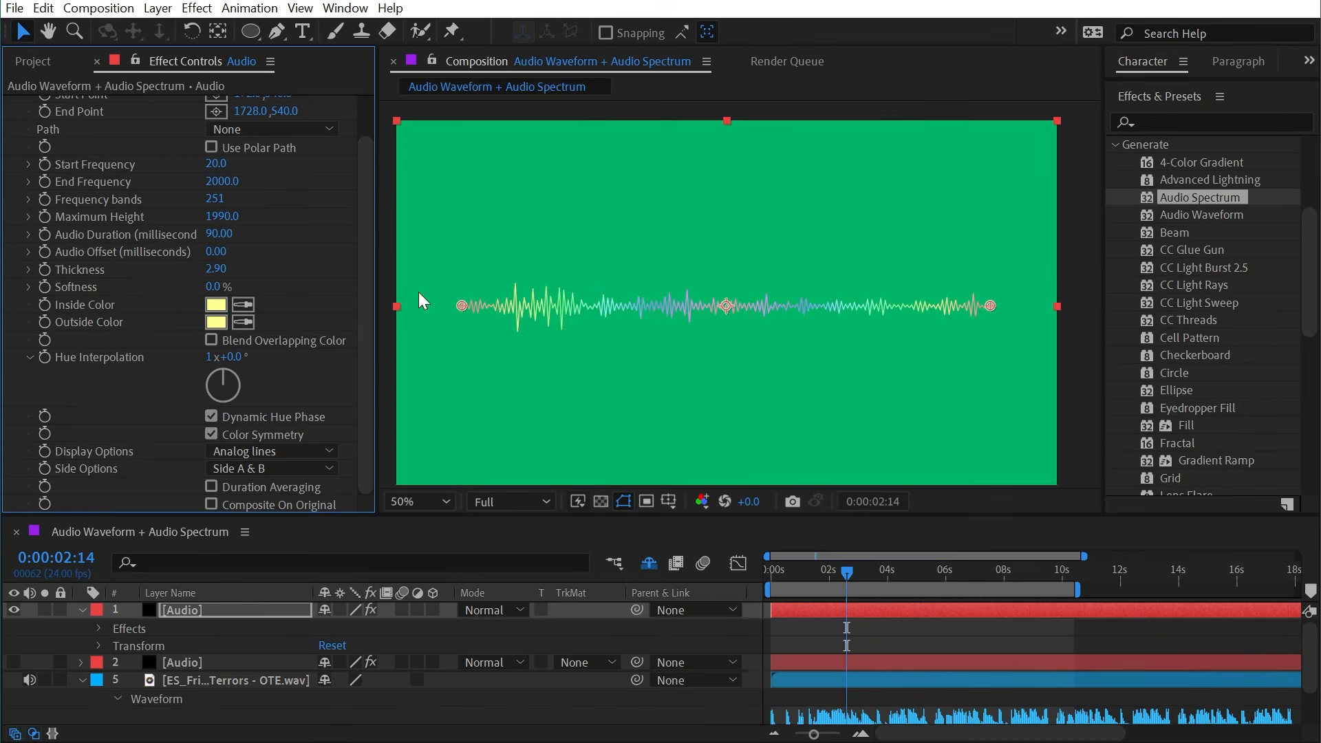
# - Try the Analog dots display option, return it to Digital, and set the Frequency bands to 1801
pyautogui.click(254, 450)
pyautogui.click(265, 516)
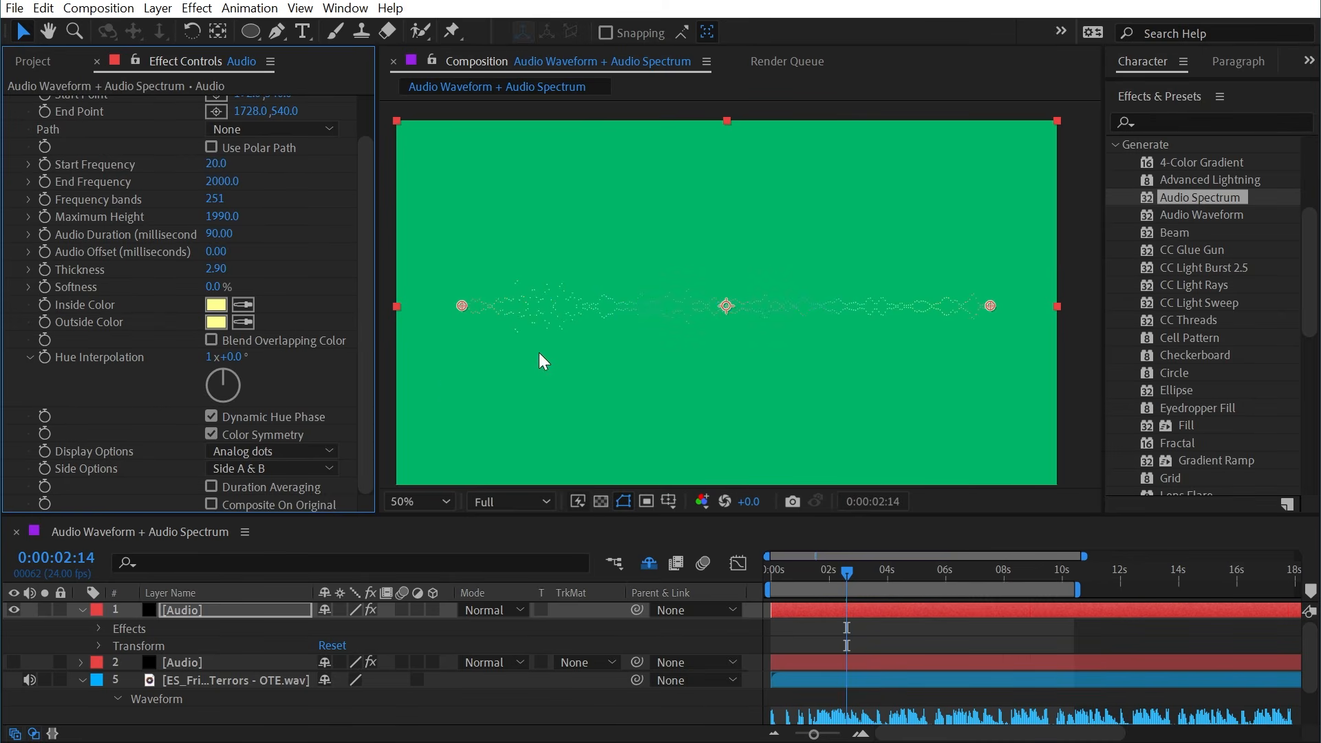
pyautogui.click(261, 452)
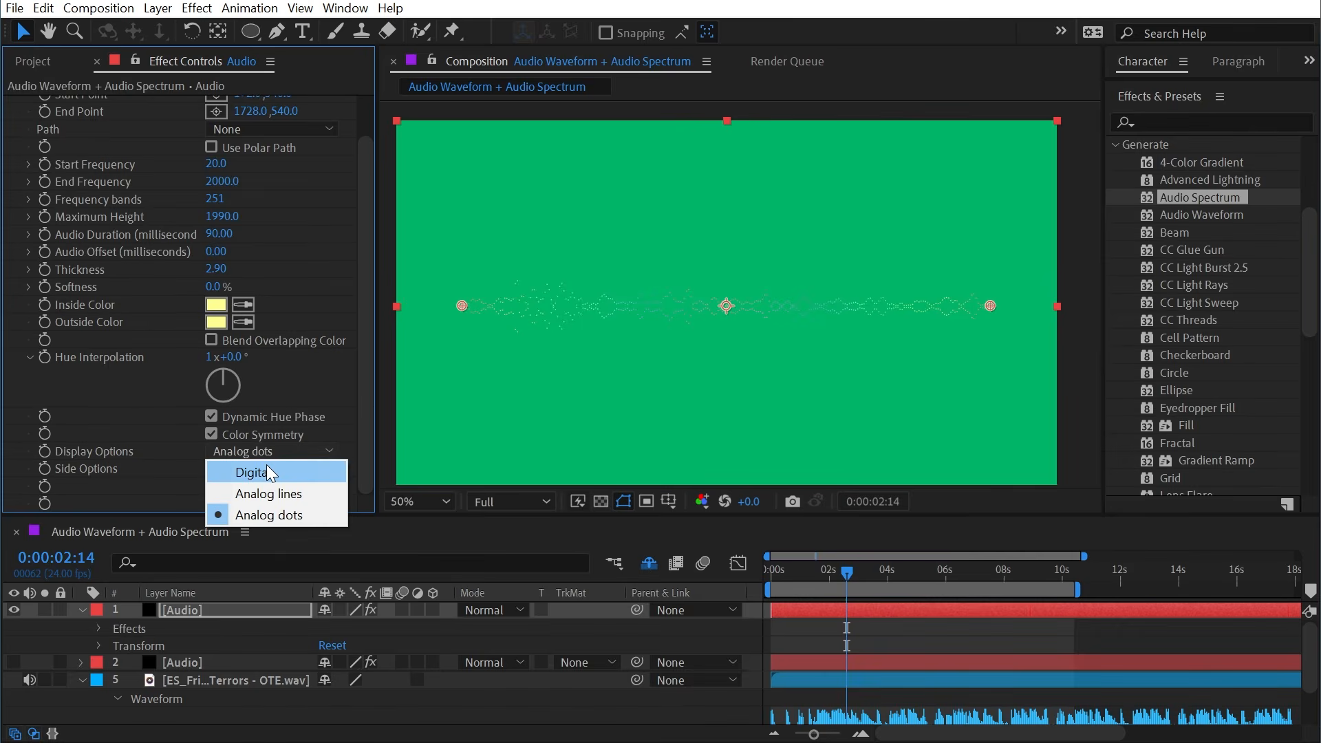
pyautogui.click(266, 468)
pyautogui.moveTo(216, 199); pyautogui.dragTo(380, 202)
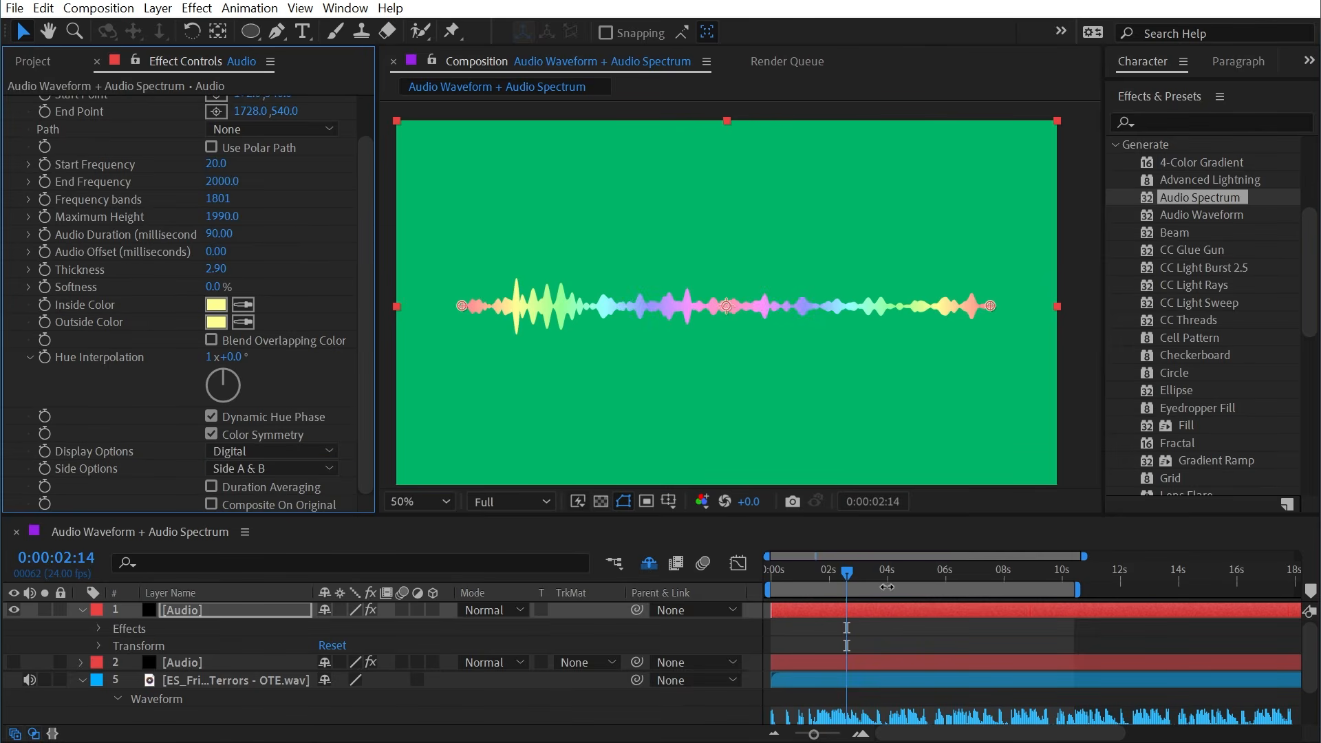
# - At 0:00:02:18, try Side A and Side B for the spectrum and return Side Options to Side A & B
pyautogui.moveTo(883, 574); pyautogui.dragTo(852, 574)
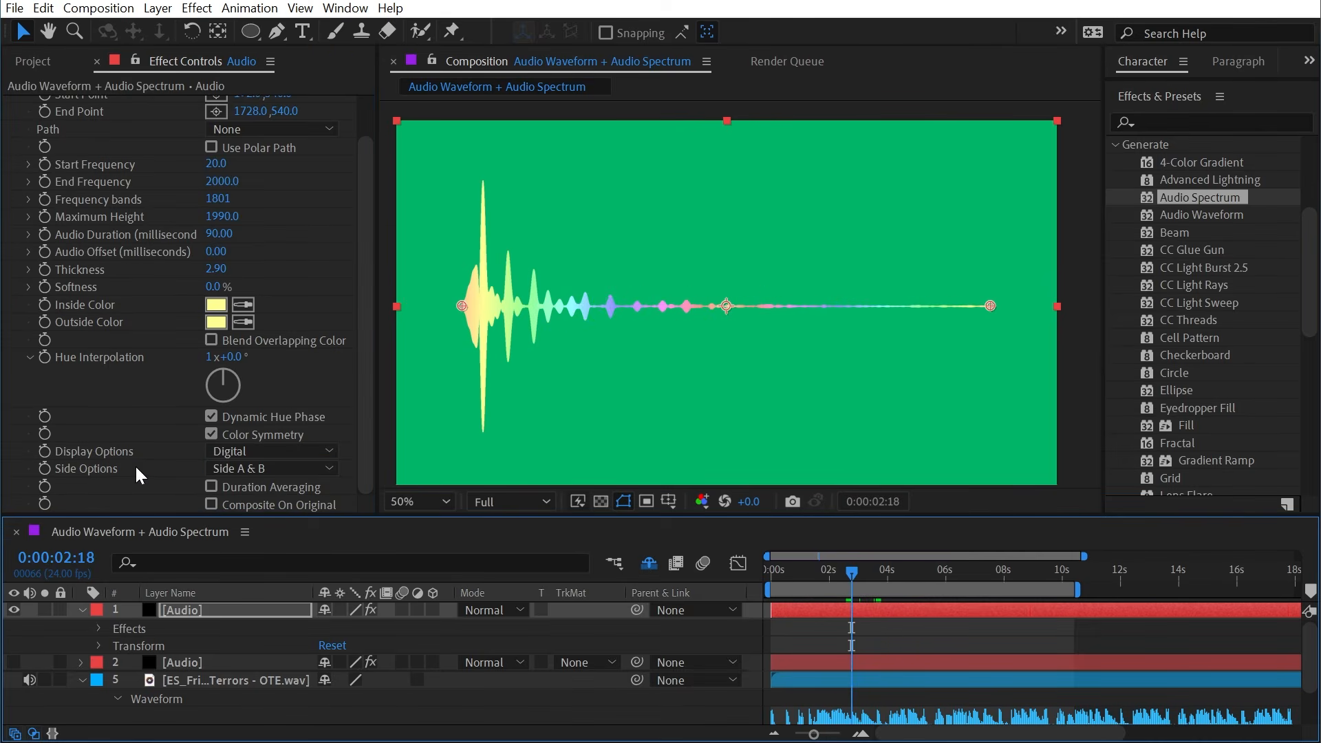
pyautogui.click(254, 472)
pyautogui.click(283, 485)
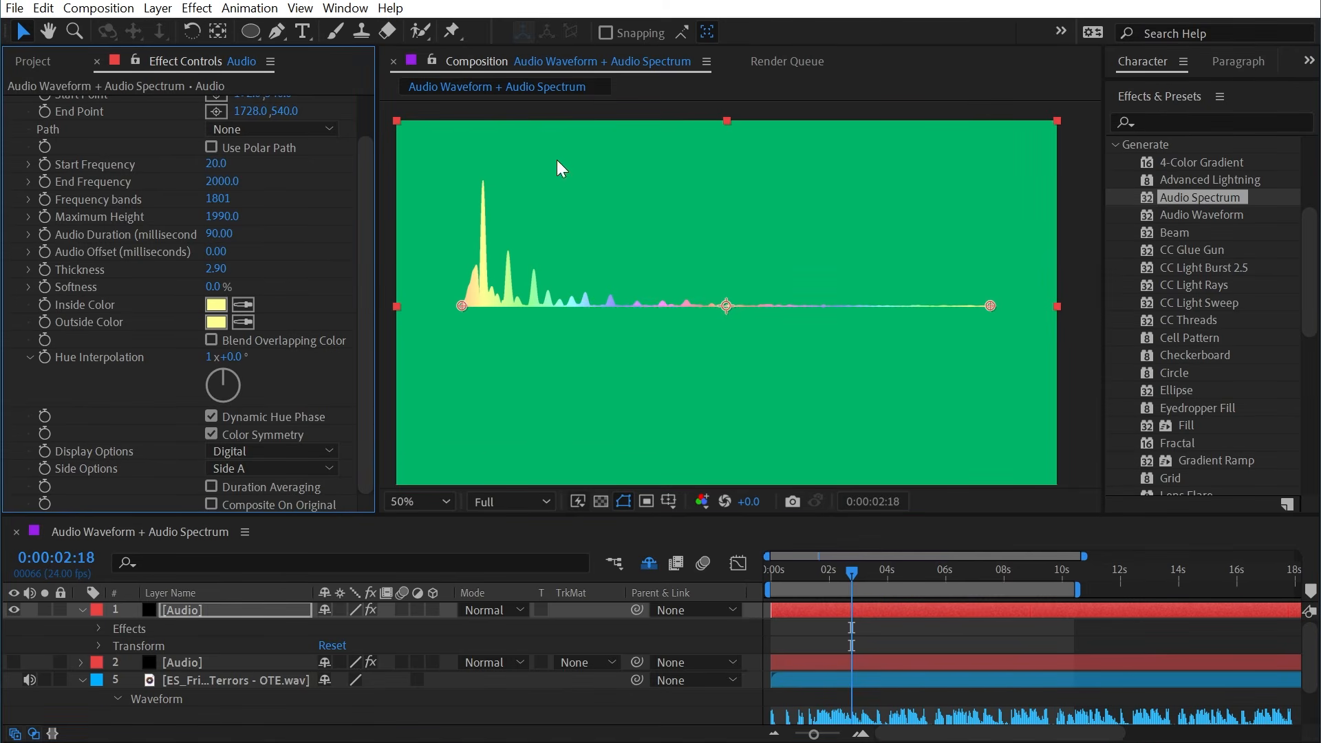
pyautogui.click(299, 467)
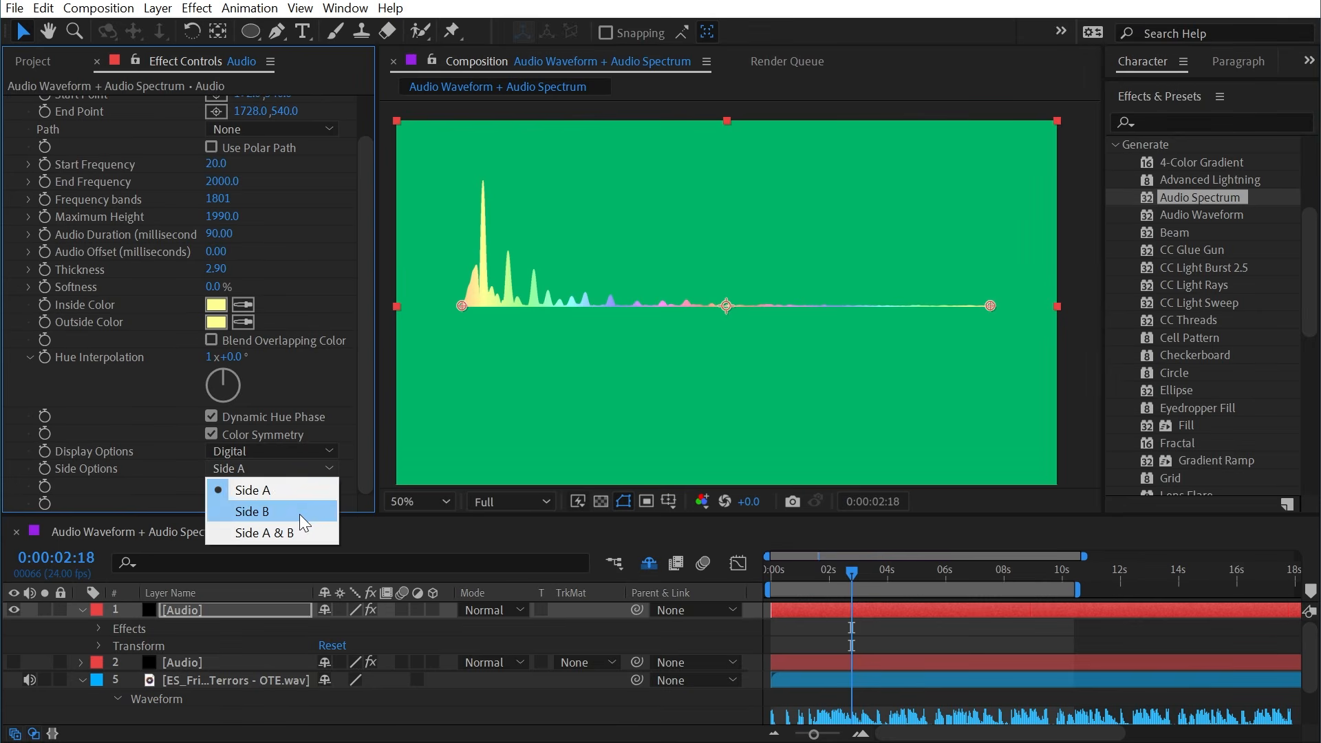
pyautogui.click(300, 512)
pyautogui.click(317, 469)
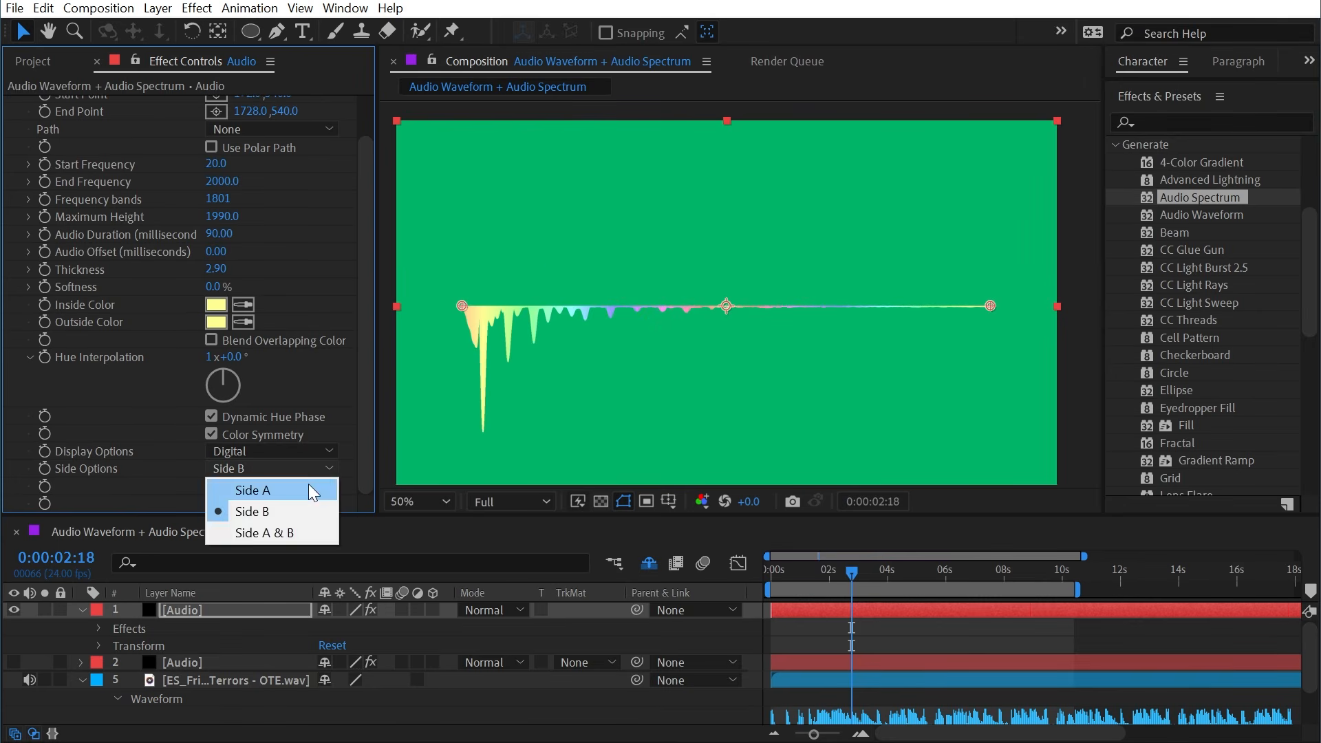
pyautogui.click(307, 534)
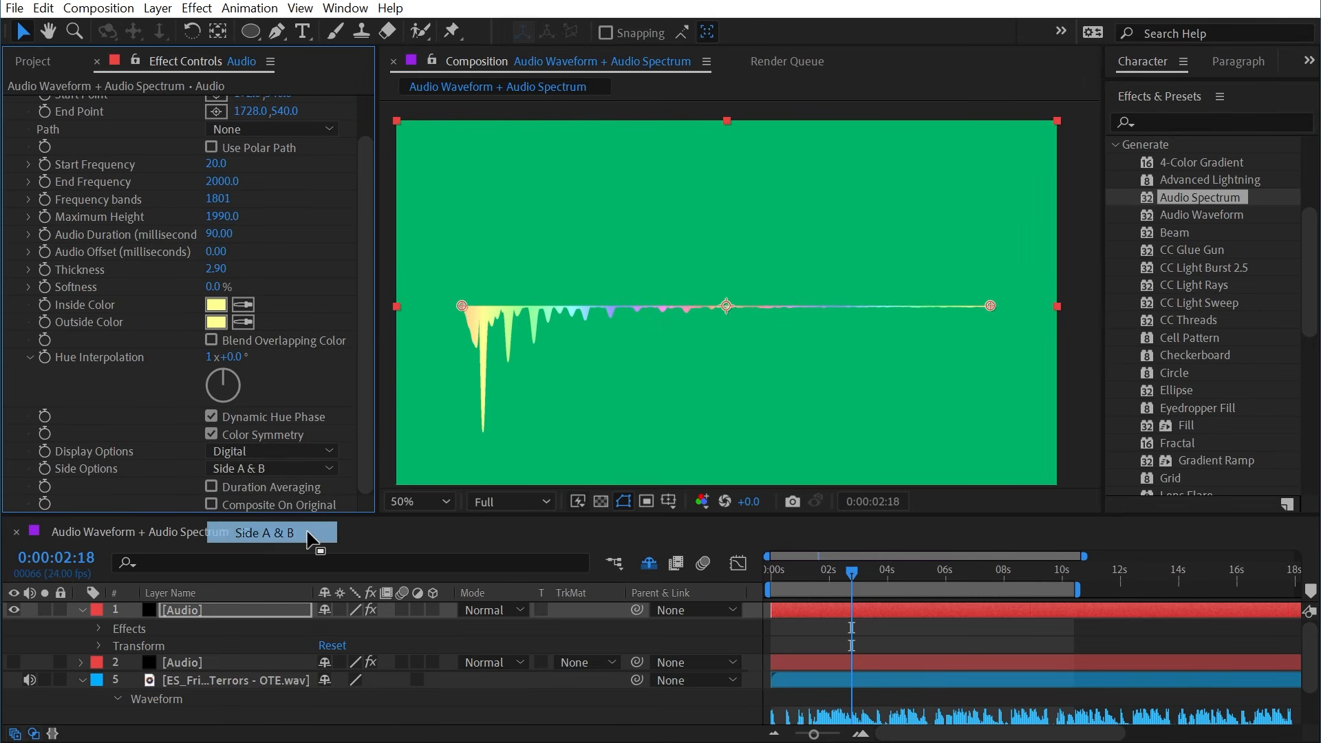
# - Enable Duration Averaging and check the spectrum at 0:00:01:19 and three frames earlier
pyautogui.click(211, 487)
pyautogui.moveTo(857, 576); pyautogui.dragTo(825, 577)
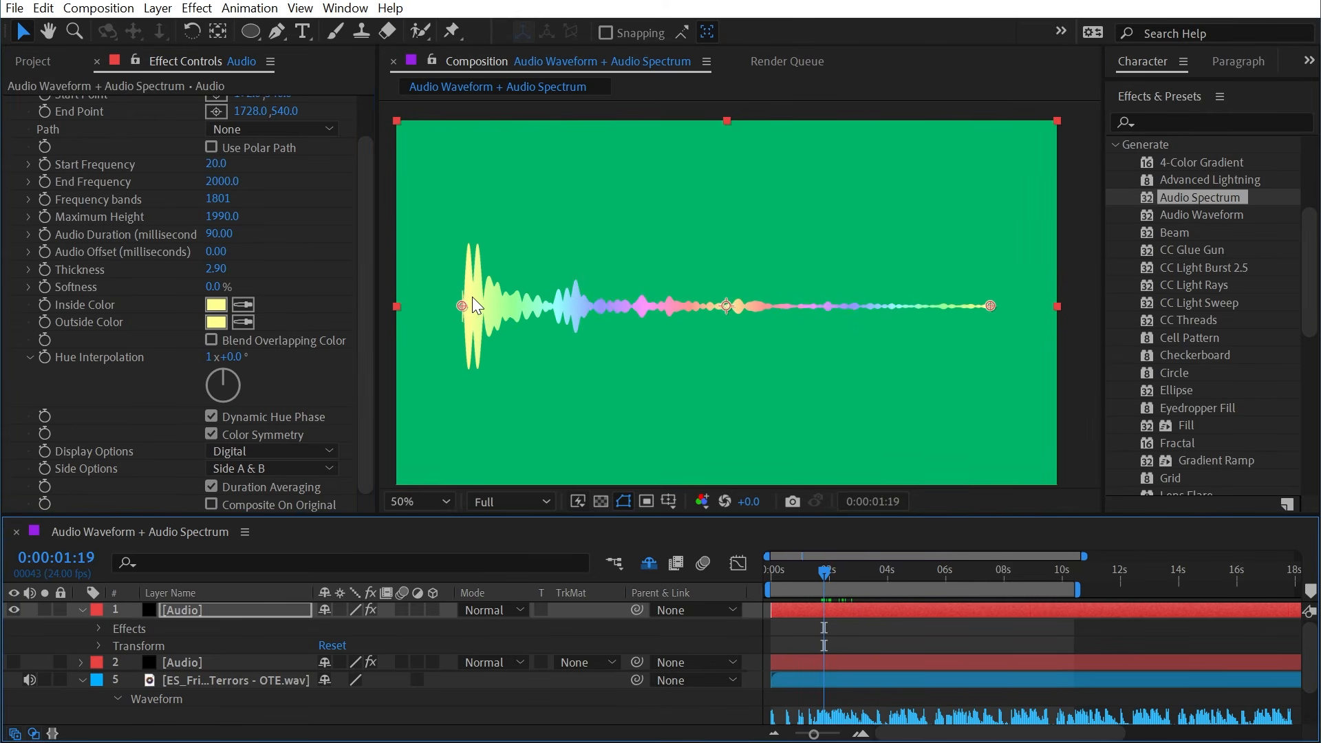
pyautogui.press('pageup')
pyautogui.press('pageup')
pyautogui.press('pageup')
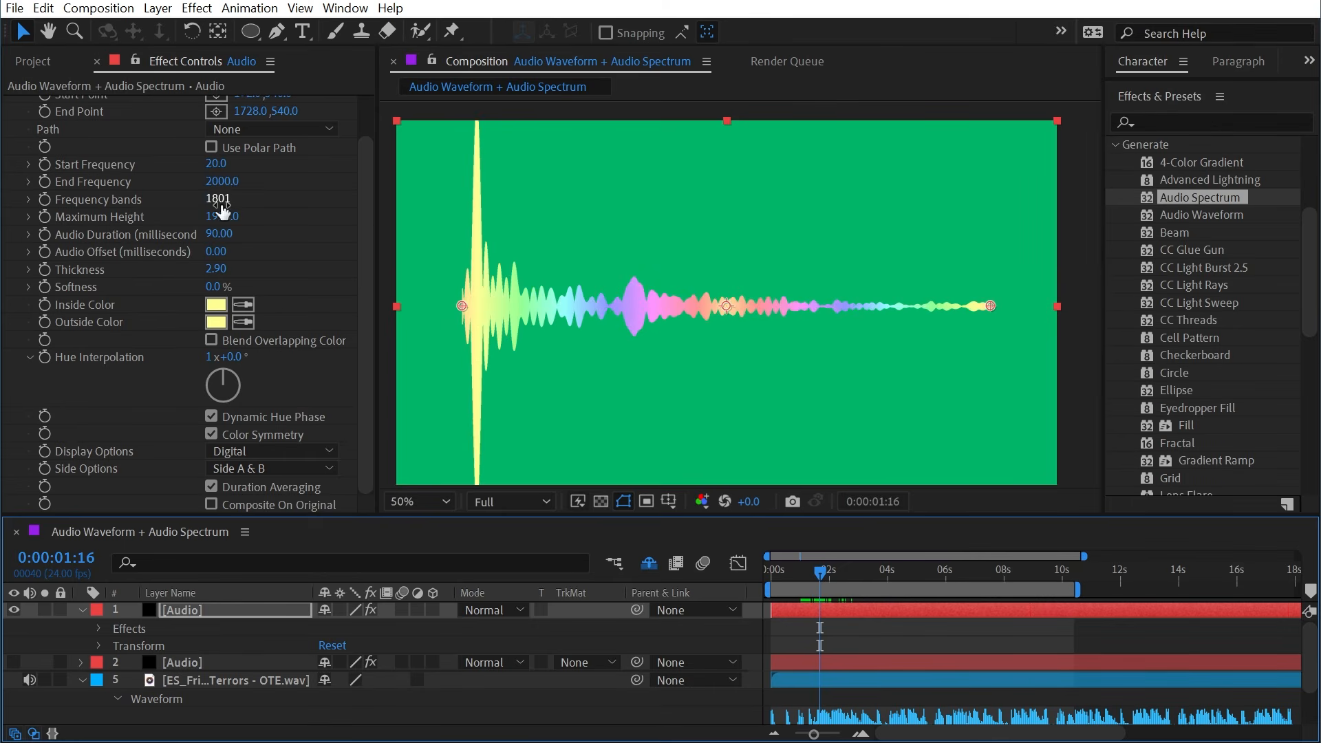
# - Compare Duration Averaging off and on with 981 Frequency bands, then set the bands to 1045 and go to 0:00:03:00
pyautogui.moveTo(216, 198); pyautogui.dragTo(129, 200)
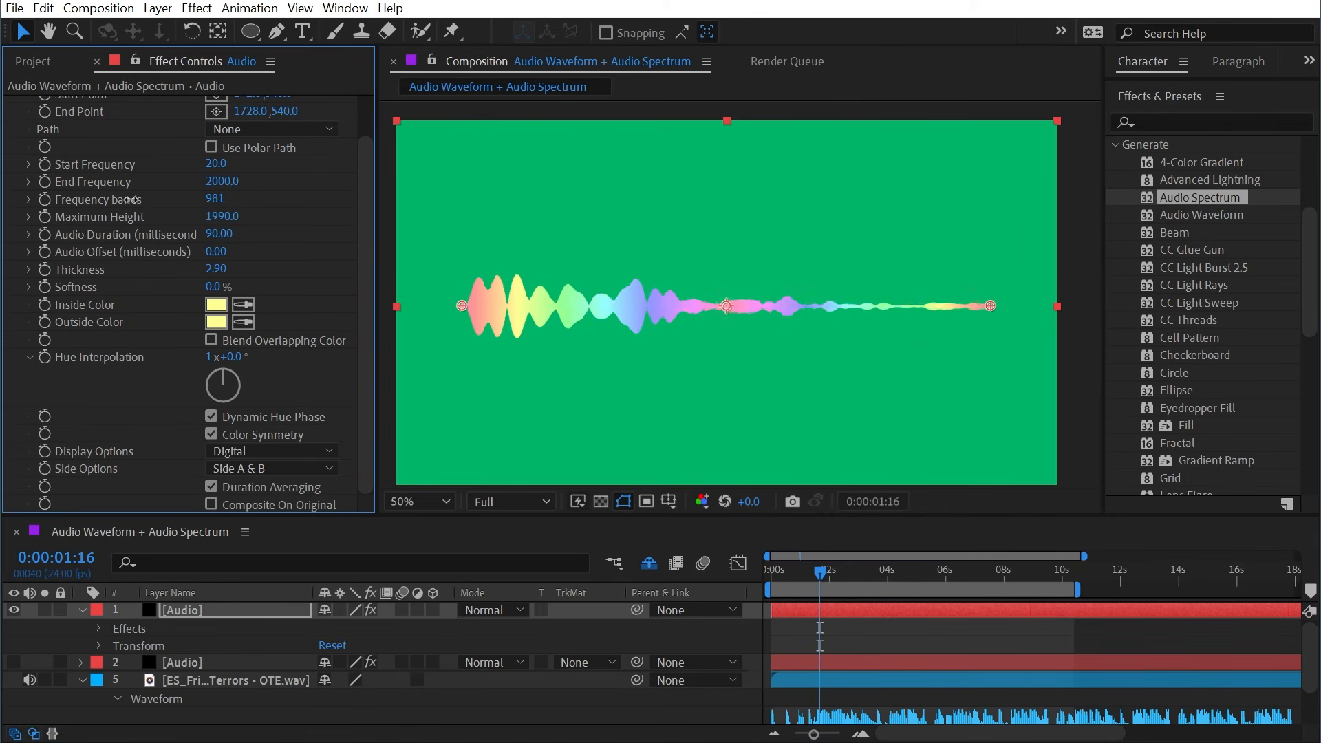
pyautogui.click(246, 489)
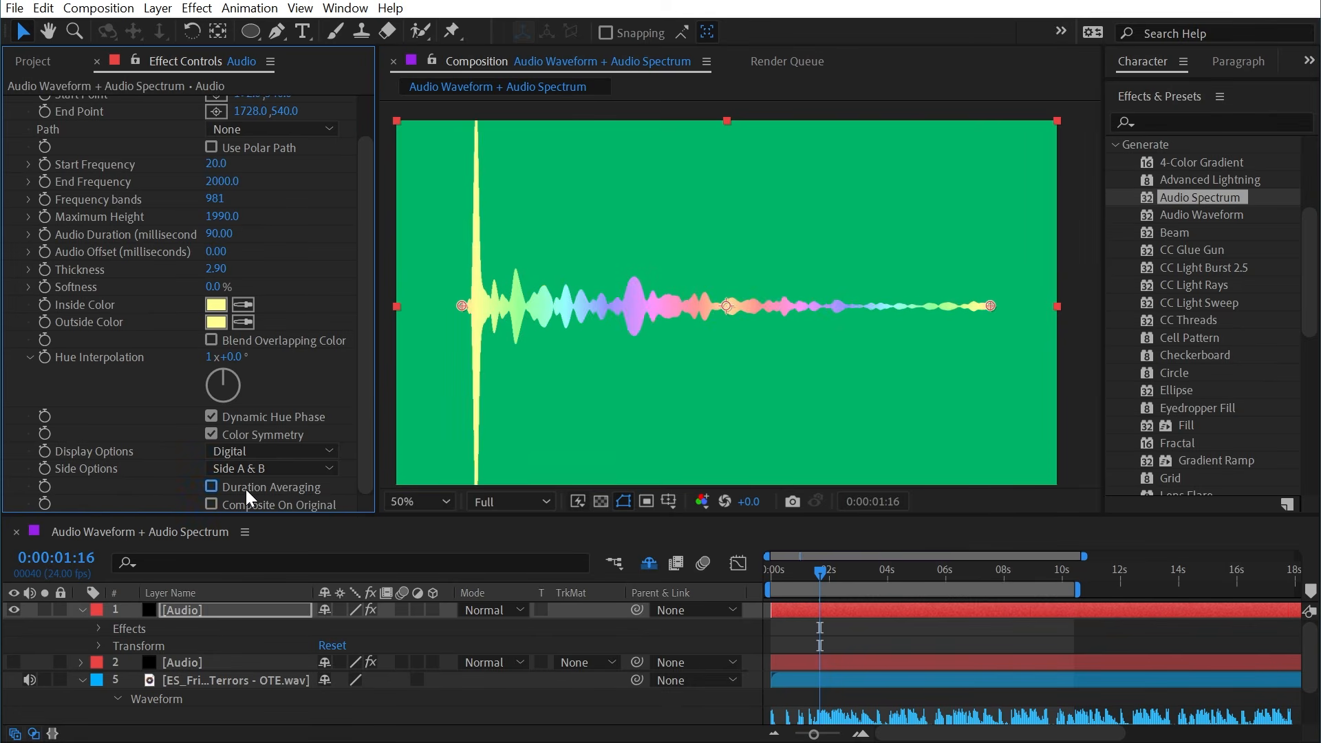
pyautogui.click(246, 490)
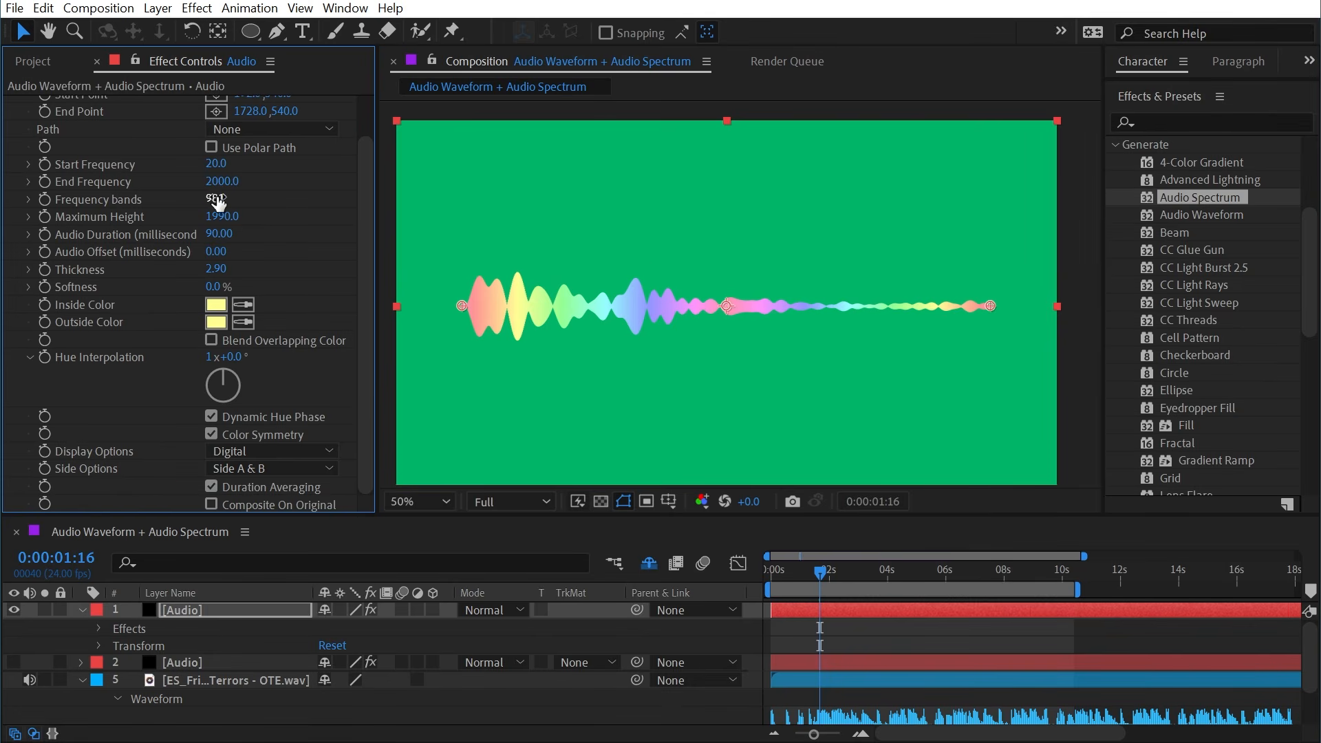
pyautogui.moveTo(217, 202); pyautogui.dragTo(240, 202)
pyautogui.moveTo(864, 572)
pyautogui.mouseDown()
pyautogui.moveTo(845, 573)
pyautogui.moveTo(860, 574)
pyautogui.mouseUp()
# - Turn on Composite On Original to view the spectrum over the black solid, and turn it off again
pyautogui.click(194, 498)
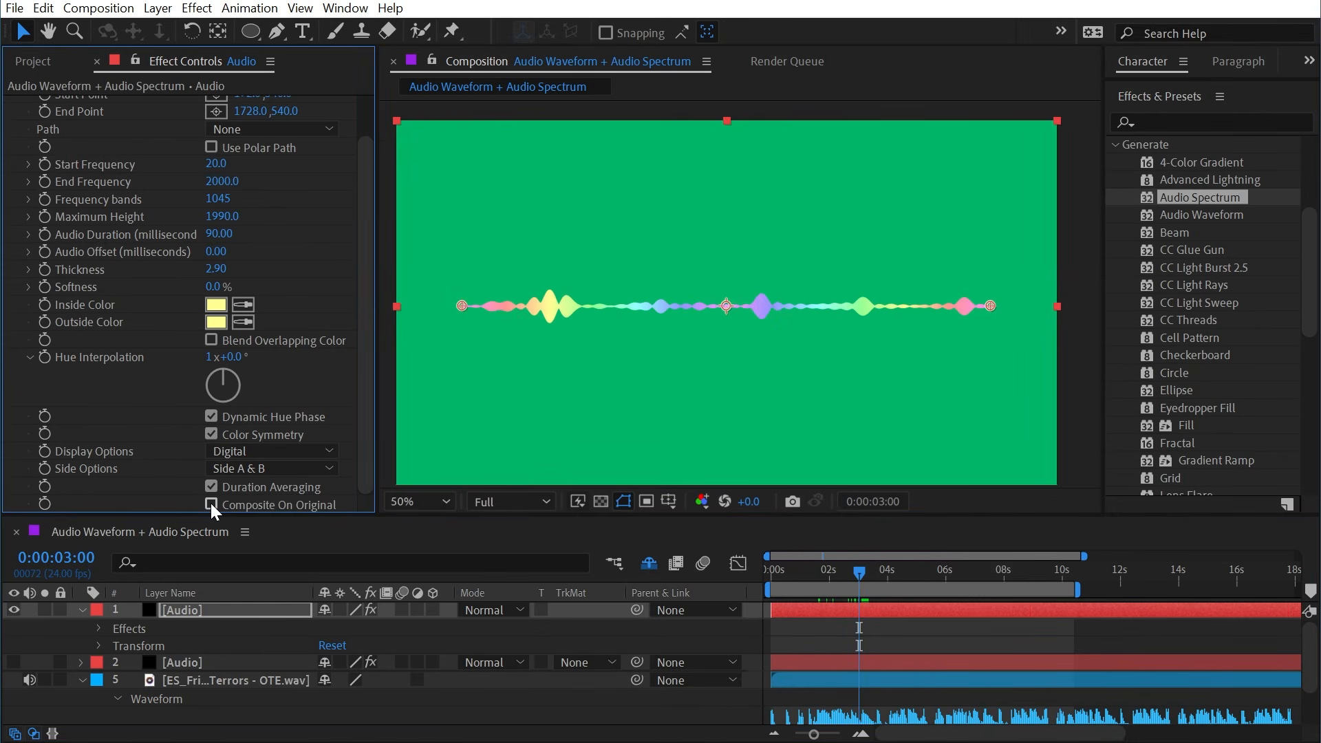
pyautogui.click(210, 503)
pyautogui.scroll(2, 119, 437)
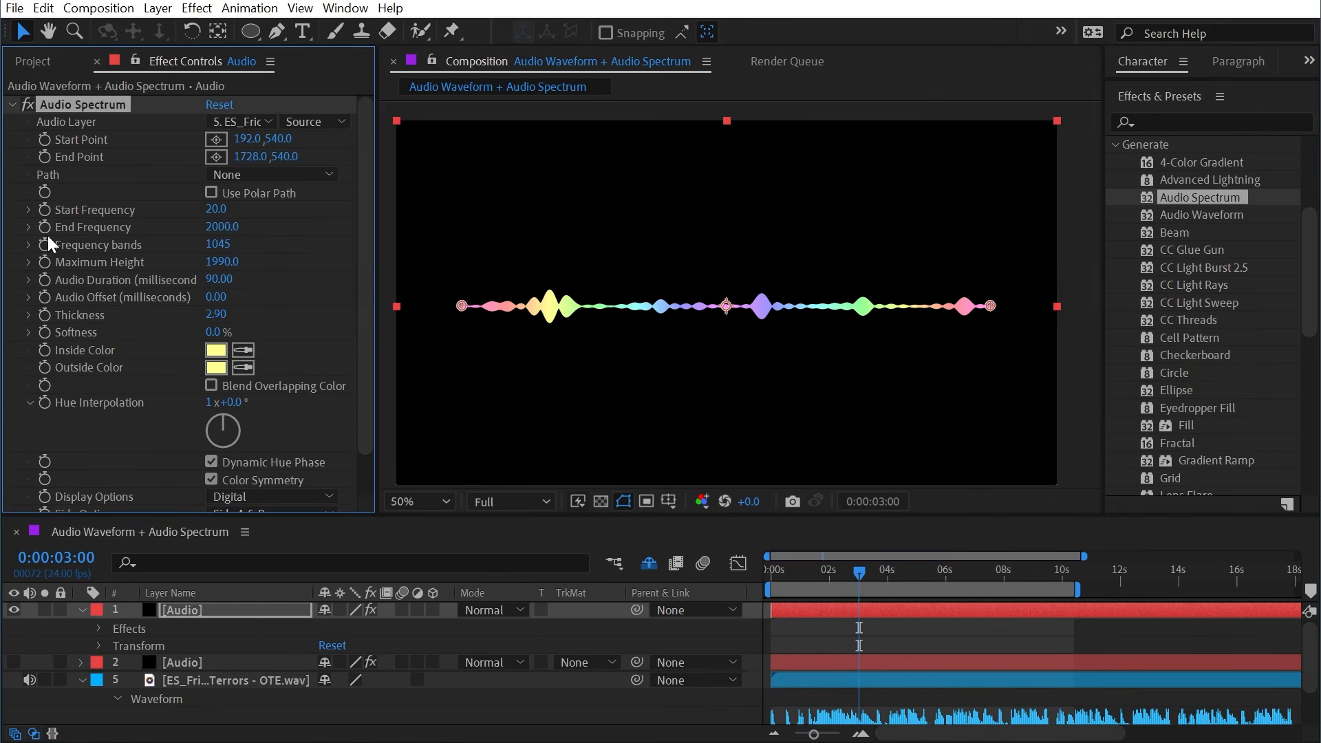
pyautogui.scroll(-2, 151, 500)
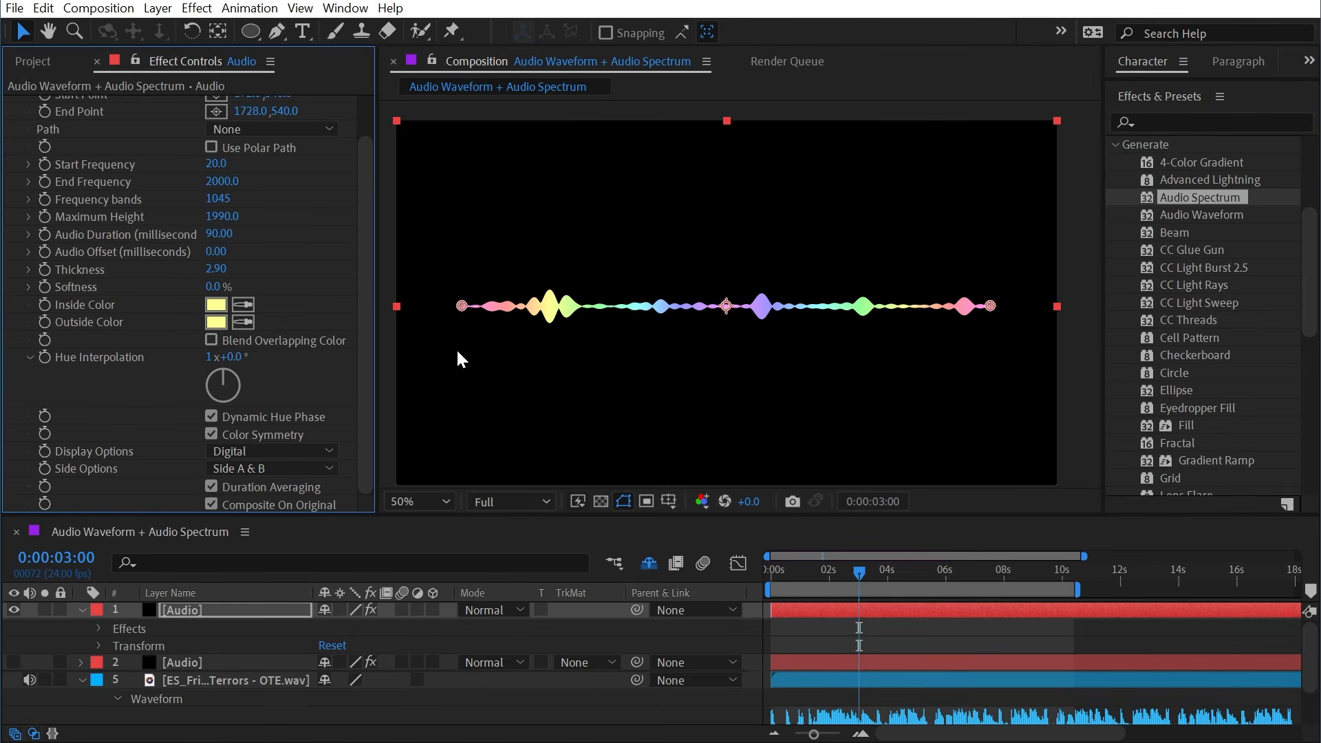
pyautogui.click(211, 503)
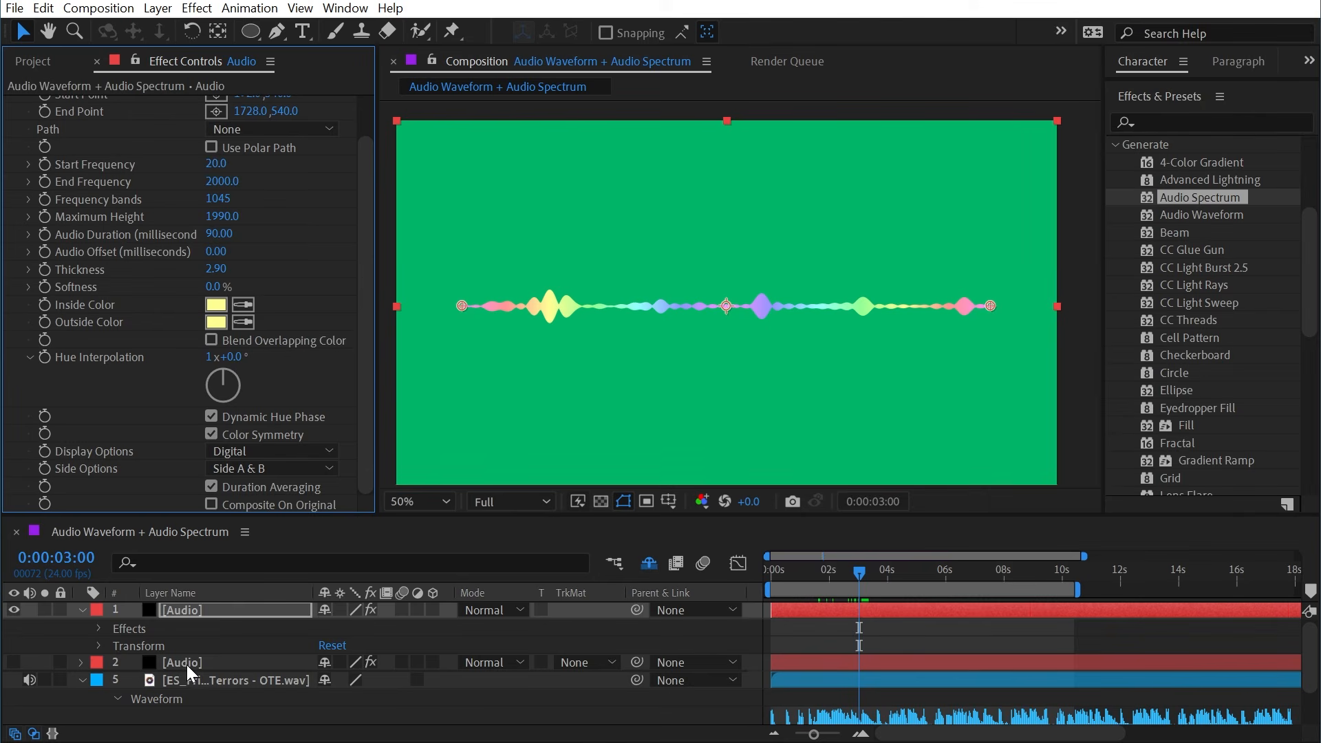
pyautogui.scroll(2, 67, 268)
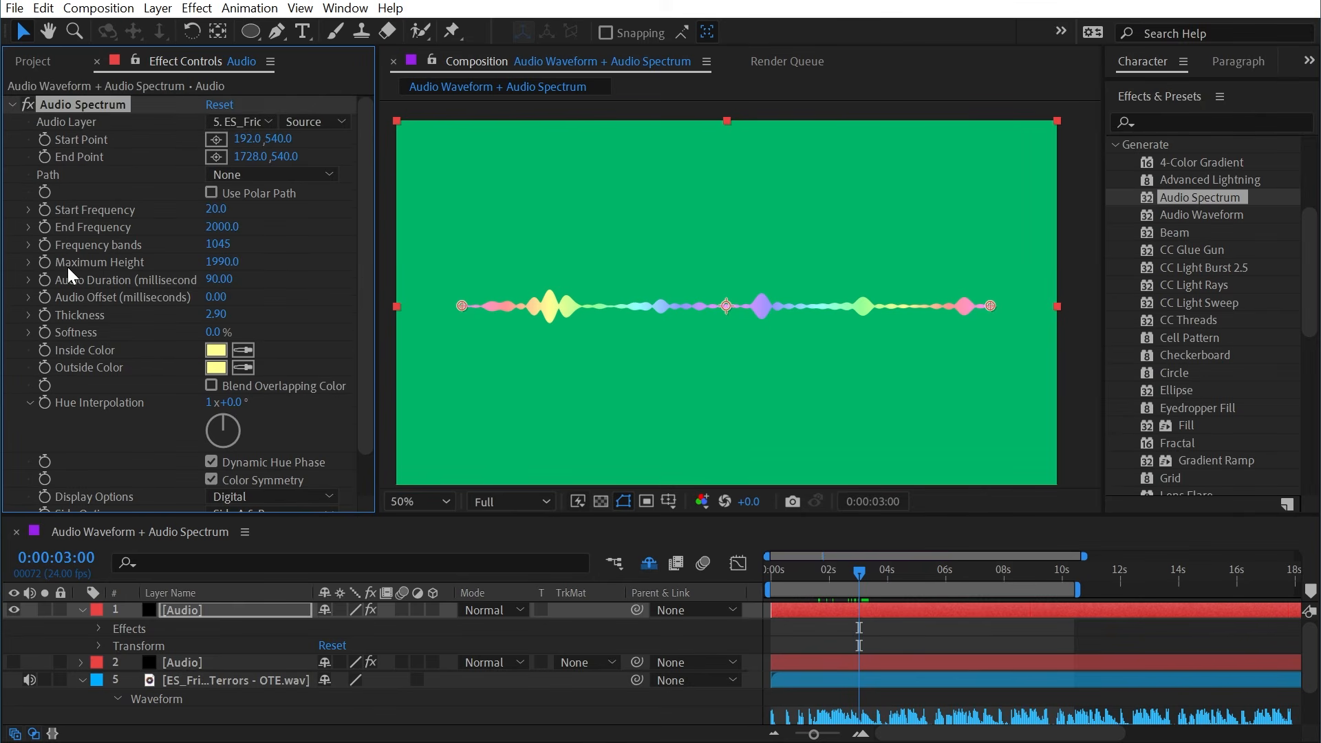